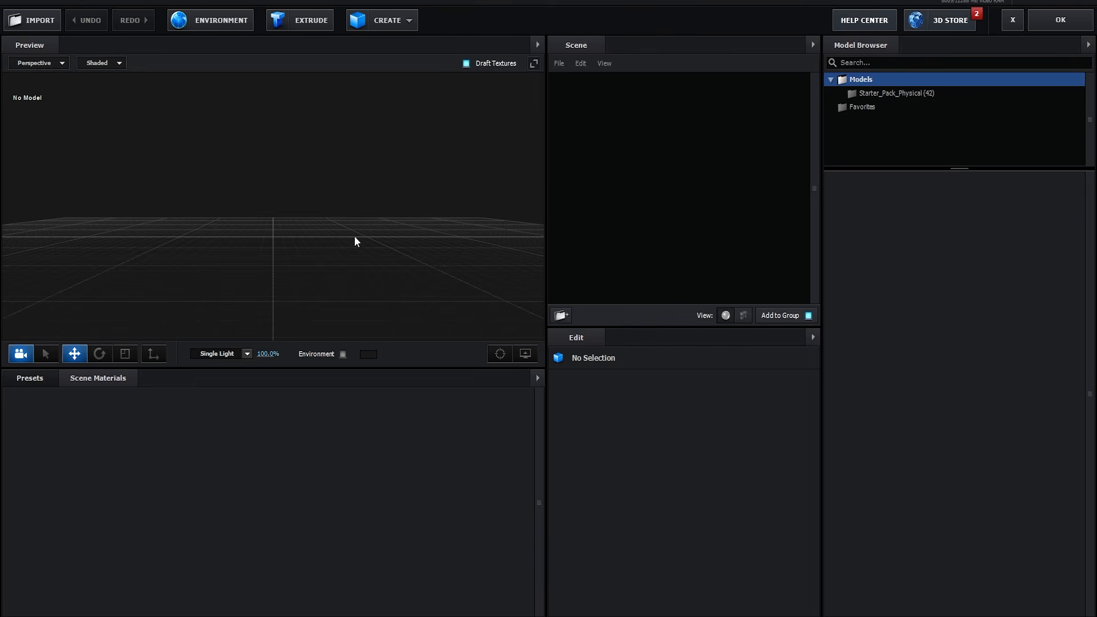
mouse_move(378, 248)
left_mouse_down()
mouse_move(319, 236)
mouse_move(319, 249)
mouse_move(361, 245)
left_mouse_up()
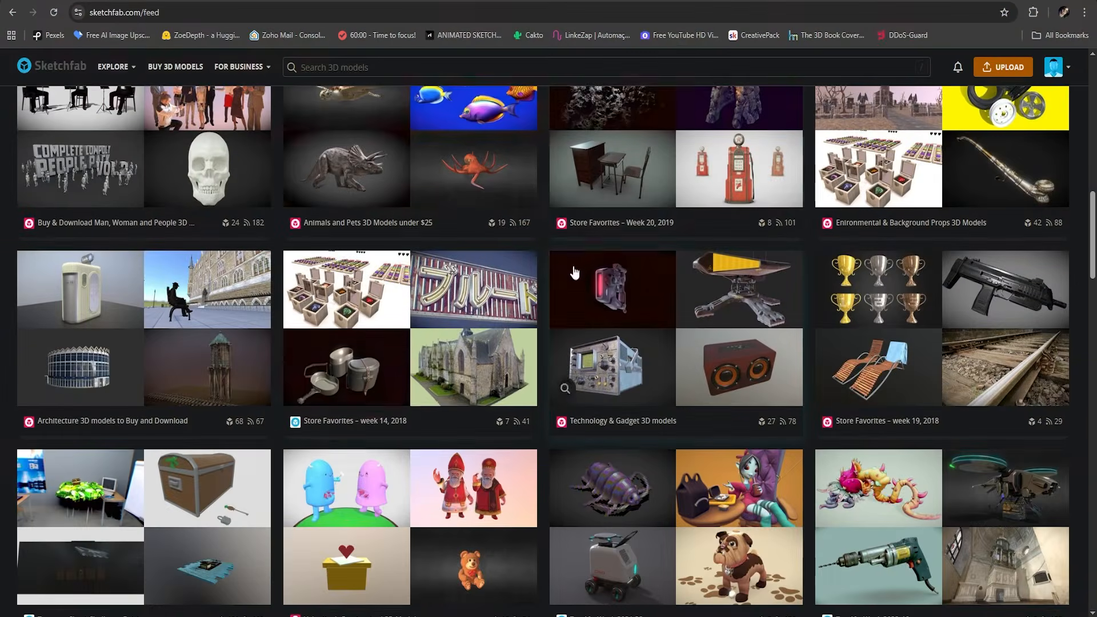
Switch to Sketchfab, search its 3D models for "anime" and limit the results to animated models.
scroll(336, 204, "down", 5)
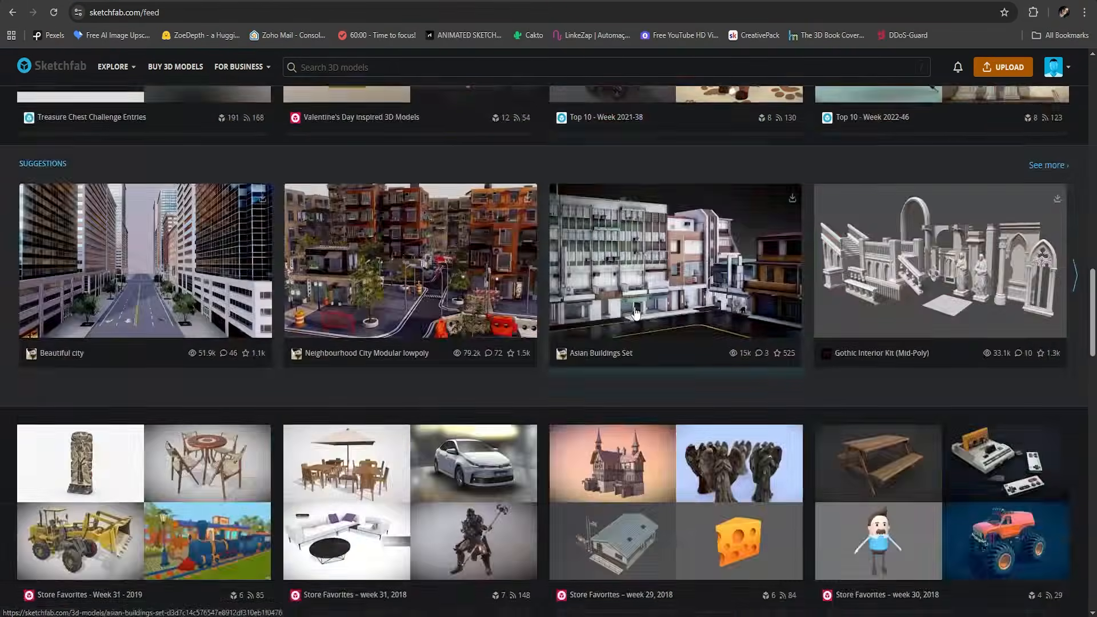
scroll(636, 313, "down", 6)
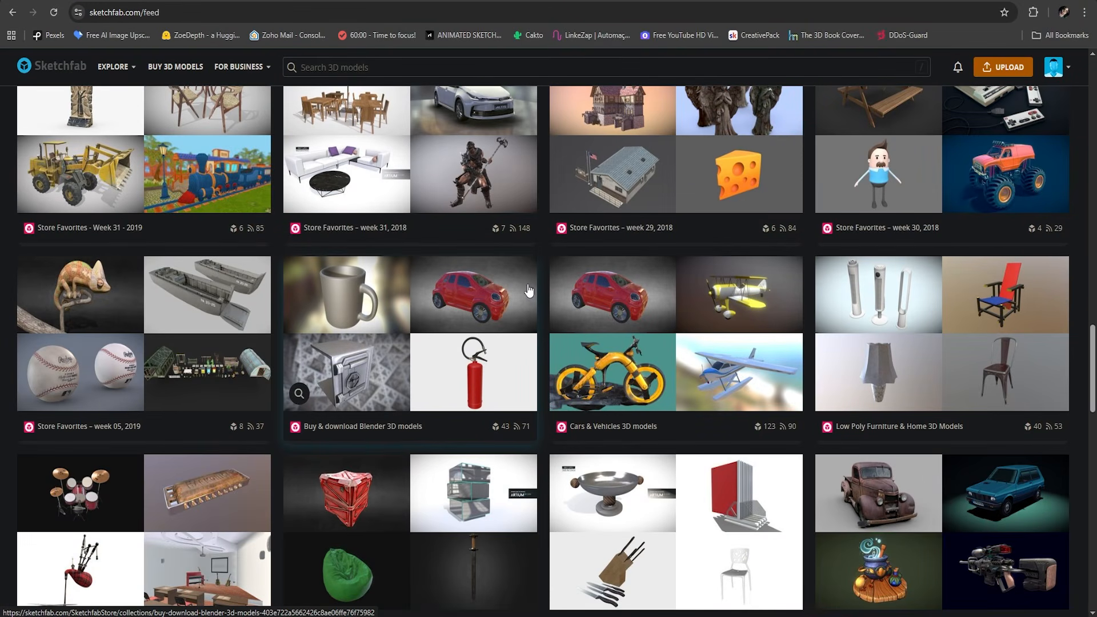
scroll(529, 291, "down", 15)
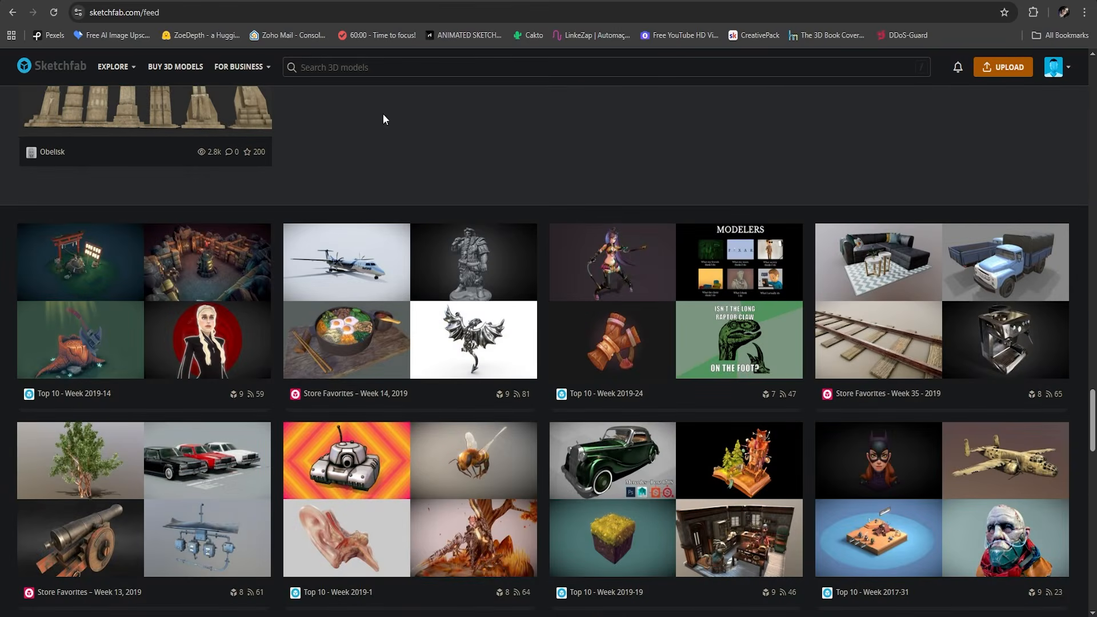
left_click(401, 65)
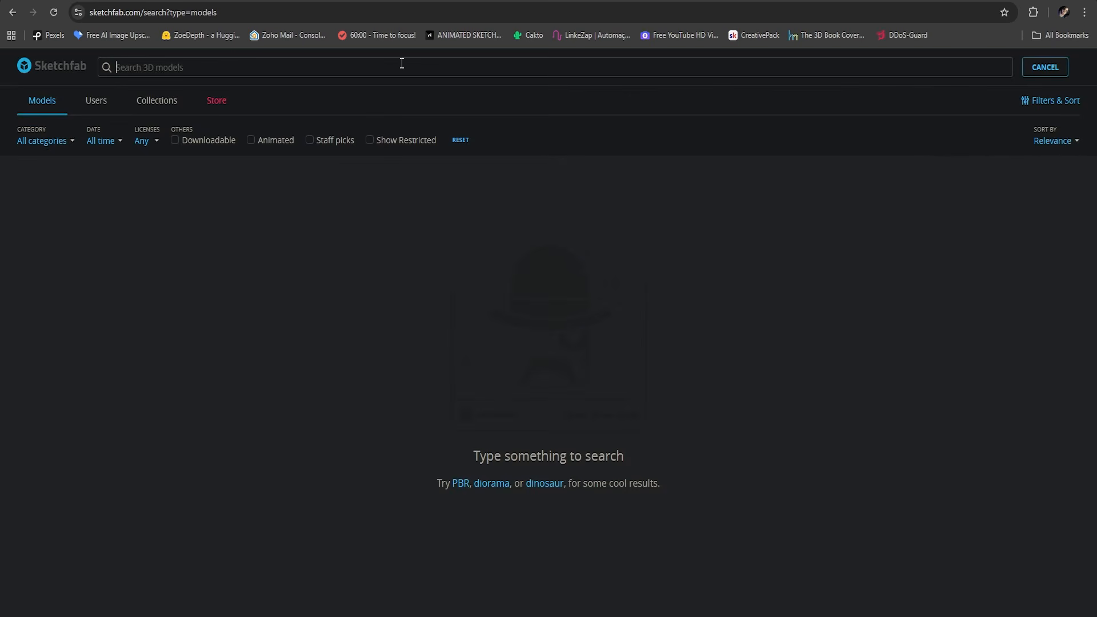
type("anime")
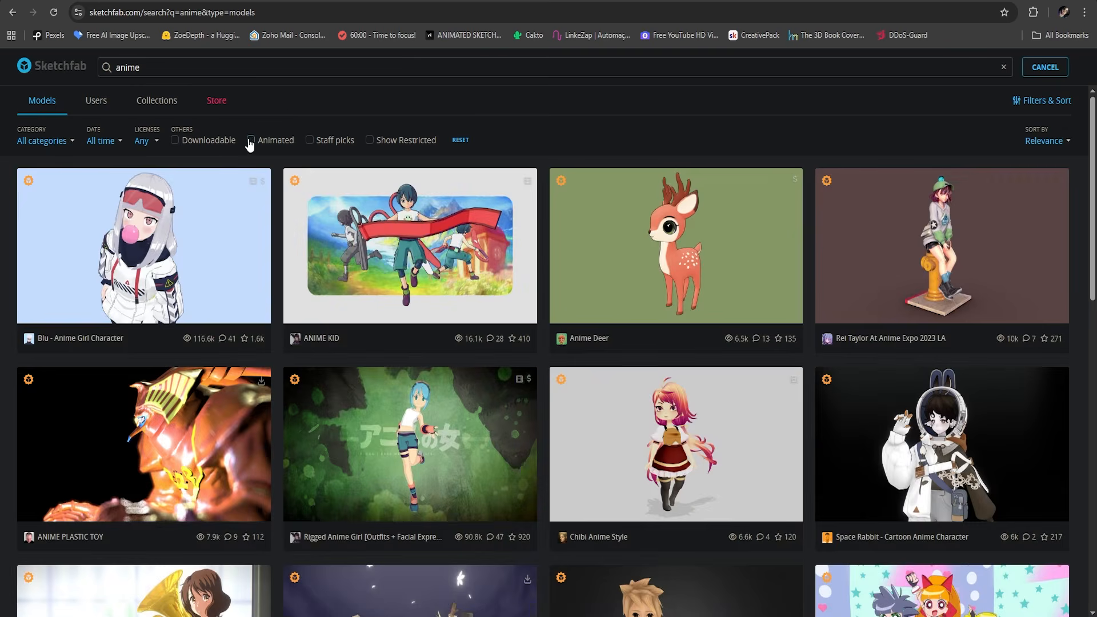
left_click(254, 142)
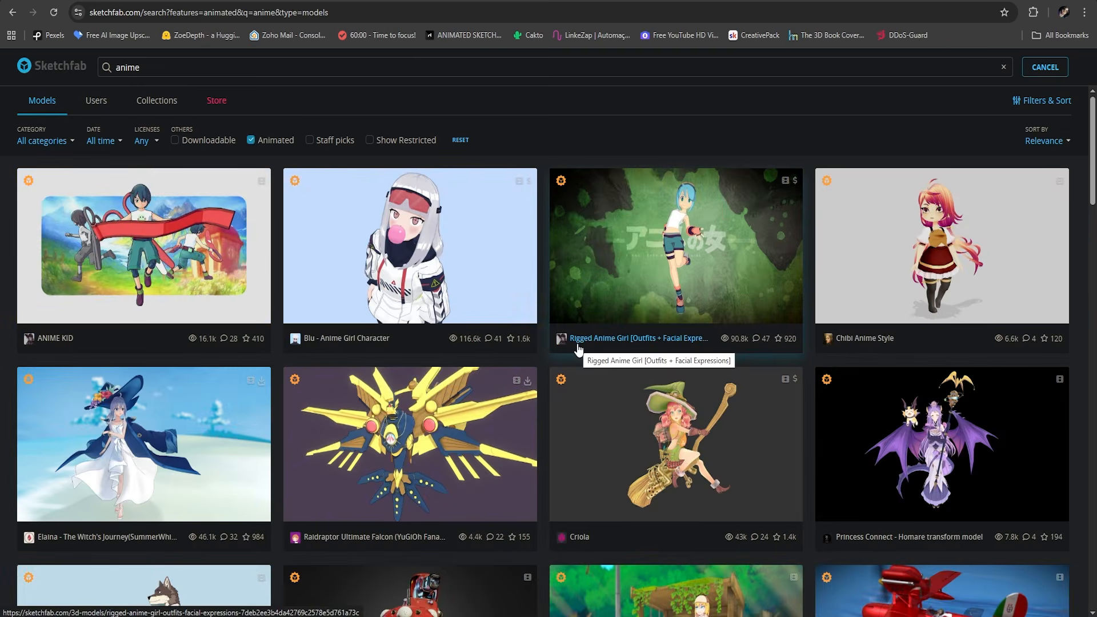
Look through the animated anime models and examine which are marked as downloadable or available on the store.
scroll(578, 349, "down", 6)
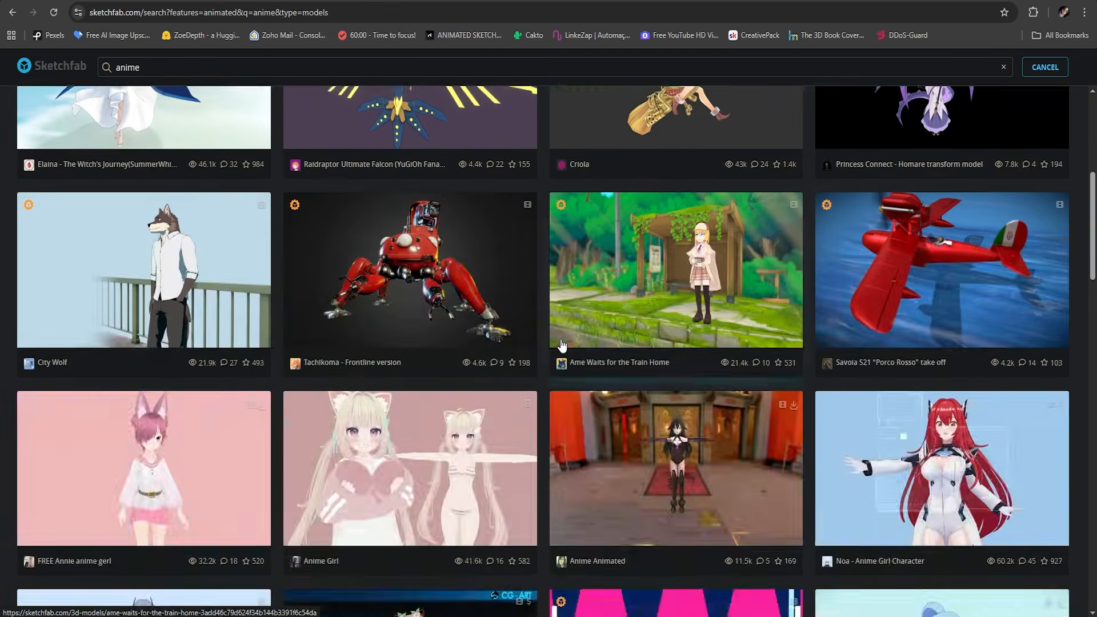
scroll(533, 313, "up", 6)
scroll(534, 314, "down", 17)
scroll(547, 308, "down", 9)
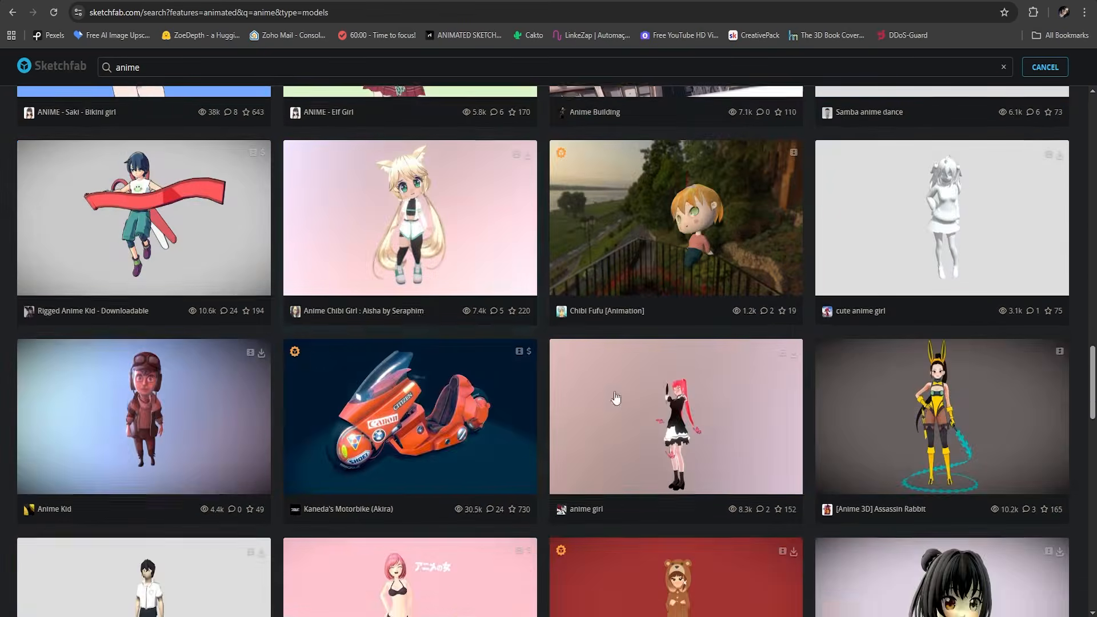
scroll(491, 310, "up", 20)
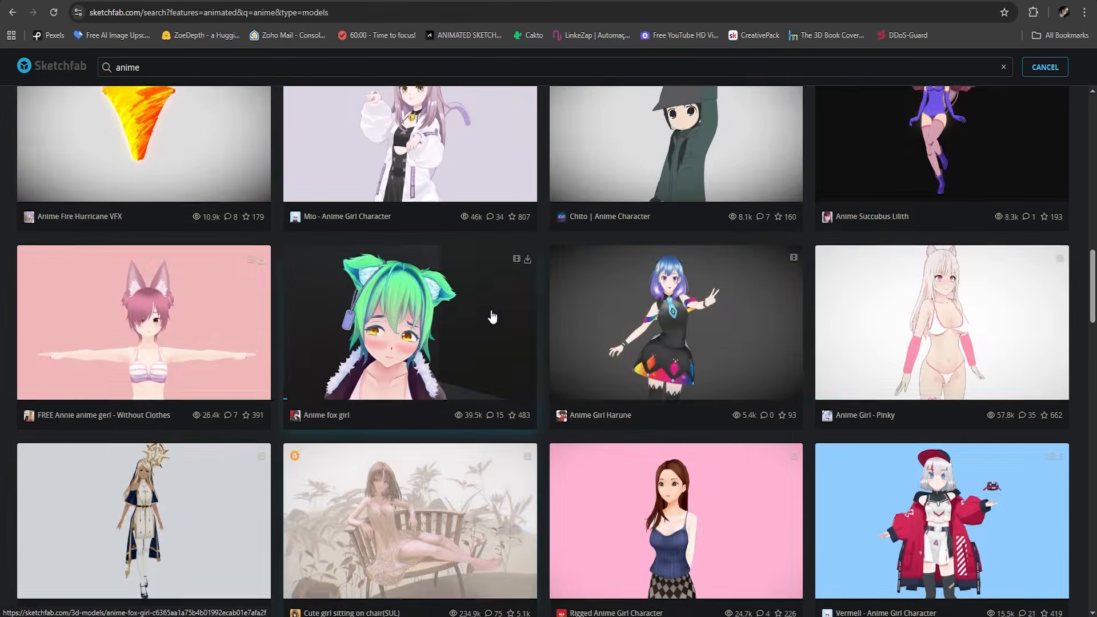
scroll(491, 314, "up", 3)
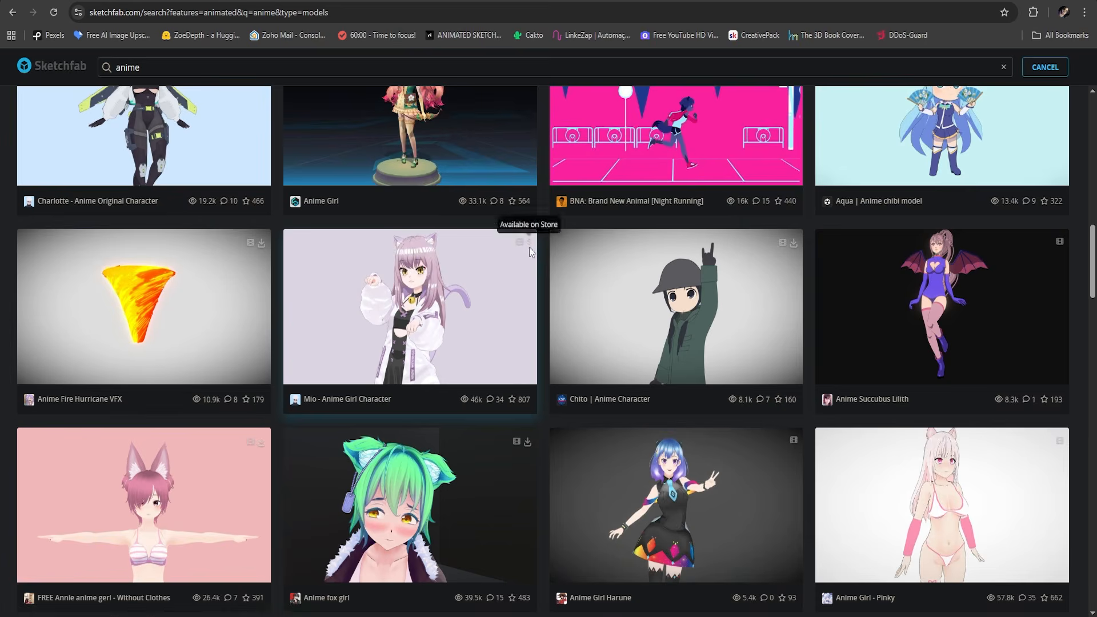
scroll(529, 251, "down", 15)
scroll(443, 307, "down", 9)
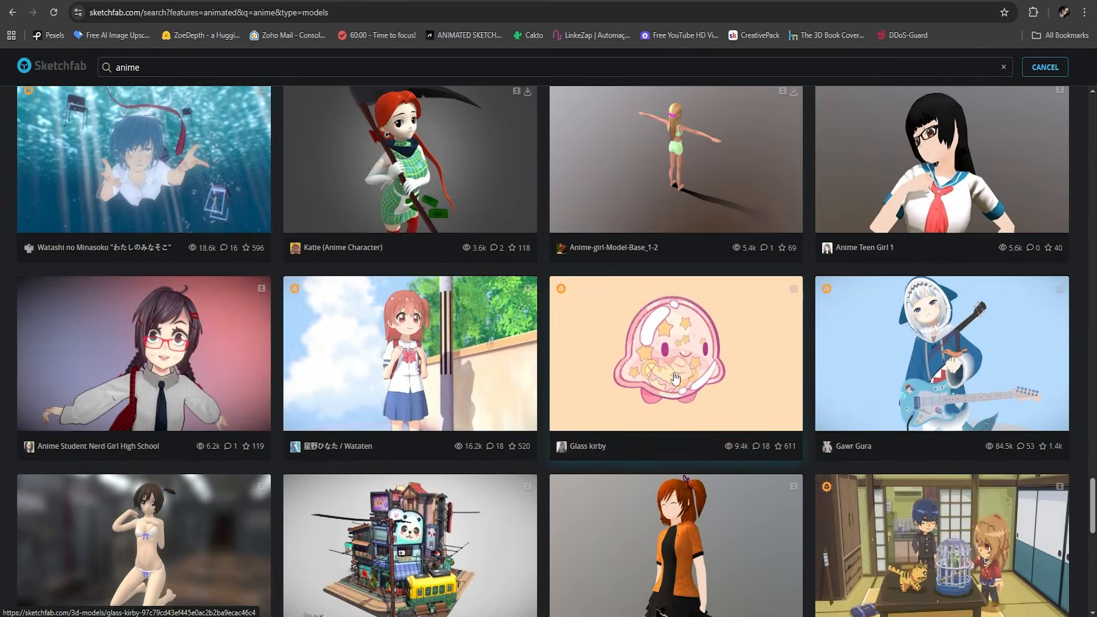
scroll(556, 407, "up", 4)
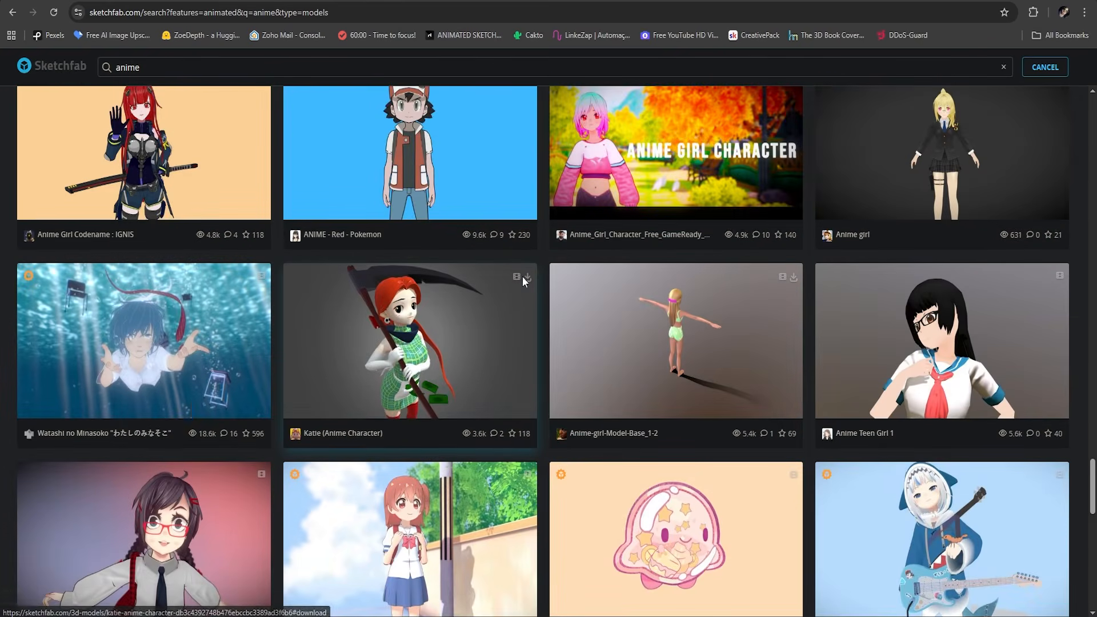
scroll(525, 275, "up", 5)
scroll(673, 431, "down", 8)
scroll(673, 431, "down", 18)
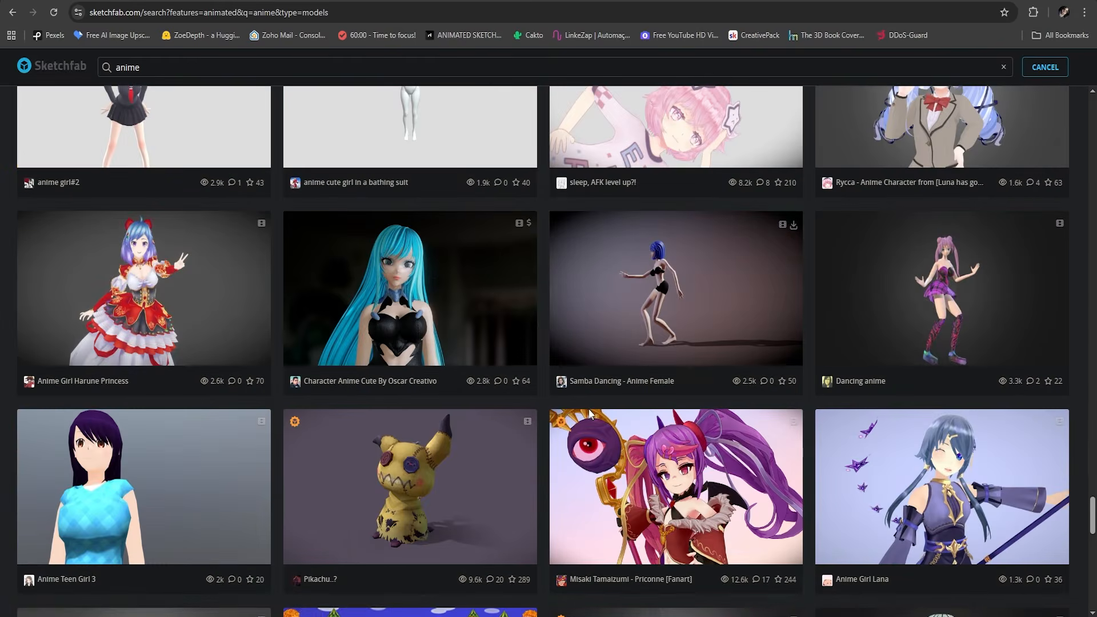
scroll(591, 400, "down", 13)
scroll(592, 393, "up", 6)
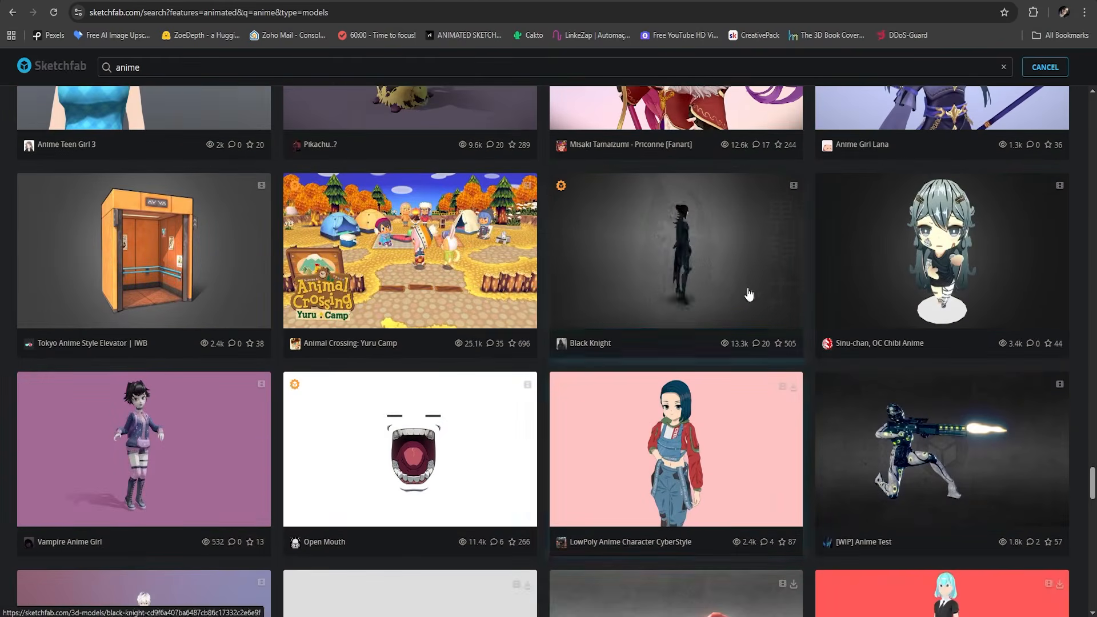
scroll(591, 393, "down", 18)
scroll(463, 343, "up", 5)
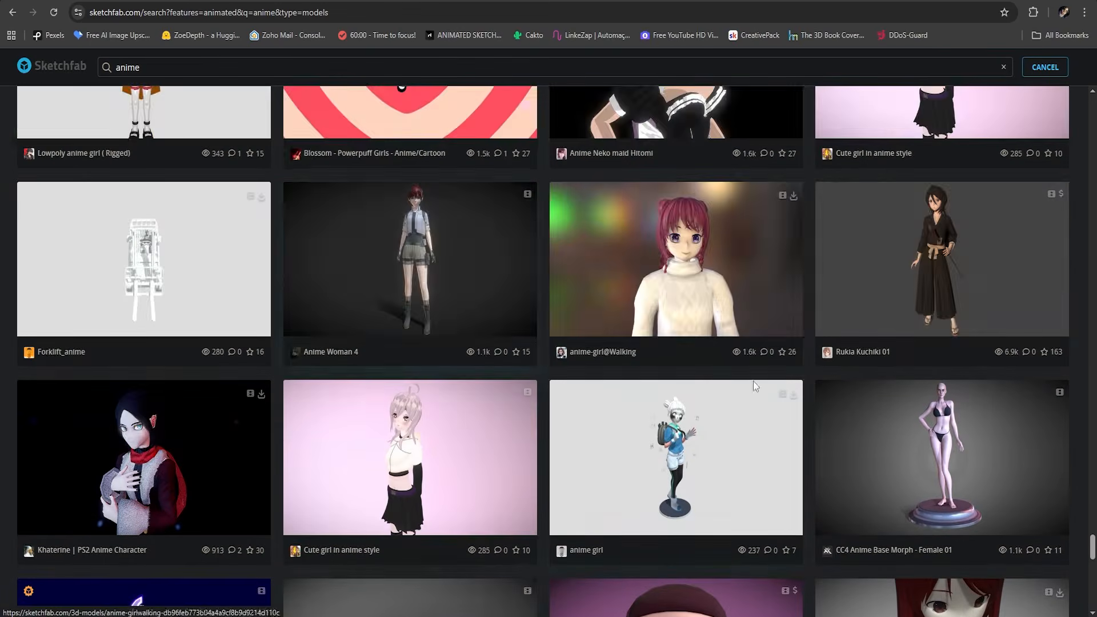
scroll(762, 353, "down", 15)
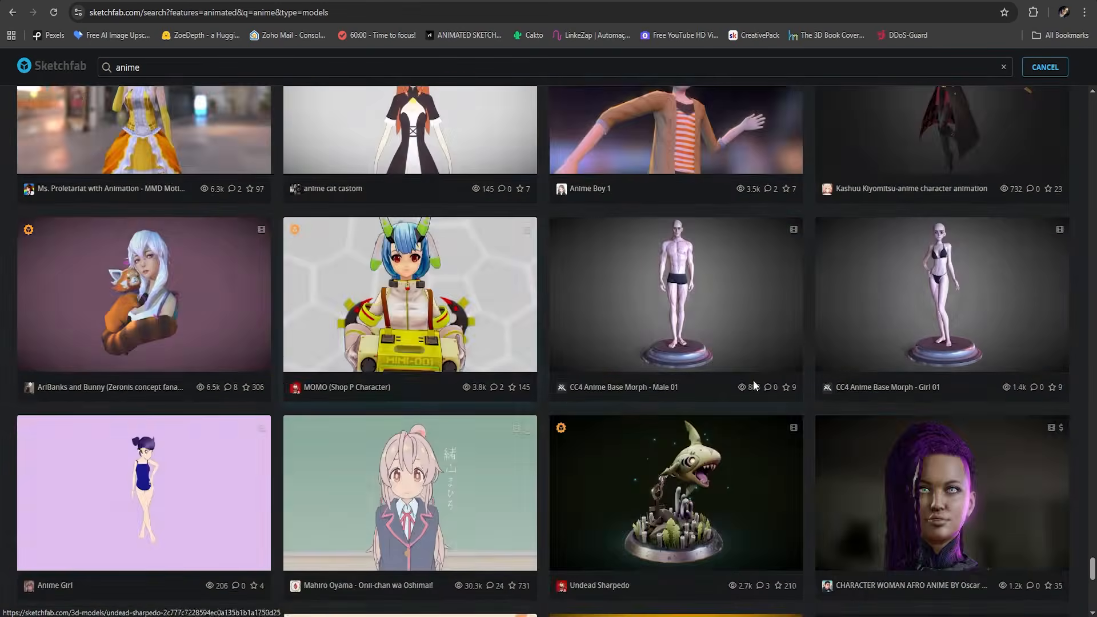
scroll(567, 393, "down", 8)
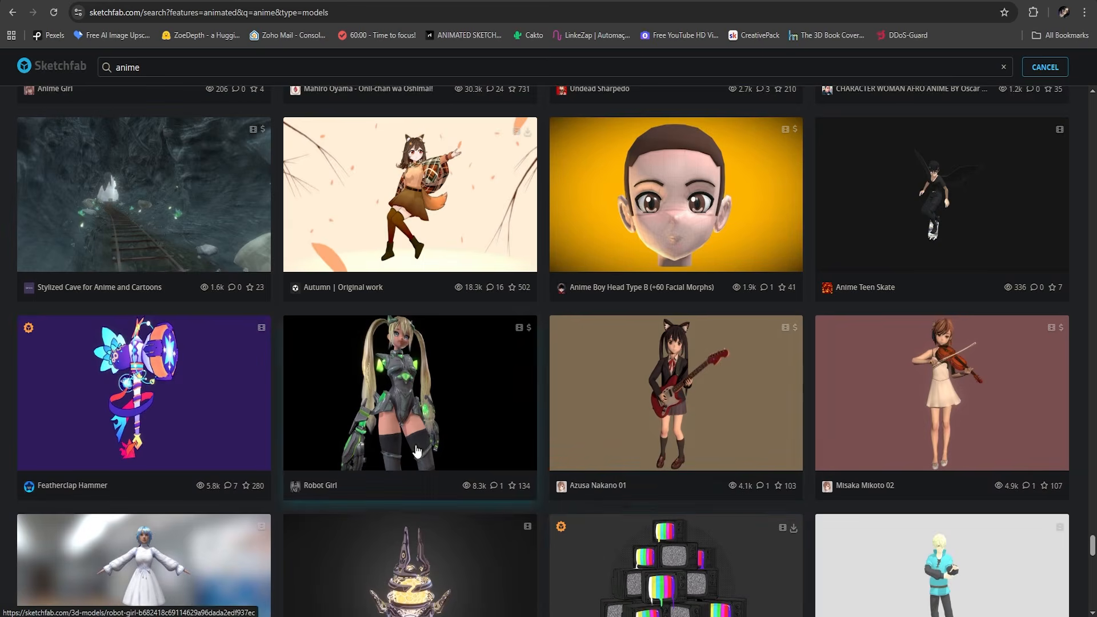
scroll(541, 402, "down", 6)
scroll(446, 424, "up", 8)
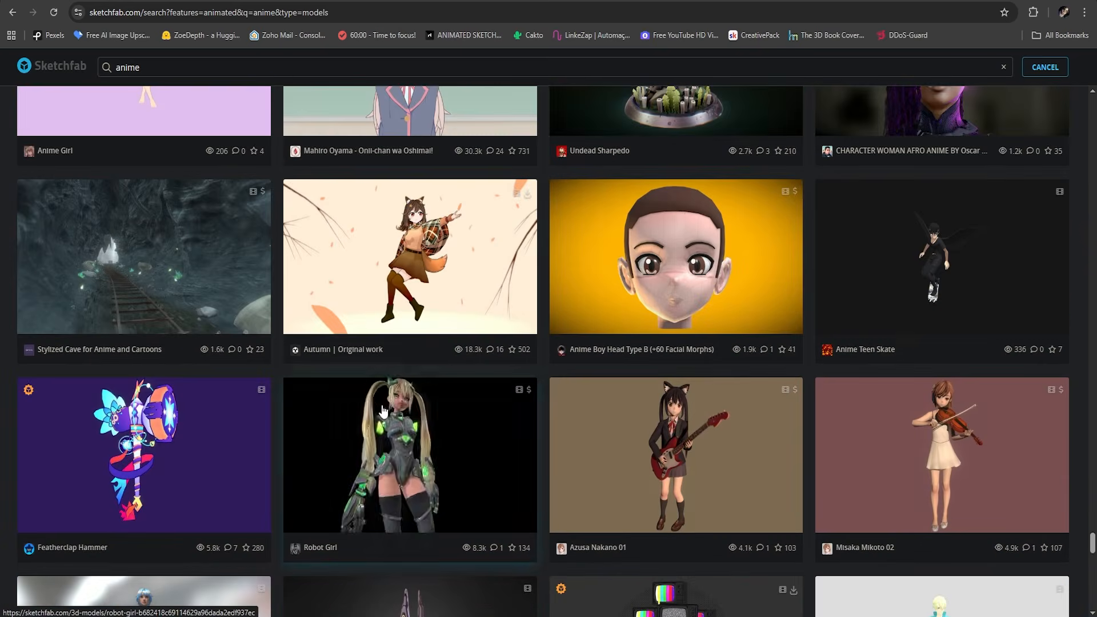
Open the Robot Girl model and show the list of animations in its 3D viewer.
left_click(416, 447)
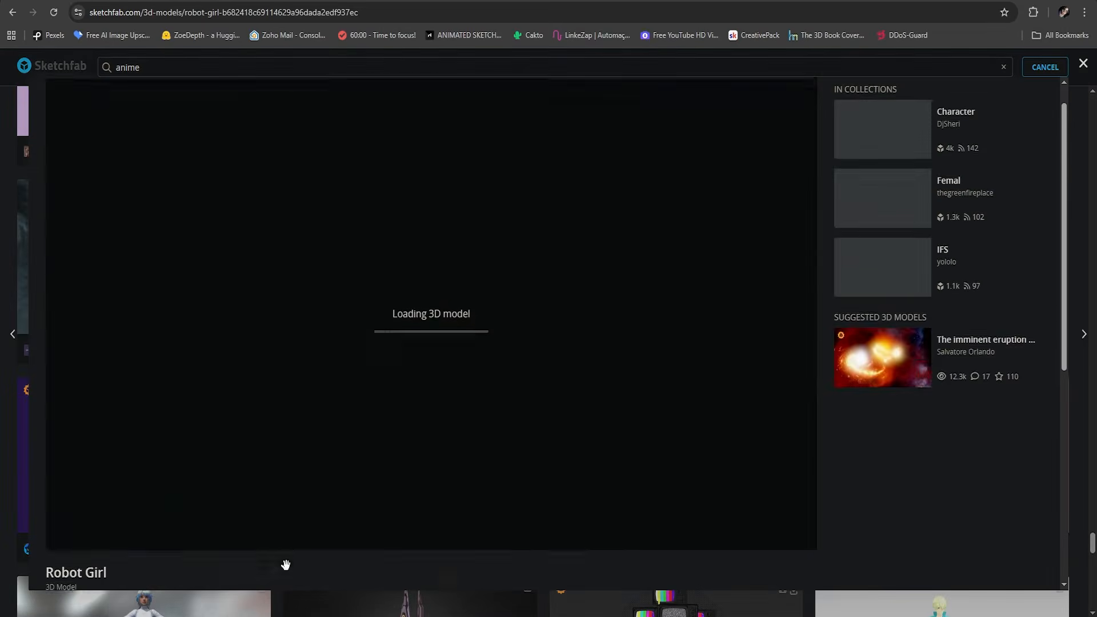
scroll(275, 549, "down", 1)
scroll(279, 544, "up", 1)
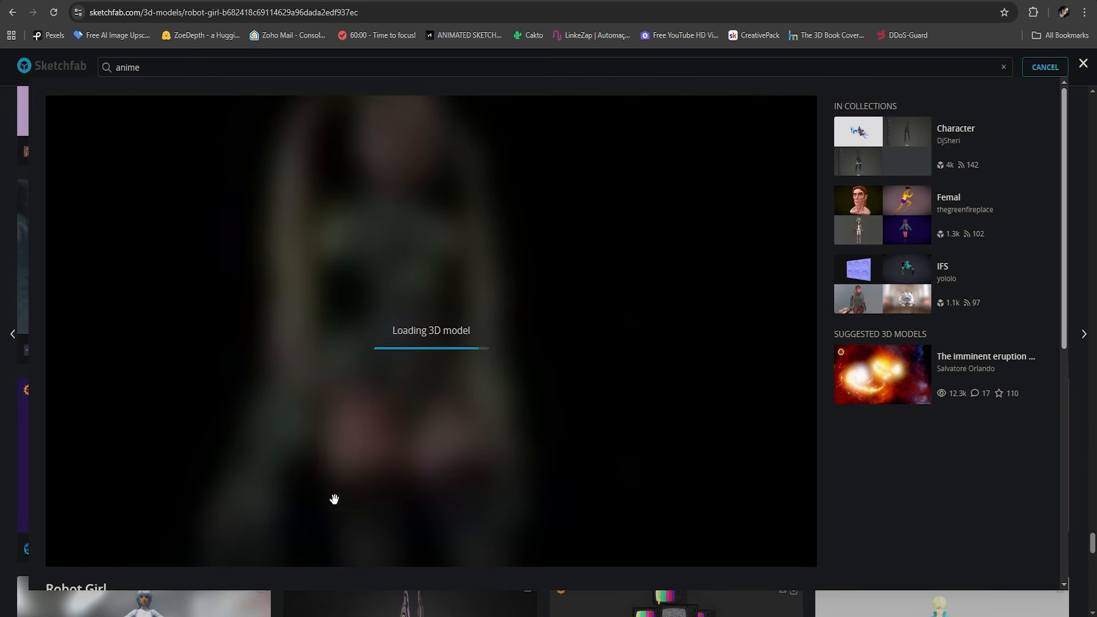
scroll(583, 546, "down", 1)
scroll(352, 578, "up", 1)
left_click(194, 551)
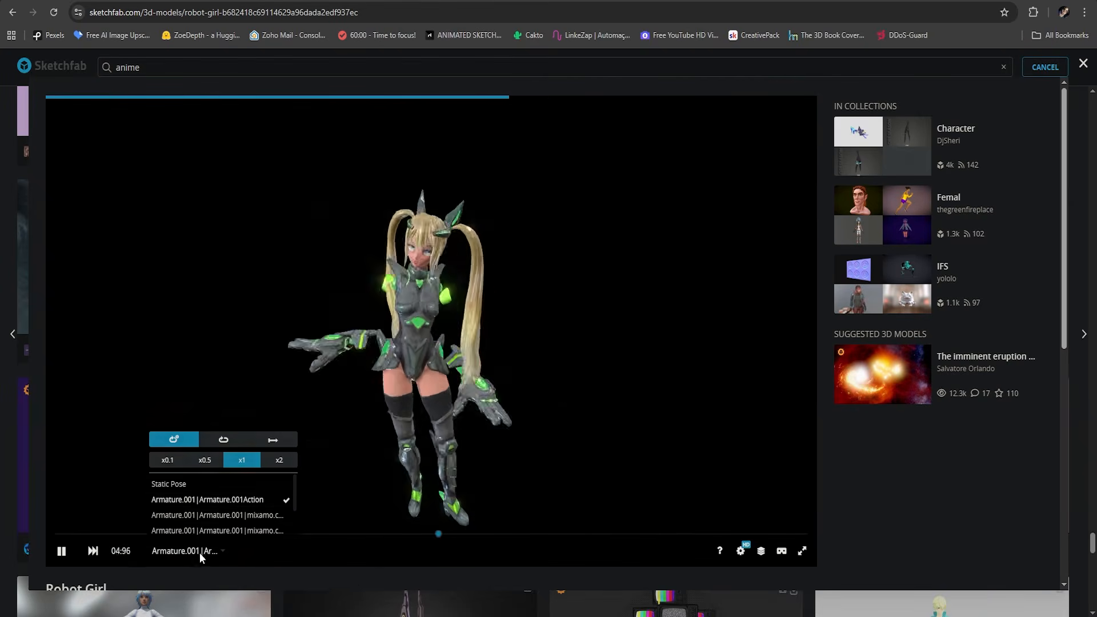
left_click(199, 555)
left_click(200, 555)
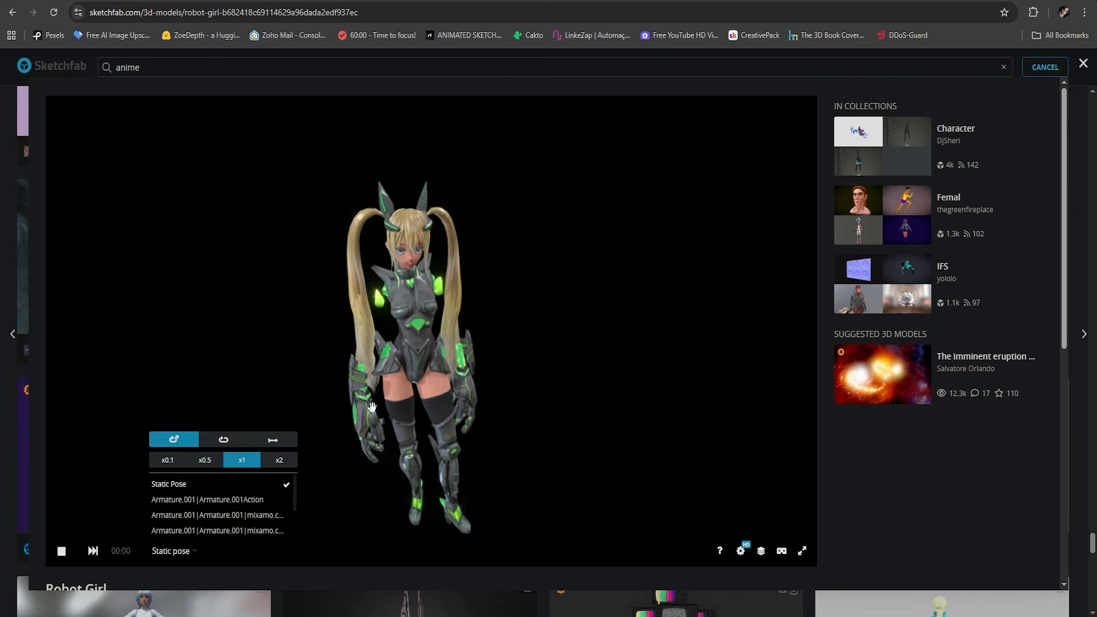
Preview Robot Girl's static pose, the Armature.001|Armature.001Action animation and the two mixamo animations listed below it.
left_click(167, 485)
left_click(196, 555)
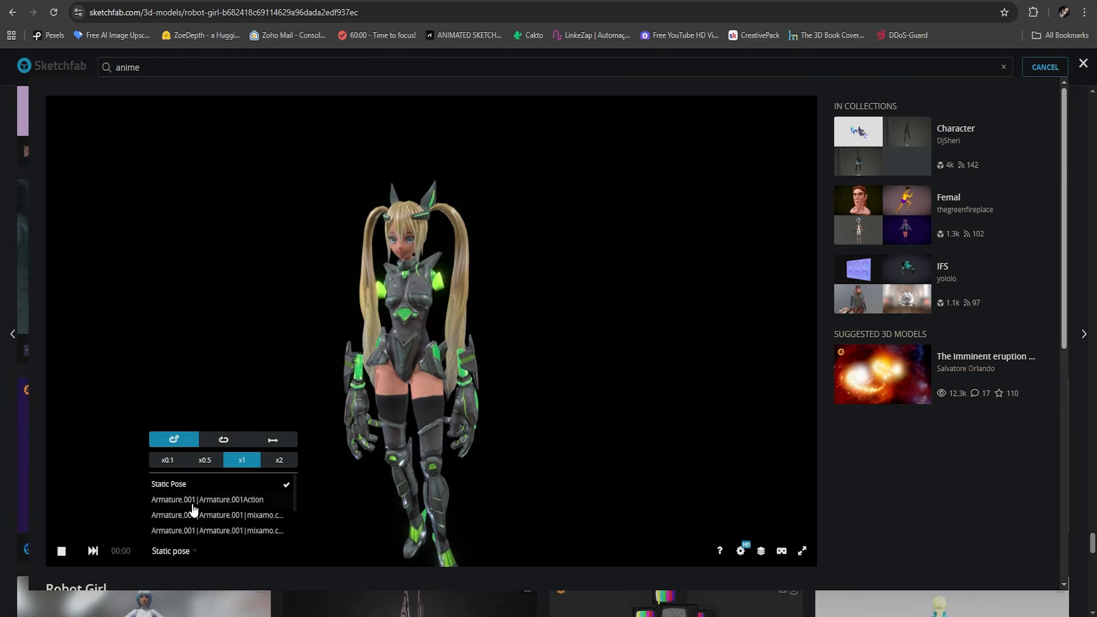
left_click(192, 500)
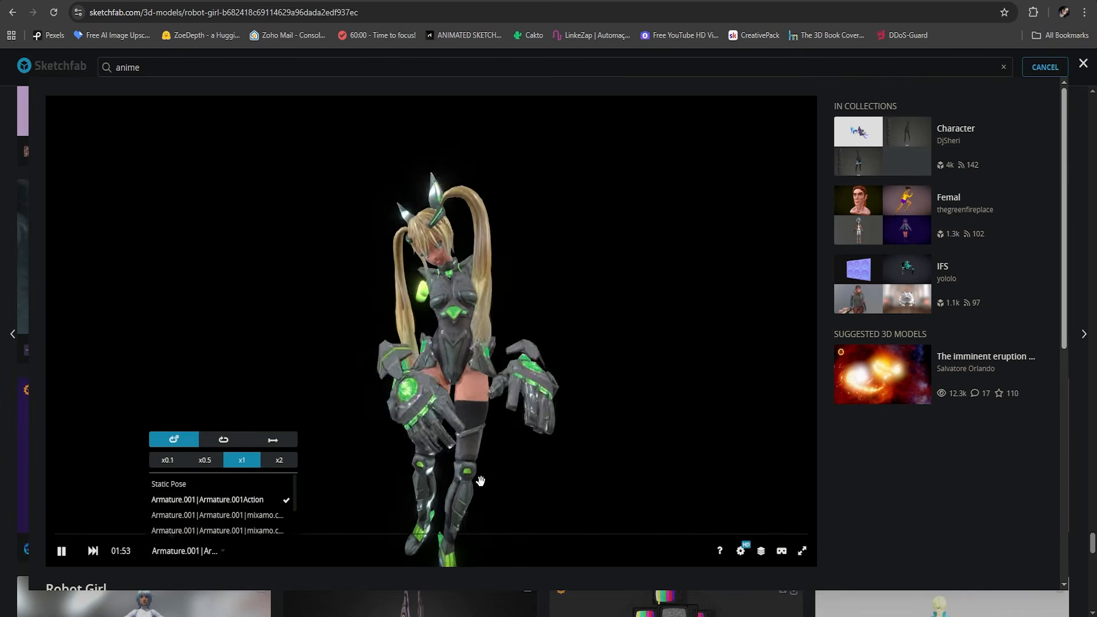
left_click(210, 516)
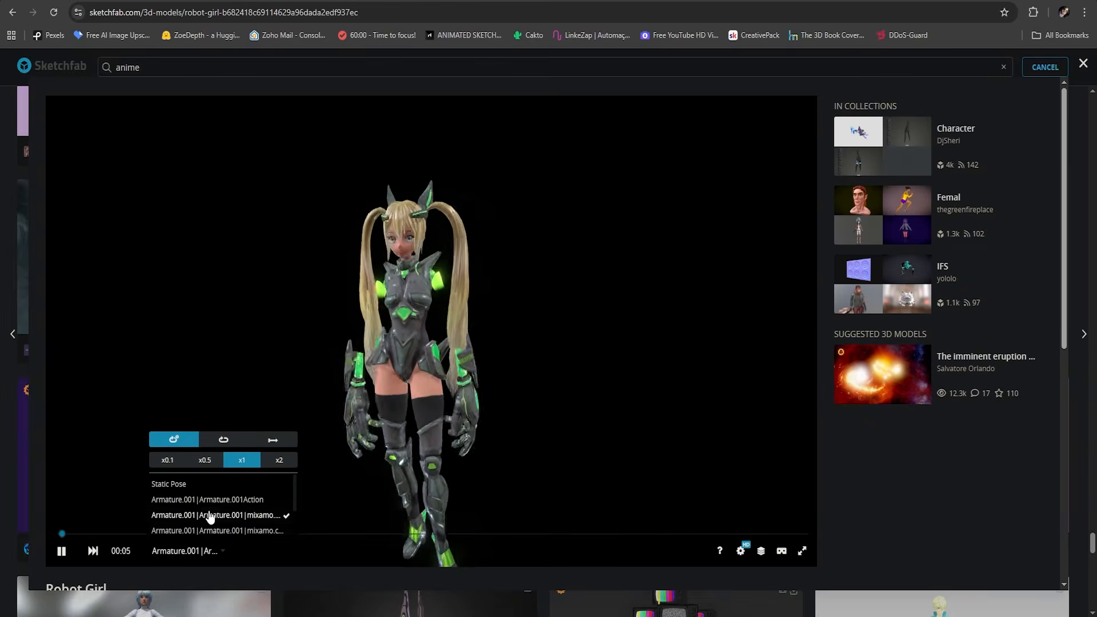
left_click(234, 531)
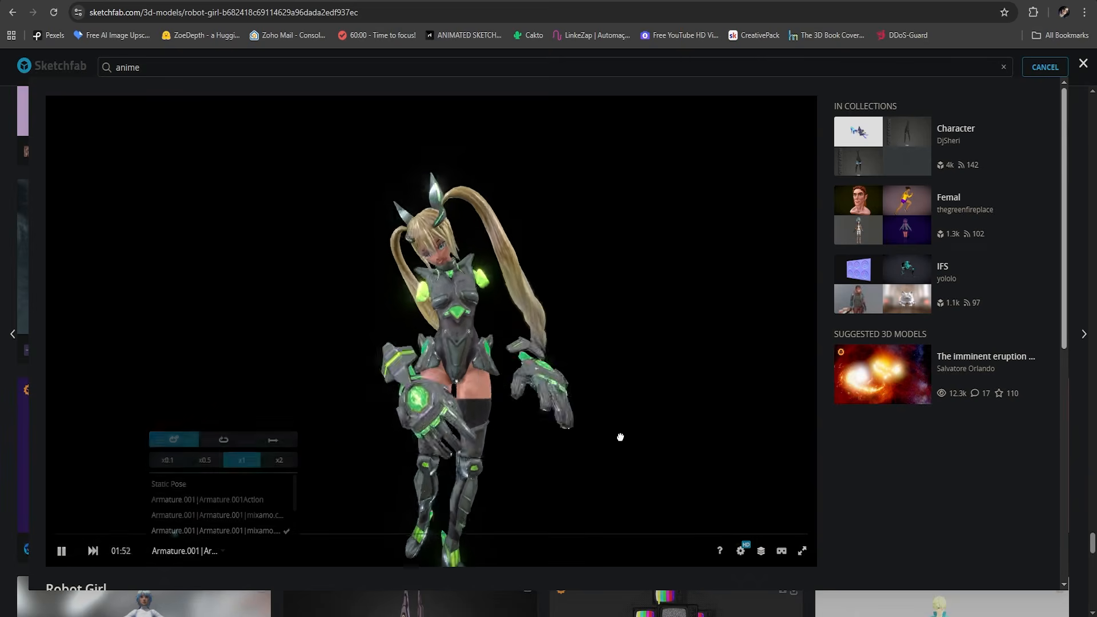
Return to the anime search results and open the download options of the model character girl #5 (FBX).
left_click(3, 355)
scroll(538, 370, "down", 7)
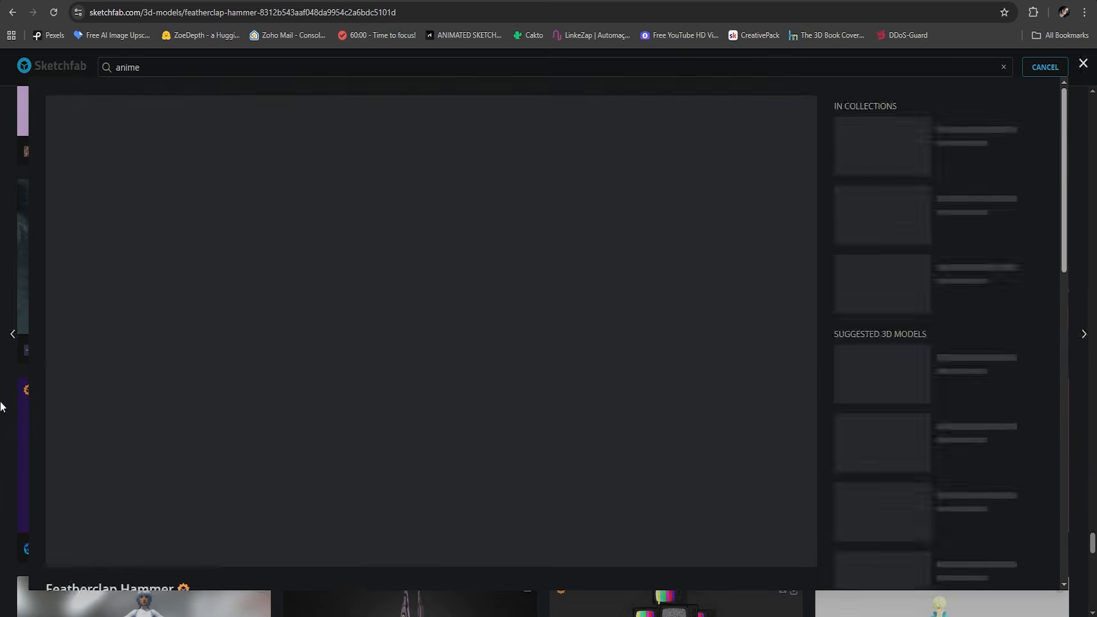
left_click(2, 406)
scroll(622, 368, "down", 14)
scroll(563, 400, "down", 18)
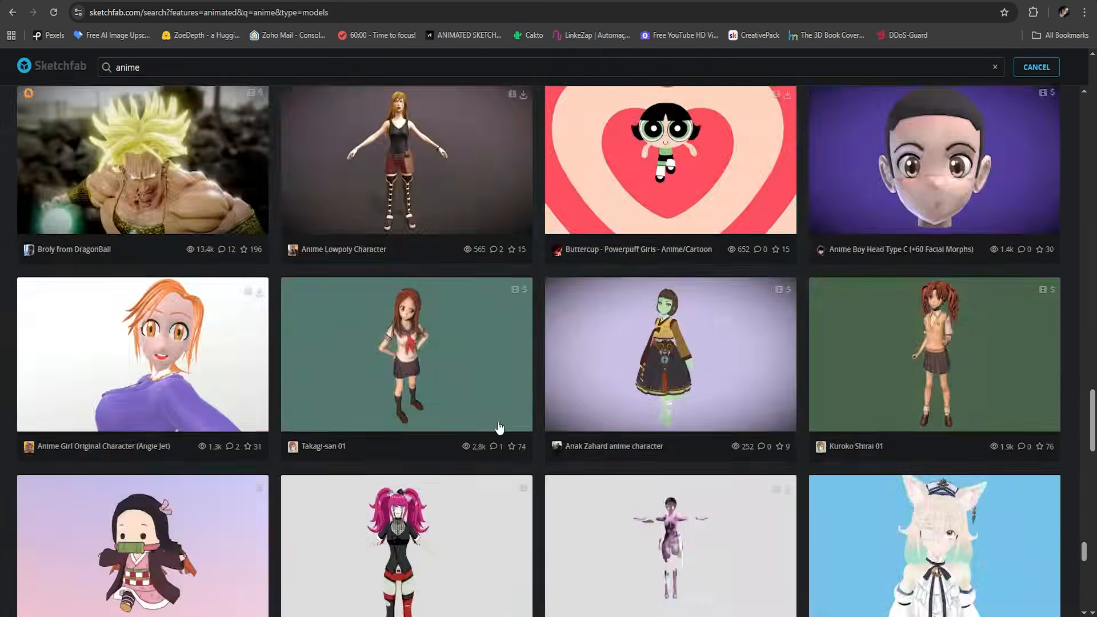
scroll(564, 452, "up", 4)
scroll(543, 343, "down", 5)
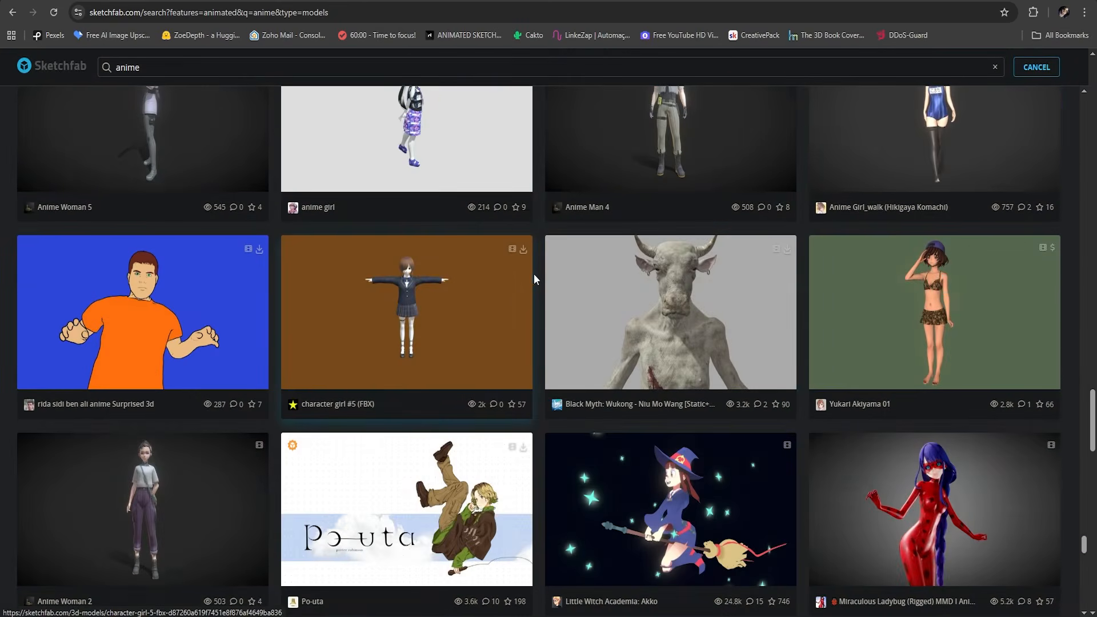
left_click(524, 250)
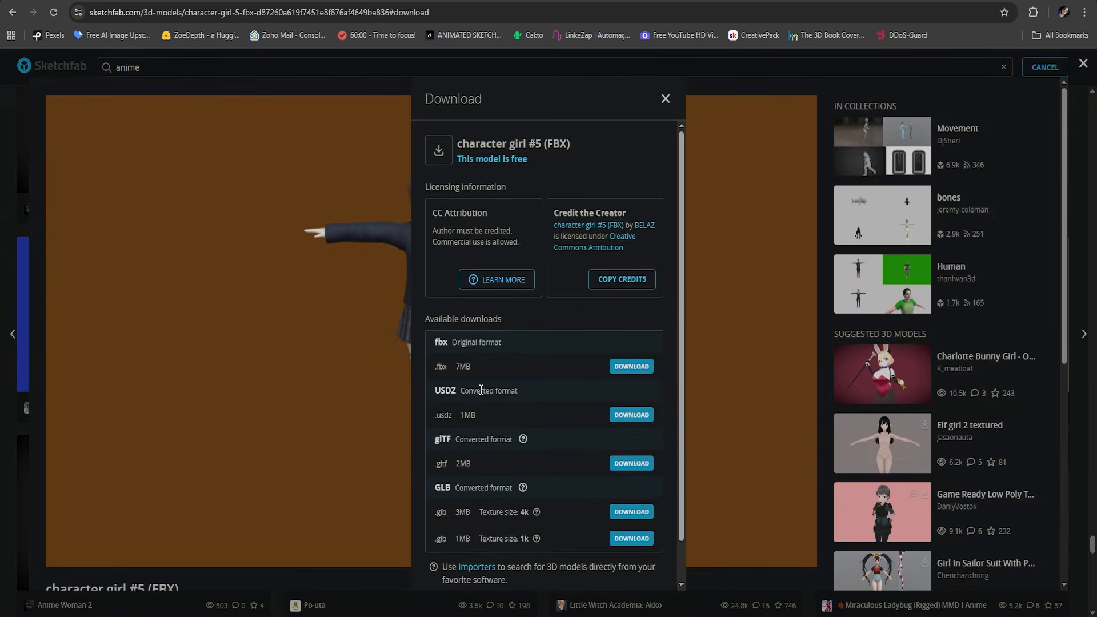
Examine the download formats offered for character girl #5 (FBX), highlighting the USDZ format name.
scroll(481, 391, "down", 1)
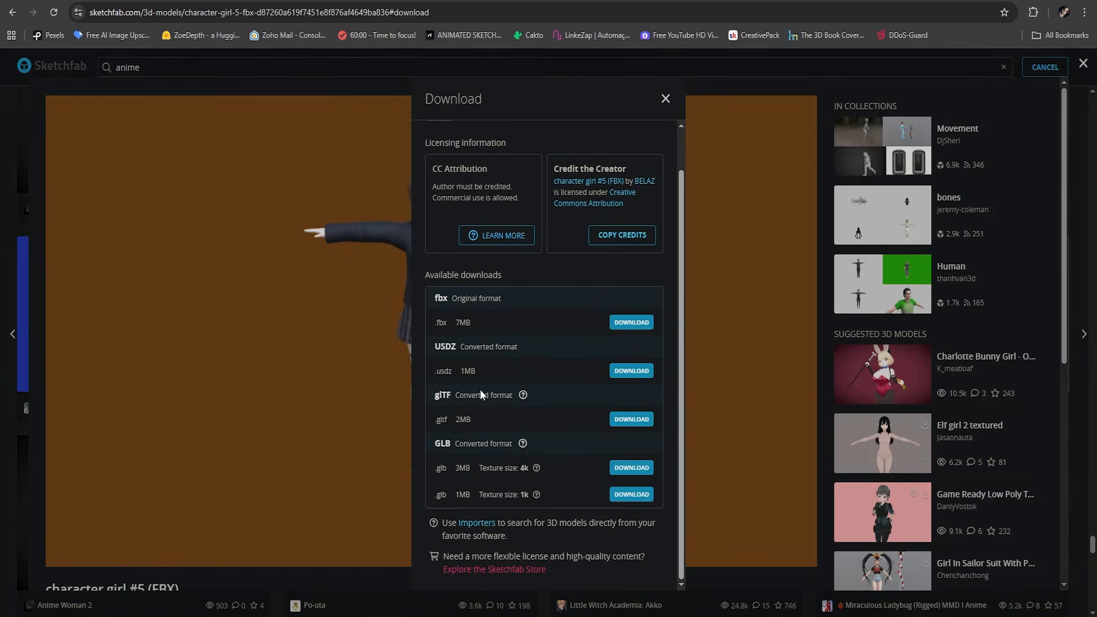
scroll(480, 389, "up", 1)
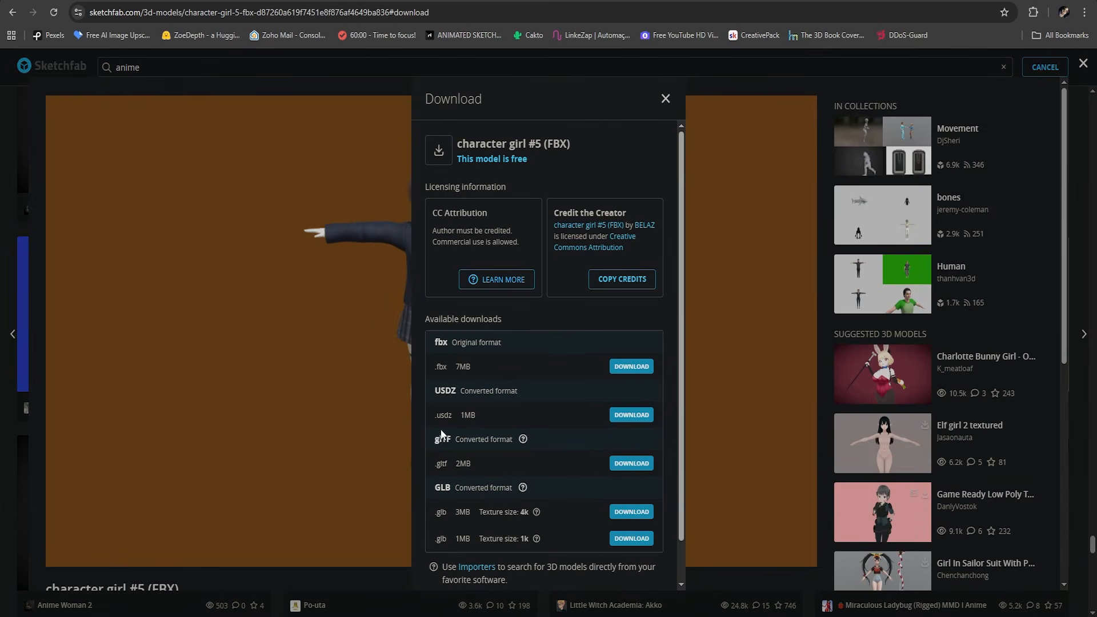
left_click_drag(433, 386, 456, 393)
scroll(456, 393, "down", 1)
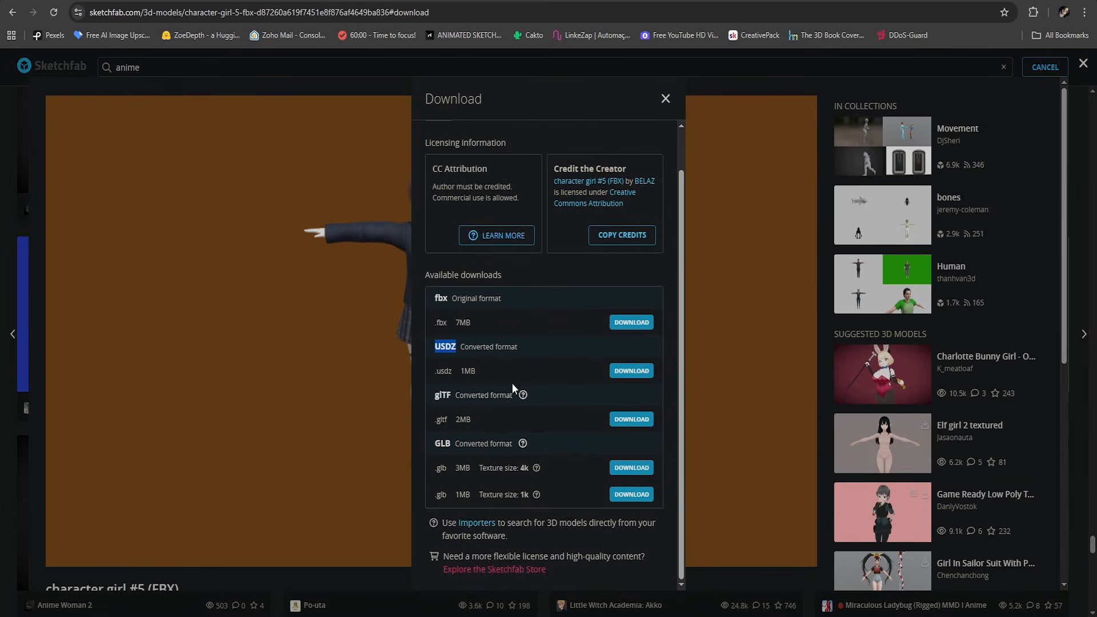
left_click(446, 296)
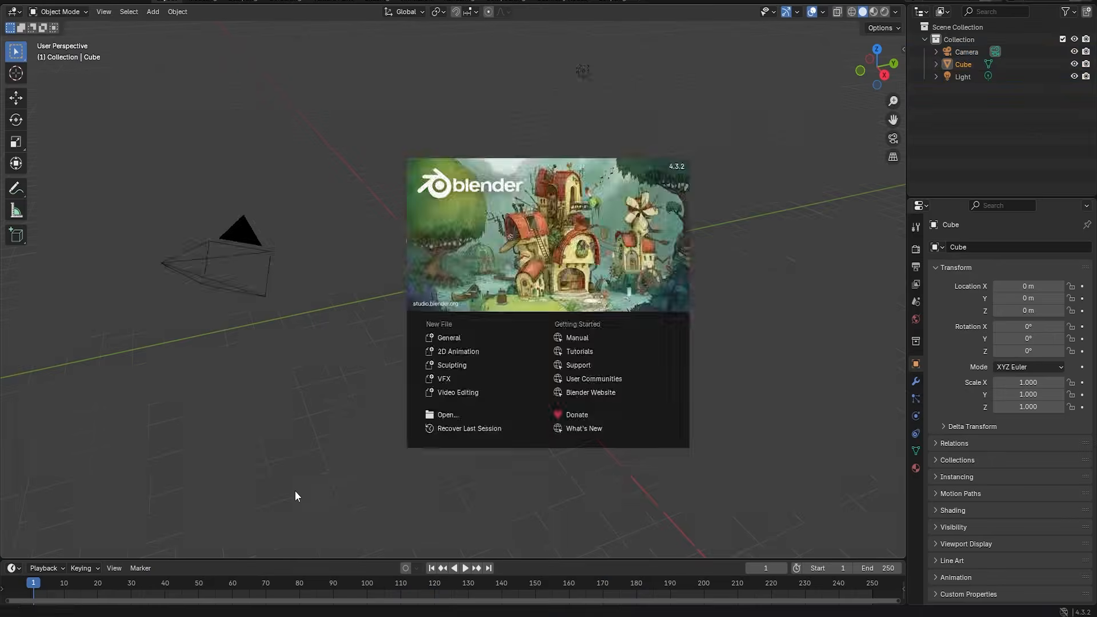
Dismiss Blender's splash screen and delete the default camera, cube and light from the scene.
left_click(295, 492)
left_click_drag(727, 177, 418, 263)
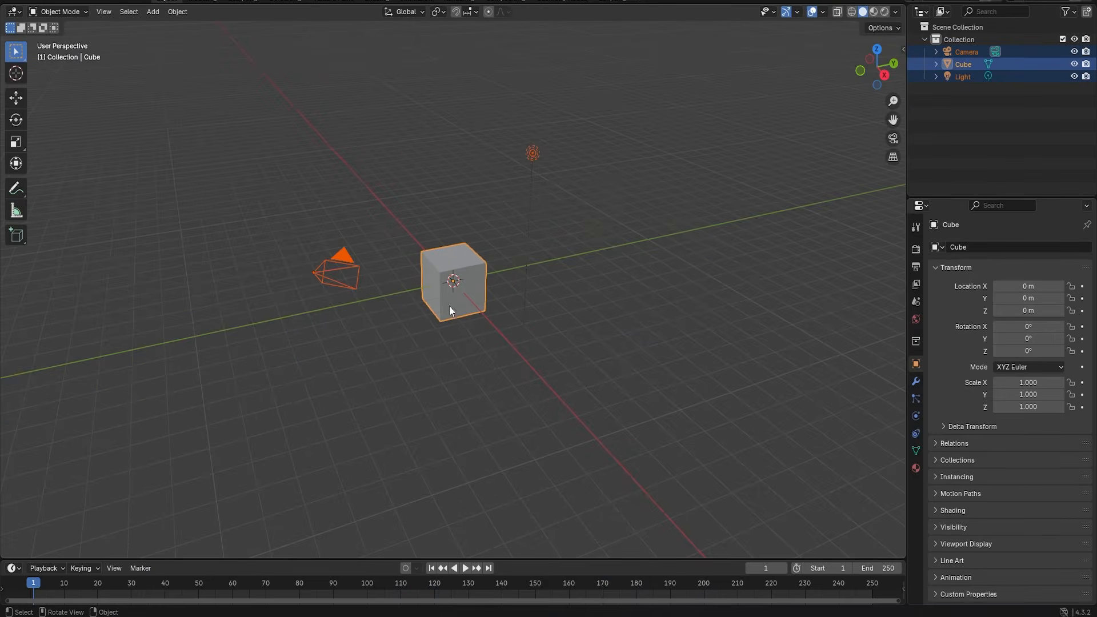
key("Delete")
Search the Downloads folder for "stroke" and import Stroke Shaking Head.fbx as an FBX file.
left_click(26, 2)
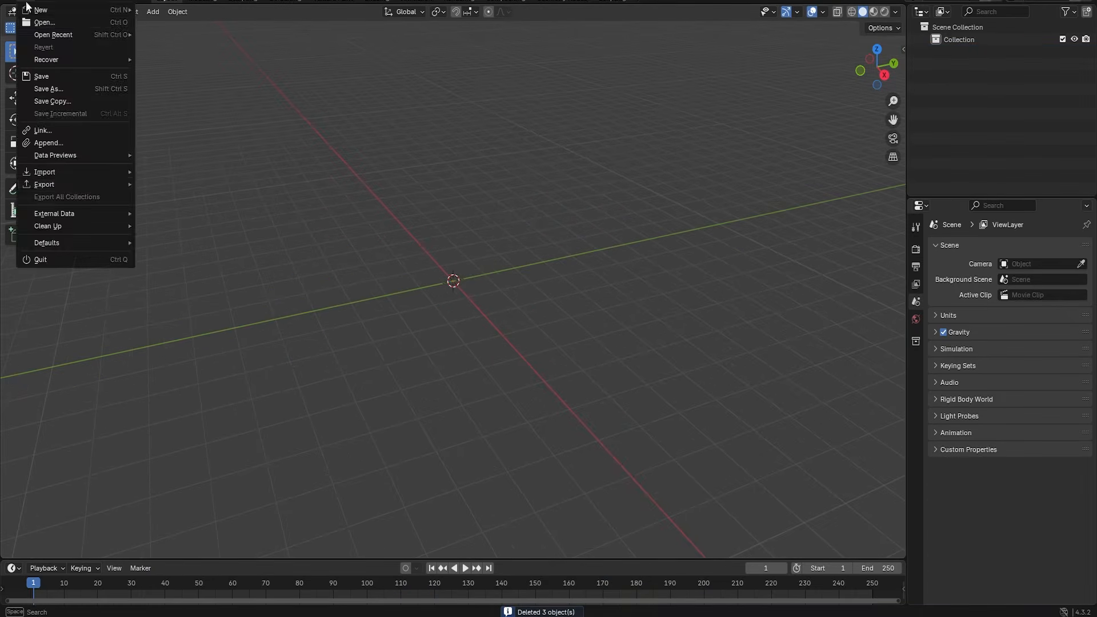
left_click(27, 3)
mouse_move(47, 173)
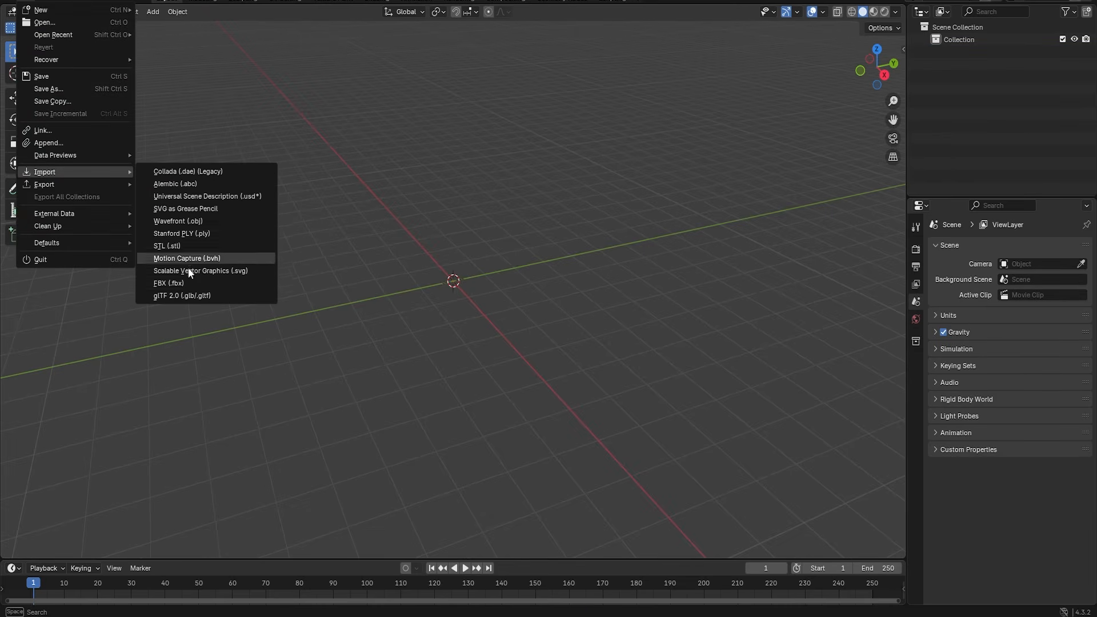
left_click(189, 284)
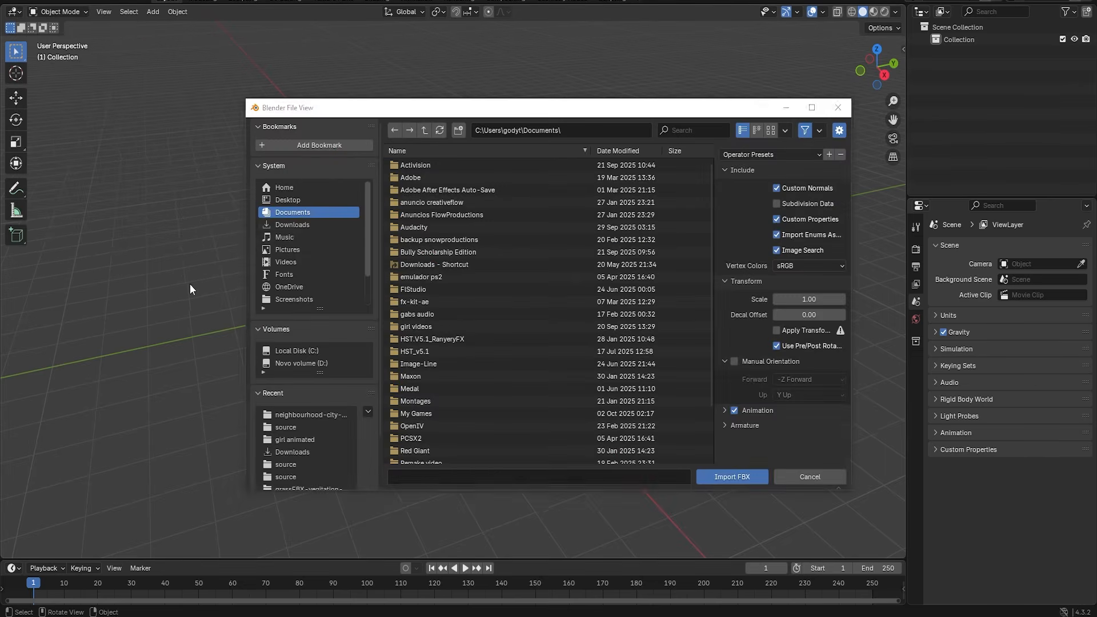
left_click(291, 226)
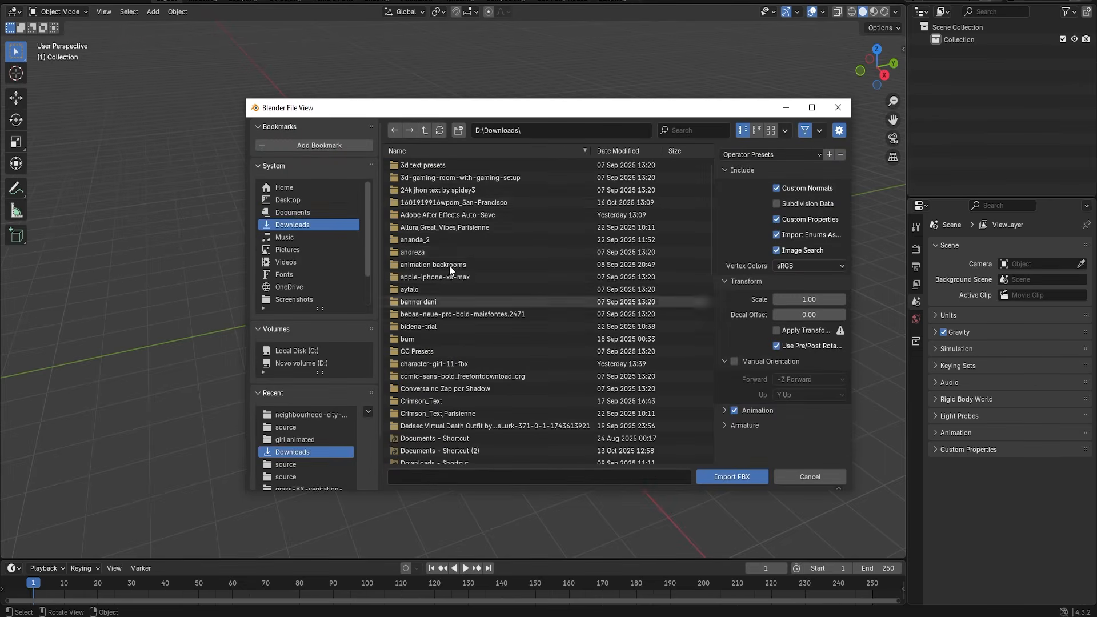
scroll(440, 349, "down", 5)
scroll(469, 320, "up", 5)
scroll(496, 306, "down", 4)
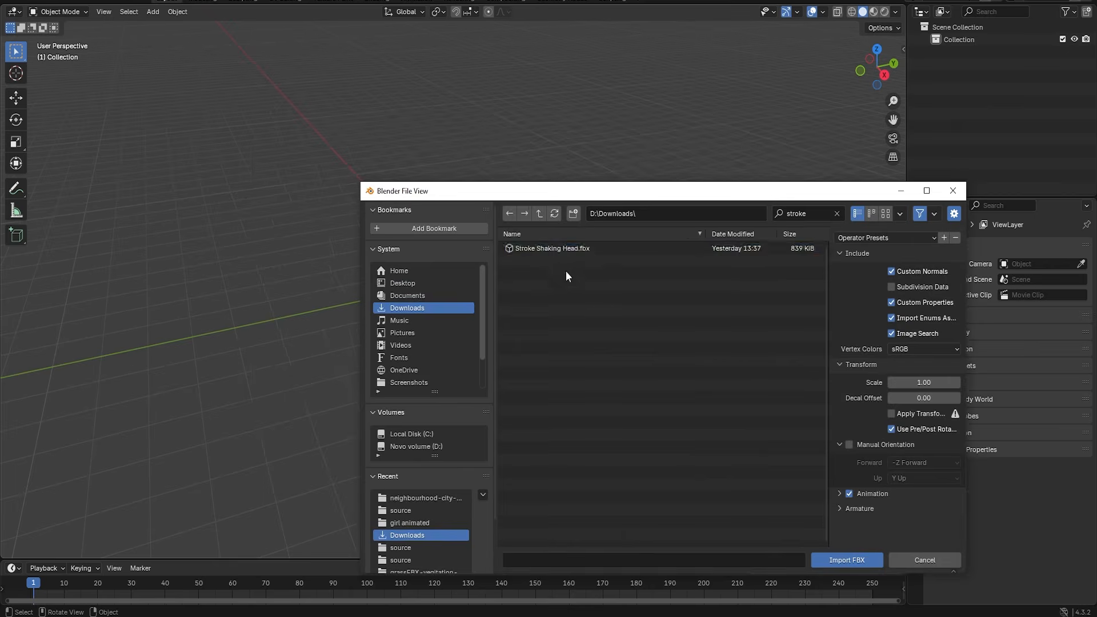
left_click(549, 248)
left_click_drag(518, 196, 410, 132)
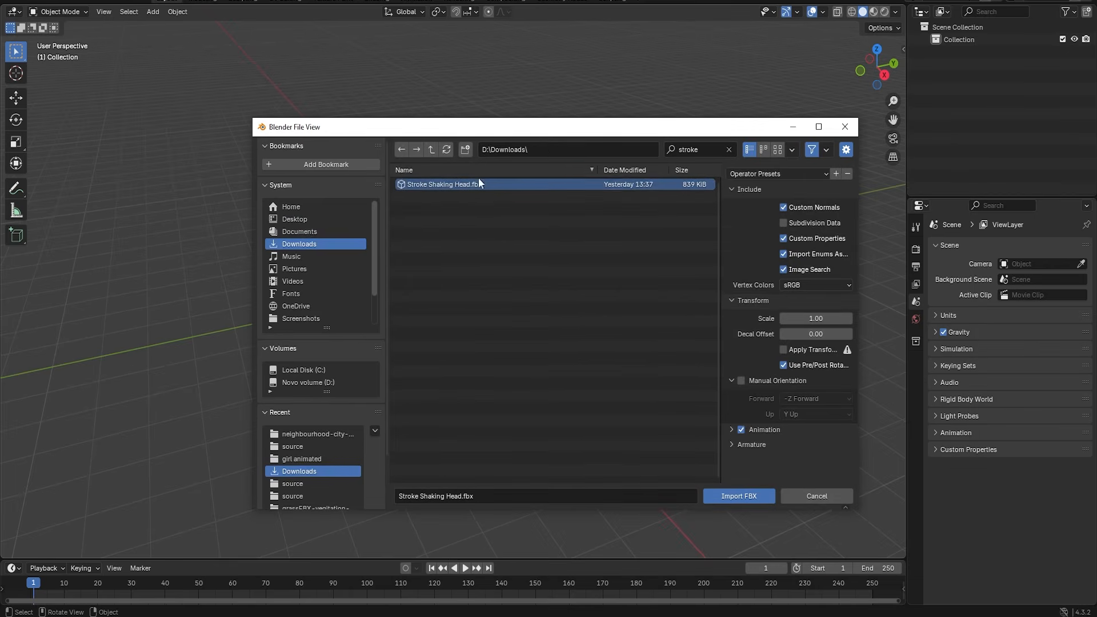
left_click(732, 499)
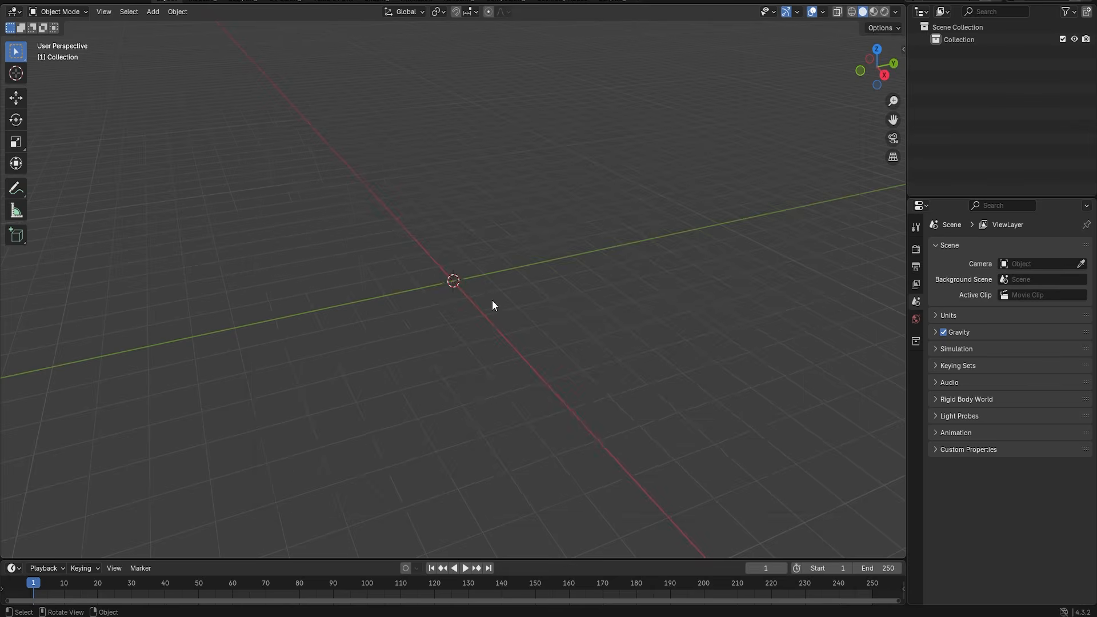
Set up a Wavefront OBJ export of the imported character with the Animation option enabled.
left_click(26, 0)
mouse_move(47, 185)
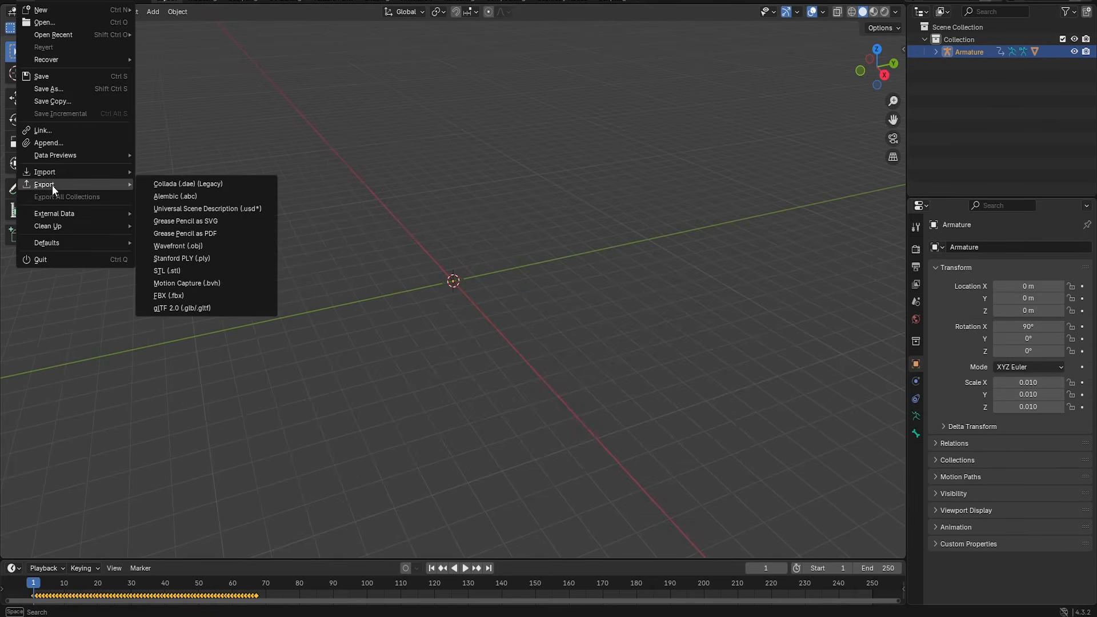
left_click(201, 249)
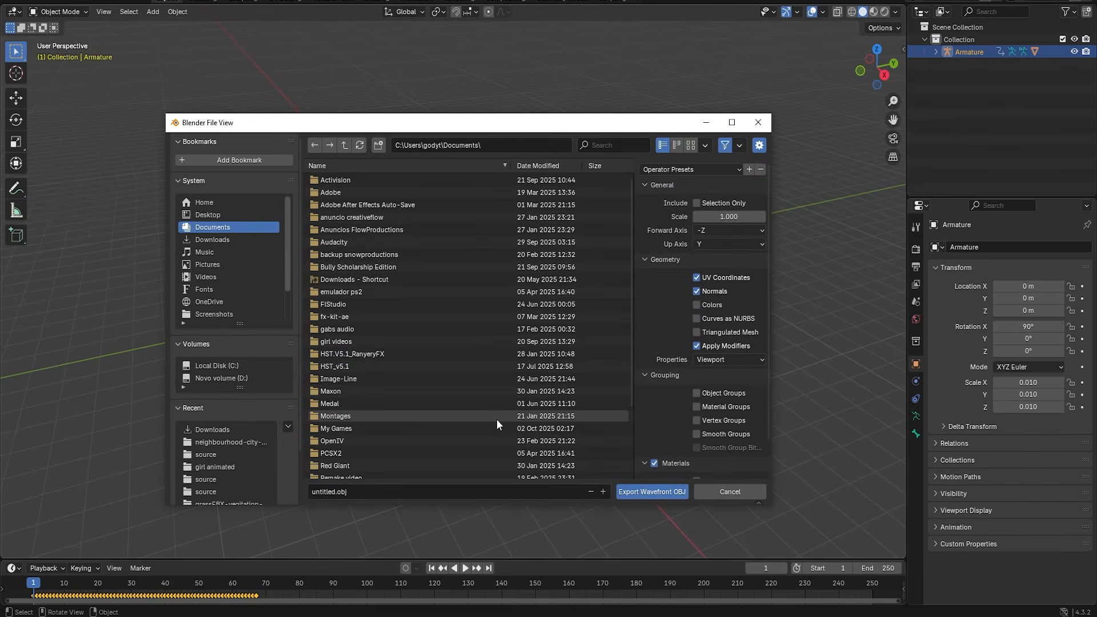
scroll(668, 423, "down", 2)
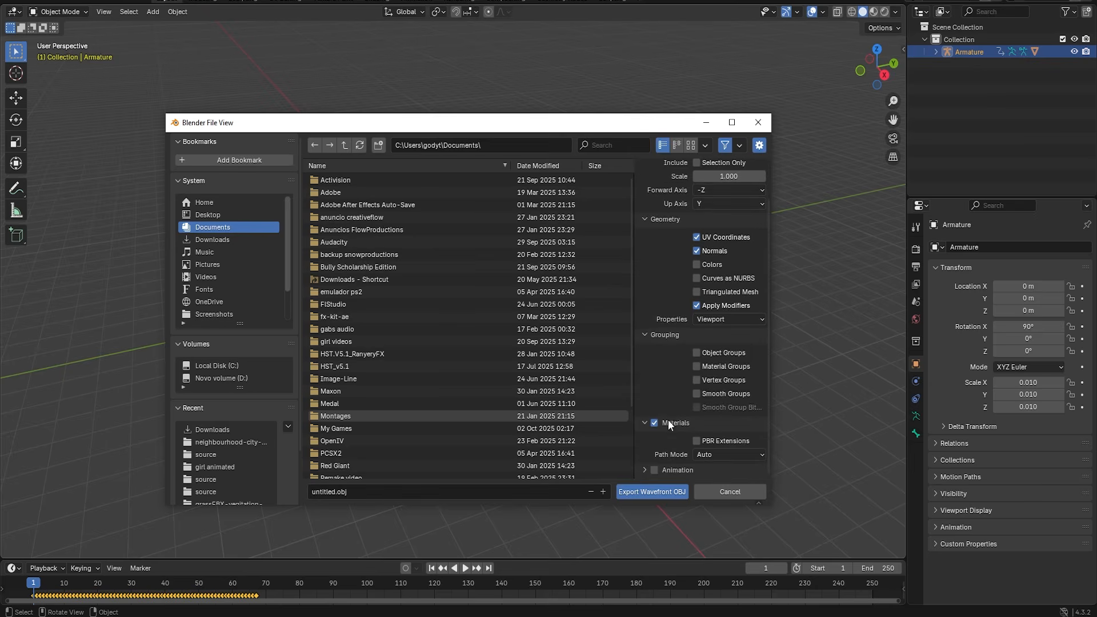
left_click(655, 470)
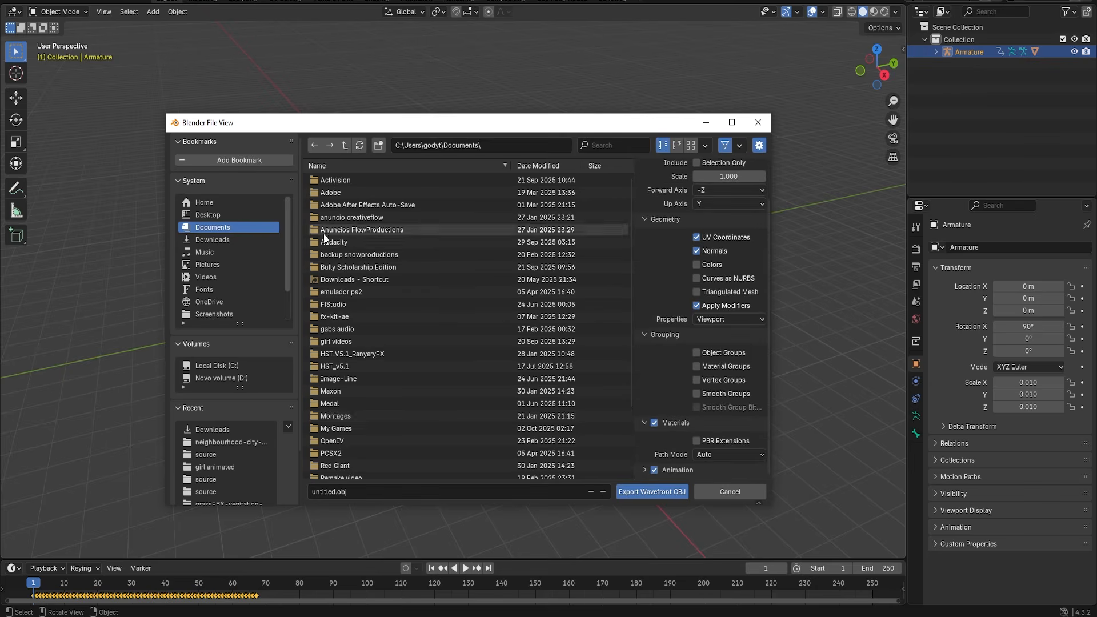
Create a Desktop folder named animation01 for the OBJ export, open it and close the export dialog without exporting.
left_click(207, 214)
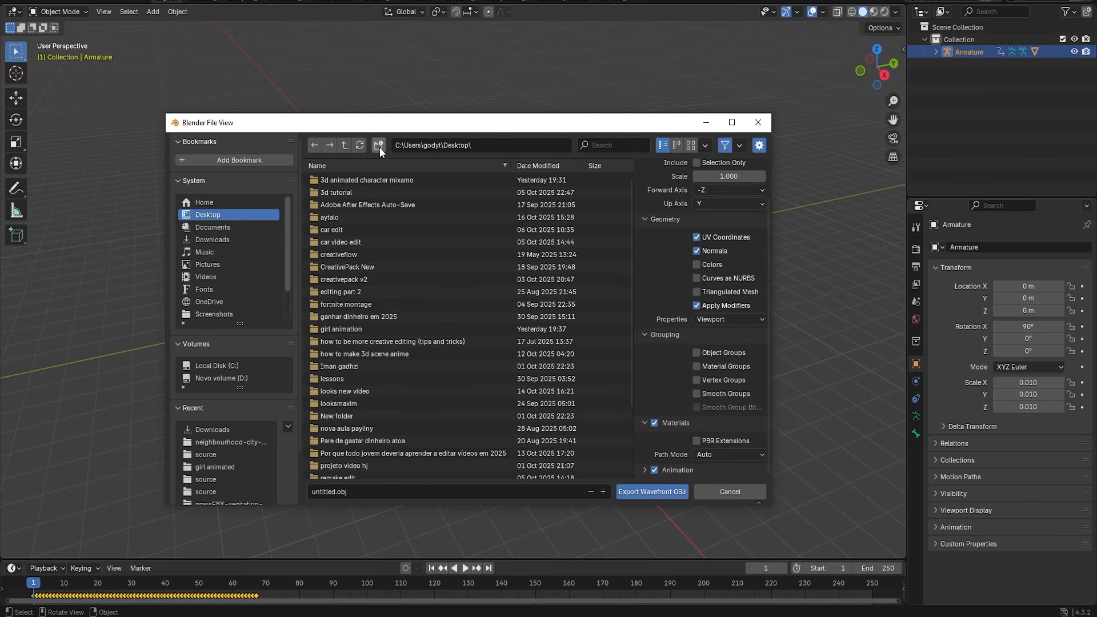
left_click(377, 147)
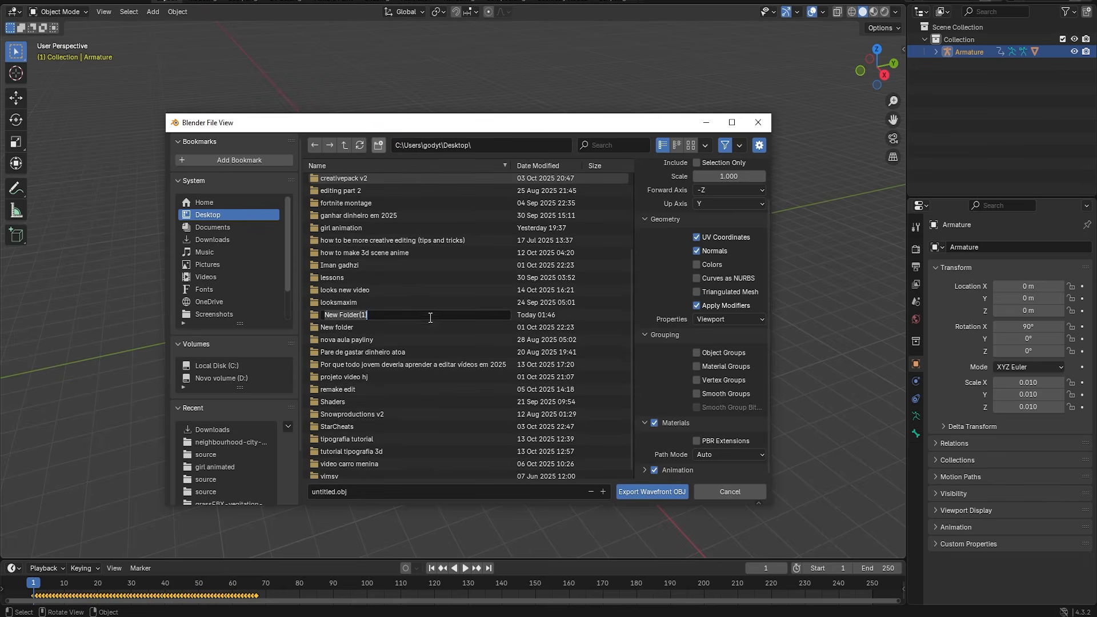
type("animation01")
key("Return")
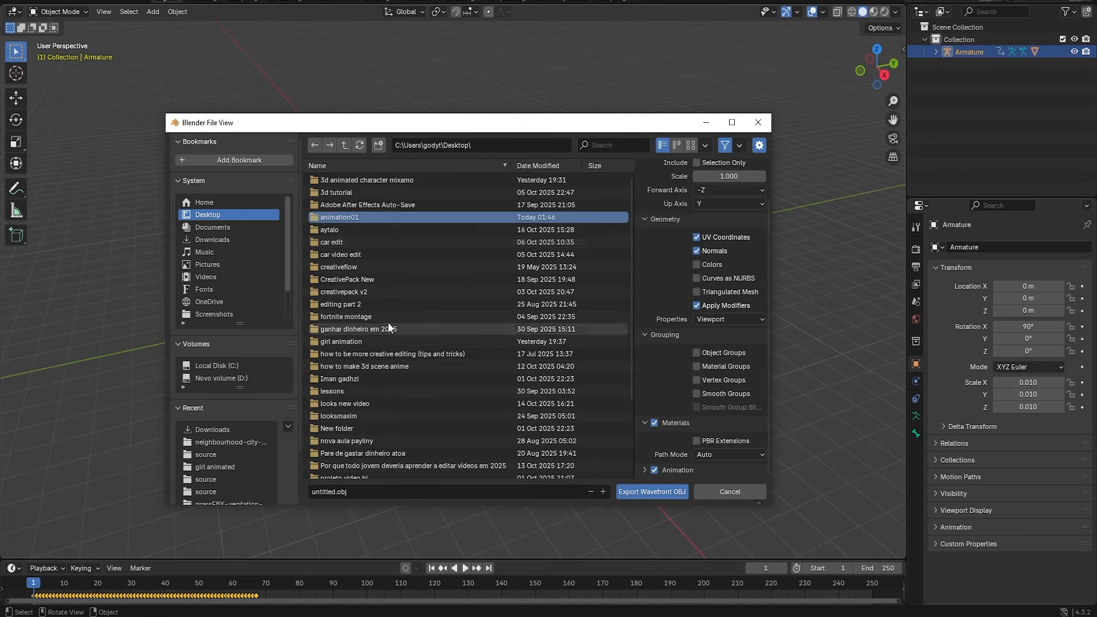
double_click(344, 221)
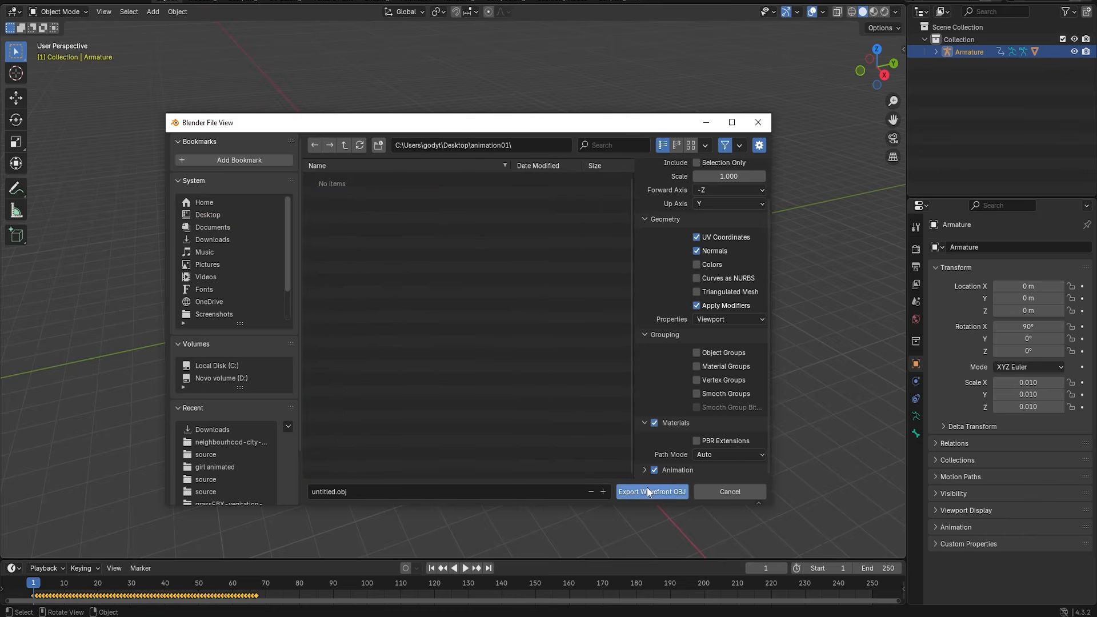
left_click(730, 491)
Switch from Blender to the Element 3D scene setup and start importing a 3D sequence.
left_click(1085, 1)
left_click(582, 326)
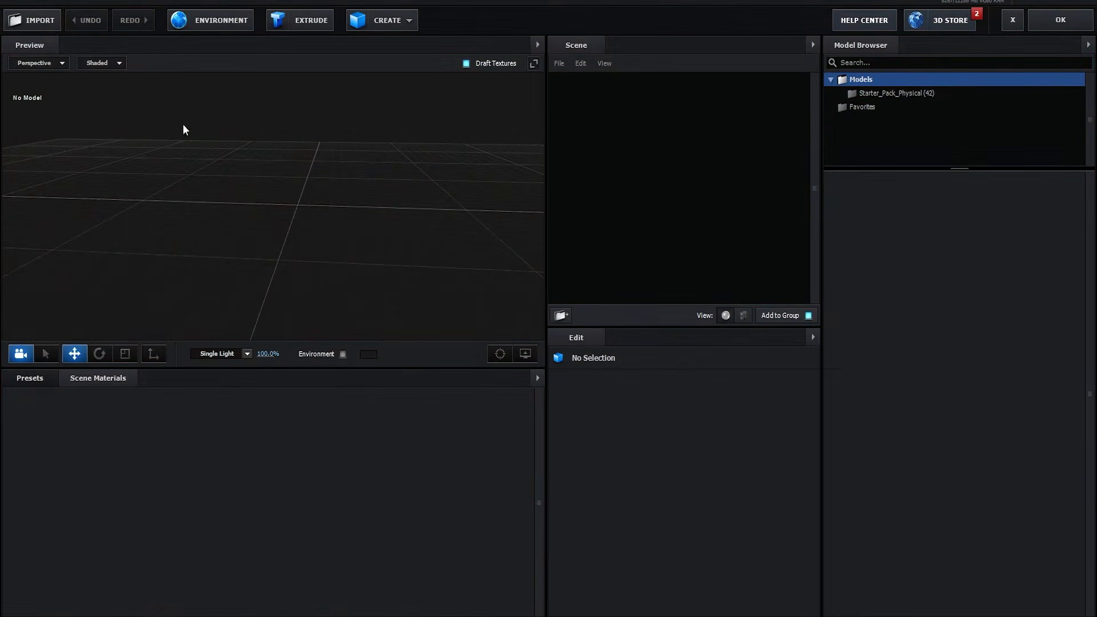
left_click(20, 3)
mouse_move(86, 13)
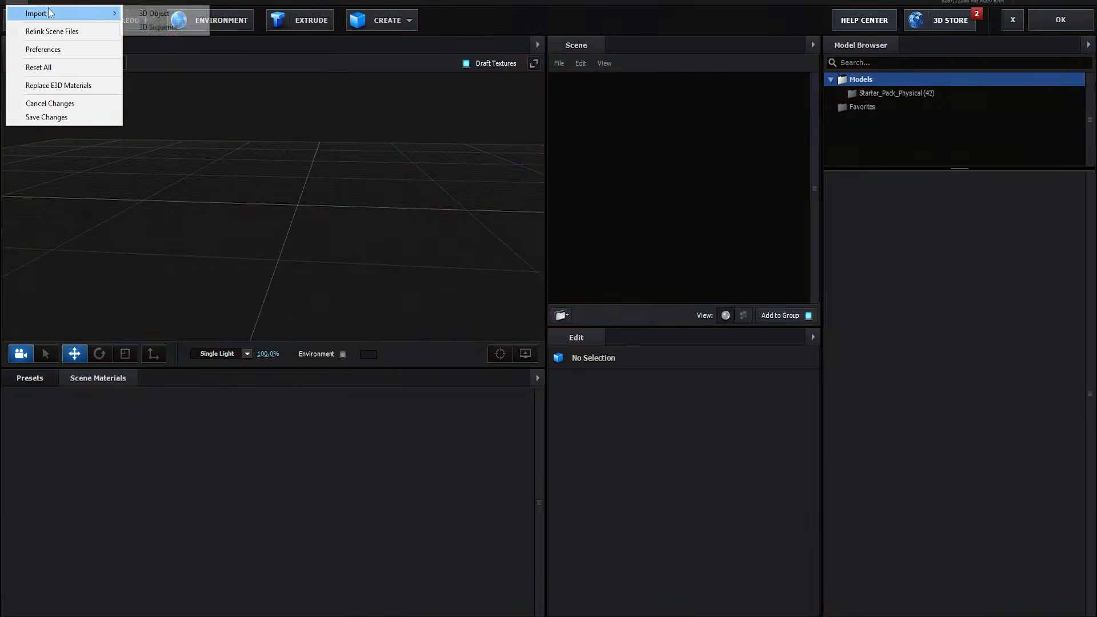
left_click(153, 28)
Import the OBJ sequence starting with girl0020001 from the girl animated folder in Downloads, accepting the sequence import preferences.
left_click(416, 242)
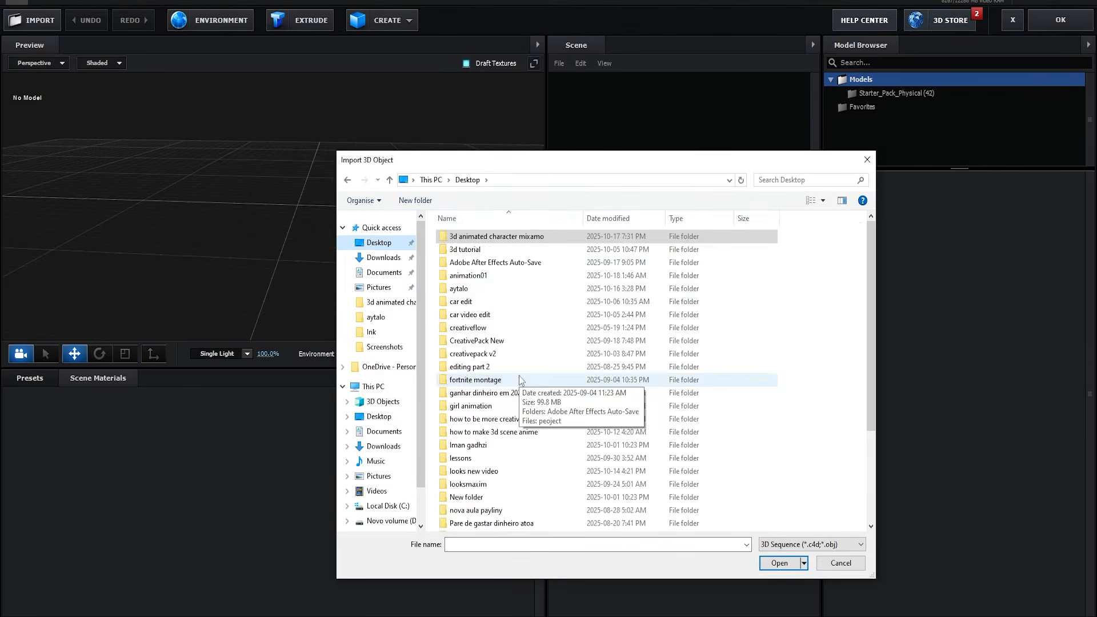
double_click(496, 236)
left_click(383, 257)
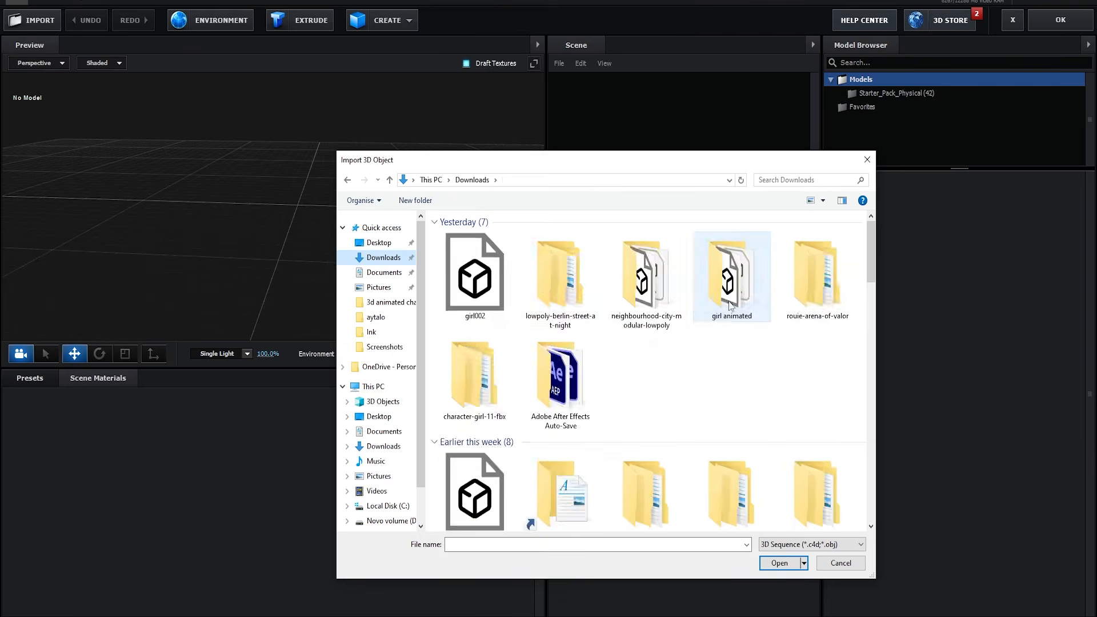
left_click(732, 255)
double_click(731, 256)
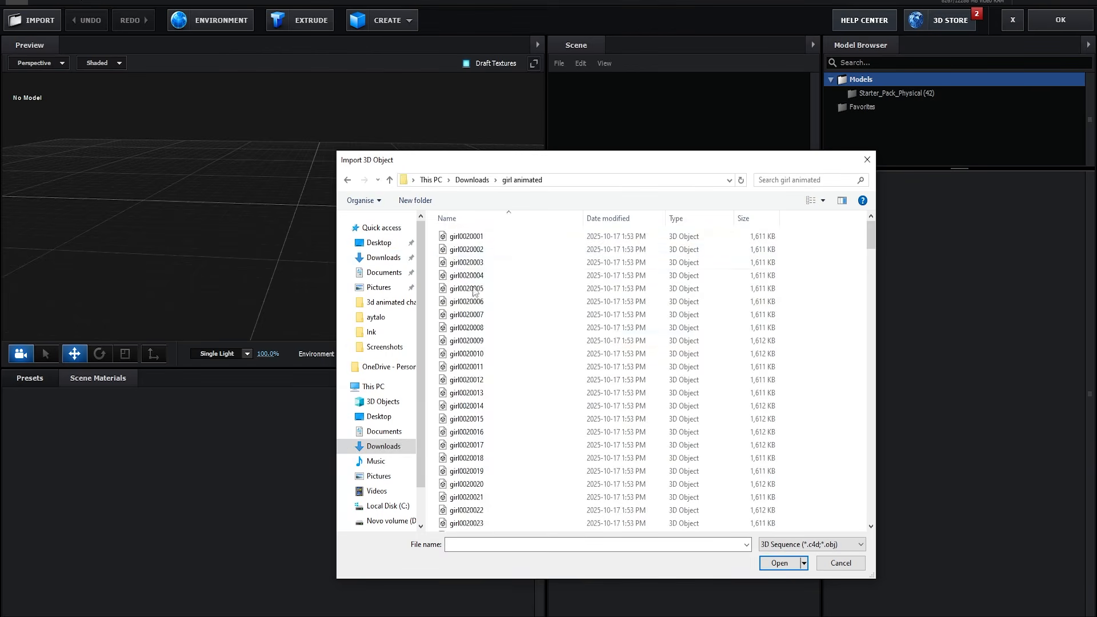
scroll(502, 270, "down", 7)
scroll(478, 240, "down", 20)
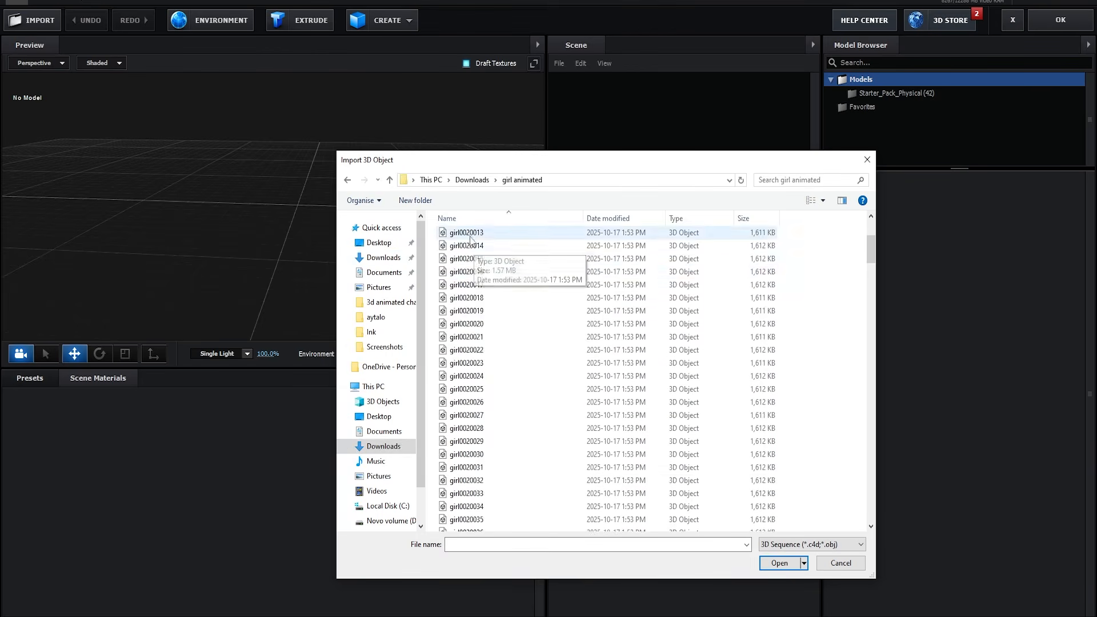
scroll(532, 397, "up", 20)
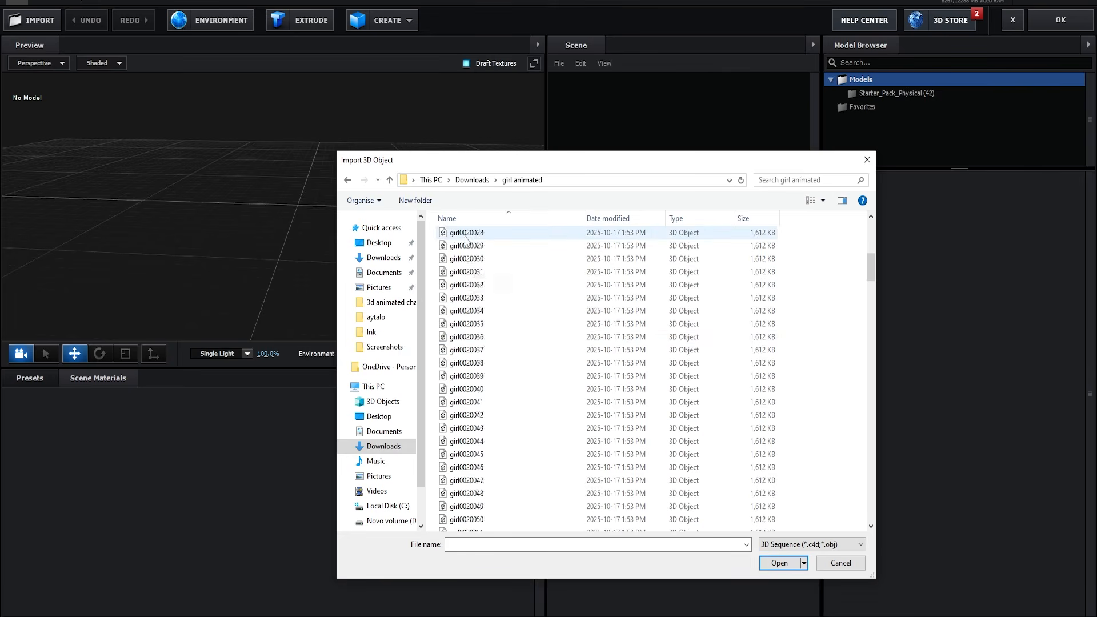
left_click(467, 238)
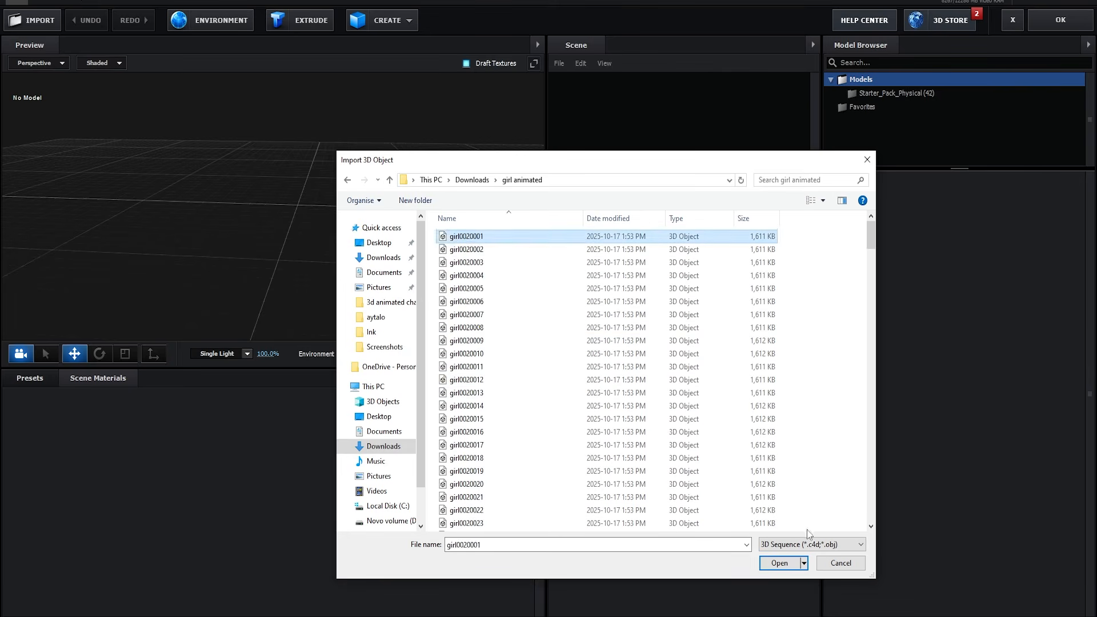
left_click(780, 564)
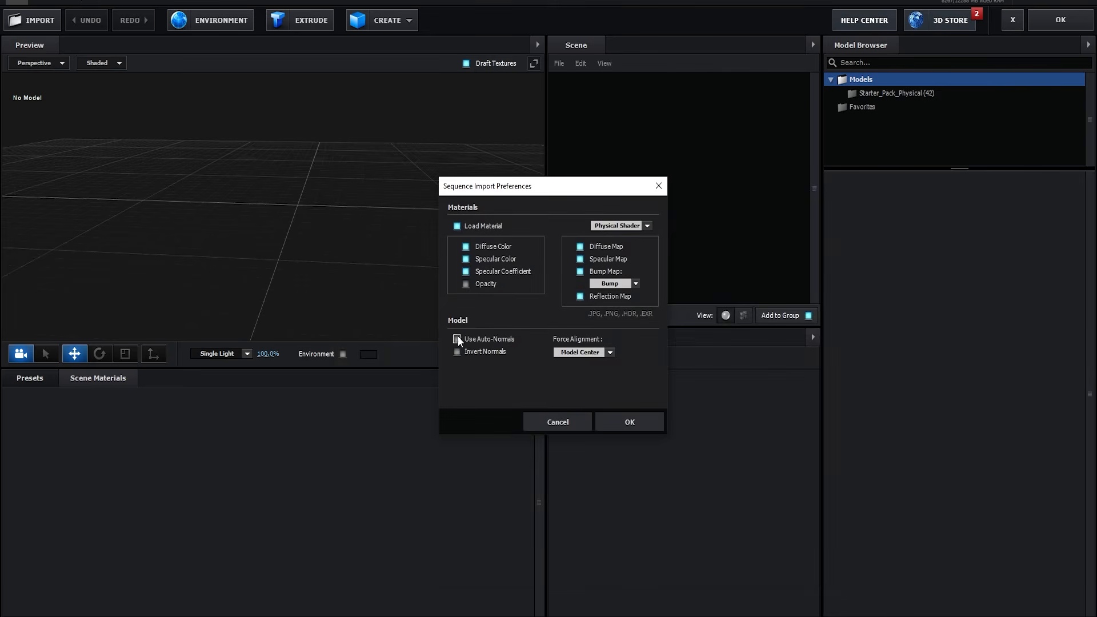
left_click(627, 421)
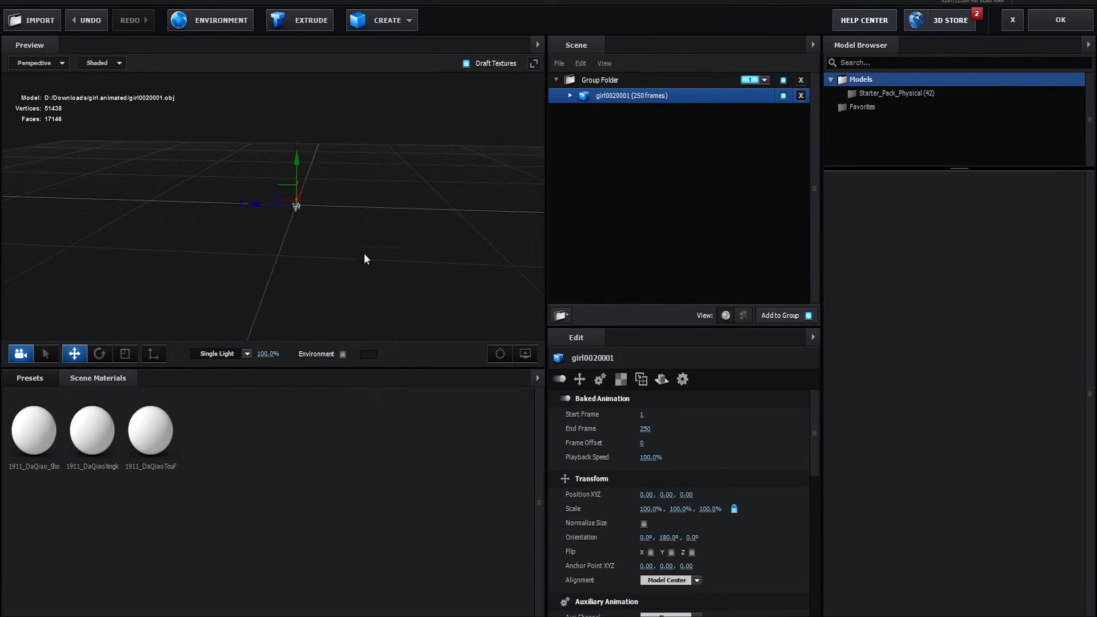
Turn on Normalize Size for the girl0020001 model.
left_click(644, 524)
scroll(435, 311, "down", 3)
left_click_drag(411, 305, 316, 285)
scroll(320, 248, "up", 6)
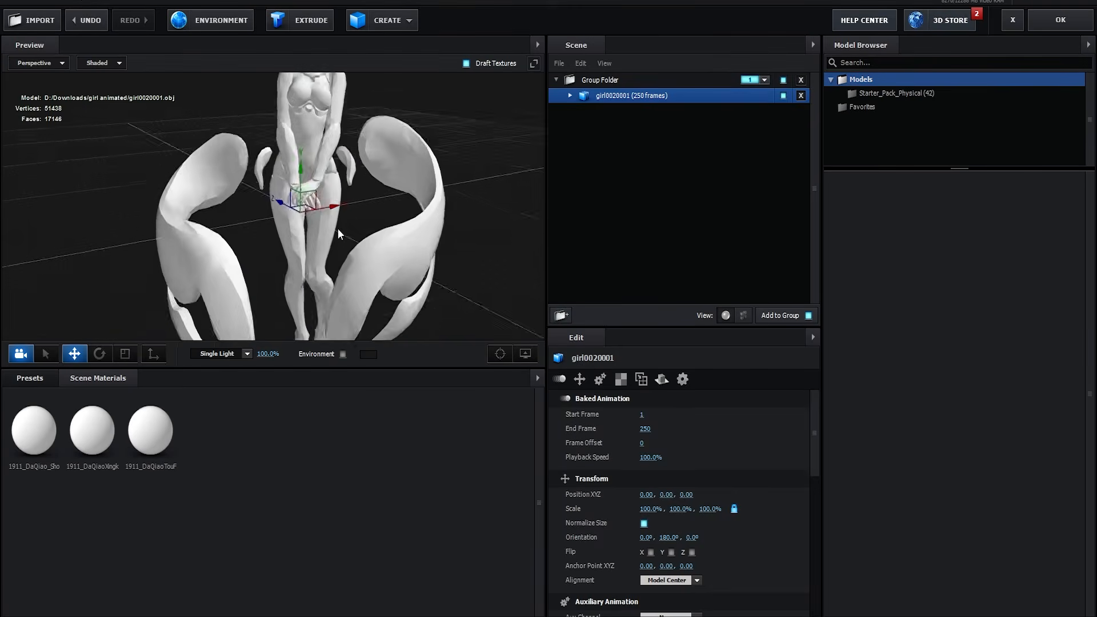
Examine the untextured girl model from several angles and distances in the preview.
left_click_drag(421, 233, 413, 314)
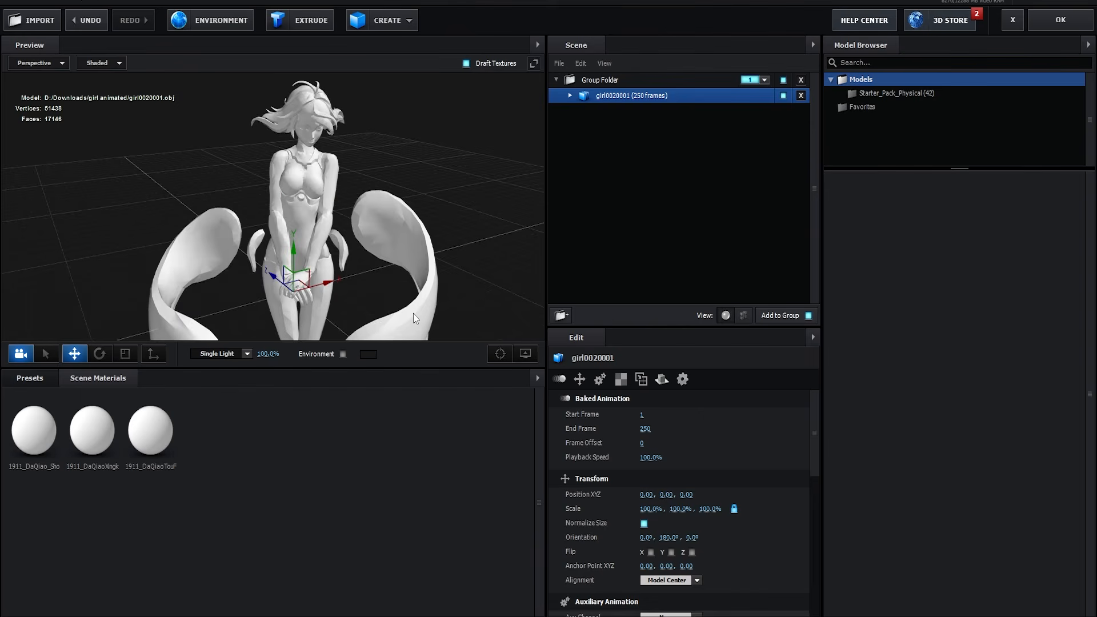
scroll(413, 313, "down", 3)
scroll(414, 313, "up", 4)
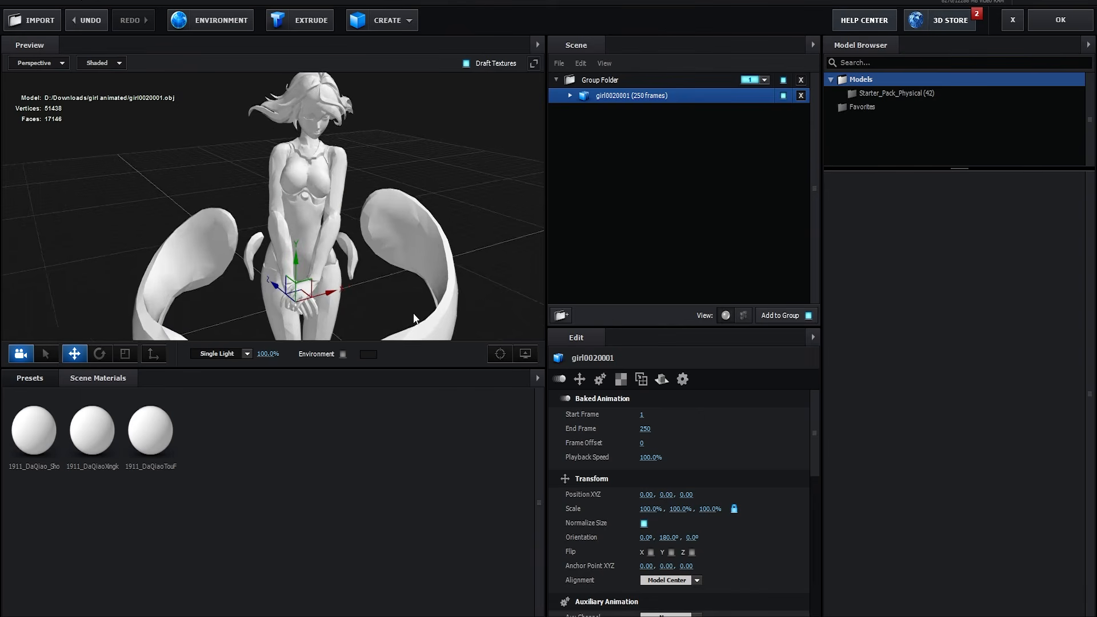
left_click_drag(413, 313, 380, 300)
scroll(307, 224, "up", 3)
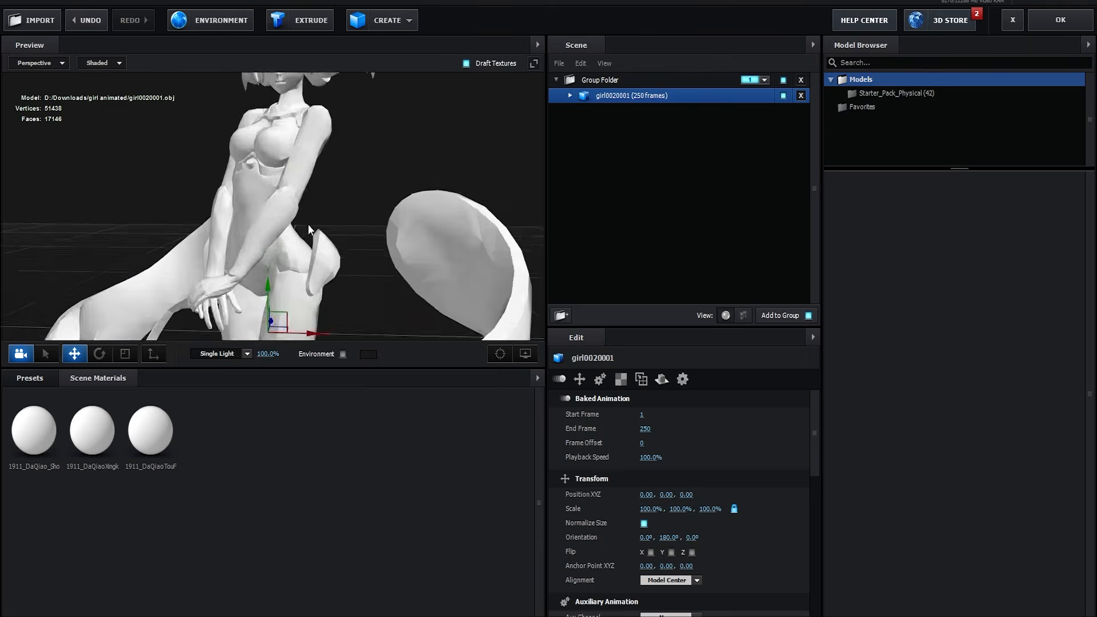
left_click_drag(309, 230, 412, 260)
scroll(361, 257, "down", 3)
scroll(411, 260, "up", 2)
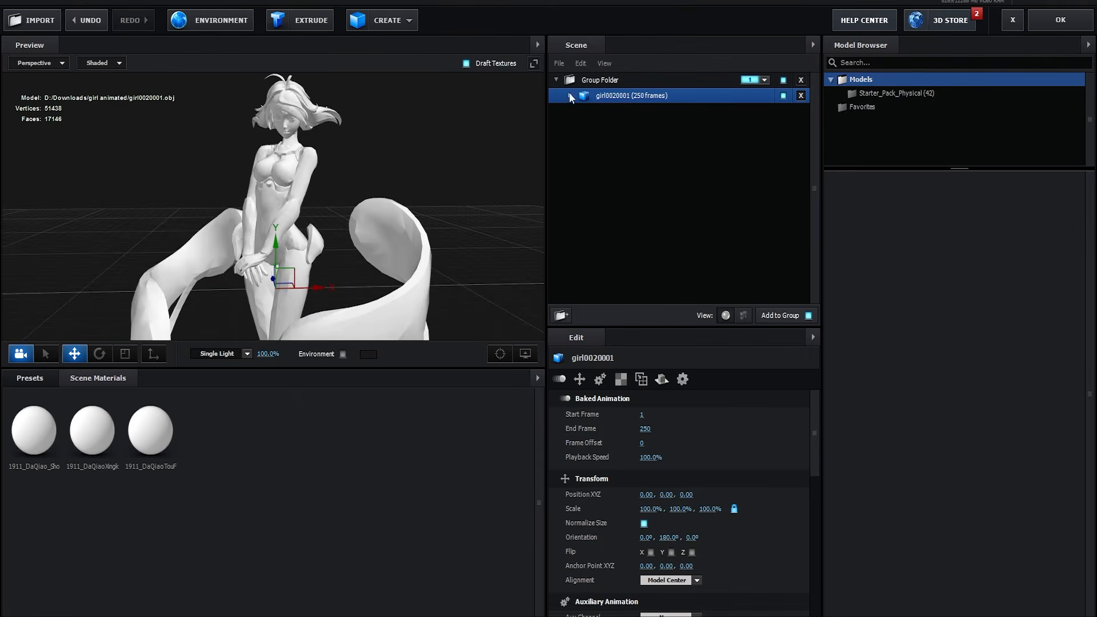
Switch to File Explorer and open the textures folder inside rouie-arena-of-valor in Downloads.
left_click(509, 616)
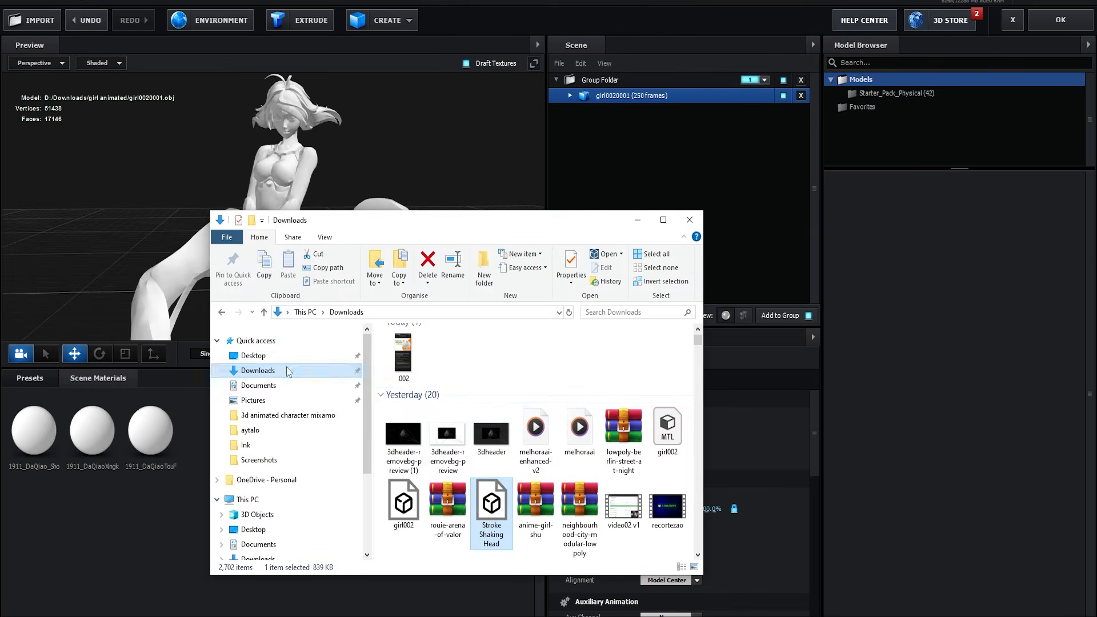
scroll(514, 475, "down", 2)
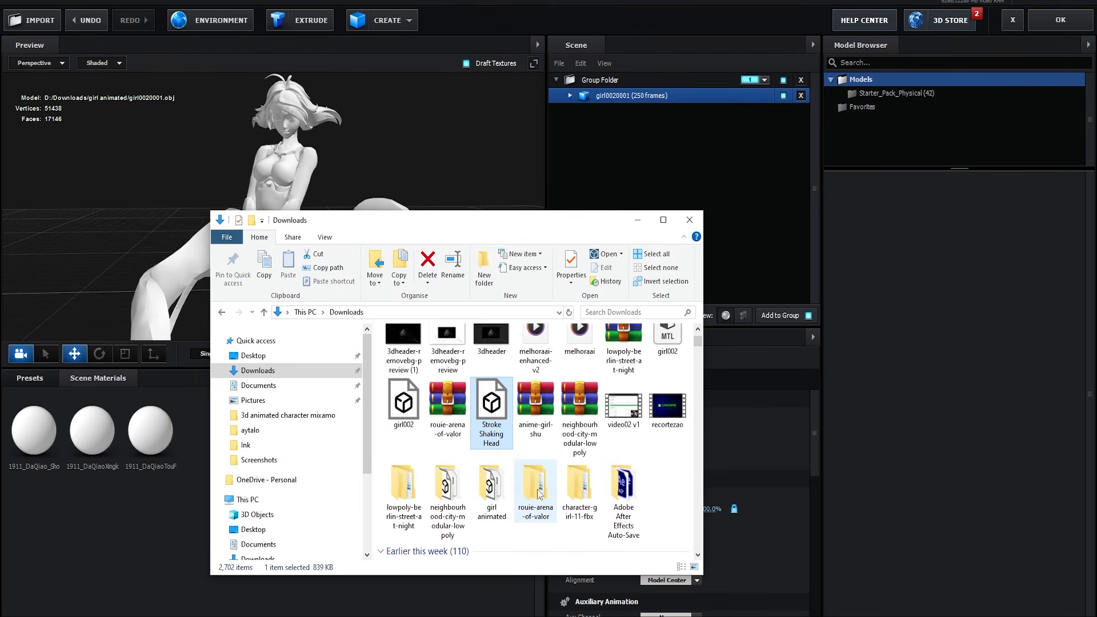
double_click(491, 486)
key("alt+Left")
double_click(535, 488)
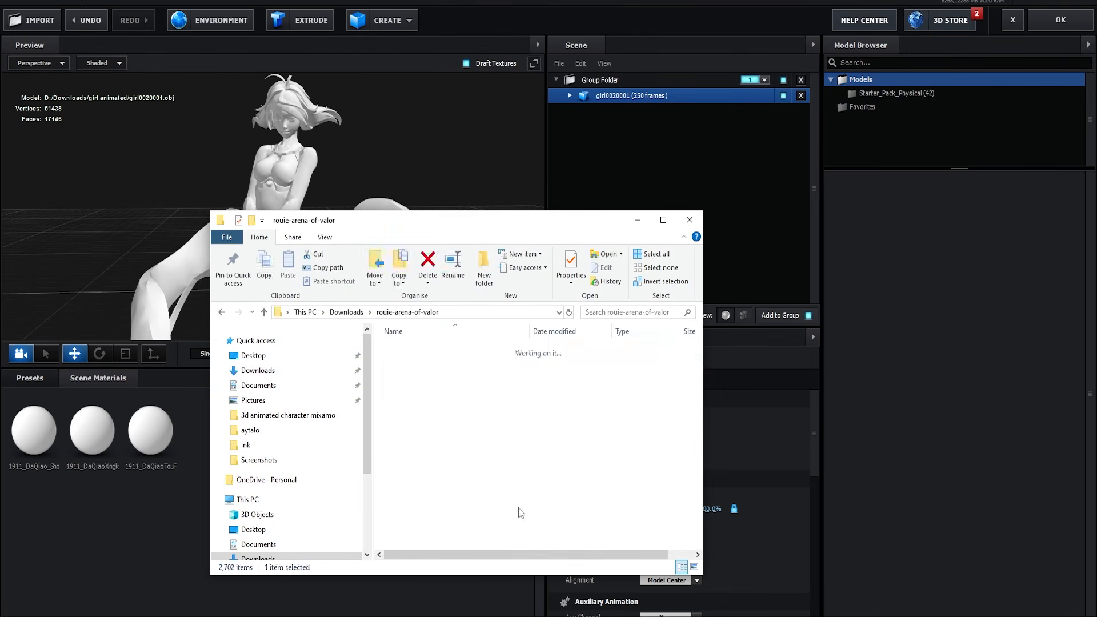
left_click(415, 363)
double_click(416, 364)
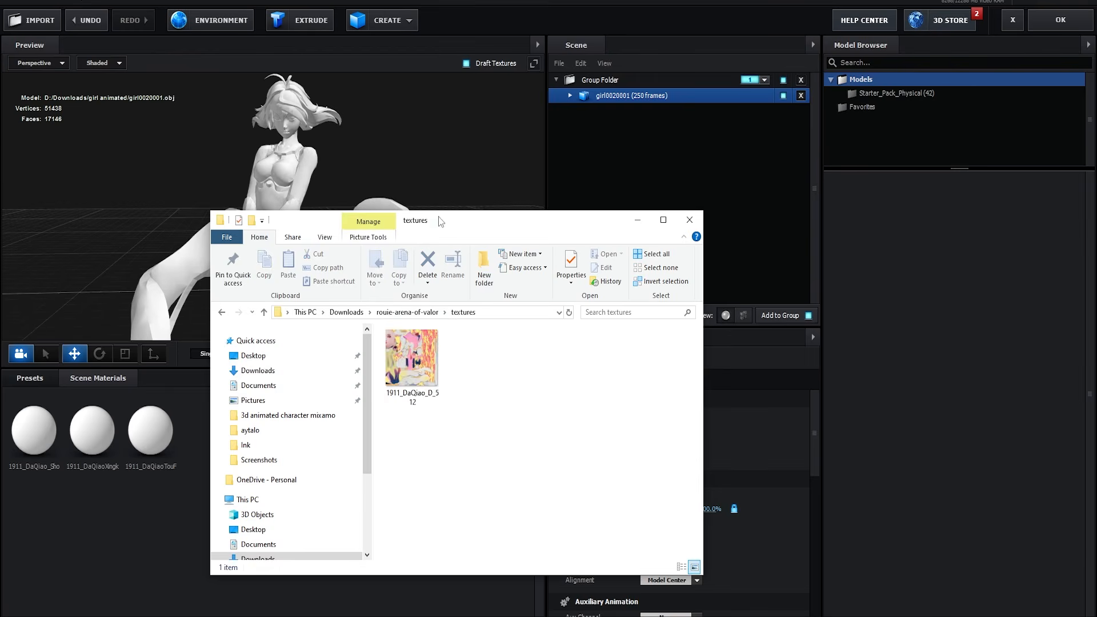
List the girl0020001 model's materials in the scene and select 1911_DaQiao_ShowHigh for editing.
left_click_drag(440, 222, 337, 179)
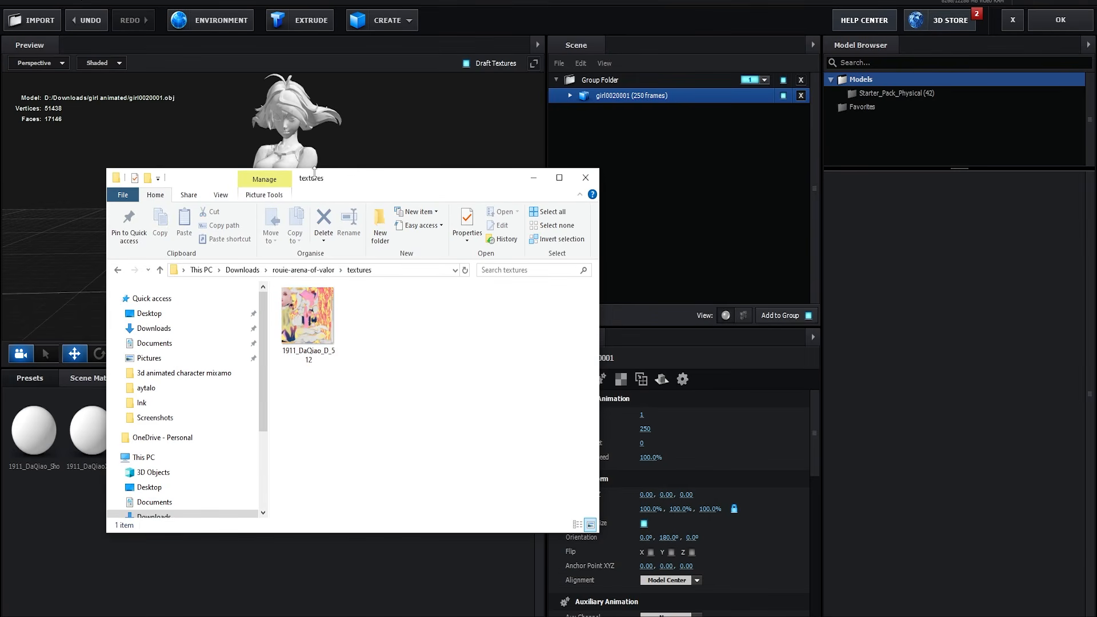
left_click(570, 96)
left_click(677, 142)
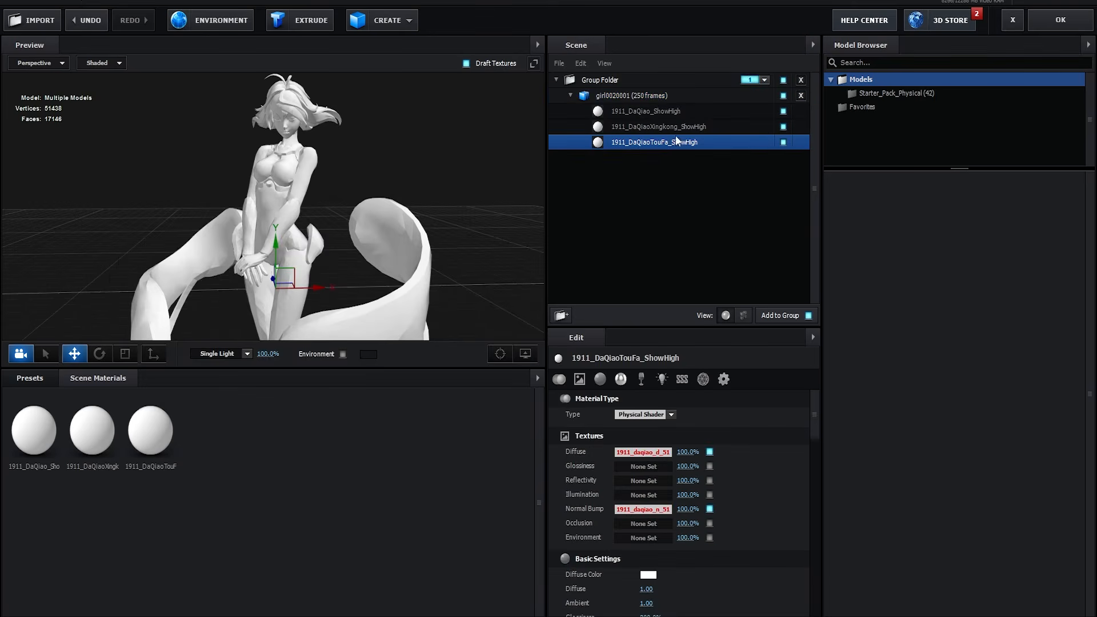
left_click(784, 127)
left_click(783, 127)
left_click(728, 112)
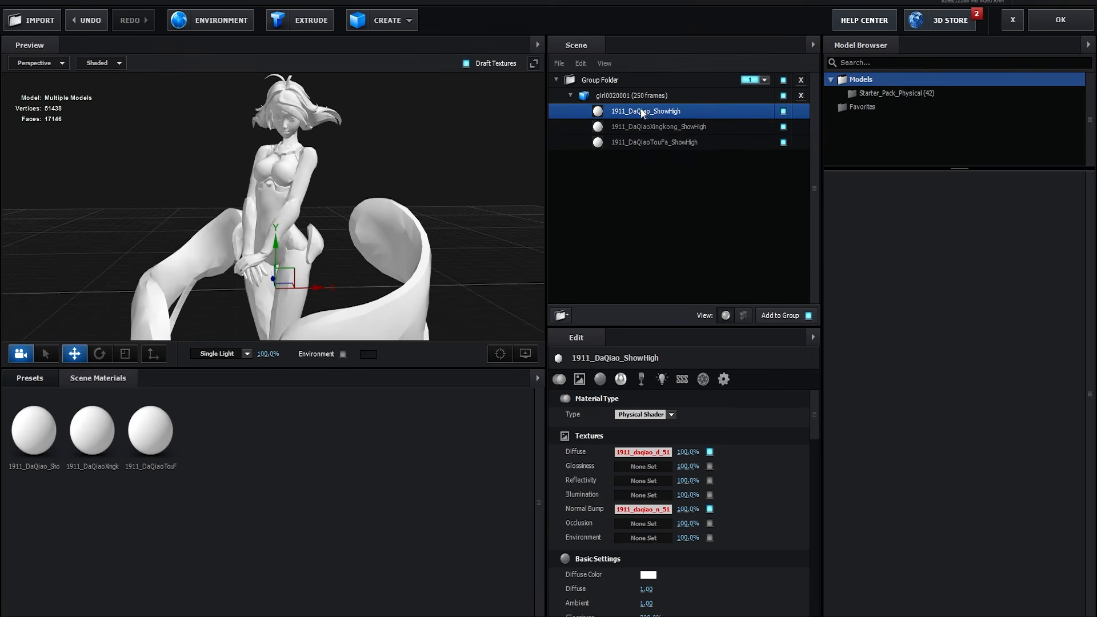
Load the 1911_DaQiao_D_512 image from the textures folder as the Diffuse texture of 1911_DaQiao_ShowHigh.
key("alt+Tab")
left_click(314, 352)
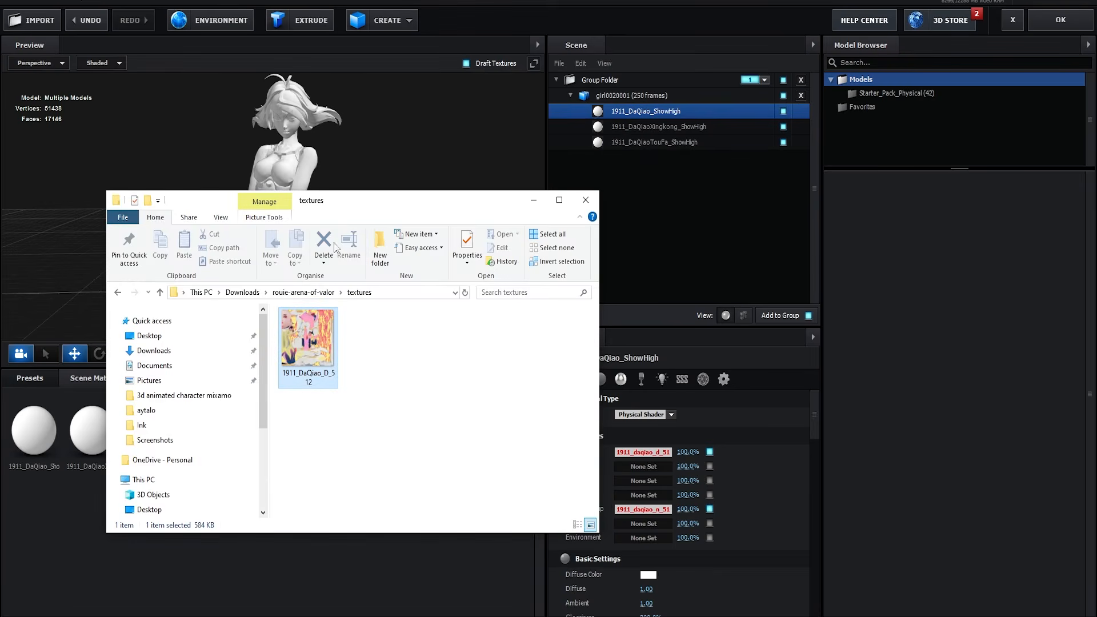
left_click_drag(317, 352, 480, 423)
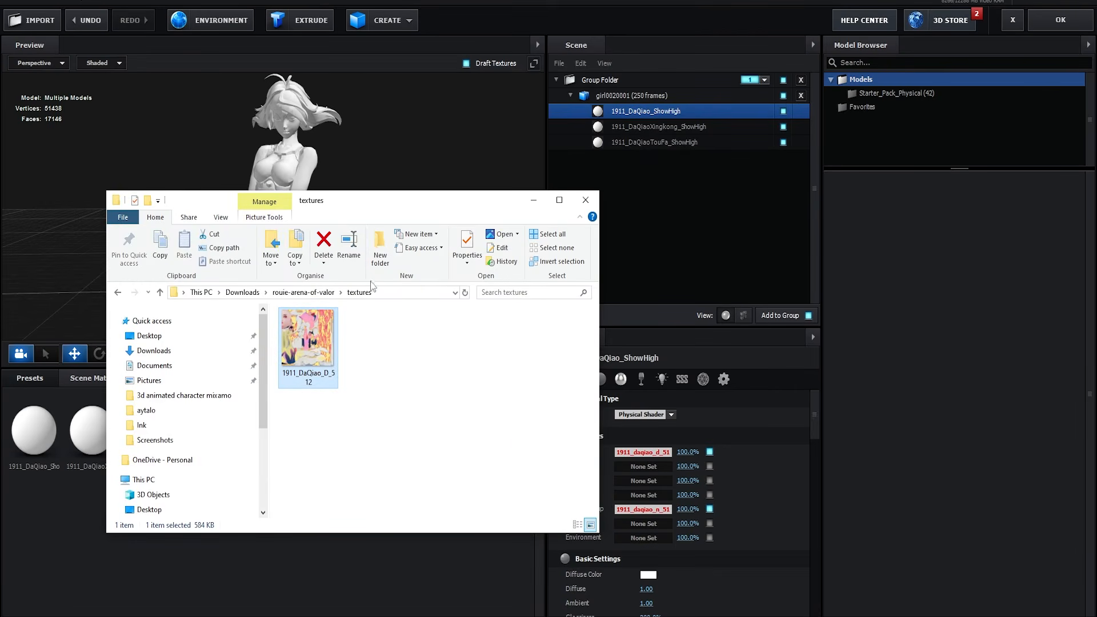
left_click_drag(407, 205, 290, 184)
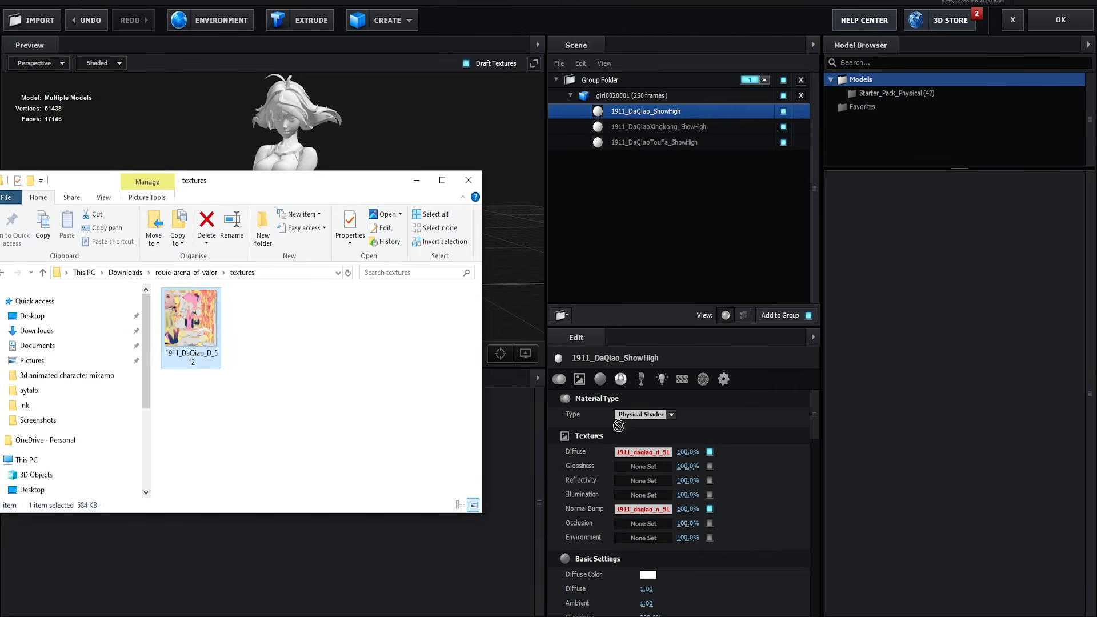
left_click_drag(633, 457, 633, 459)
left_click(520, 275)
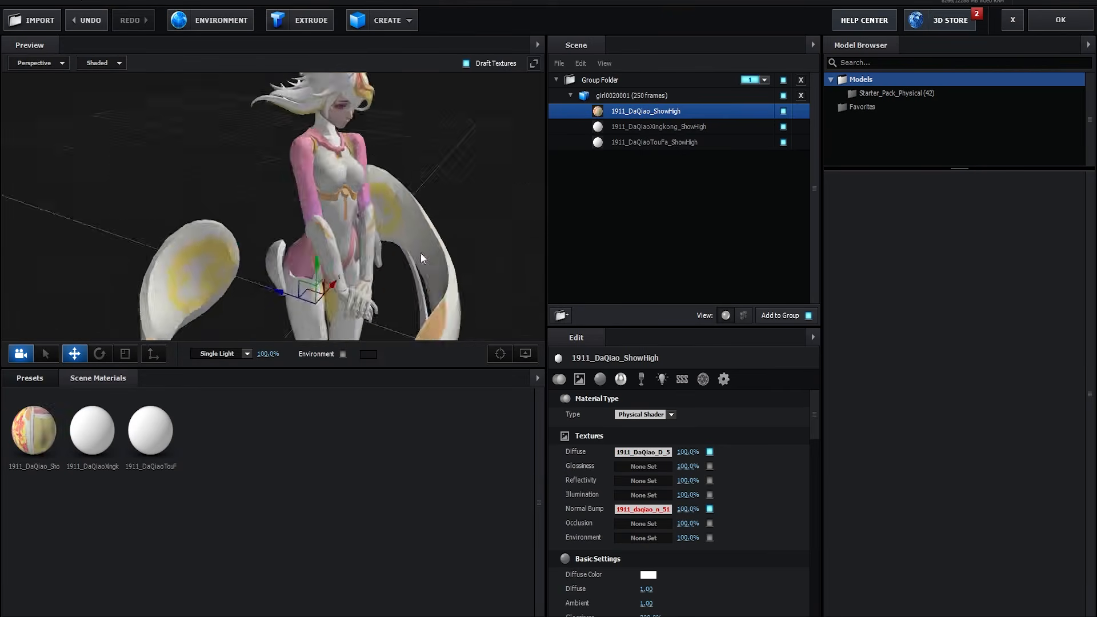
left_click_drag(385, 229, 395, 192)
In File Explorer, open the textures folder inside lowpoly-berlin-street-at-night in Downloads.
left_click(545, 615)
left_click(37, 330)
double_click(194, 321)
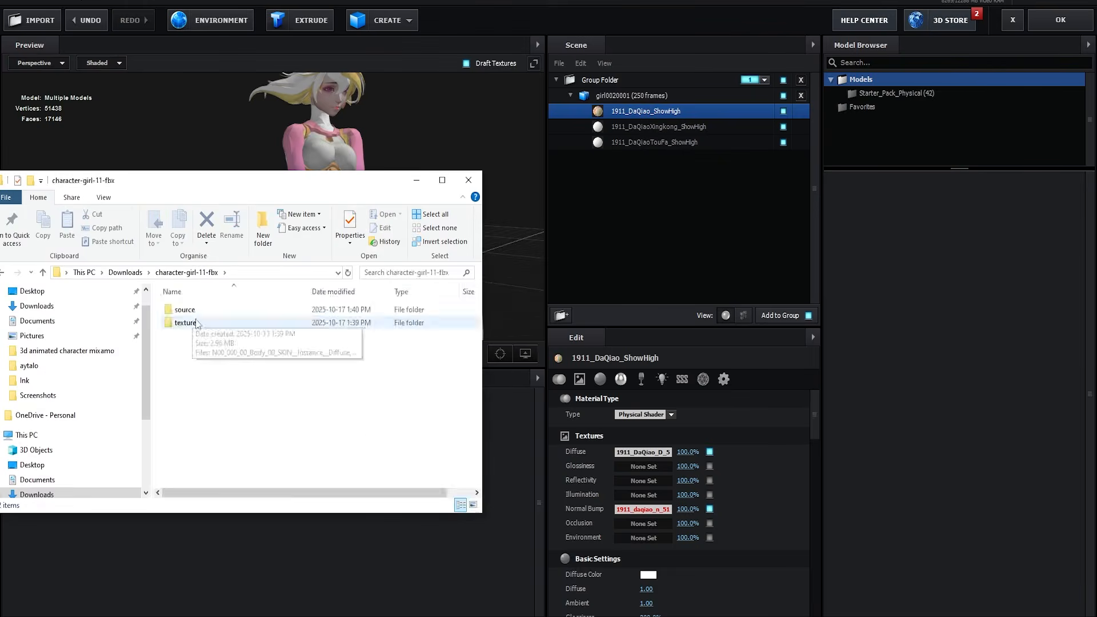
double_click(193, 323)
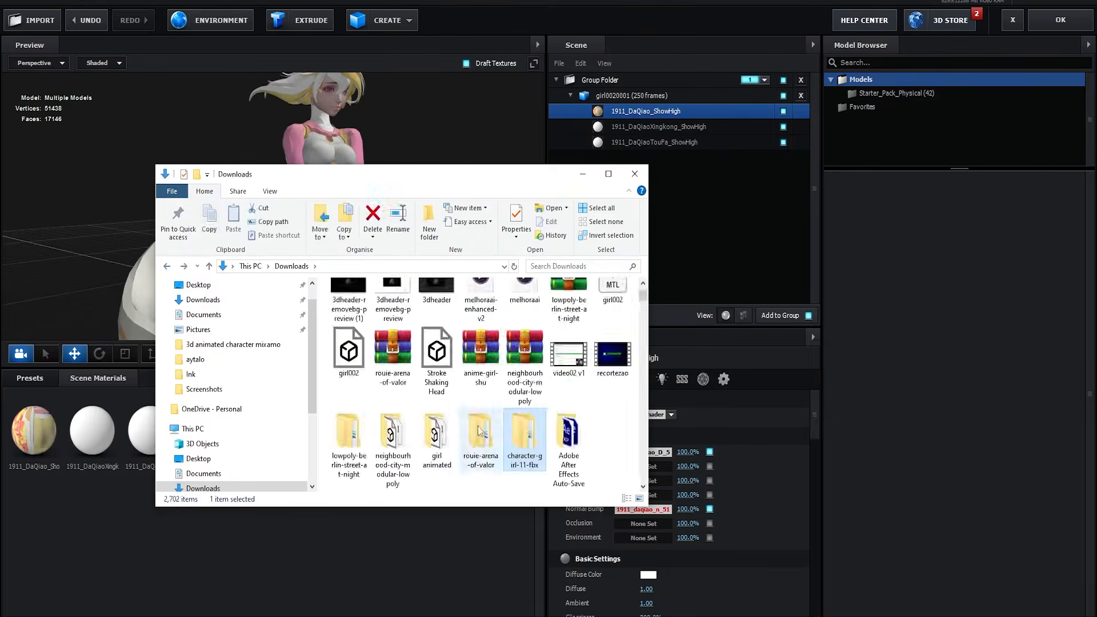
double_click(369, 318)
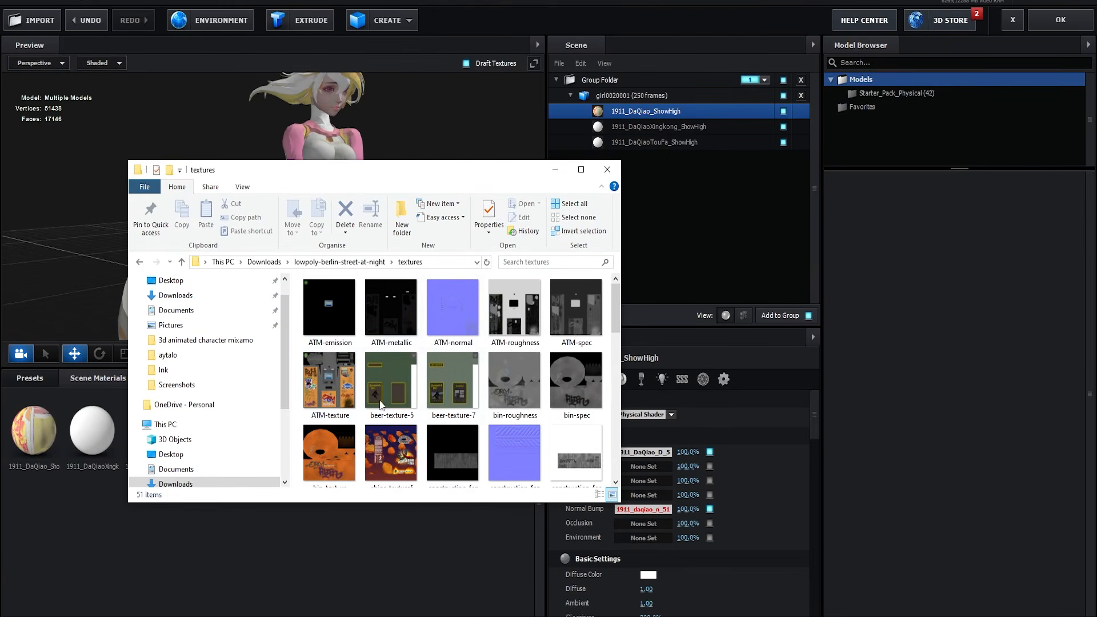
Compare the ATM emission, normal and texture maps with the Illumination, Normal Bump and Diffuse slots, and browse the other street textures.
left_click(452, 382)
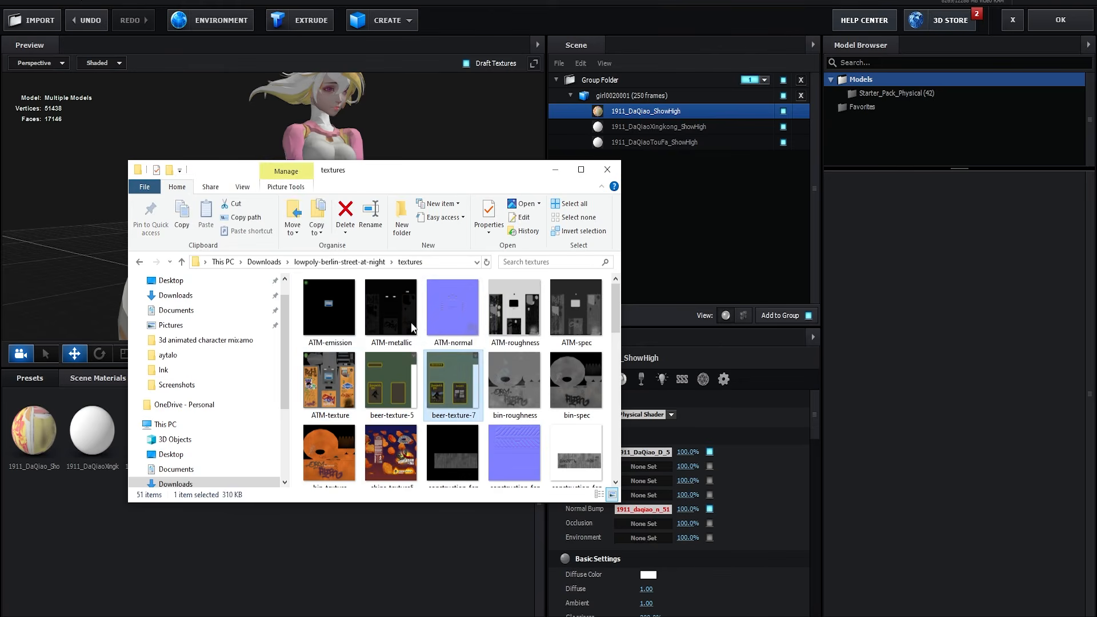
left_click(333, 320)
left_click_drag(391, 178, 207, 169)
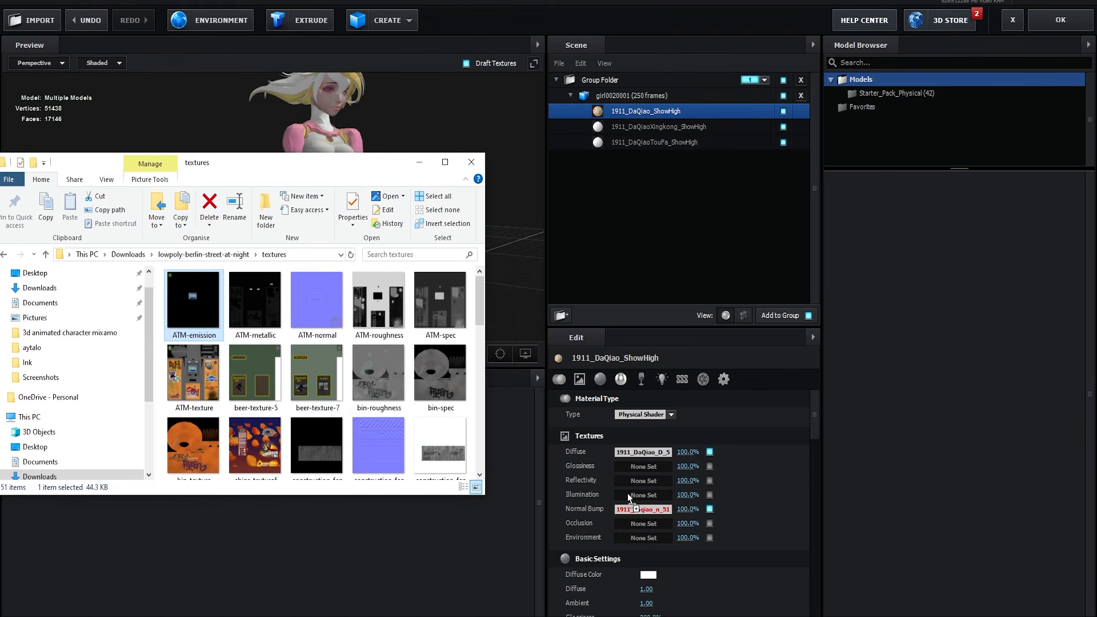
left_click_drag(628, 494, 221, 368)
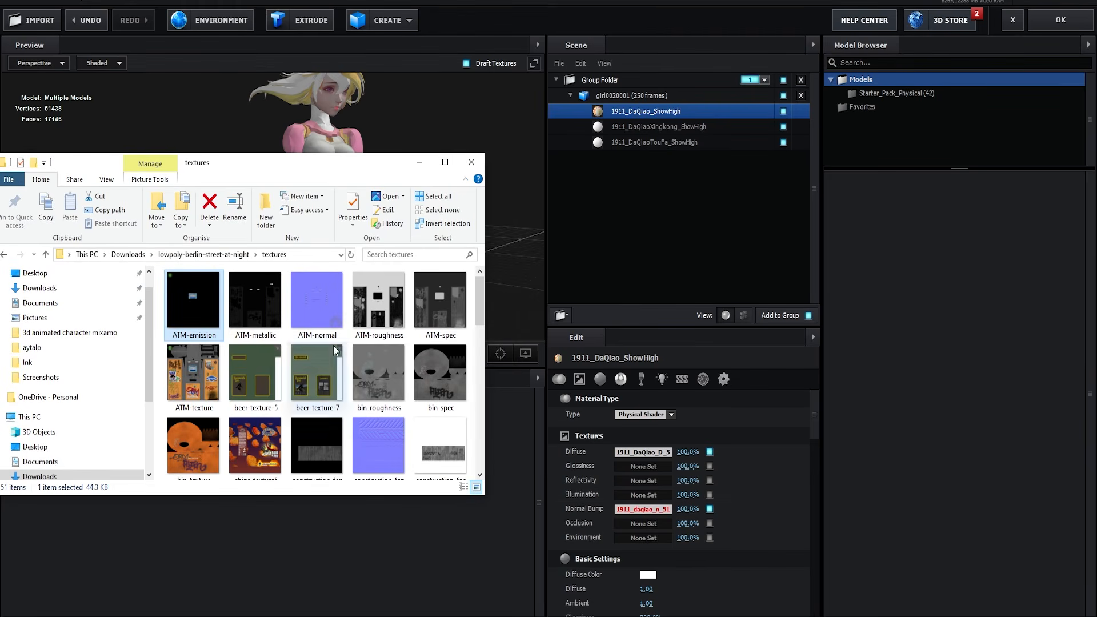
left_click(317, 302)
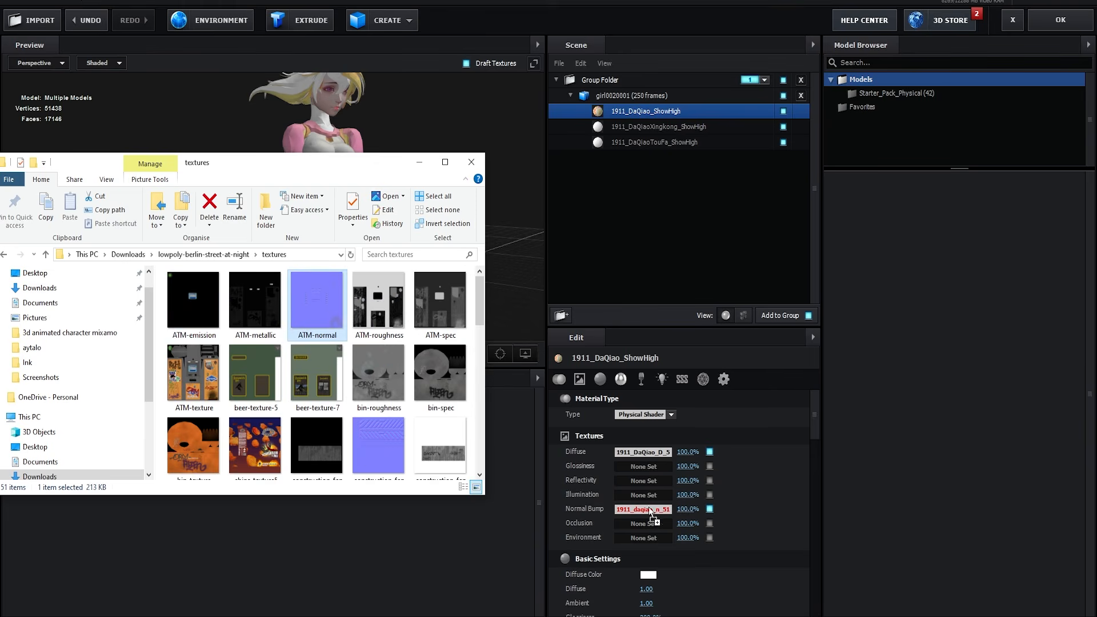
left_click_drag(642, 508, 331, 362)
left_click_drag(201, 374, 182, 372)
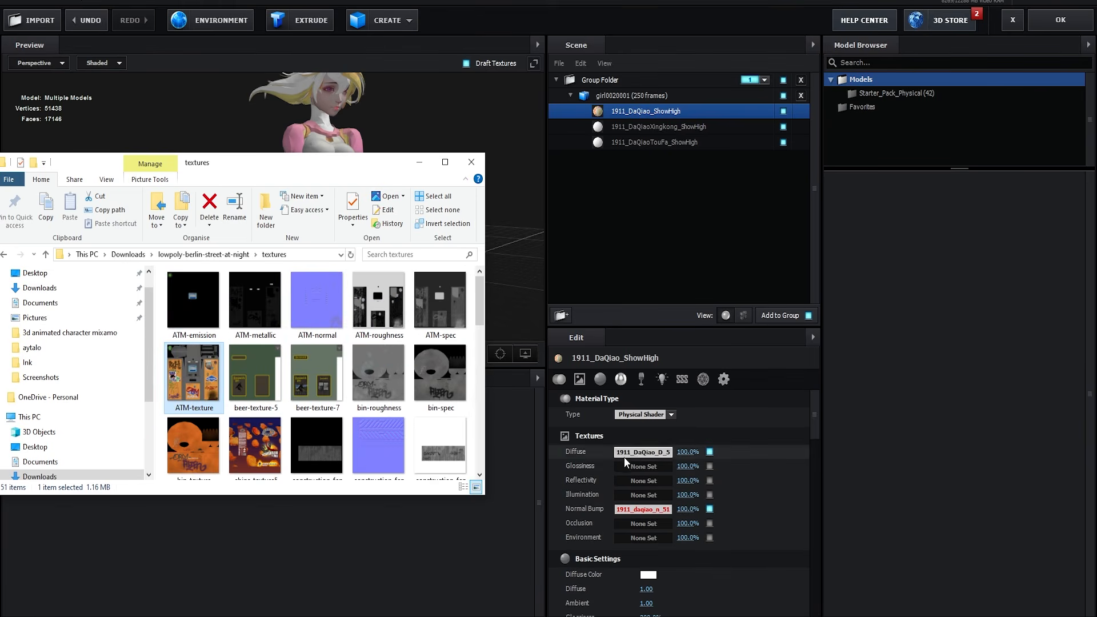
scroll(396, 392, "down", 2)
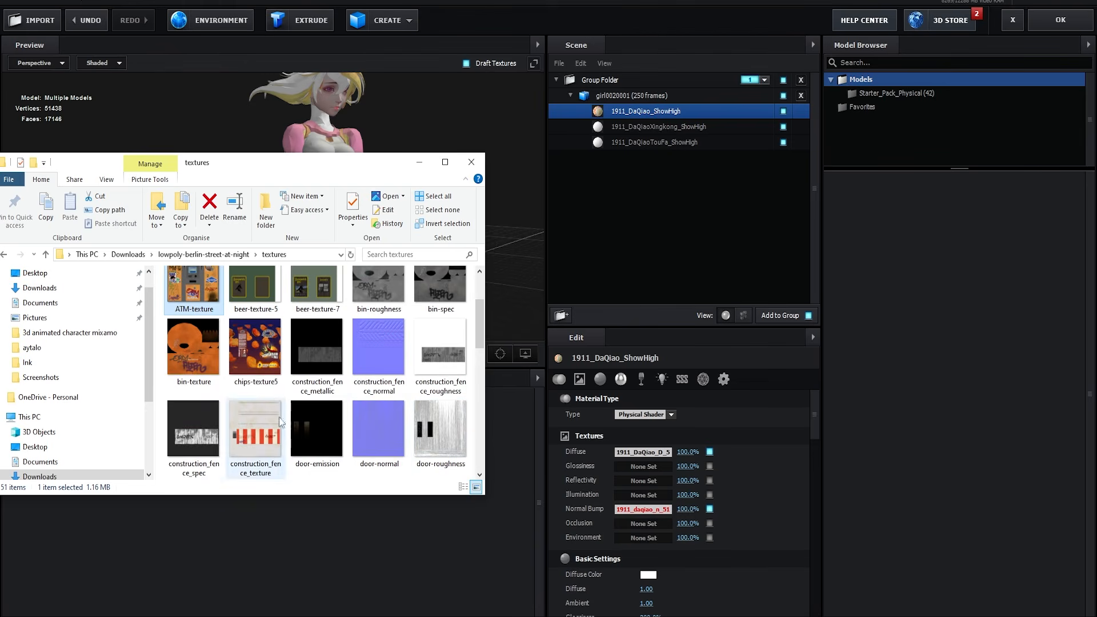
scroll(259, 447, "down", 1)
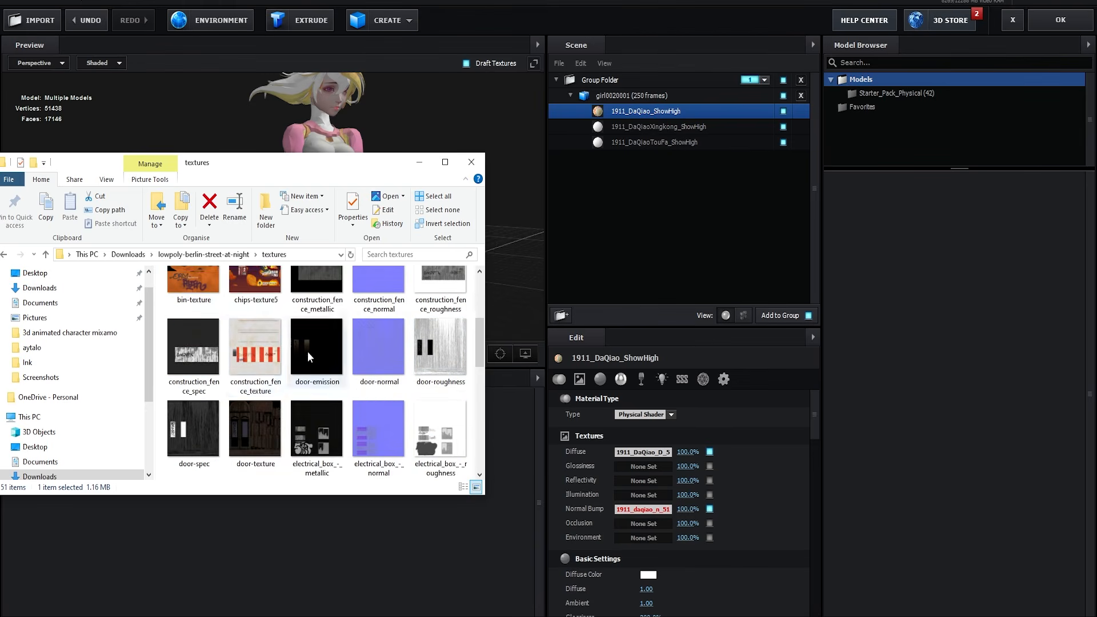
scroll(366, 352, "down", 1)
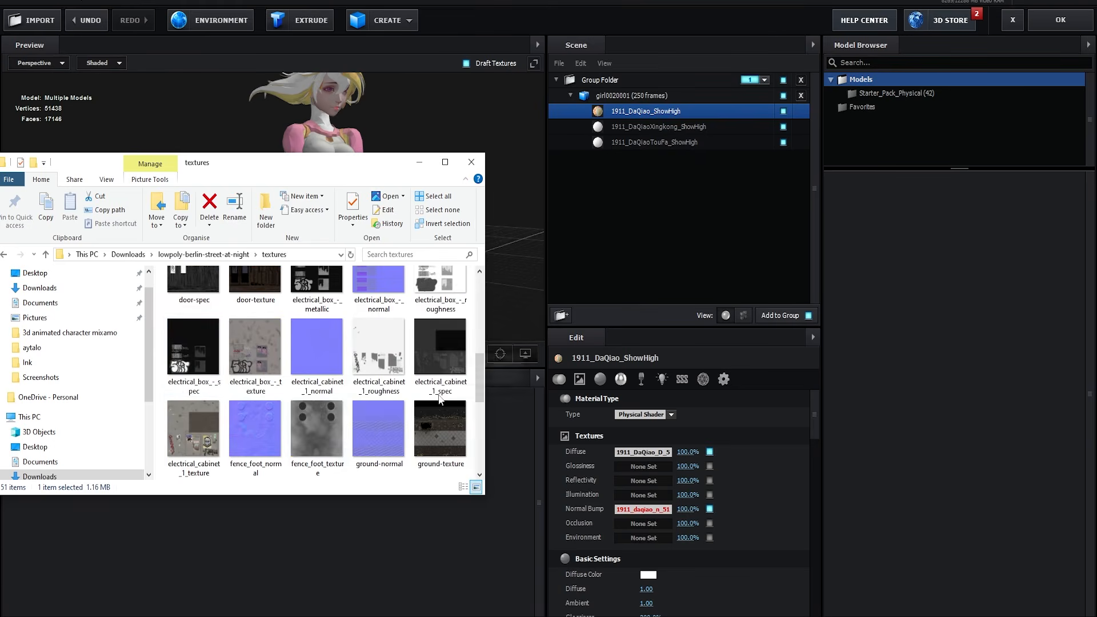
scroll(397, 347, "up", 3)
left_click(895, 473)
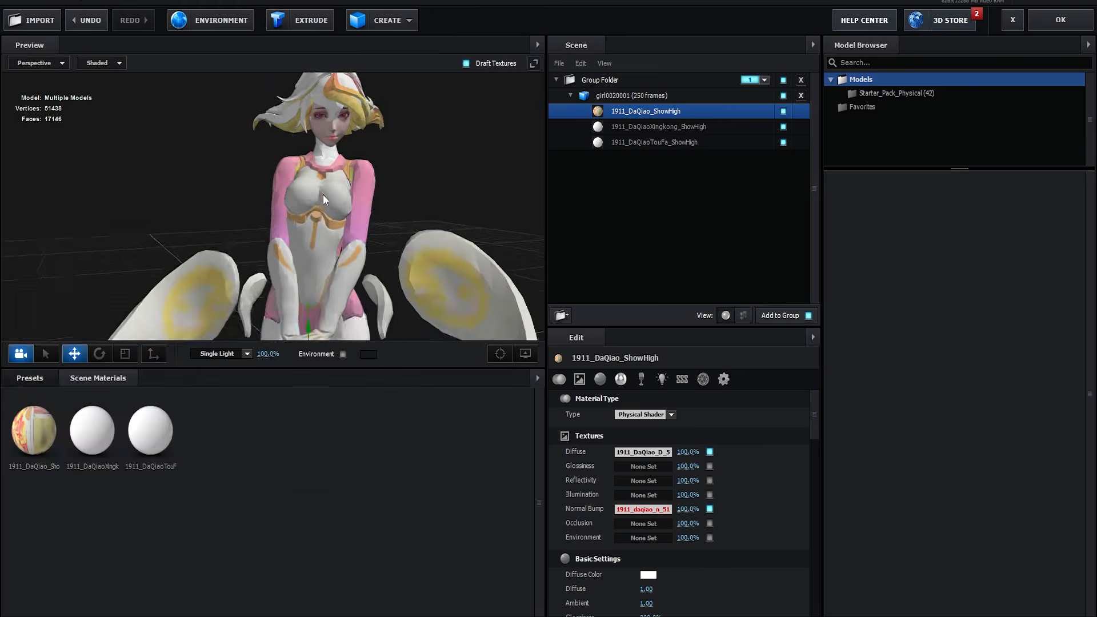
Show the Physical material presets.
left_click_drag(324, 194, 287, 263)
scroll(287, 263, "down", 2)
scroll(287, 263, "up", 2)
left_click(30, 378)
left_click(75, 451)
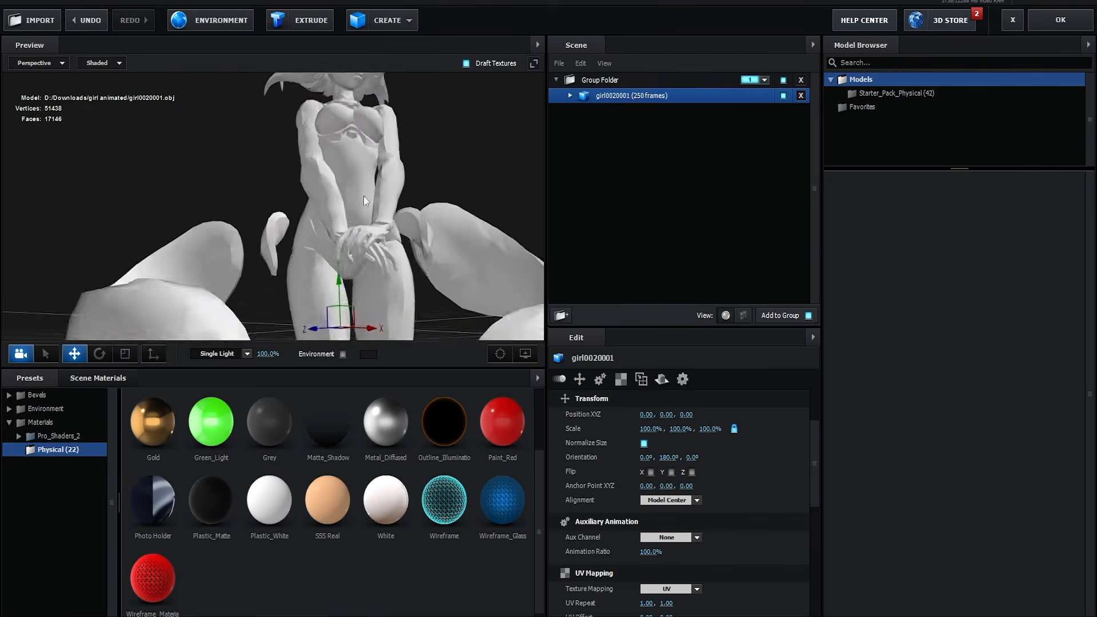
Apply the Photo Holder preset to the girl model's body, hair and wings, and check it from several angles.
scroll(349, 228, "down", 3)
left_click_drag(344, 242, 345, 216)
scroll(345, 216, "up", 3)
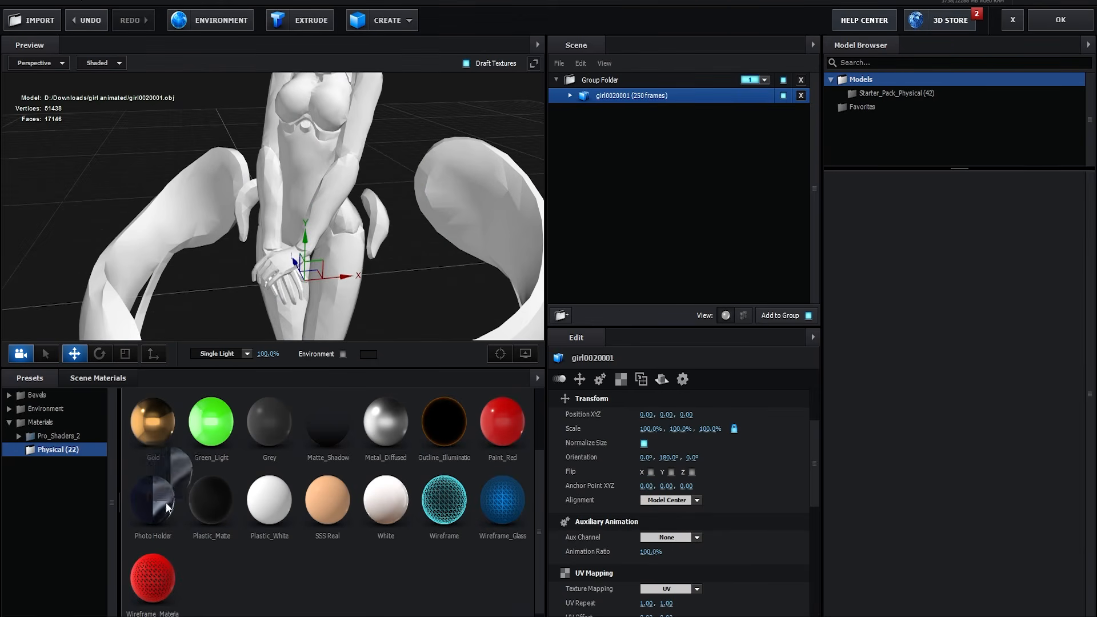
left_click_drag(165, 502, 208, 218)
scroll(212, 207, "down", 5)
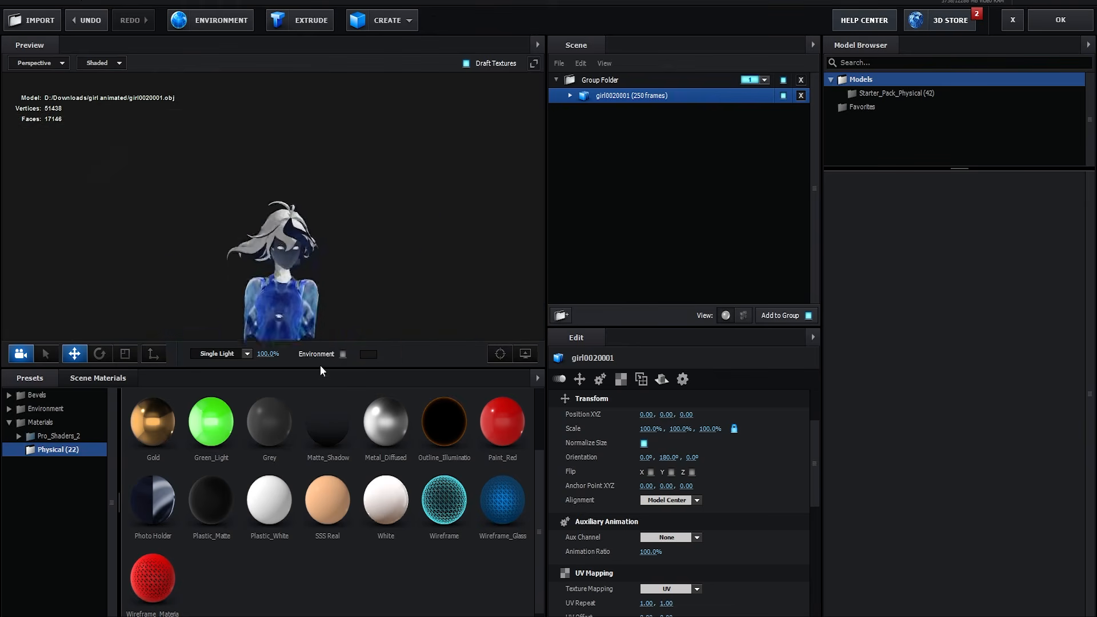
scroll(338, 257, "up", 5)
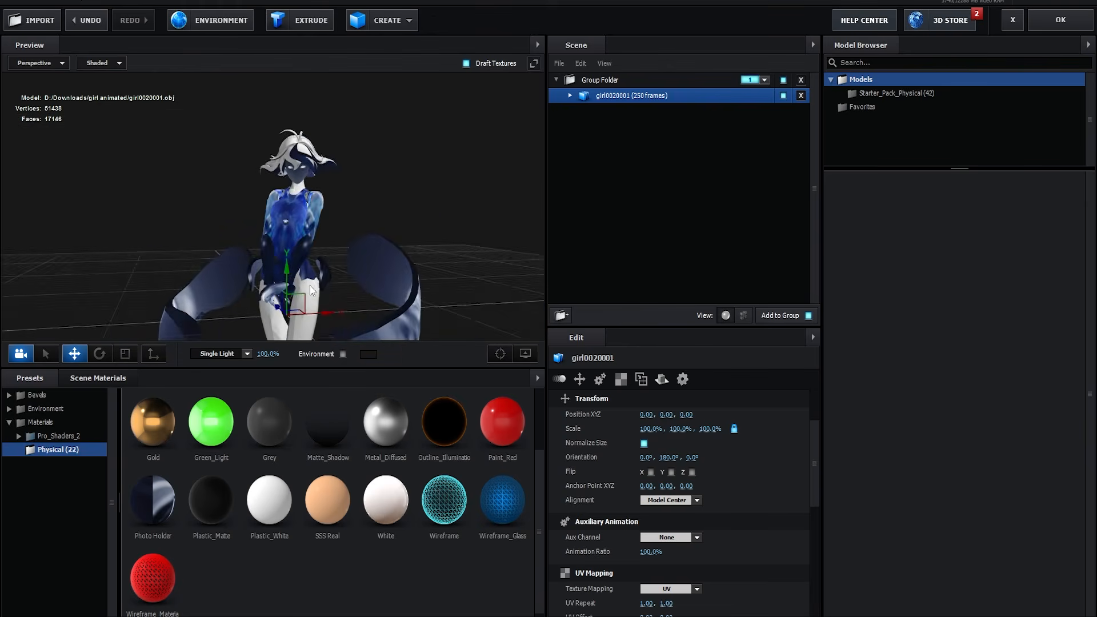
left_click_drag(309, 286, 313, 196)
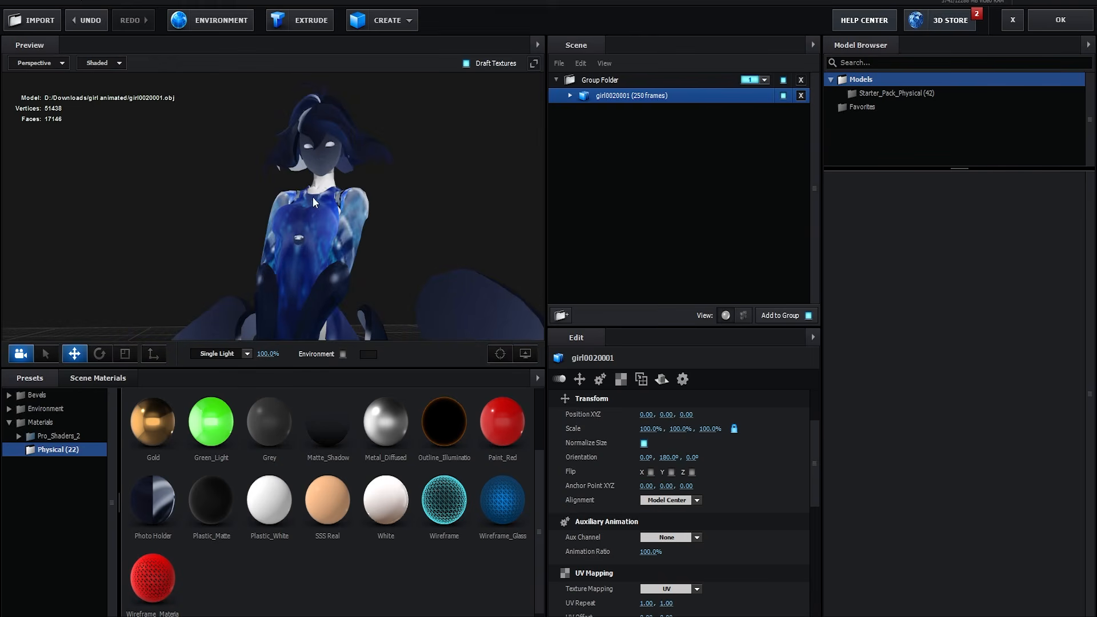
scroll(356, 243, "up", 3)
mouse_move(406, 269)
left_mouse_down()
mouse_move(401, 255)
mouse_move(388, 281)
left_mouse_up()
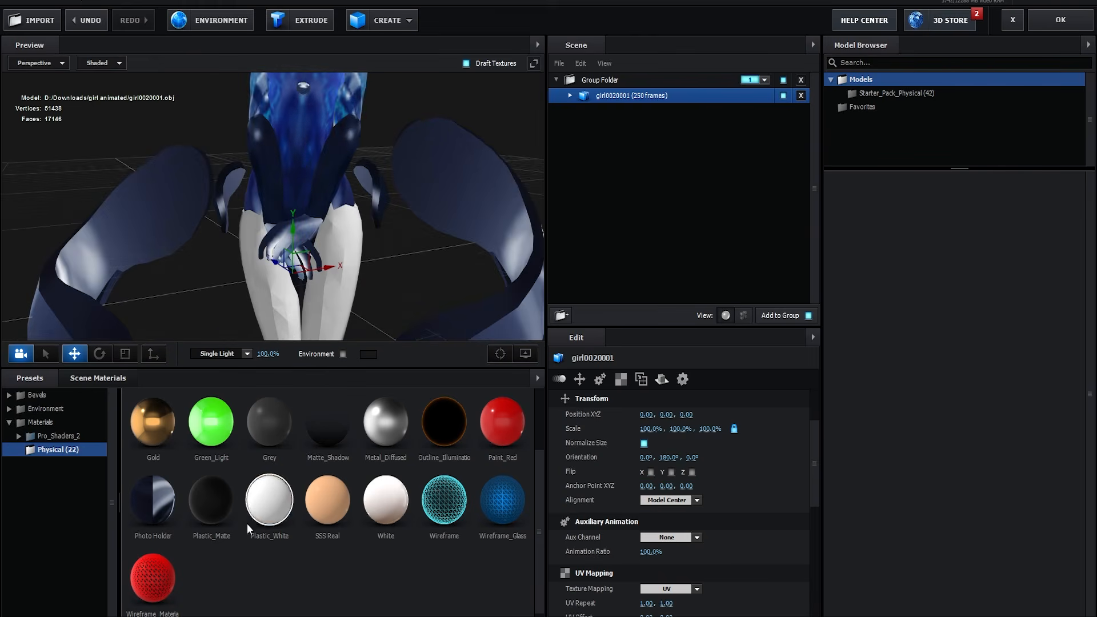
Try Chrome, SSS Real and other Physical presets on parts of the girl model, undoing each one.
scroll(452, 507, "up", 3)
left_click_drag(502, 510, 338, 275)
scroll(339, 294, "down", 5)
key("ctrl+z")
scroll(402, 540, "down", 3)
scroll(444, 512, "up", 3)
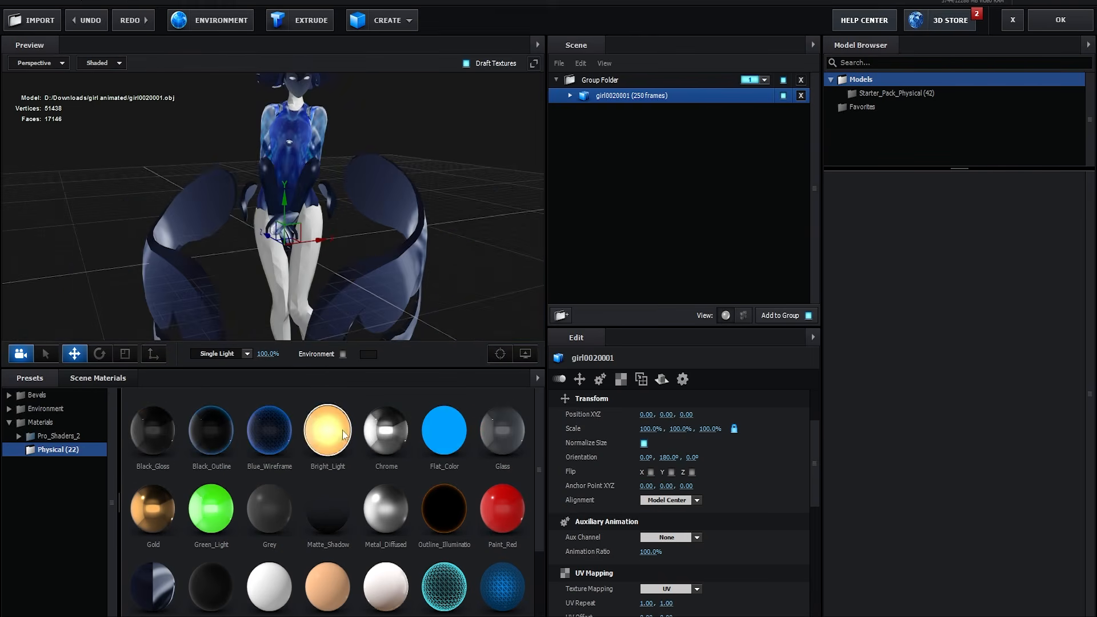
left_click_drag(385, 432, 317, 269)
key("ctrl+z")
scroll(199, 498, "down", 1)
left_click_drag(340, 497, 312, 247)
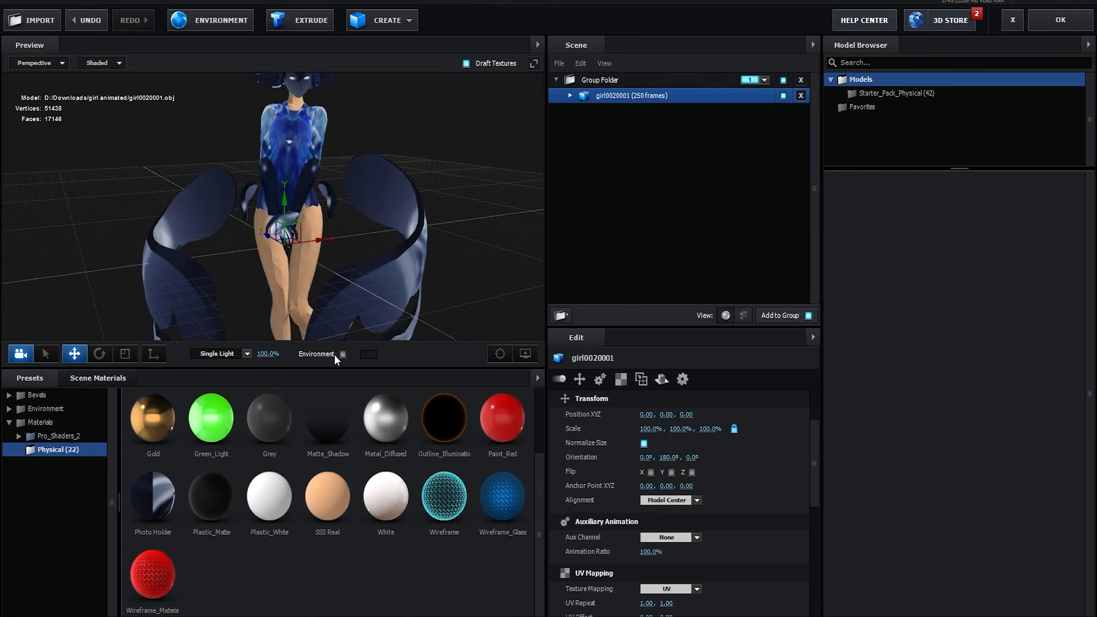
key("ctrl+z")
scroll(271, 498, "up", 1)
left_click_drag(214, 491, 229, 244)
key("ctrl+z")
Apply the red_glow_glass preset from the Translucent materials in Pro_Shaders_2 to the girl model's legs.
left_click(19, 436)
left_click(81, 560)
left_click(70, 583)
scroll(289, 310, "up", 3)
scroll(318, 242, "up", 3)
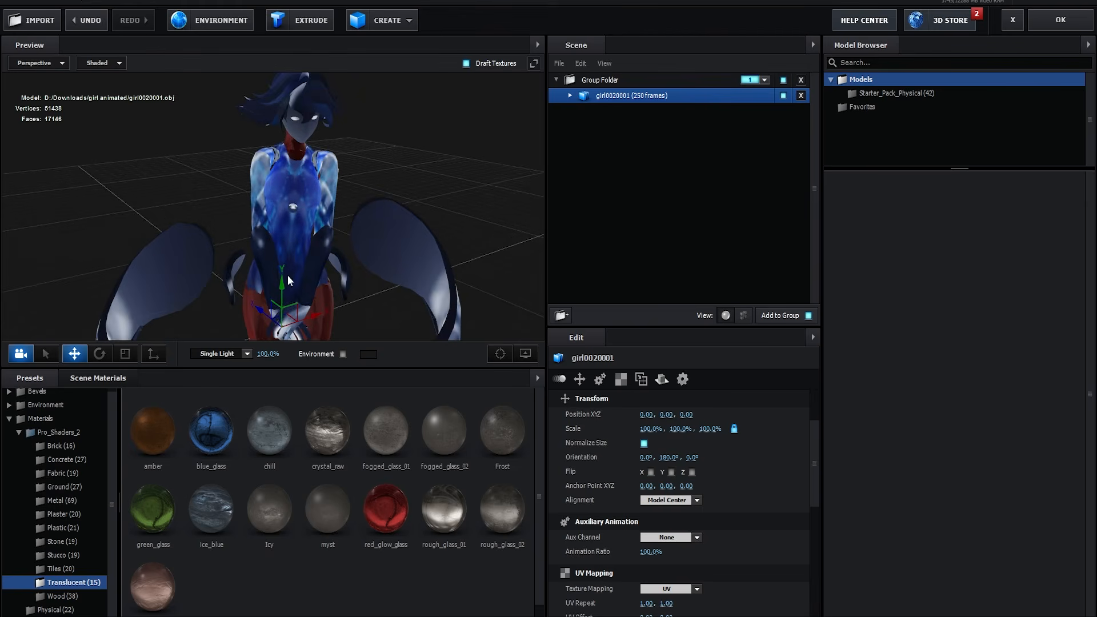
Import the Berlin-späti-street model from the source folder of lowpoly-berlin-street-at-night, accepting the default import preferences.
left_click(47, 29)
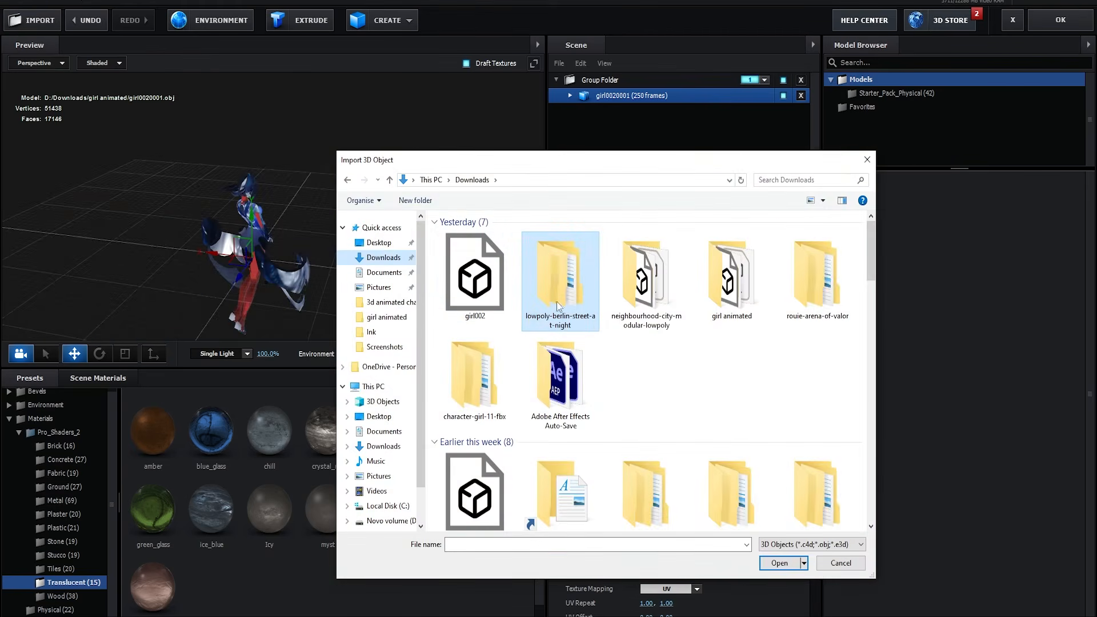
double_click(557, 261)
double_click(479, 235)
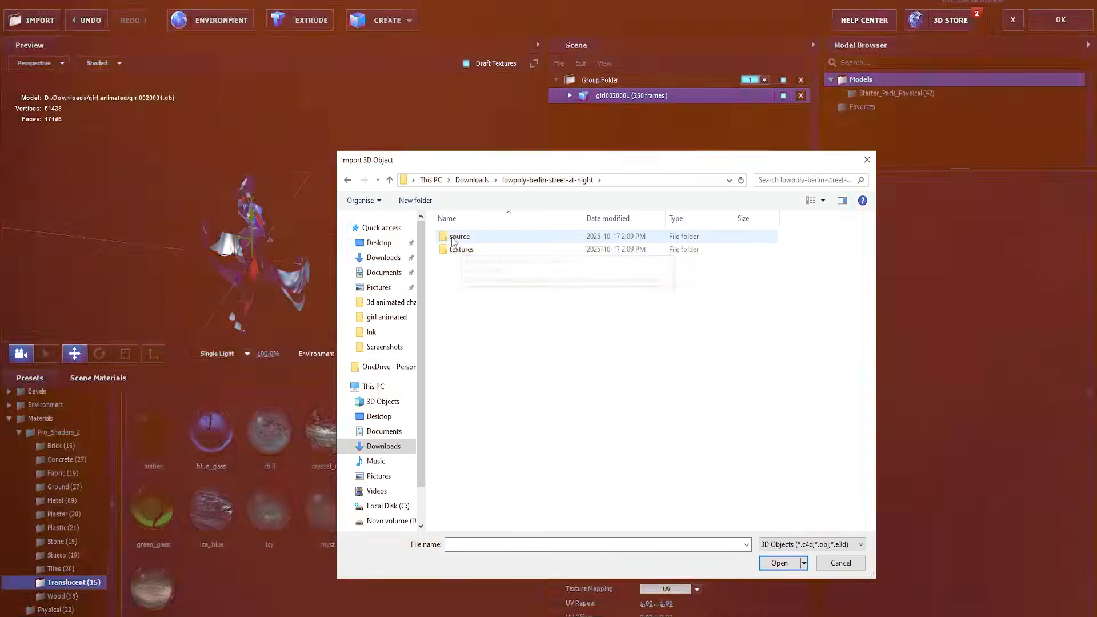
double_click(459, 238)
left_click(489, 240)
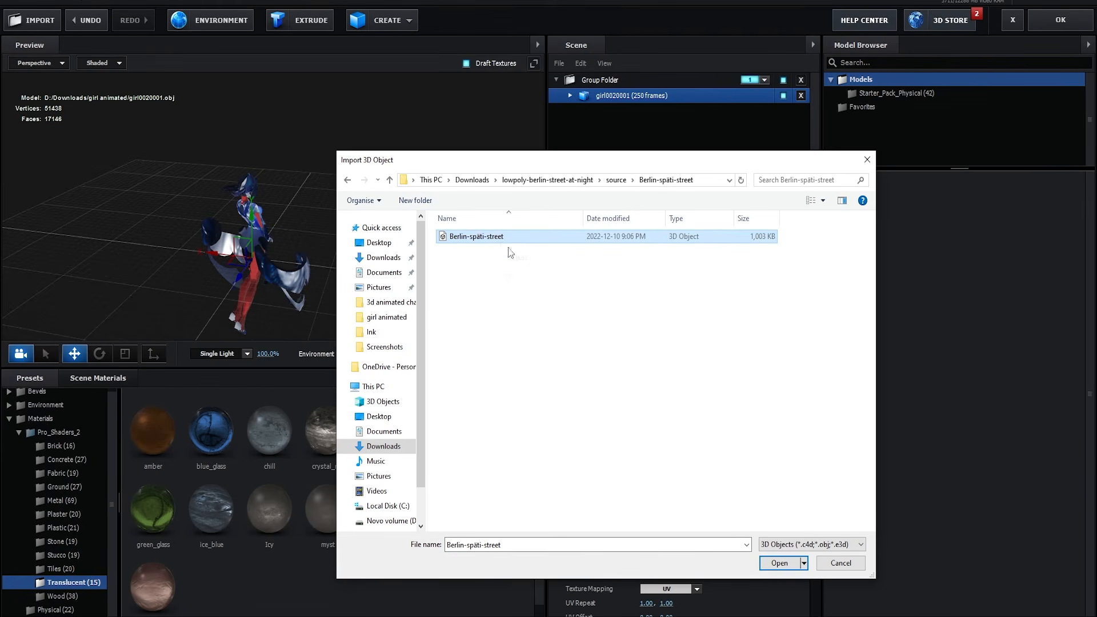
left_click(773, 563)
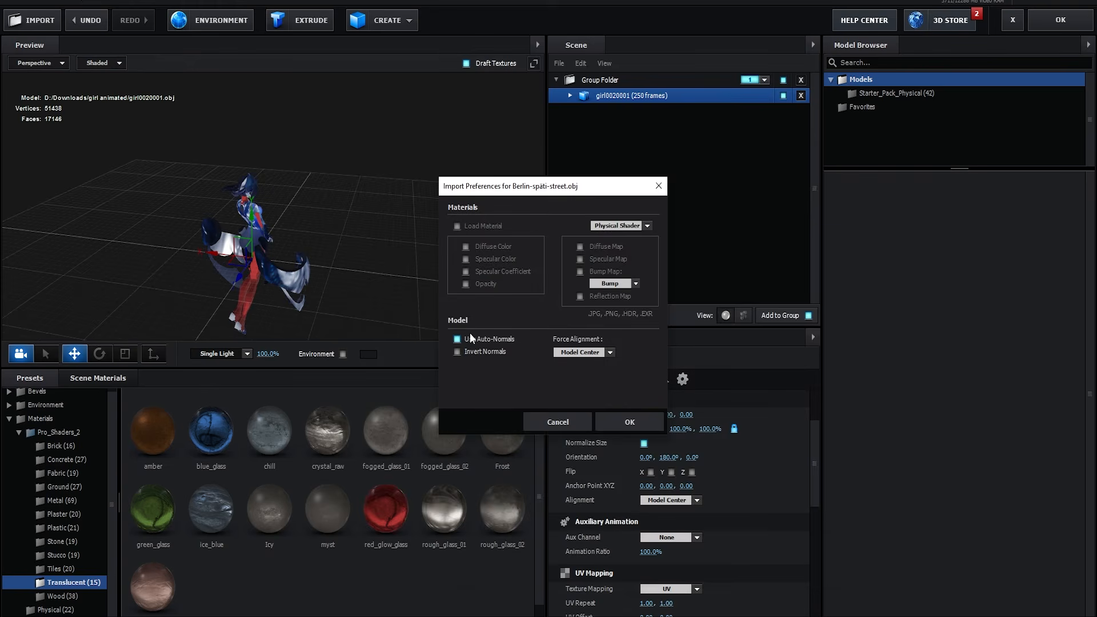
left_click(628, 423)
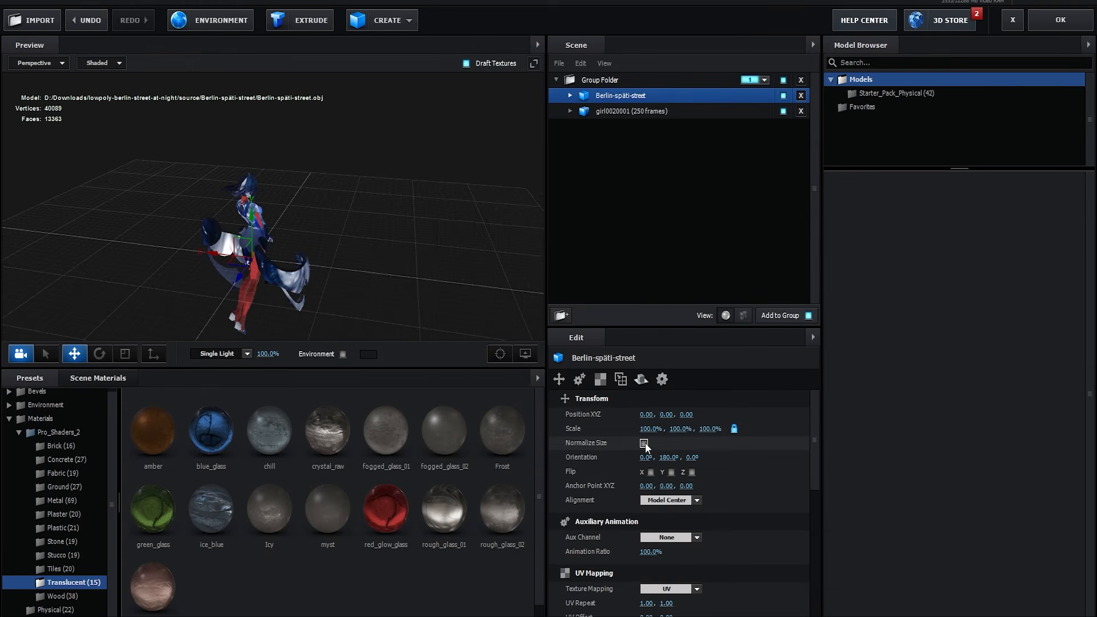
Turn on Normalize Size for the Berlin-späti-street model and set its scale to 252%.
left_click(644, 444)
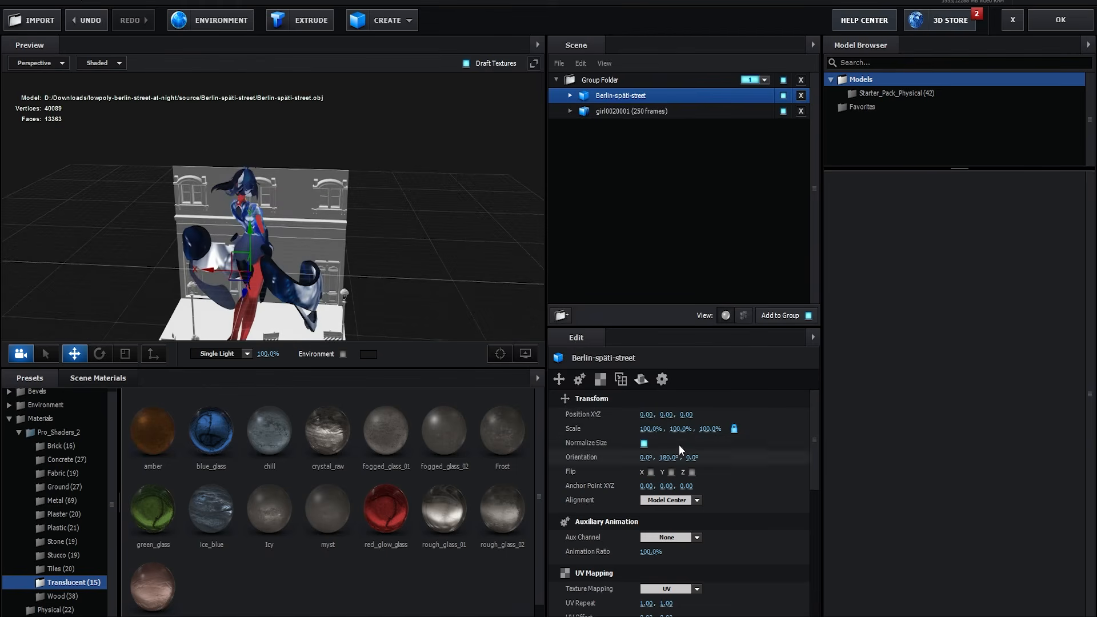
left_click_drag(648, 428, 811, 408)
scroll(343, 237, "down", 3)
left_click_drag(343, 237, 508, 246)
left_click_drag(654, 428, 293, 416)
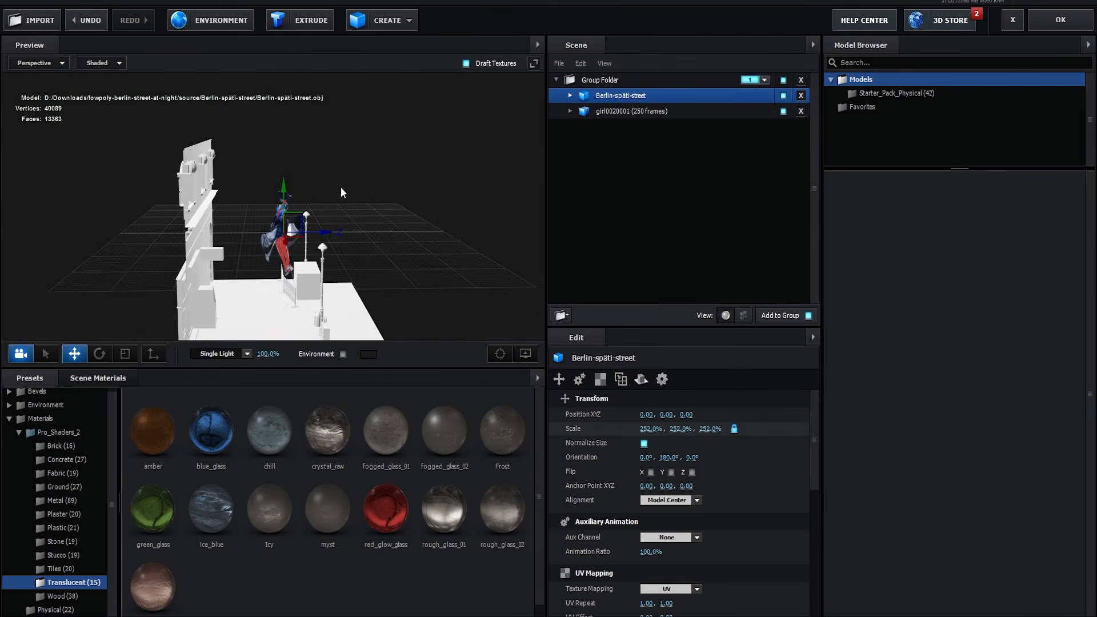
Raise the Berlin-späti-street model to about 1.50 on Y and reduce its scale to 236.5% so it sits under the girl.
left_click_drag(285, 188, 292, 111)
left_click_drag(377, 171, 240, 183)
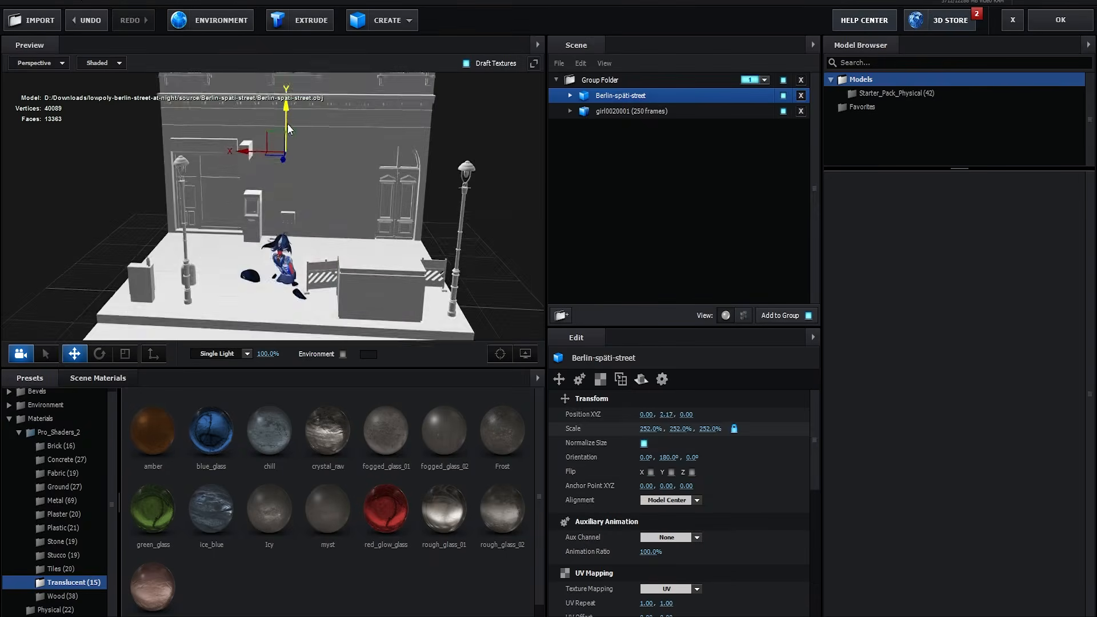
left_click_drag(287, 111, 287, 155)
left_click_drag(285, 263, 252, 245)
left_click(285, 272)
scroll(320, 249, "up", 4)
scroll(251, 245, "down", 3)
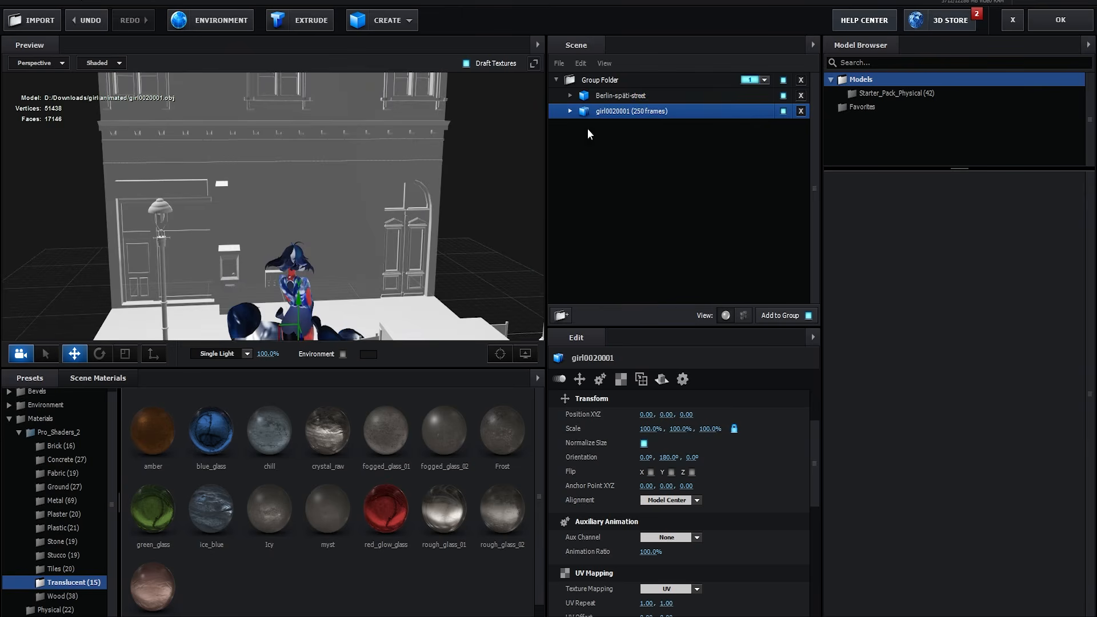
scroll(368, 211, "up", 4)
left_click_drag(363, 209, 438, 139)
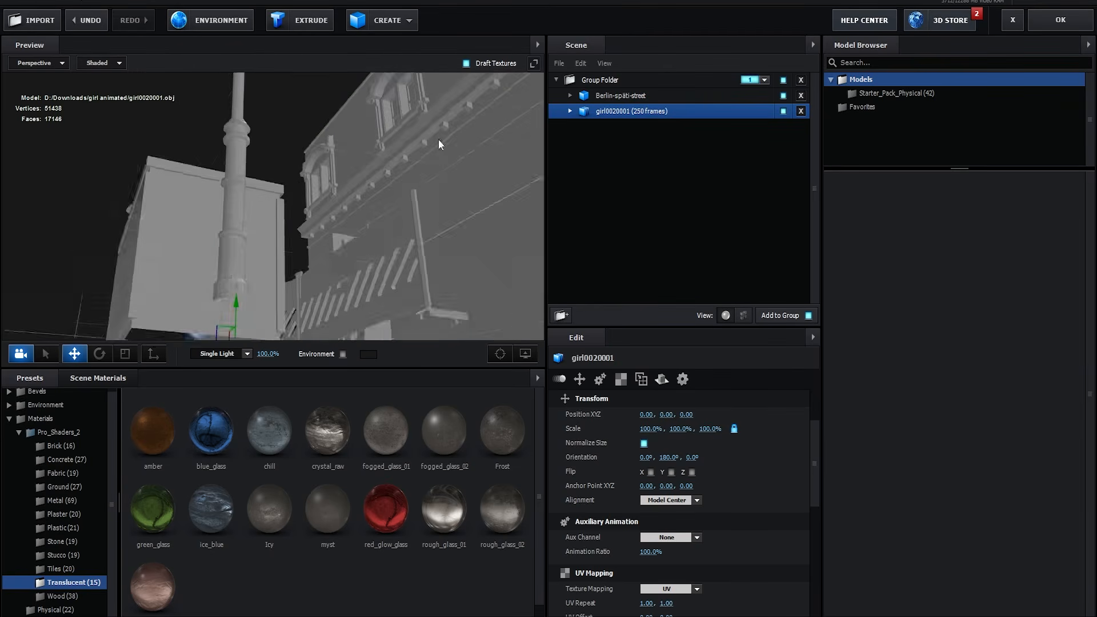
left_click_drag(480, 246, 498, 334)
left_click(40, 615)
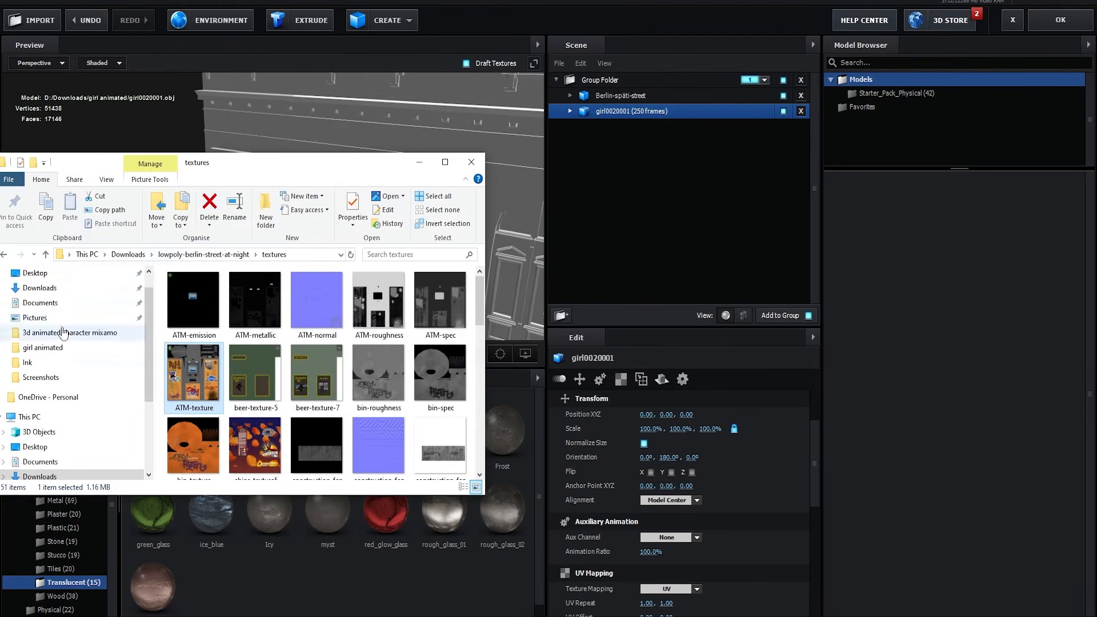
left_click(251, 146)
scroll(333, 165, "down", 5)
left_click_drag(334, 165, 393, 347)
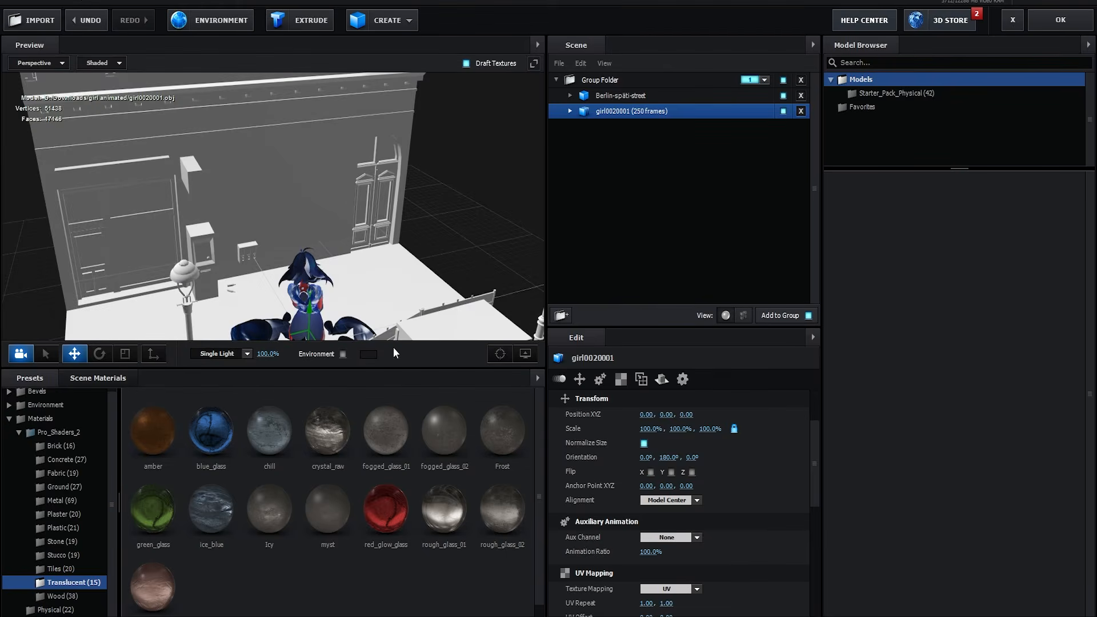
Browse the textures folder of lowpoly-berlin-street-at-night for the building's wall texture files.
left_click(40, 615)
left_click_drag(231, 169, 257, 189)
scroll(556, 324, "down", 1)
scroll(556, 324, "up", 1)
left_click(532, 320)
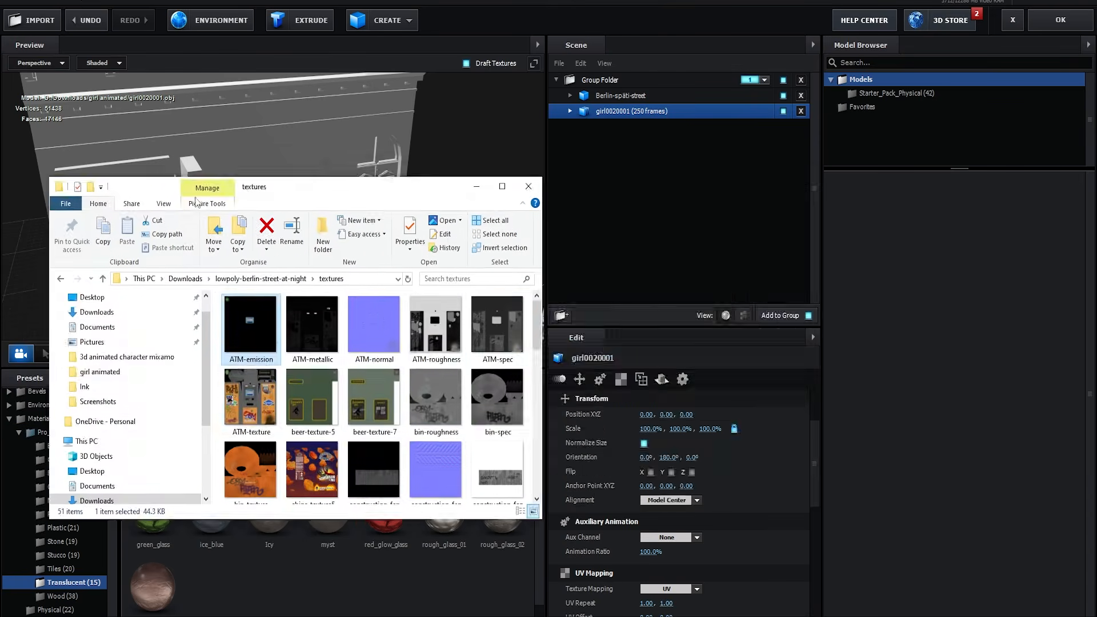
scroll(452, 371, "down", 3)
scroll(464, 384, "down", 3)
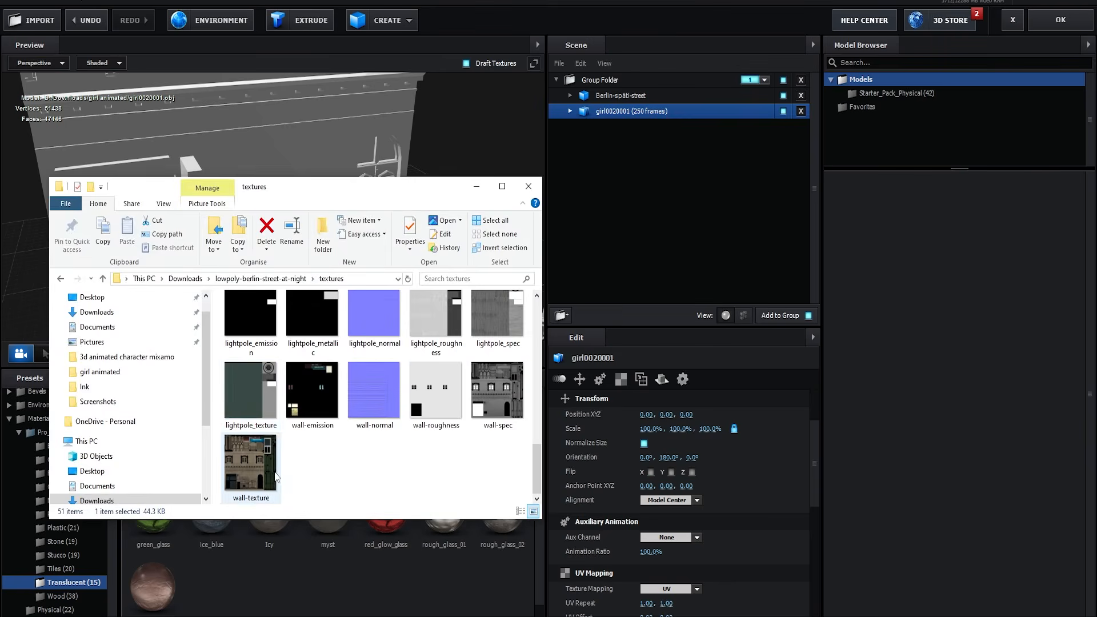
left_click(259, 390)
left_click(262, 475)
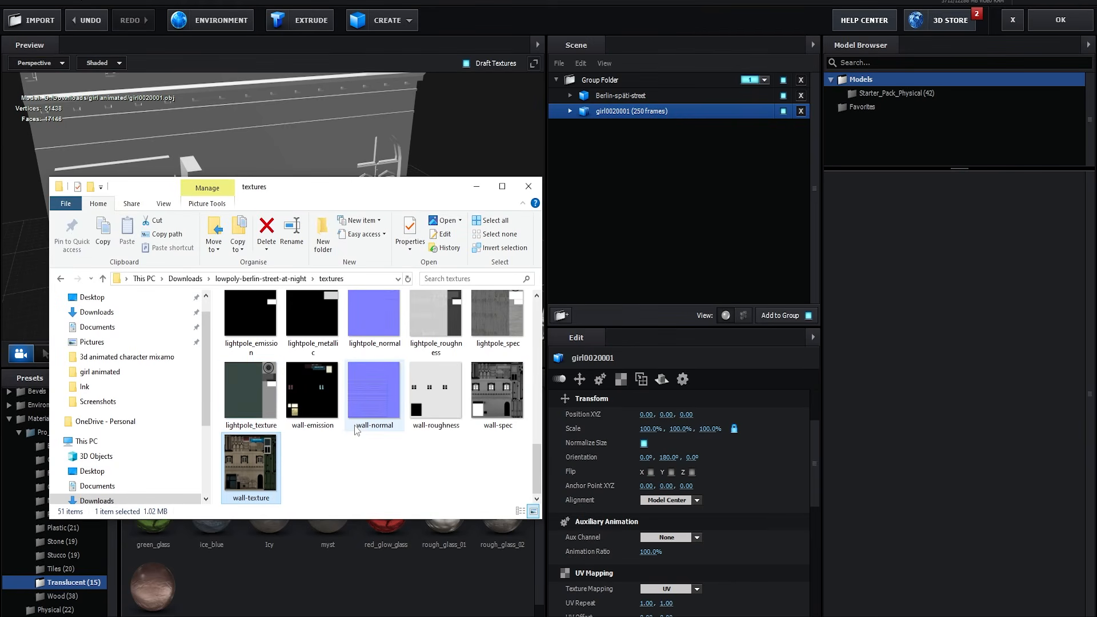
Expand the Berlin-späti-street material list and shift the model to about -0.40 on Z.
left_click(570, 111)
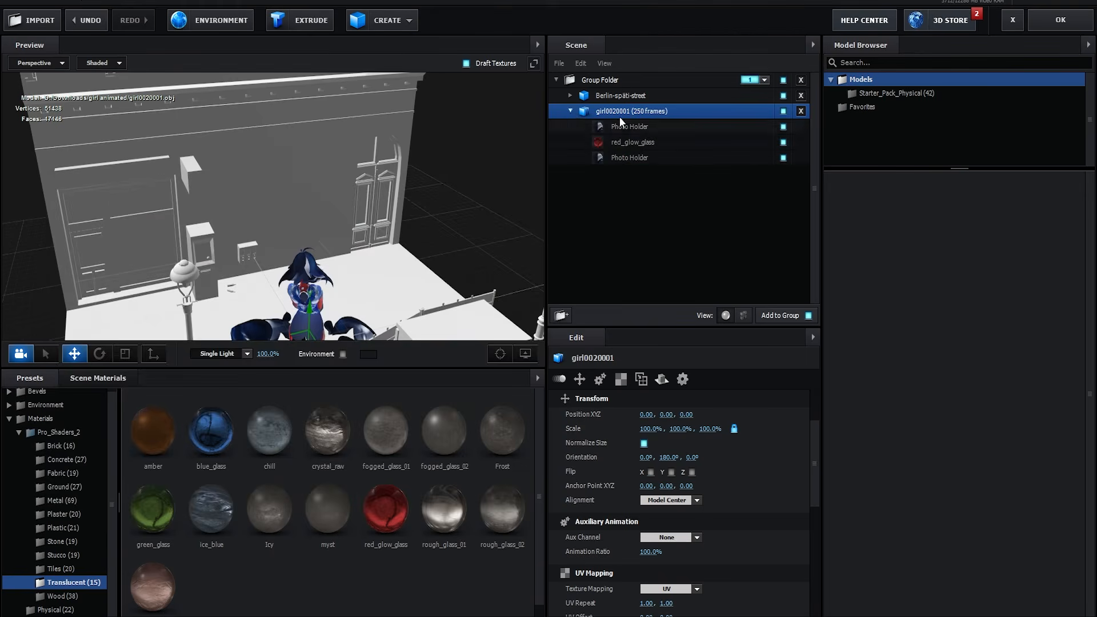
left_click(617, 96)
left_click(570, 111)
left_click(570, 96)
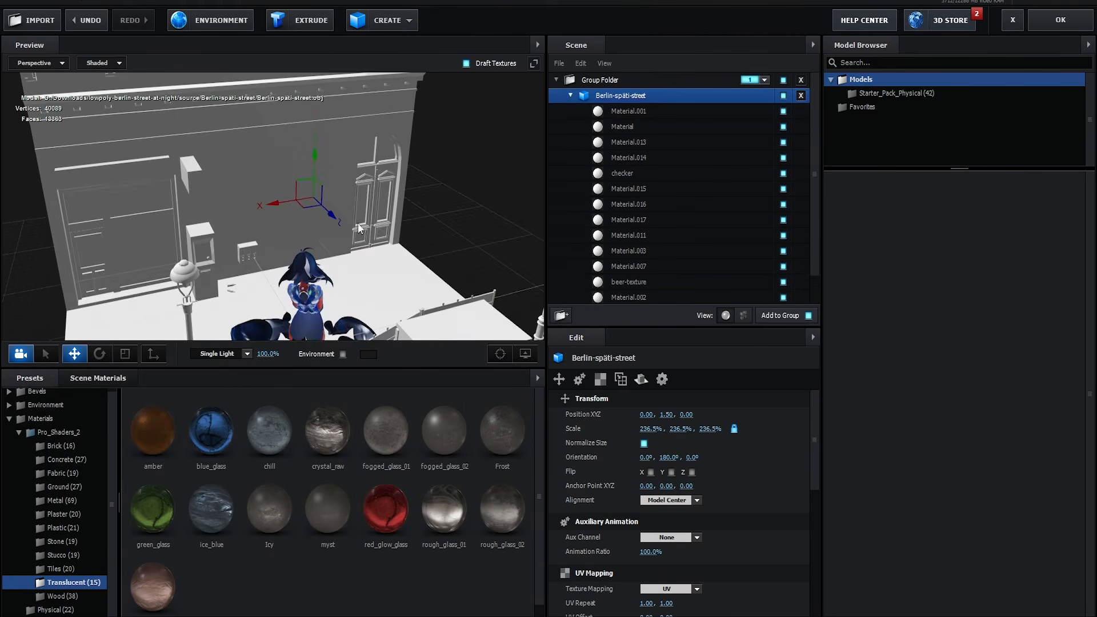
scroll(358, 224, "up", 2)
left_click_drag(338, 215, 305, 204)
left_click_drag(290, 245, 554, 311)
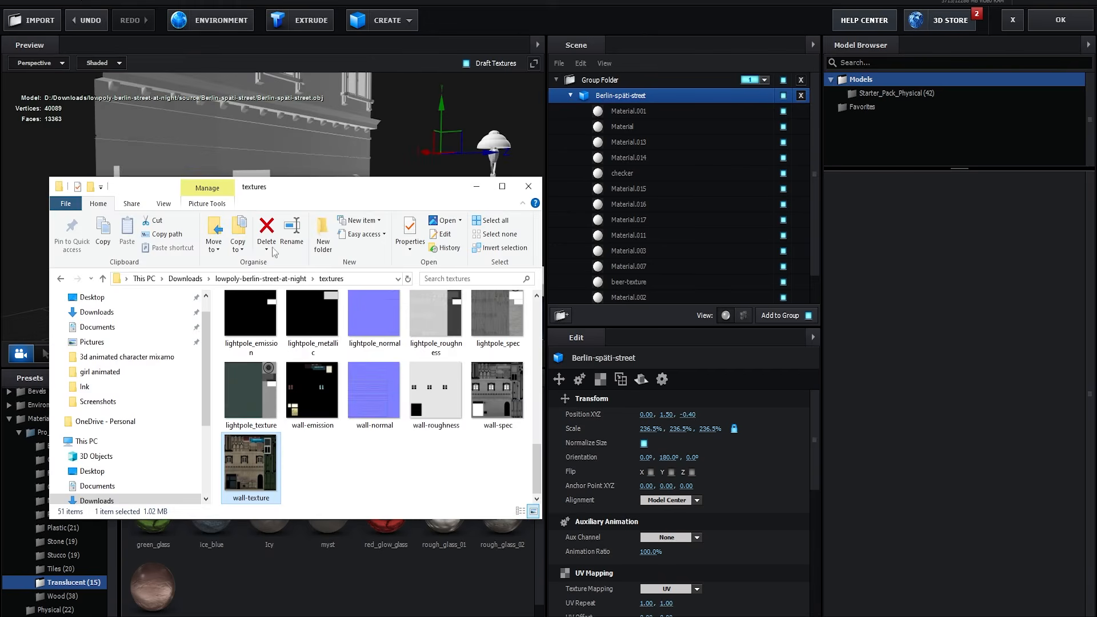
left_click_drag(309, 191, 667, 156)
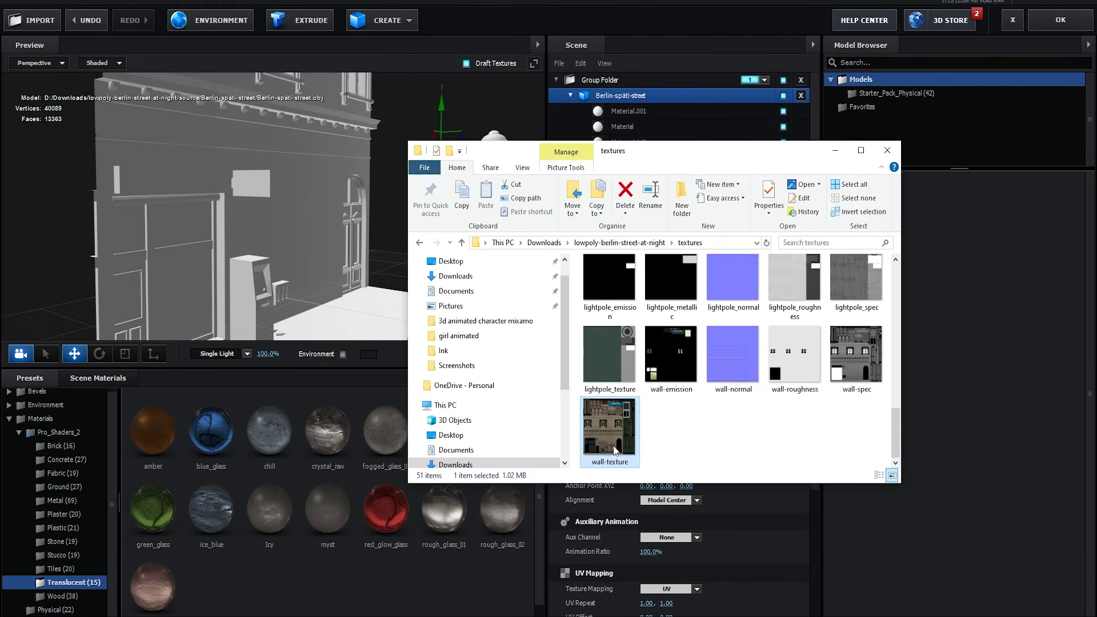
left_click(843, 532)
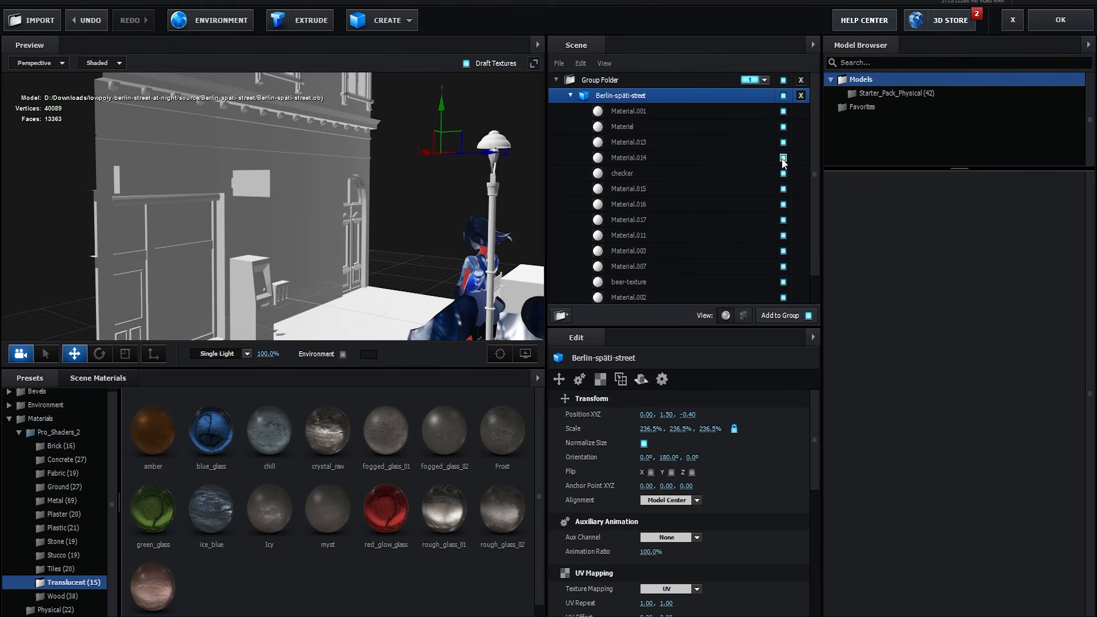
Toggle the street model's materials off and on one by one to identify the one covering the building wall.
left_click(784, 128)
left_click(783, 112)
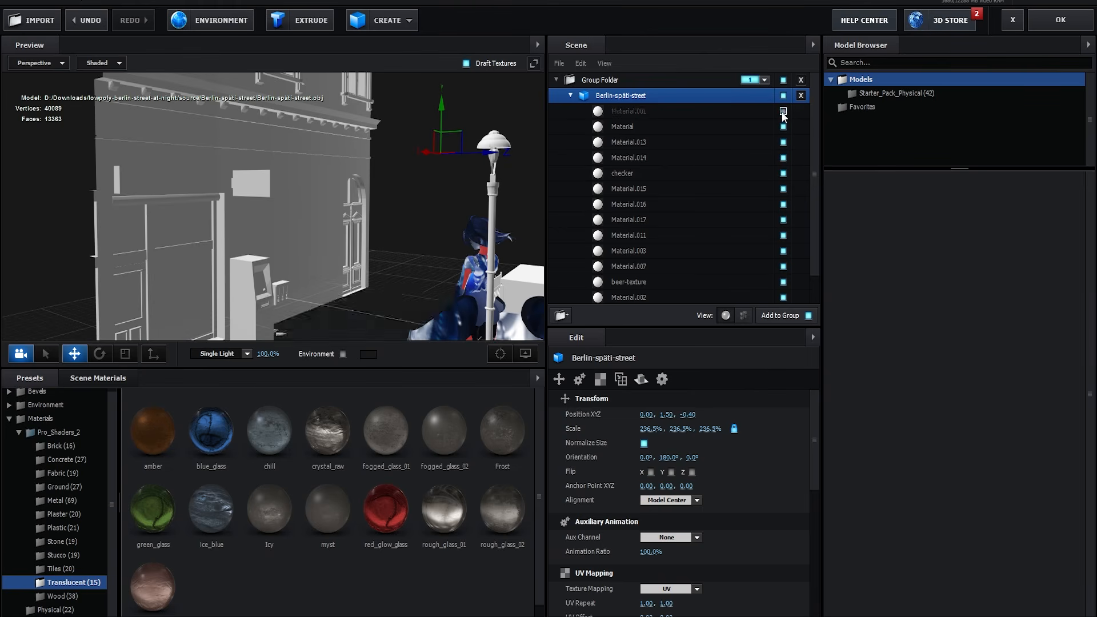
left_click(784, 112)
left_click(783, 173)
left_click(783, 174)
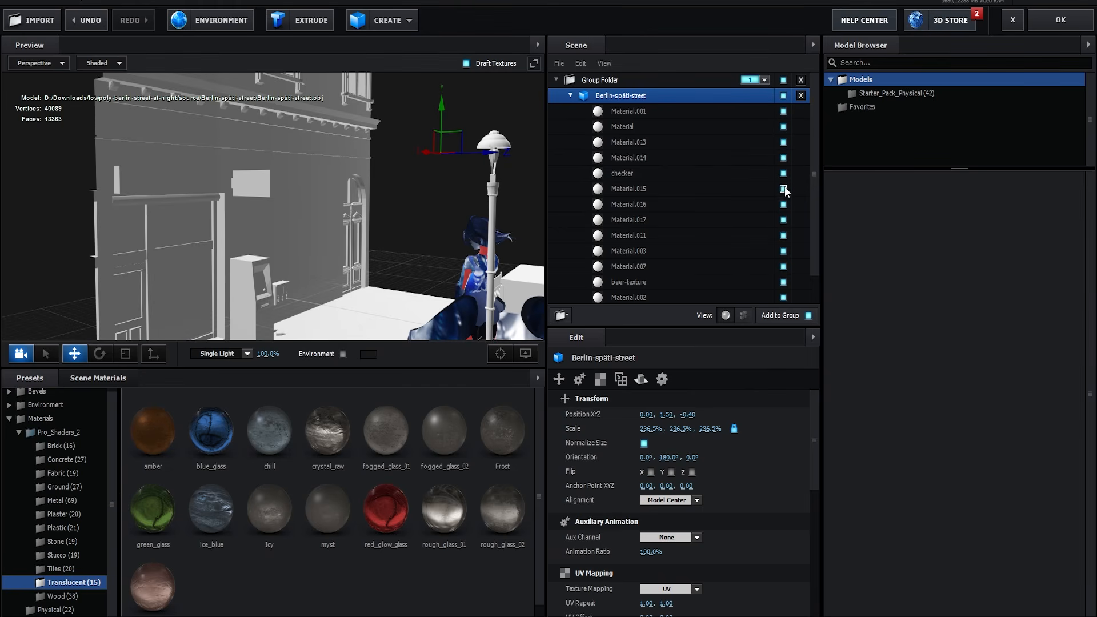
left_click(783, 204)
left_click(783, 204)
left_click(784, 235)
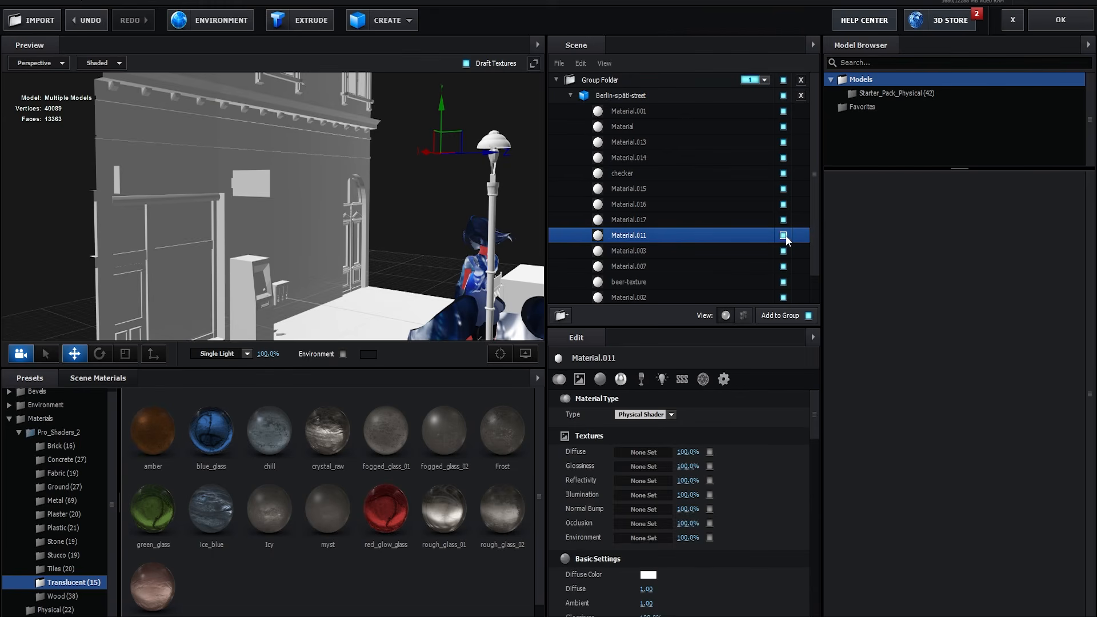
left_click(783, 235)
left_click(783, 235)
Assign wall-texture to Diffuse, wall-normal to Normal Bump and wall-emission to Illumination on Material.011.
scroll(390, 291, "up", 3)
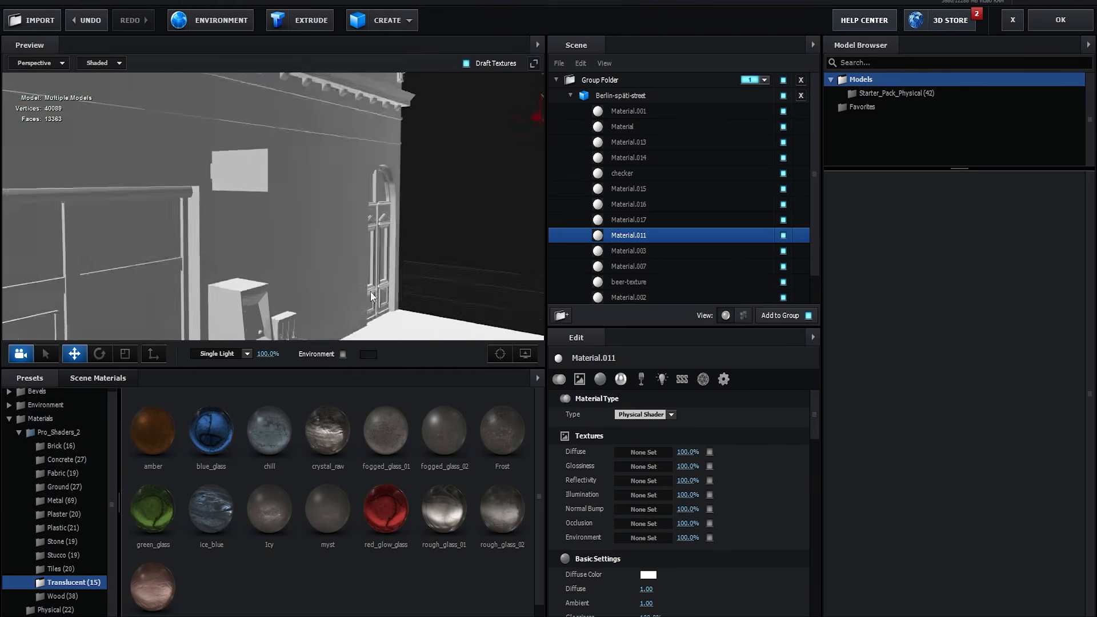
left_click_drag(390, 291, 360, 293)
key("alt+Tab")
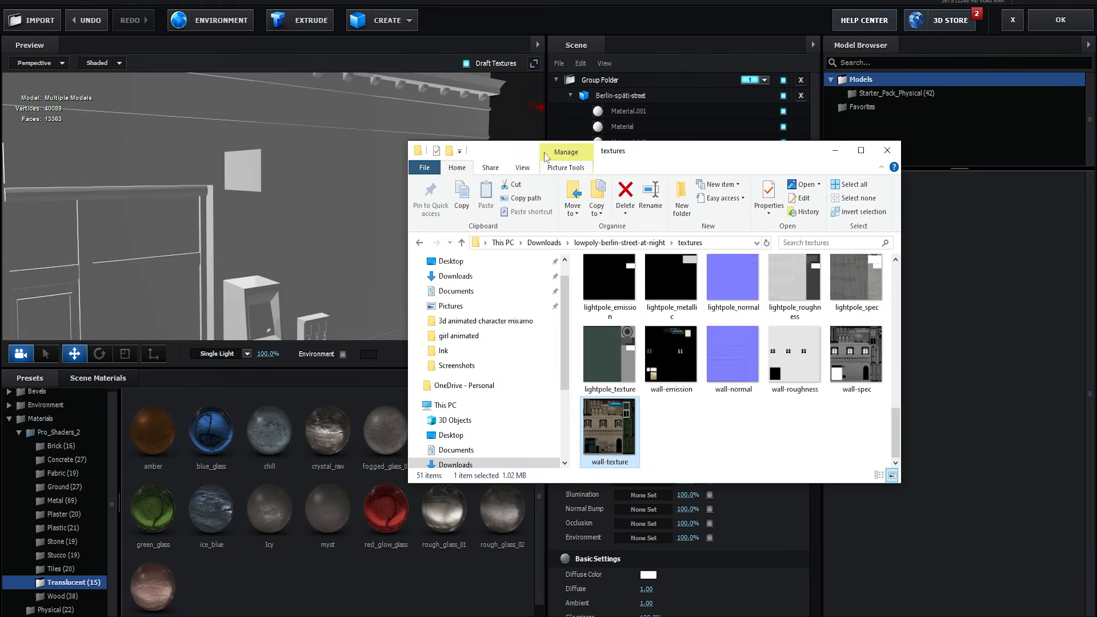
left_click_drag(546, 155, 99, 156)
left_click_drag(157, 438, 645, 453)
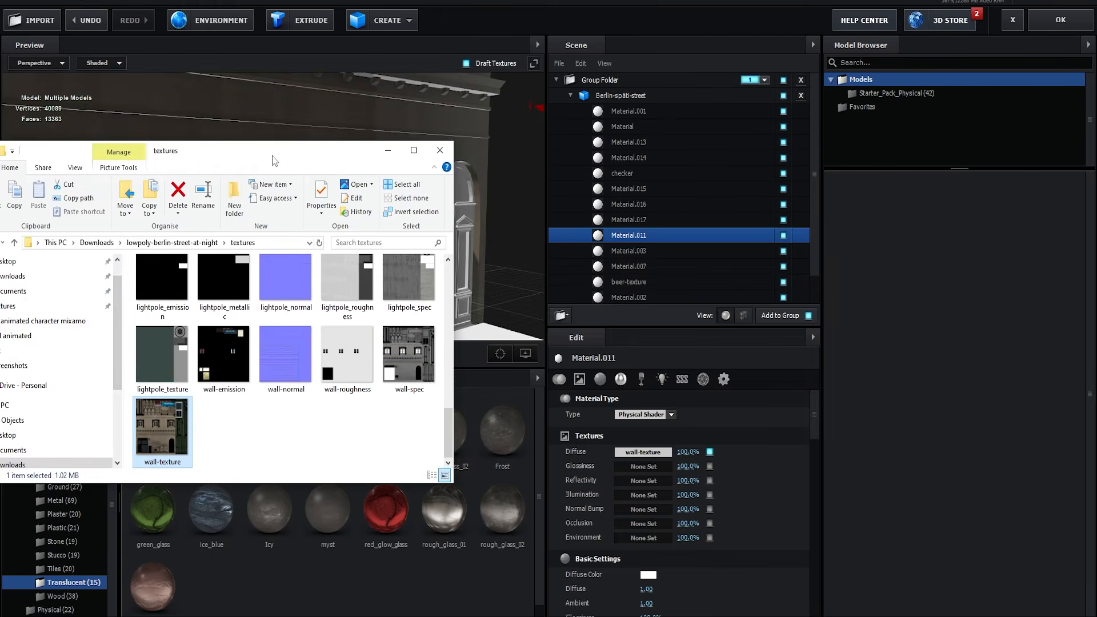
left_click_drag(272, 160, 232, 232)
left_click(402, 429)
left_click_drag(292, 434, 641, 509)
left_click(242, 450)
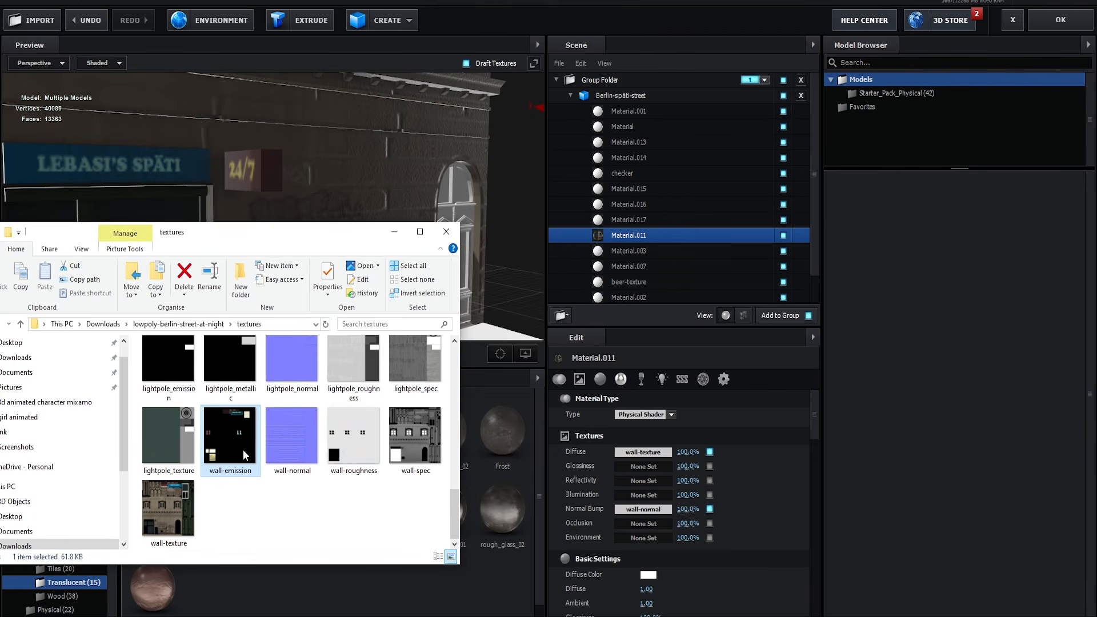
left_click_drag(234, 451, 572, 517)
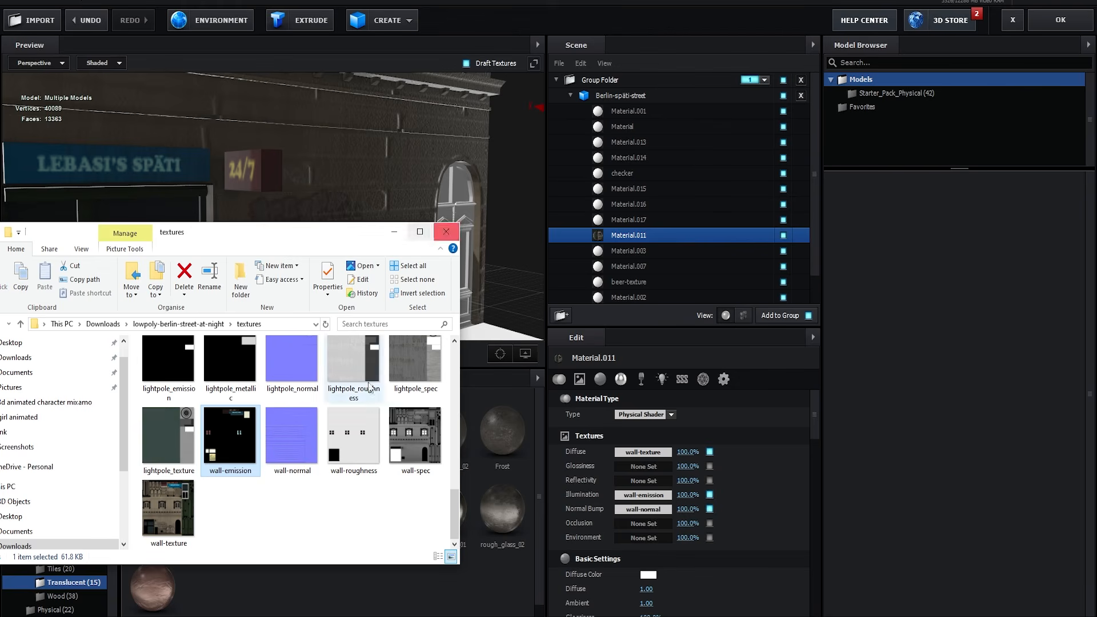
Toggle further street materials to identify the one used by the lamppost.
left_click(167, 467)
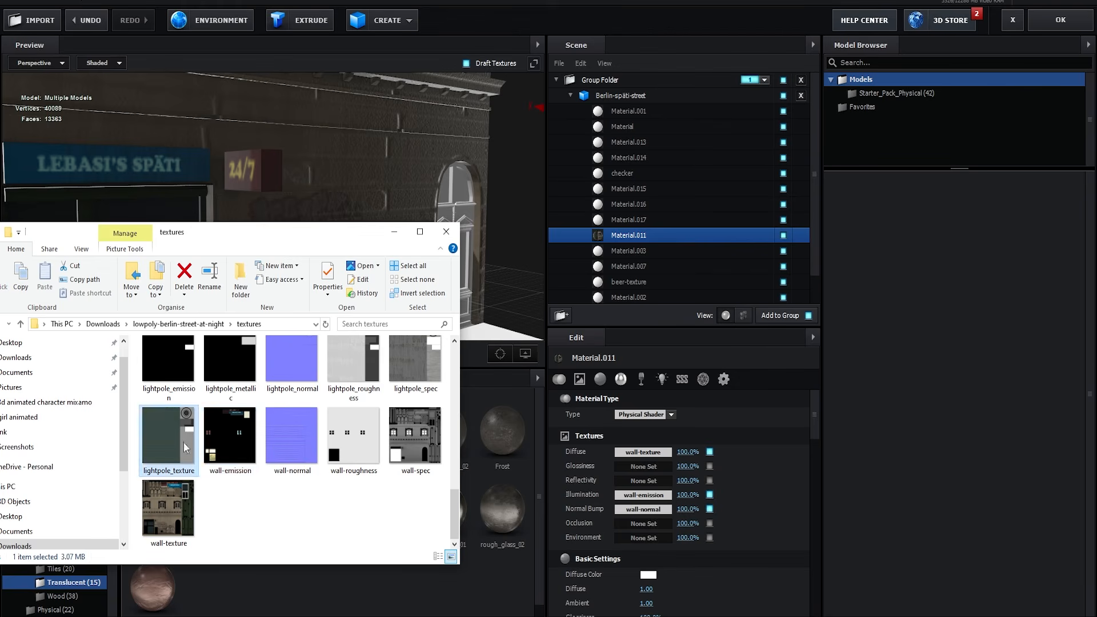
left_click(323, 212)
scroll(324, 211, "down", 6)
left_click_drag(323, 212, 317, 262)
scroll(314, 247, "up", 3)
scroll(314, 246, "up", 2)
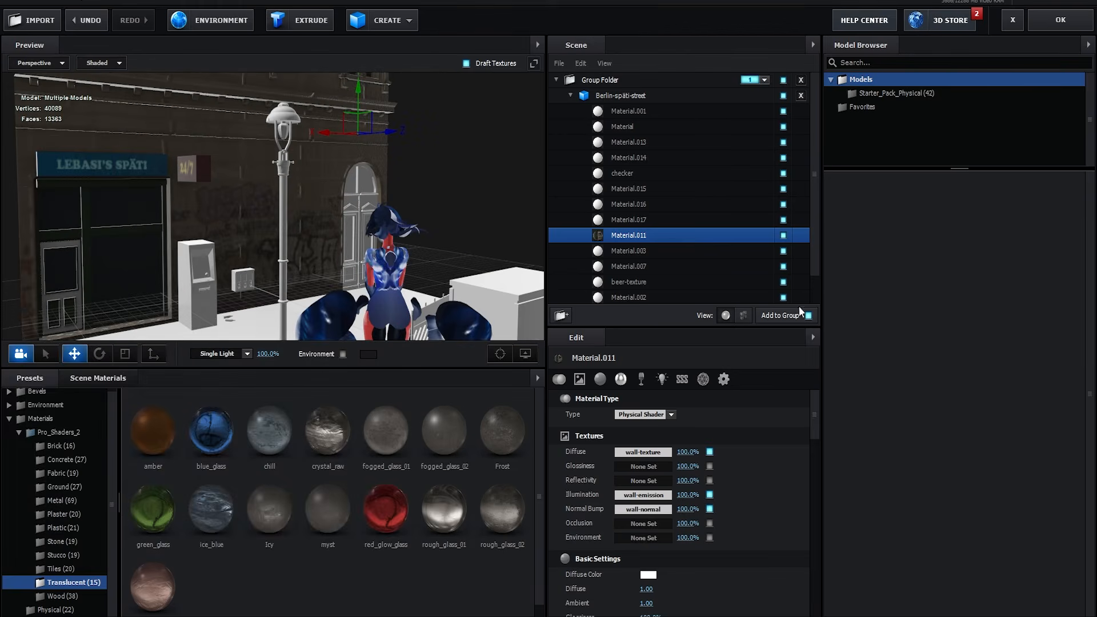
scroll(775, 211, "down", 2)
left_click(784, 234)
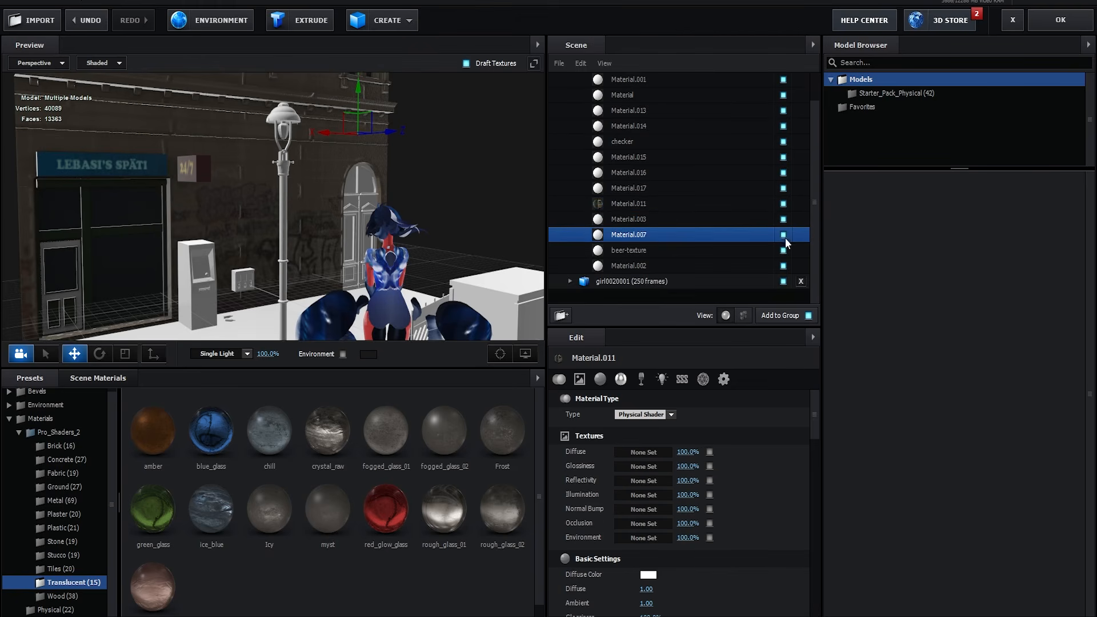
scroll(785, 254, "up", 2)
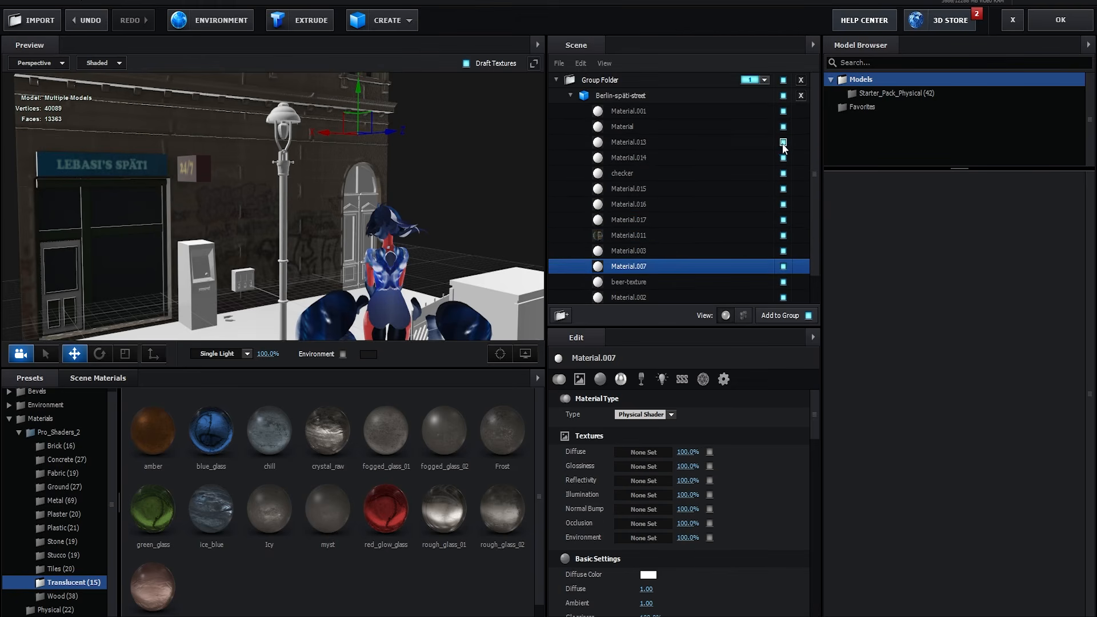
left_click(784, 127)
left_click(782, 176)
scroll(409, 244, "up", 3)
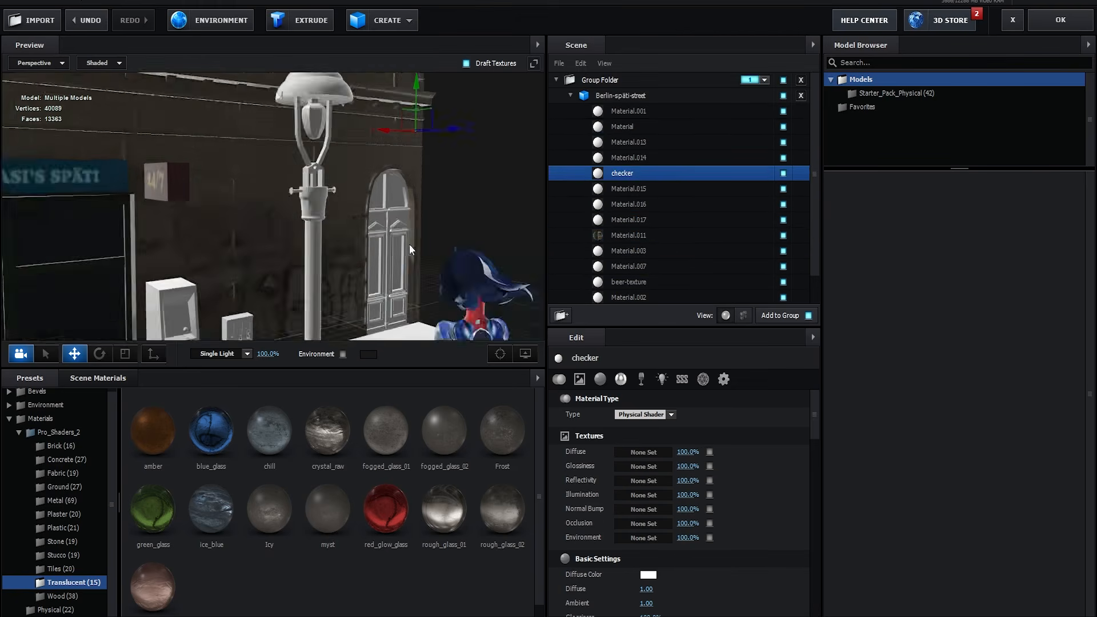
scroll(410, 244, "down", 2)
Assign lightpole_texture to Diffuse, lightpole_normal to Normal Bump and lightpole_emission to Illumination on the checker material.
key("alt+Tab")
left_click_drag(191, 456, 641, 453)
left_click(238, 460)
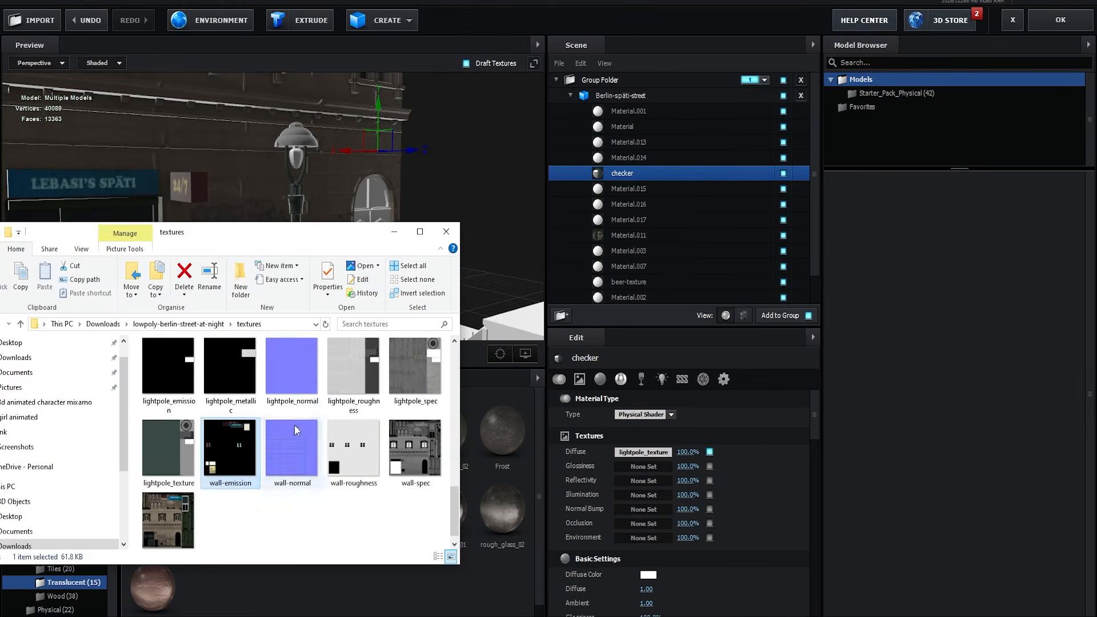
left_click_drag(291, 366, 643, 509)
left_click_drag(168, 366, 644, 495)
Find the arched door's material by toggling visibility, and give Material.003 door-texture as Diffuse and door-normal as Normal Bump.
scroll(368, 445, "up", 10)
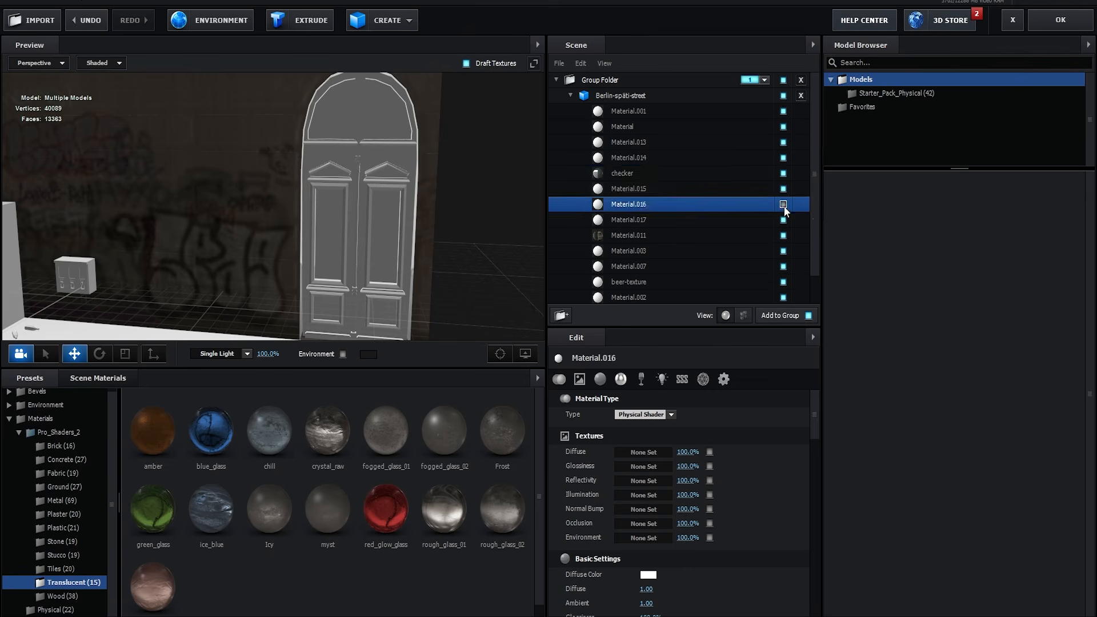
left_click(785, 205)
left_click(784, 159)
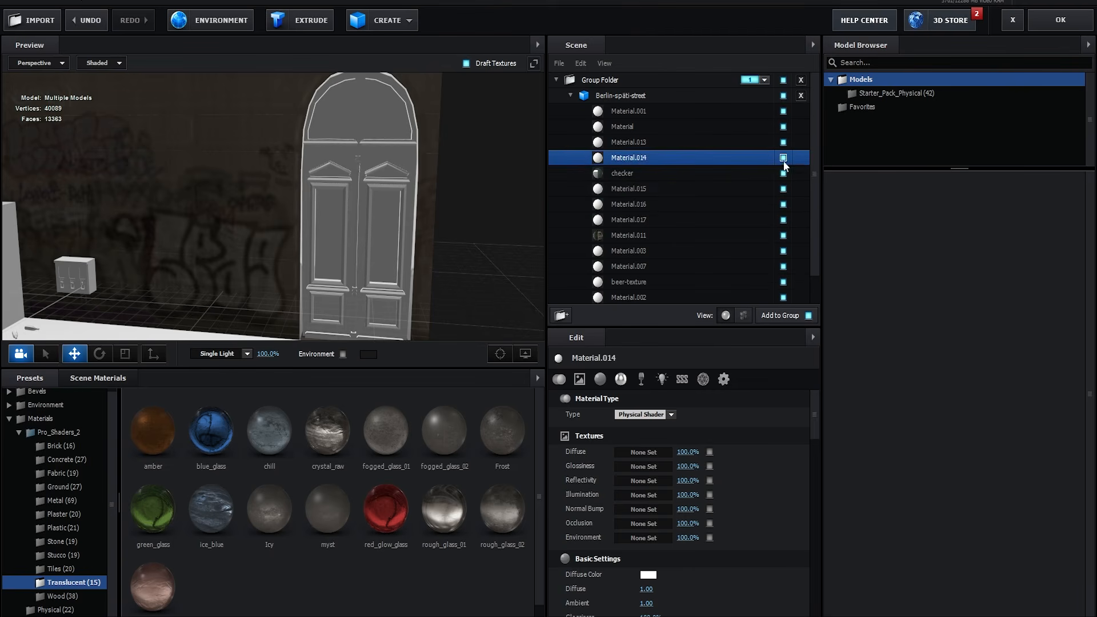
left_click(784, 158)
left_click(784, 127)
left_click(784, 127)
left_click(784, 112)
left_click(784, 112)
scroll(785, 250, "down", 2)
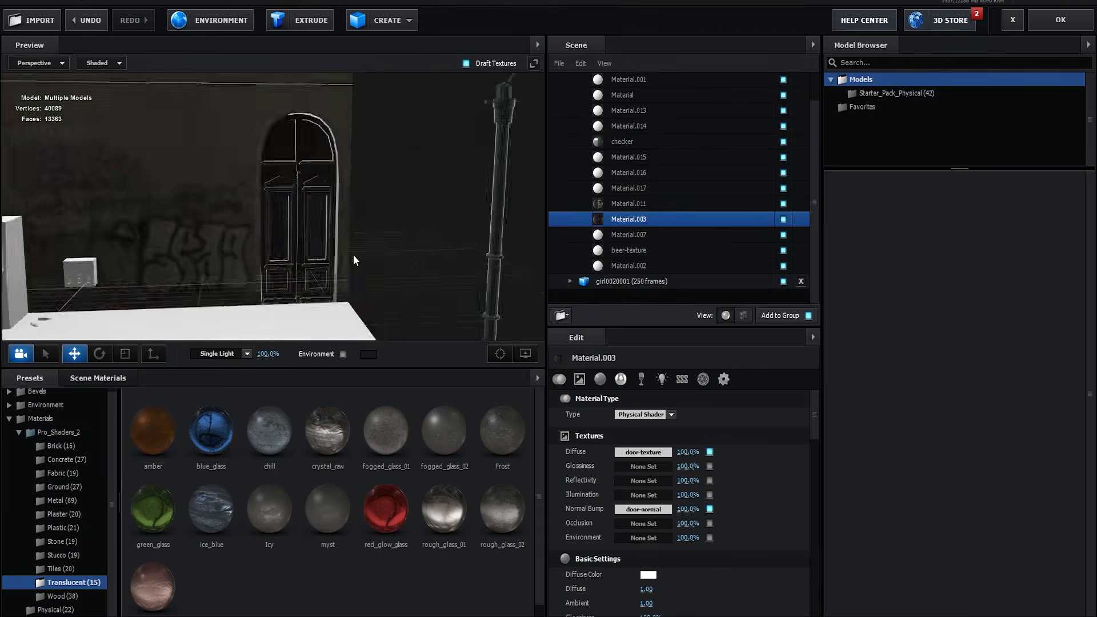
Apply matching folder textures to more street materials, including the electrical_cabinet Diffuse and Normal Bump maps on Material, and collapse the material list.
left_click(783, 265)
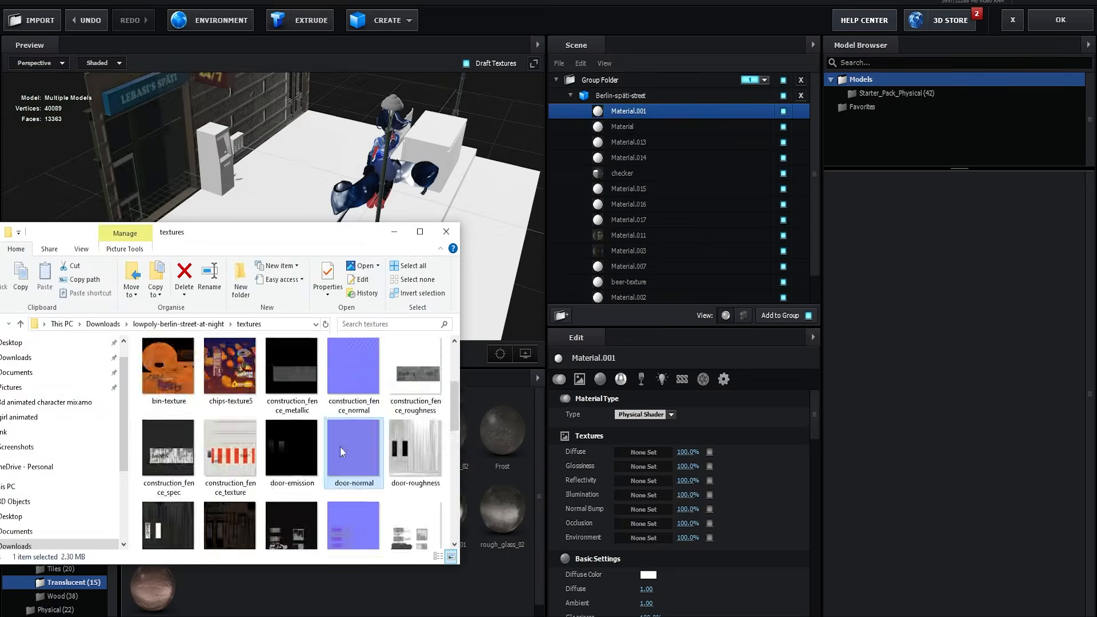
scroll(340, 447, "down", 3)
scroll(276, 488, "up", 2)
scroll(283, 369, "down", 3)
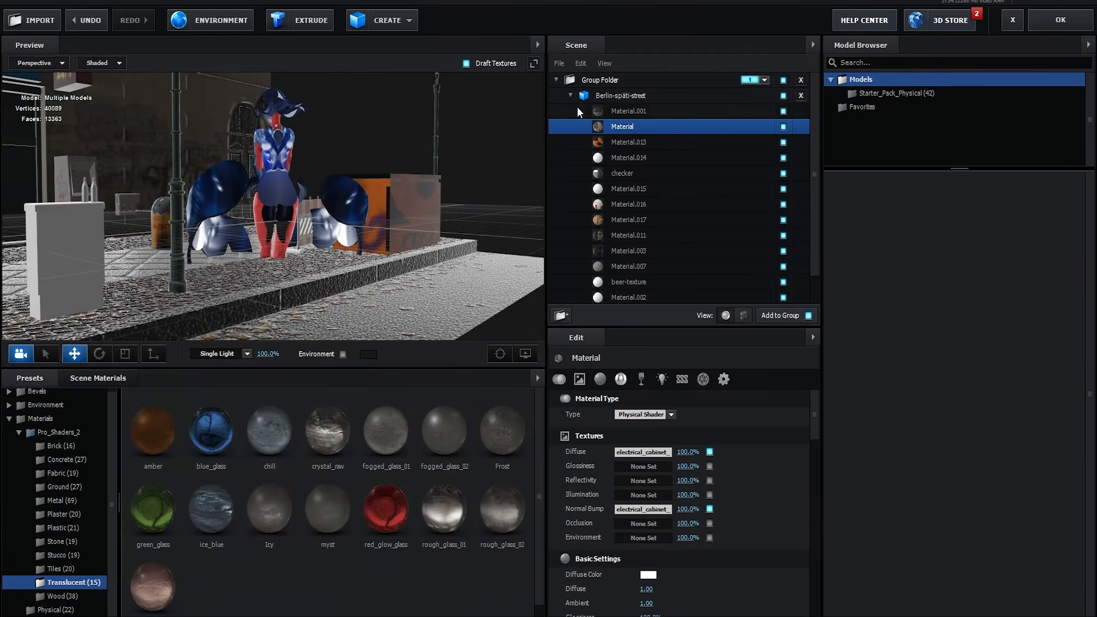
left_click(629, 95)
left_click(569, 96)
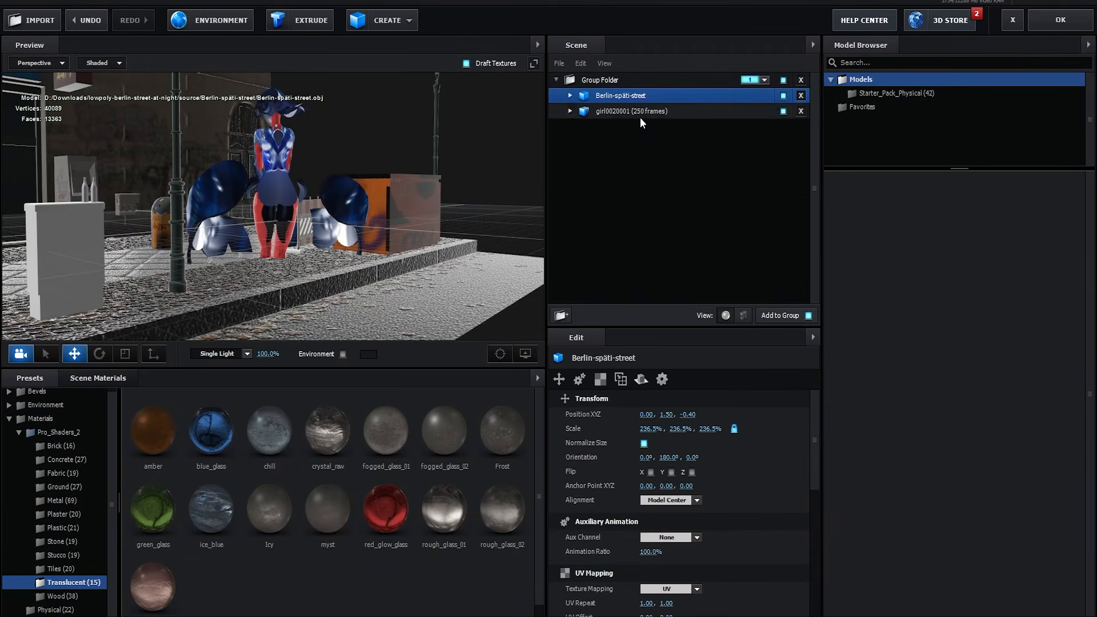
Move the girl model to about -0.78, 0.00, -1.52 on the sidewalk and rotate it to about 38.1° around Y.
left_click(640, 117)
left_click_drag(349, 240, 407, 290)
left_click_drag(257, 189, 280, 274)
left_click_drag(204, 216, 97, 337)
left_click(100, 353)
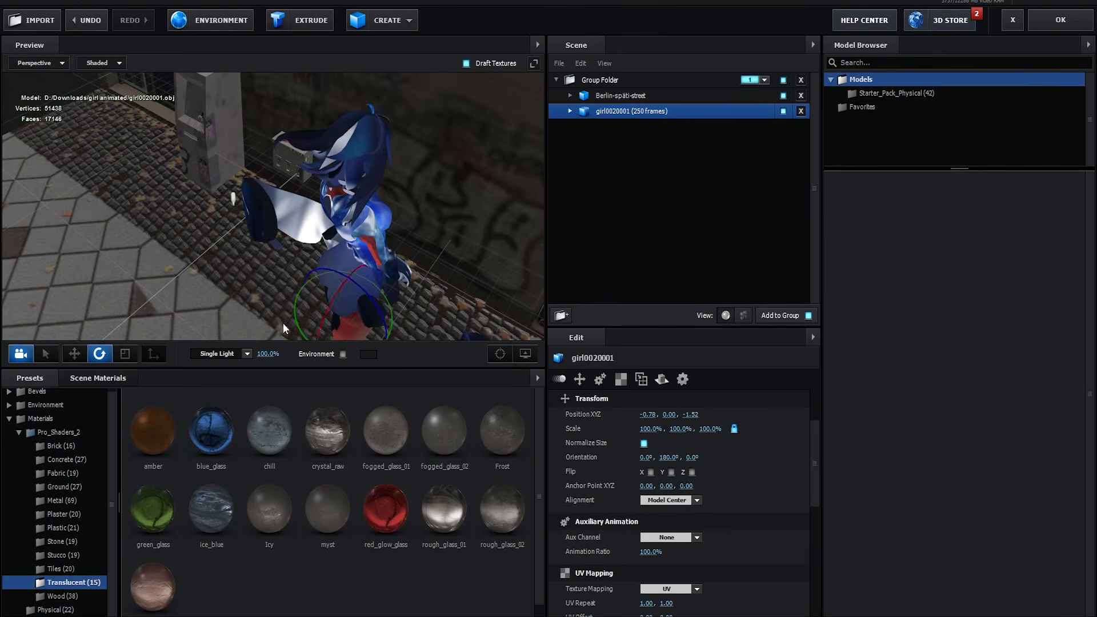
left_click_drag(297, 302, 208, 431)
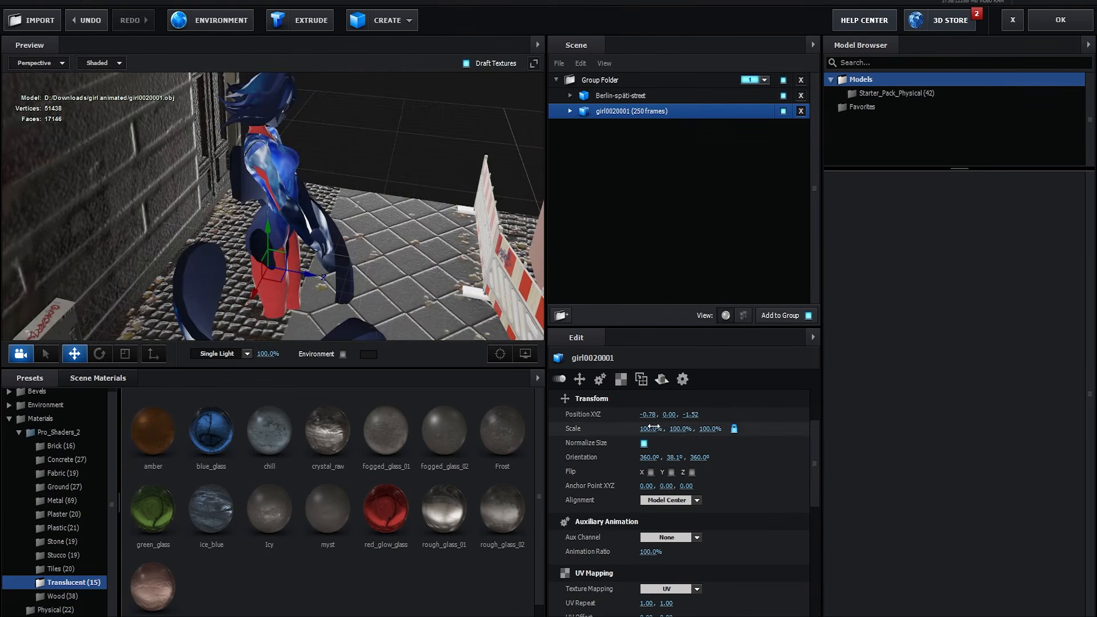
Scale the girl model uniformly to 65.5%, move it to about -0.36, 0.39, -1.92, and accept the scene setup.
left_click_drag(654, 426, 602, 423)
left_click_drag(400, 303, 224, 237)
mouse_move(303, 327)
left_mouse_down()
mouse_move(226, 262)
mouse_move(300, 314)
left_mouse_up()
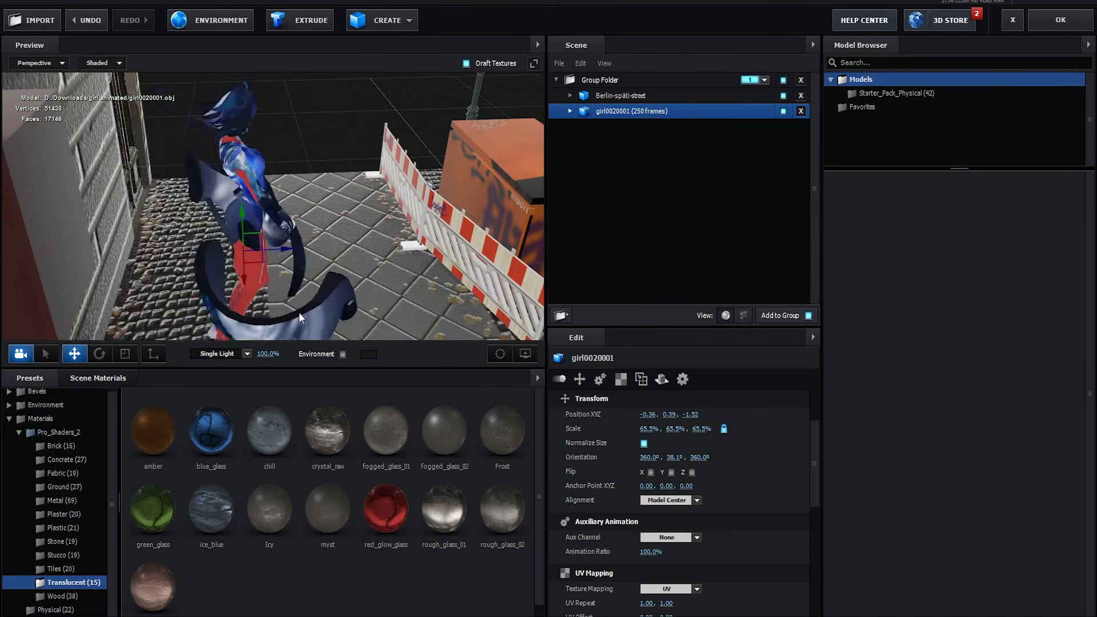
left_click_drag(286, 250, 234, 246)
left_click_drag(337, 286, 396, 266)
scroll(328, 266, "up", 2)
scroll(320, 256, "down", 5)
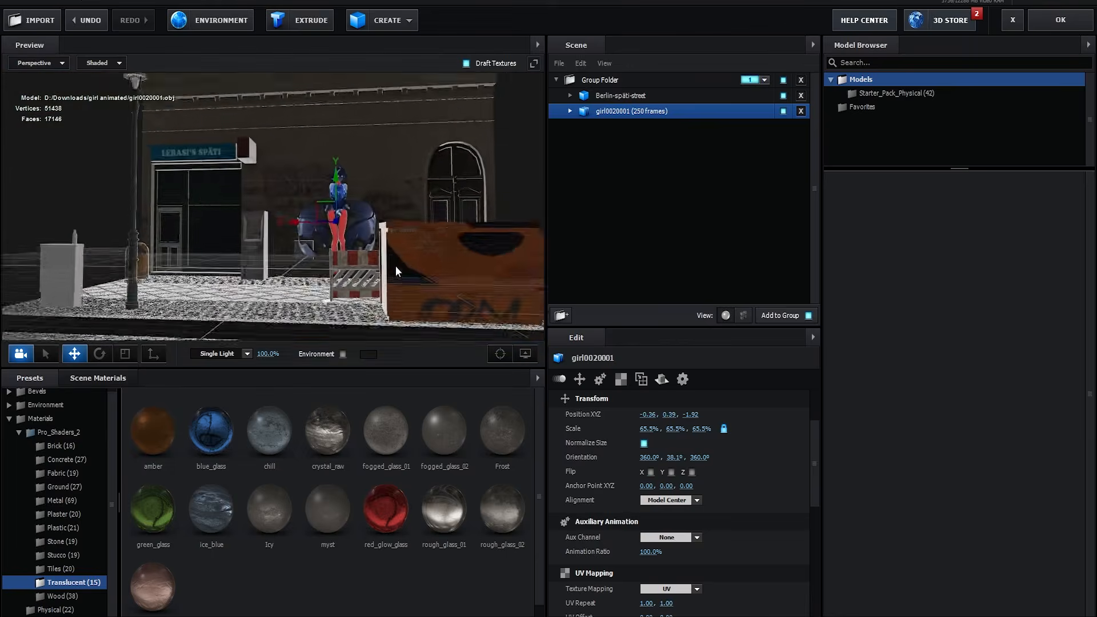
scroll(396, 265, "up", 3)
left_click(1060, 22)
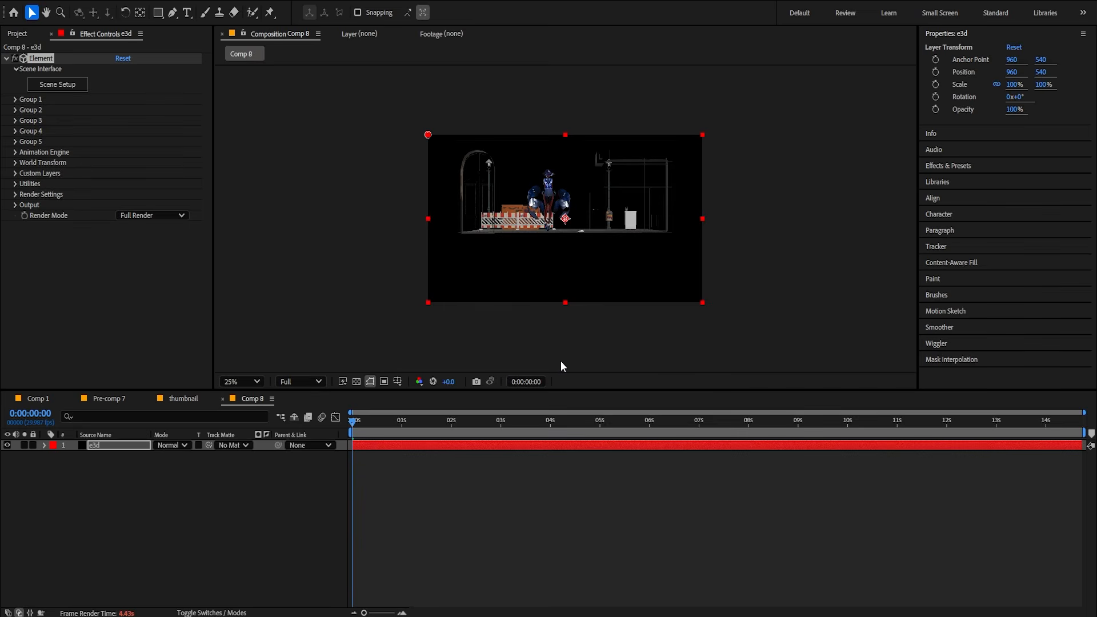
Add a two-node camera with the 50mm preset and orbit it around the street scene.
key("ctrl+alt+shift+c")
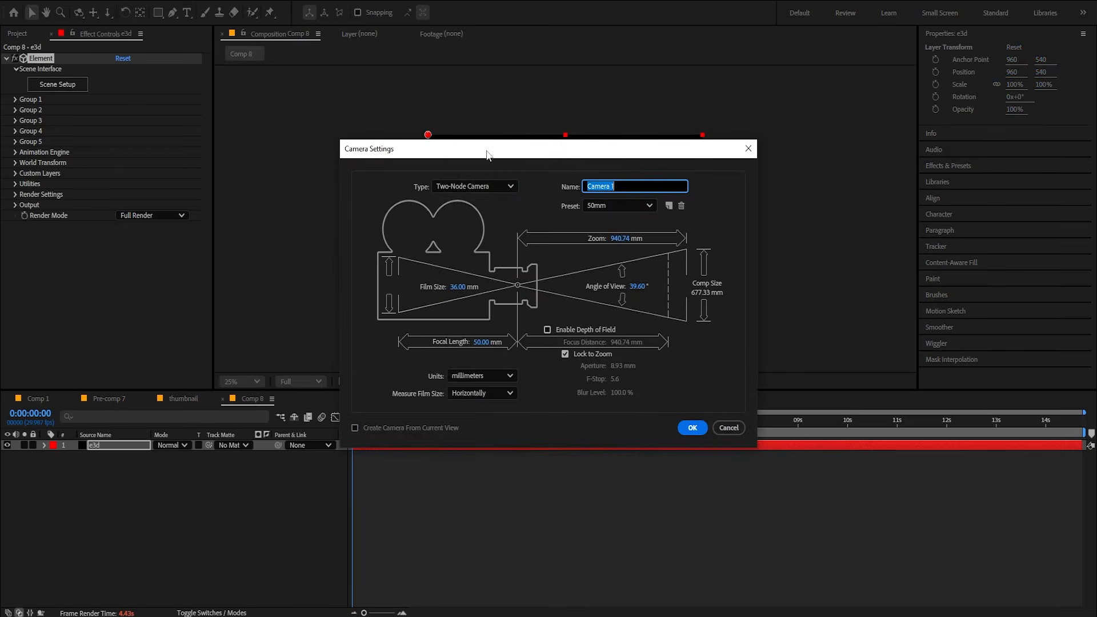
left_click(692, 427)
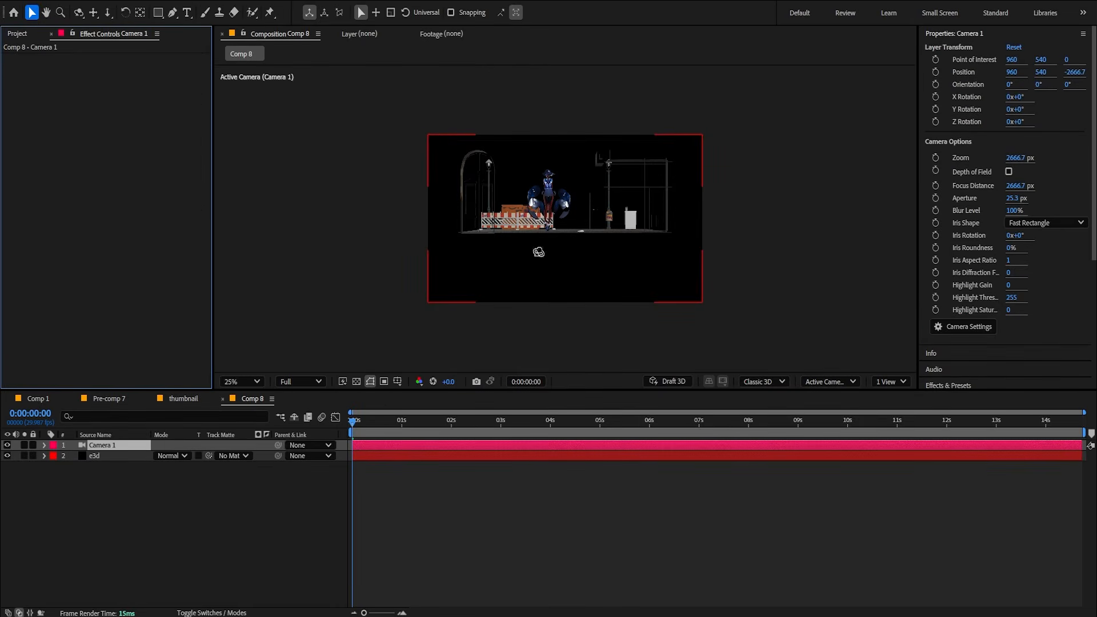
key("c")
key("c")
key("c")
key("c")
key("c")
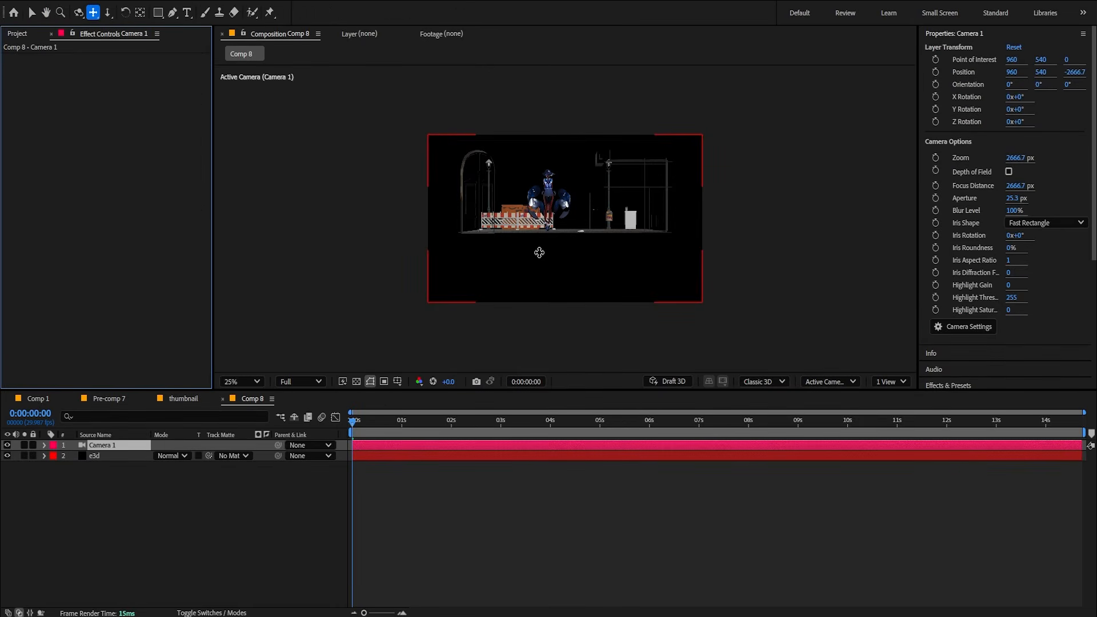
left_click_drag(571, 268, 554, 233)
Dolly, orbit and pan the camera to frame the girl behind the striped barrier, at position about 815.7, 532.1, 745.3.
key("c")
key("c")
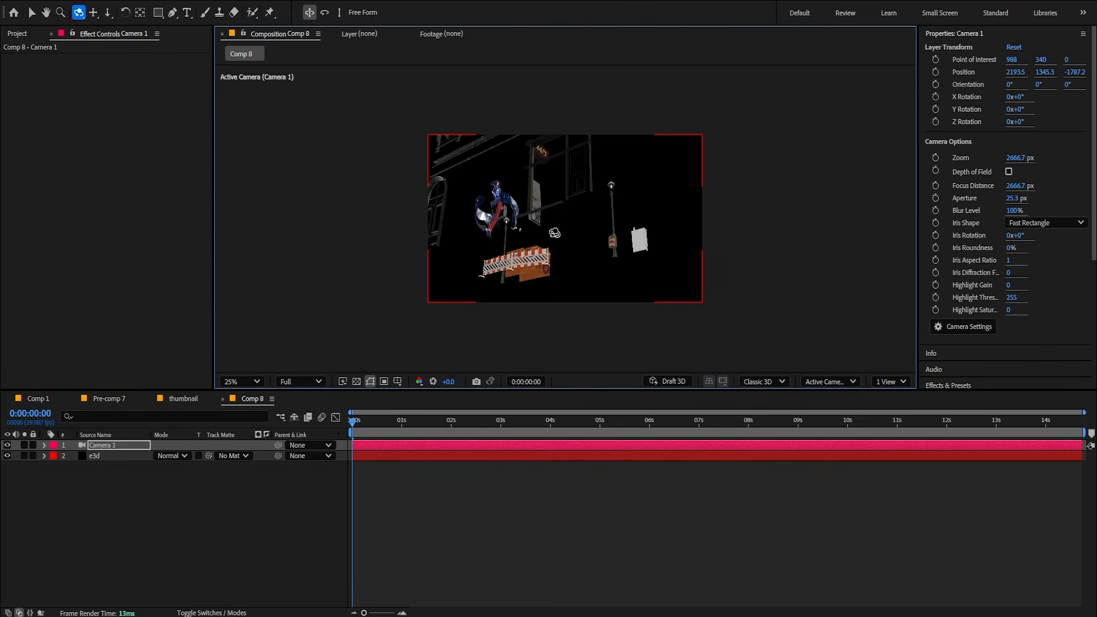
key("c")
key("c")
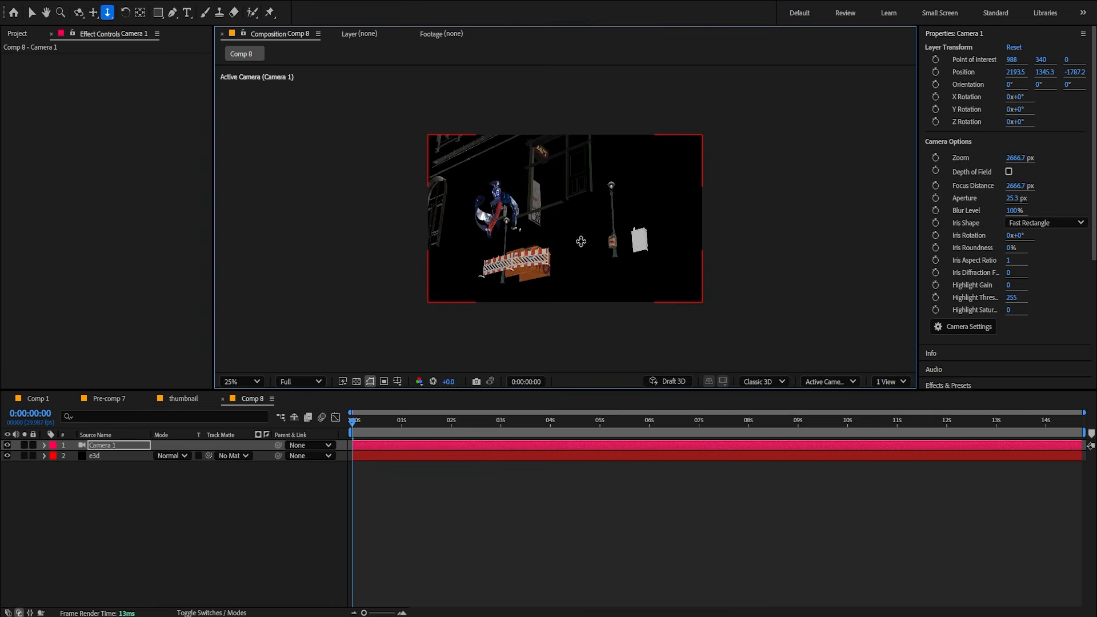
key("c")
key("c")
key("c")
left_click_drag(583, 320, 478, 267)
key("c")
key("c")
key("c")
left_click_drag(622, 273, 564, 157)
key("c")
key("c")
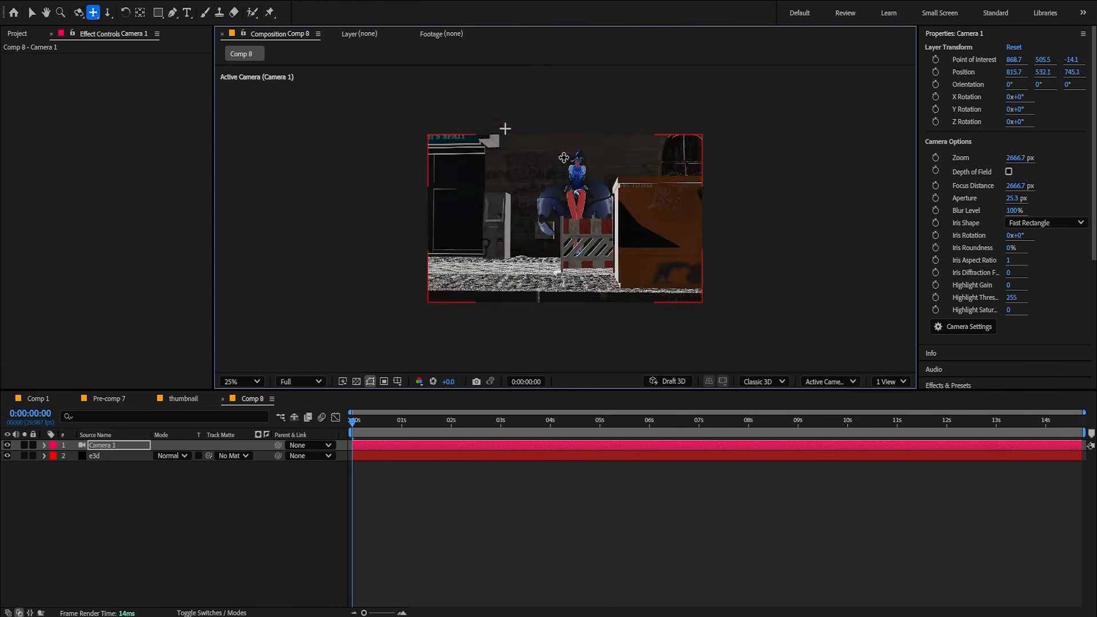
Adjust the camera to position about 868.7, 598.4, 741.8 and save the project.
key("c")
key("c")
mouse_move(575, 219)
left_mouse_down()
mouse_move(572, 247)
mouse_move(578, 217)
left_mouse_up()
key("c")
key("c")
key("ctrl+s")
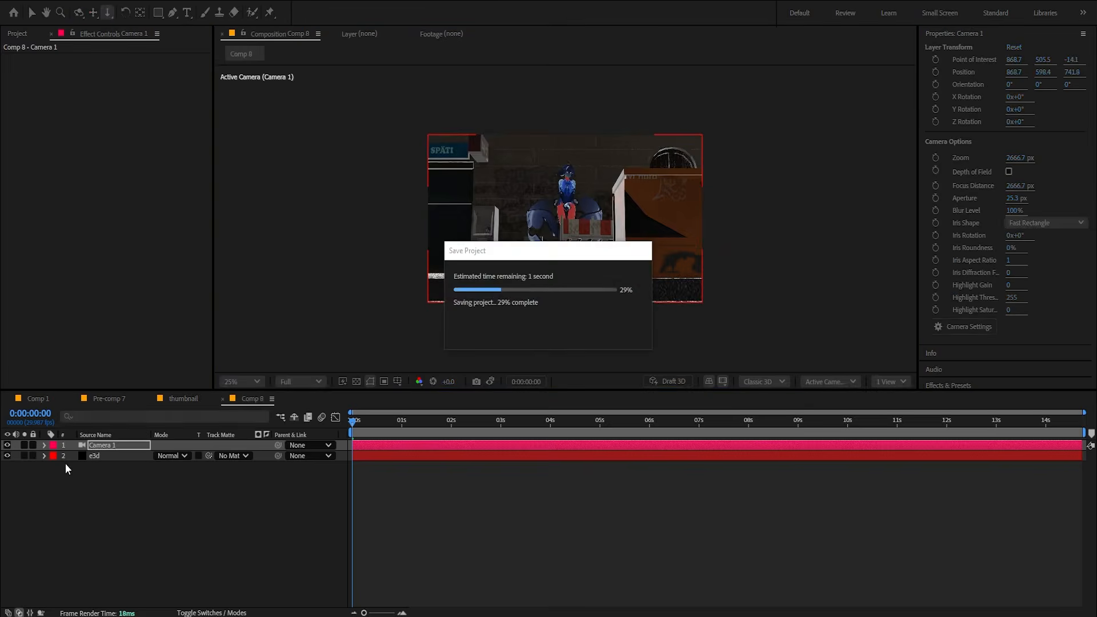
Enable ambient occlusion in the e3d layer's Element render settings and set the AO mode to Ray-Traced.
left_click(94, 456)
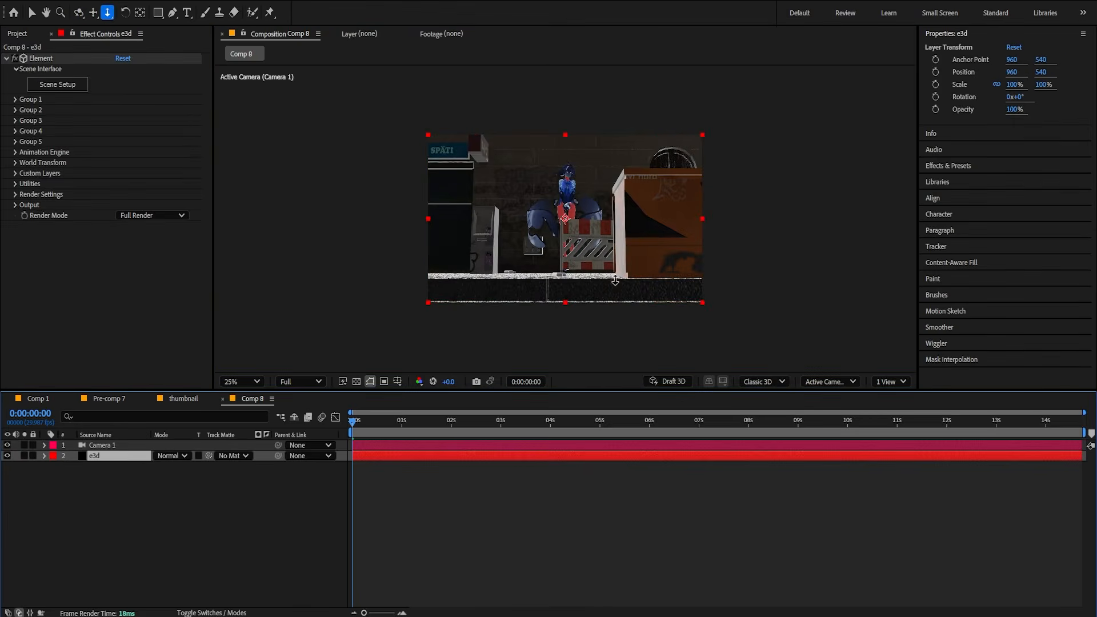
key("v")
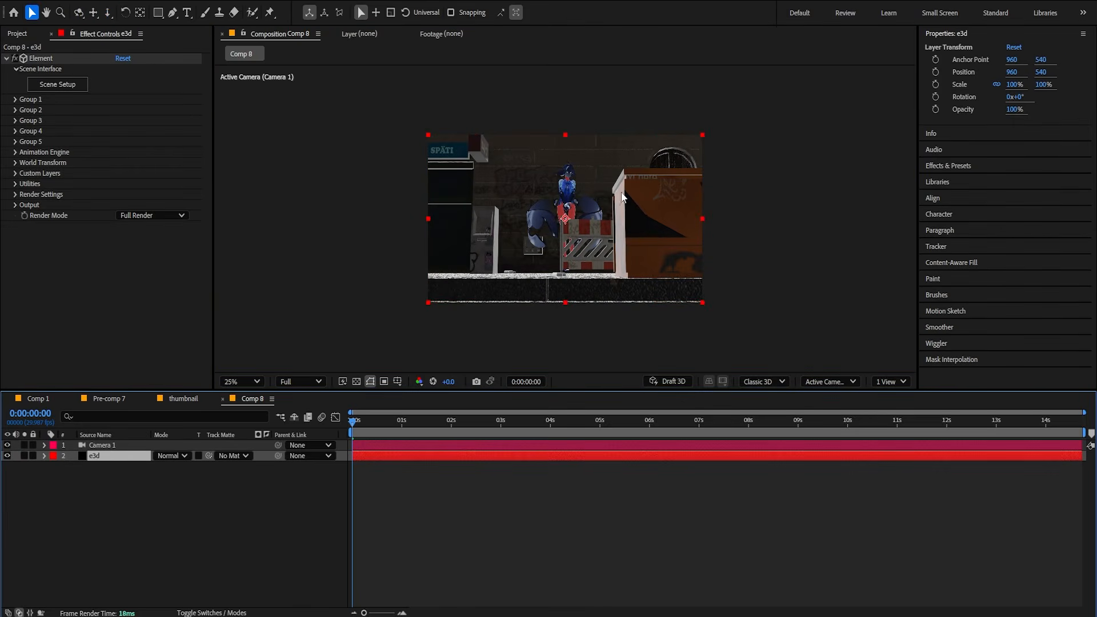
left_click(15, 195)
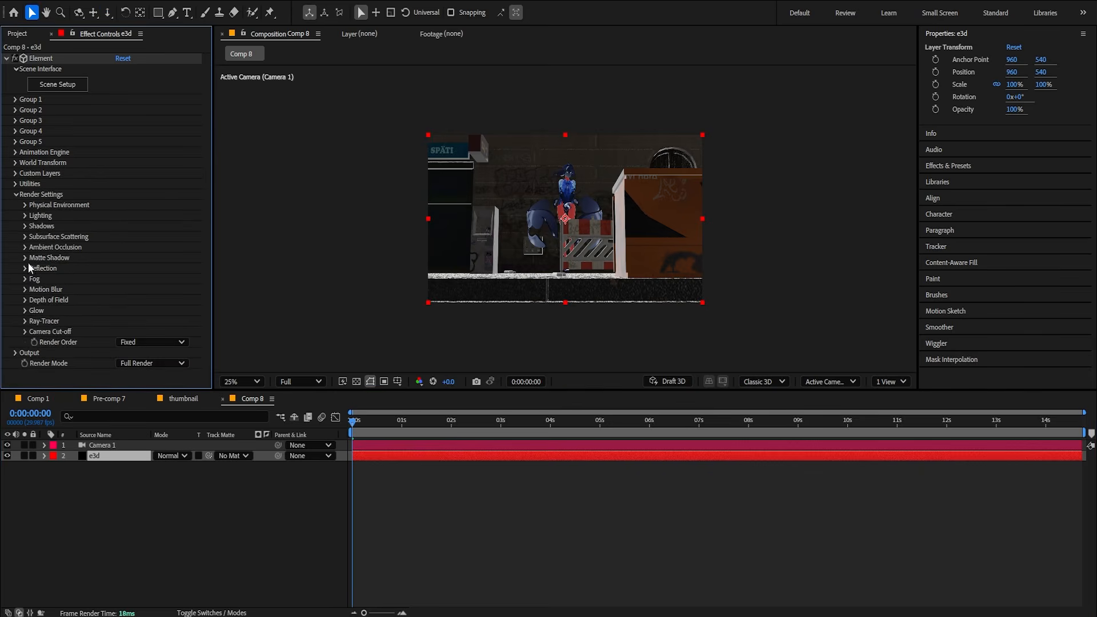
left_click(25, 247)
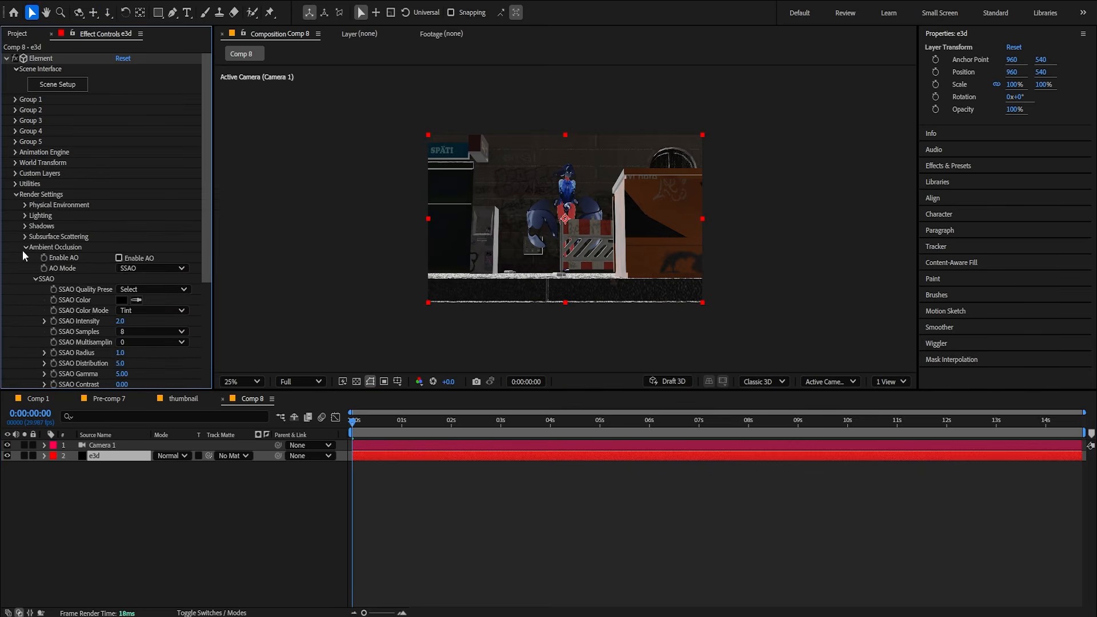
left_click(119, 259)
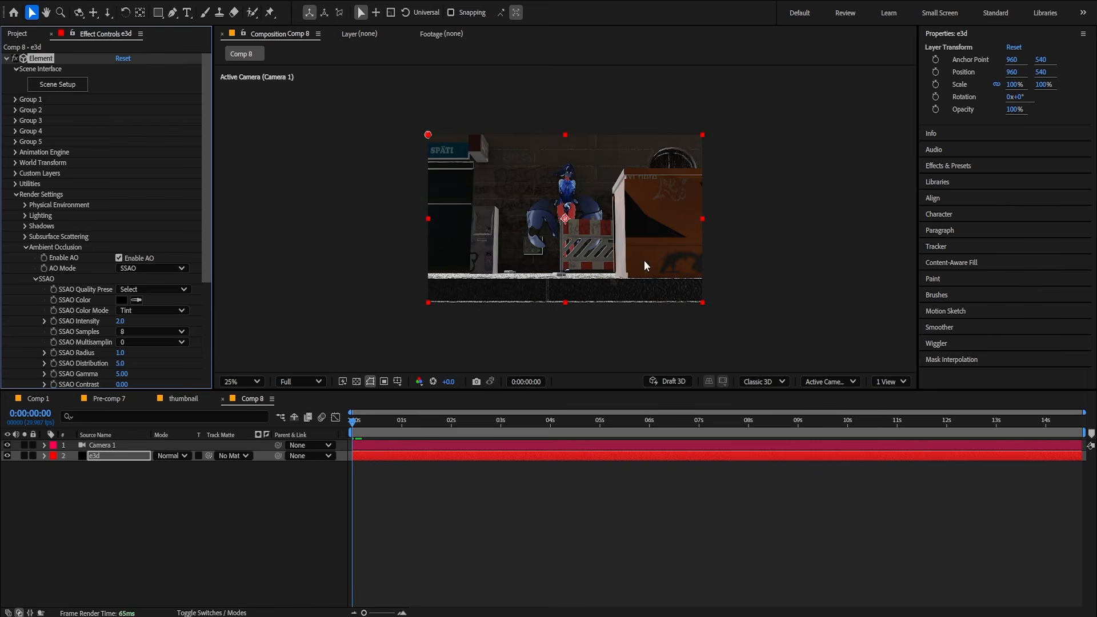
left_click(158, 269)
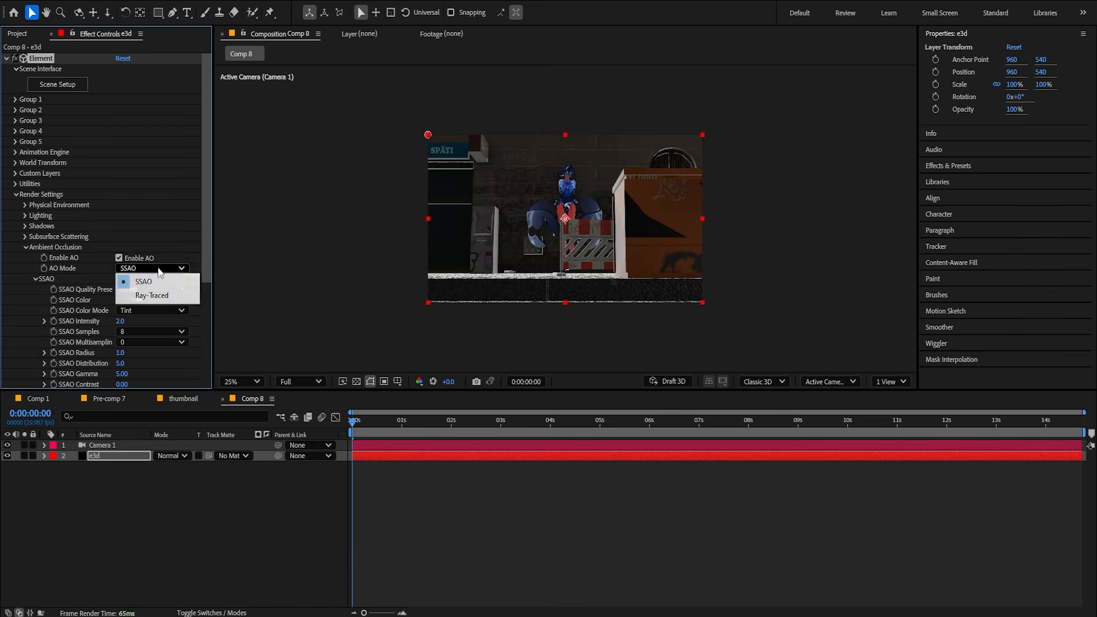
left_click(152, 296)
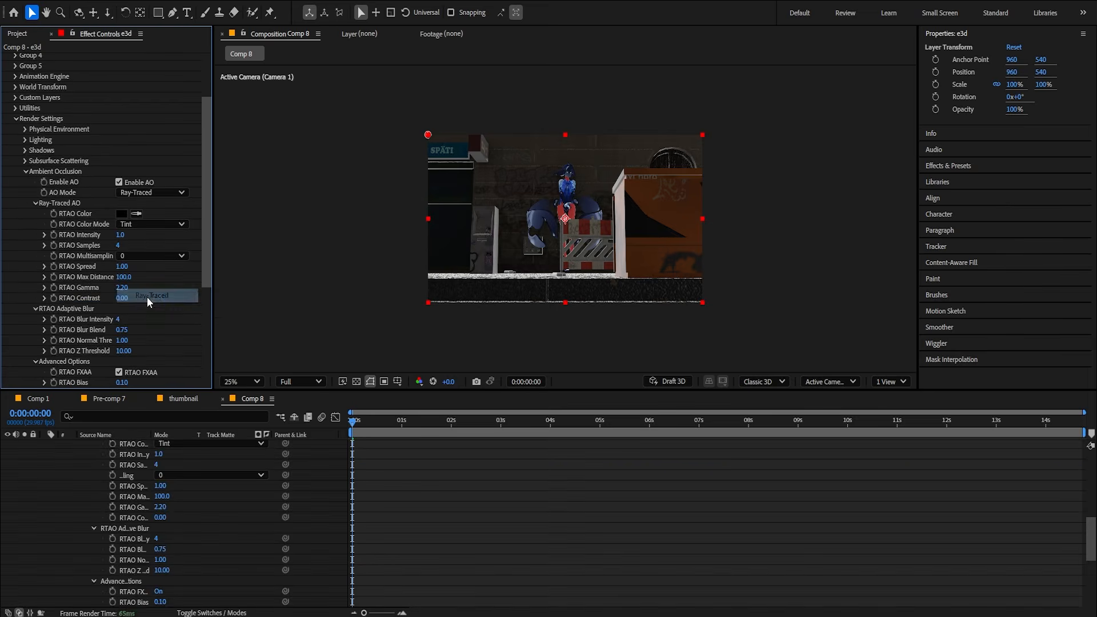
Try an RTAO intensity of 0.9, restore it to 1.0, and inspect the ambient occlusion up close.
left_click(120, 236)
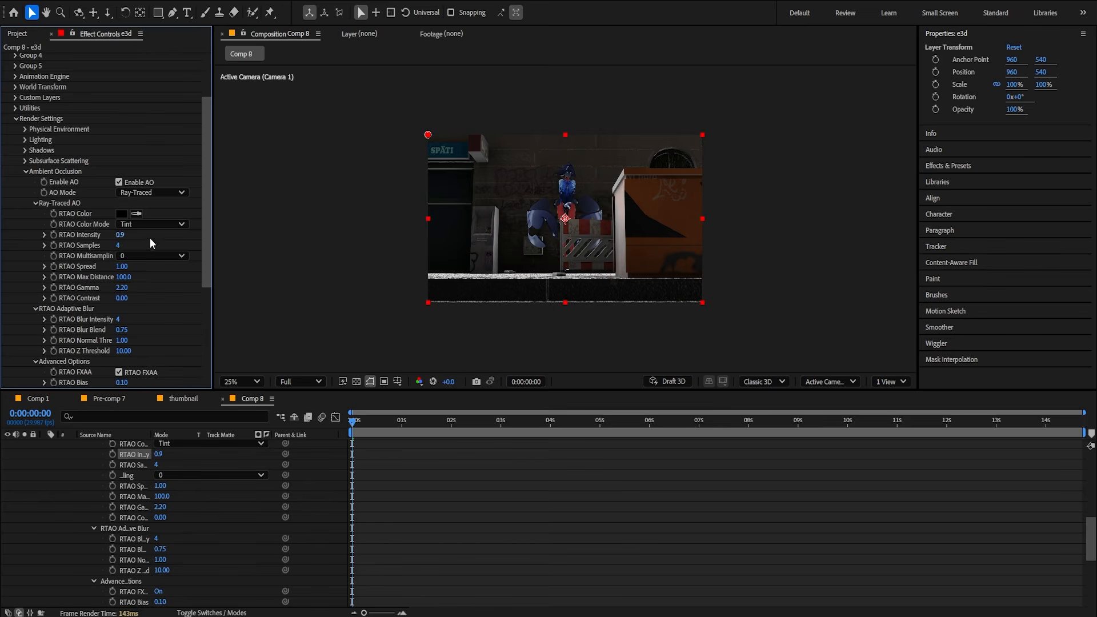
left_click(119, 246)
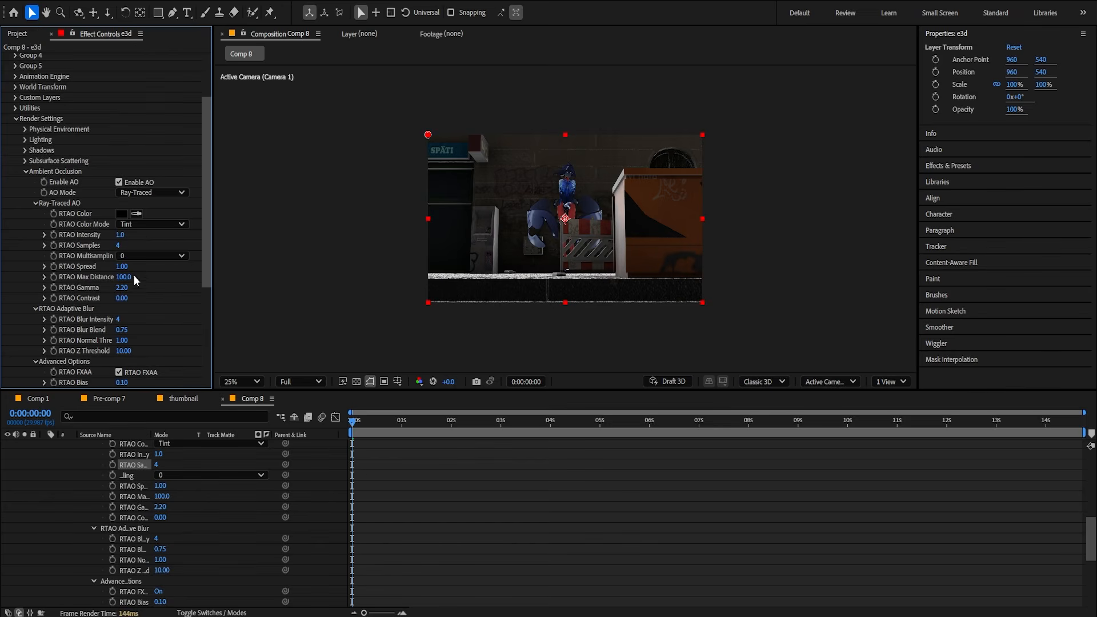
left_click(147, 256)
left_click(495, 555)
scroll(563, 250, "up", 2)
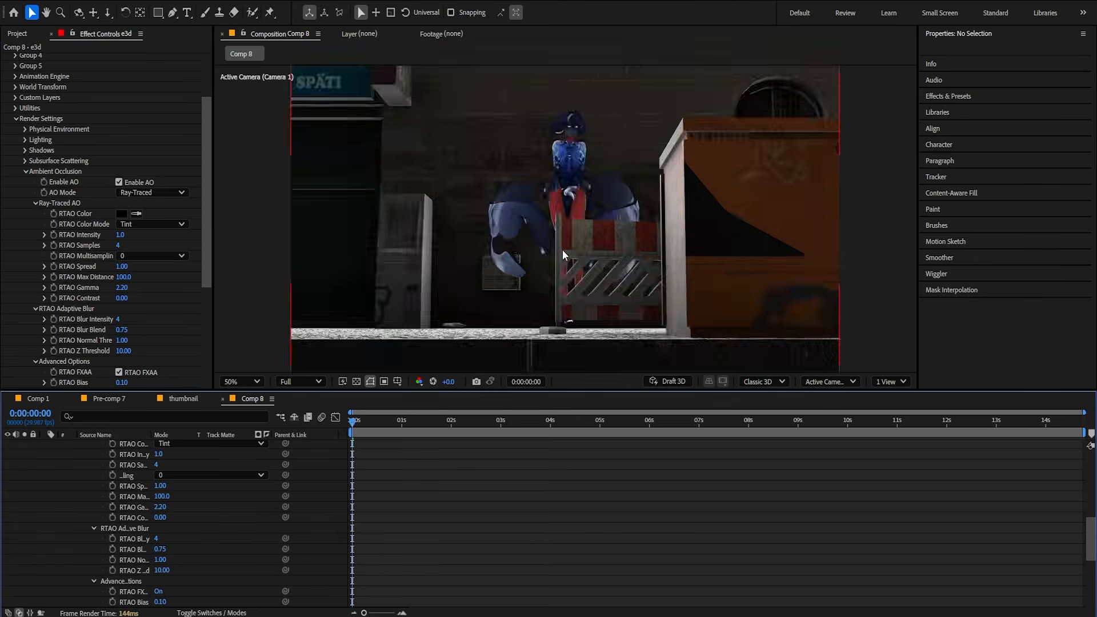
scroll(562, 250, "down", 2)
scroll(103, 492, "up", 8)
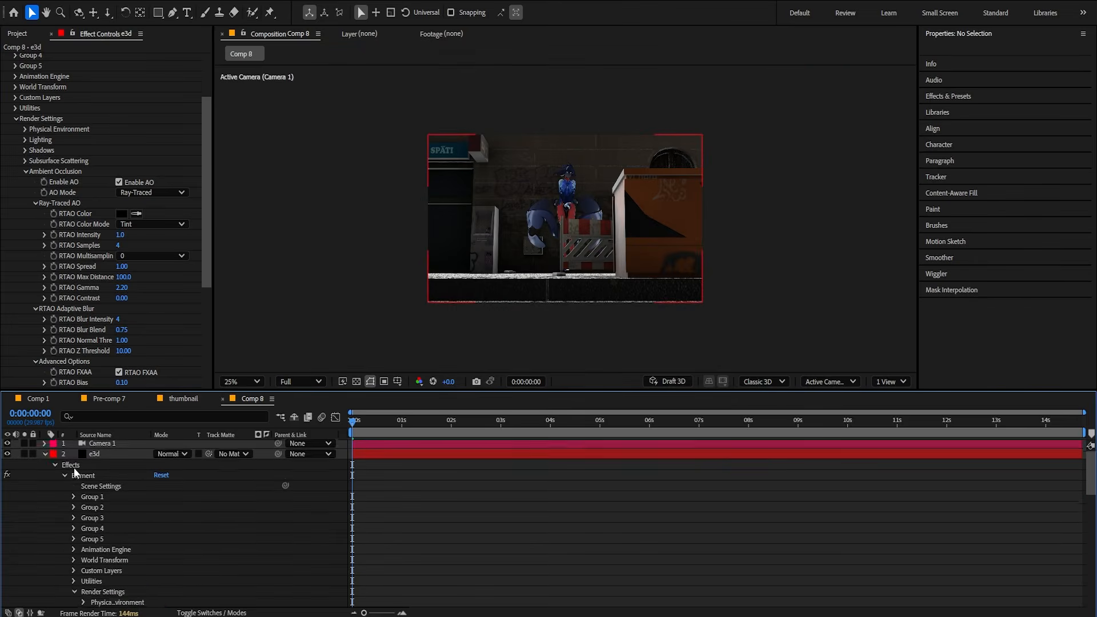
Collapse the e3d layer's properties in the timeline and enable shadows in the Element render settings.
left_click(45, 454)
left_click(24, 150)
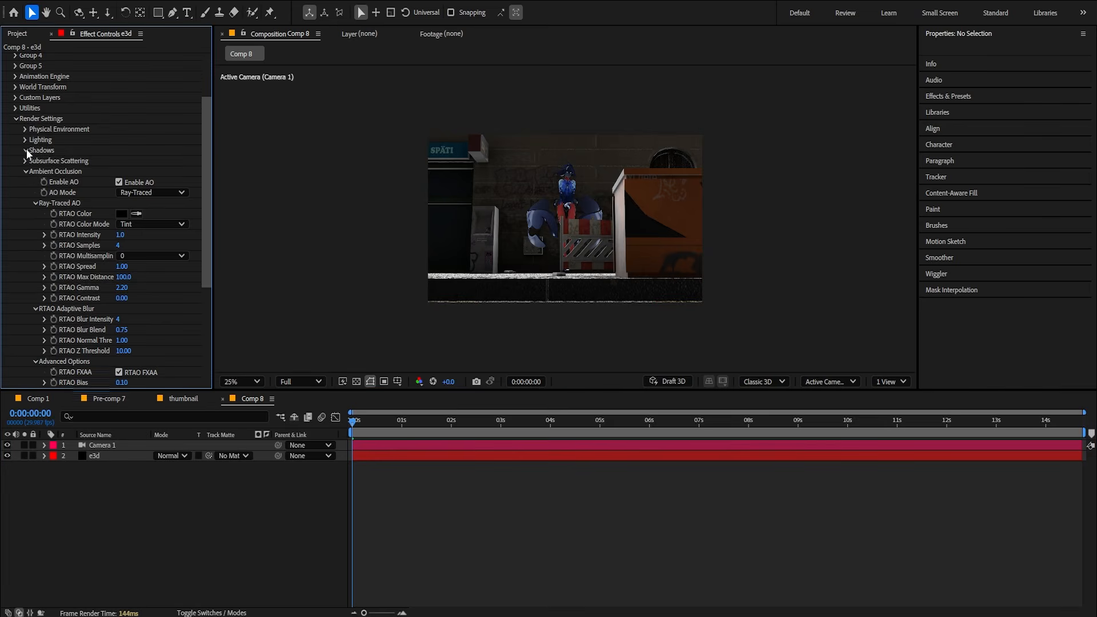
left_click(119, 162)
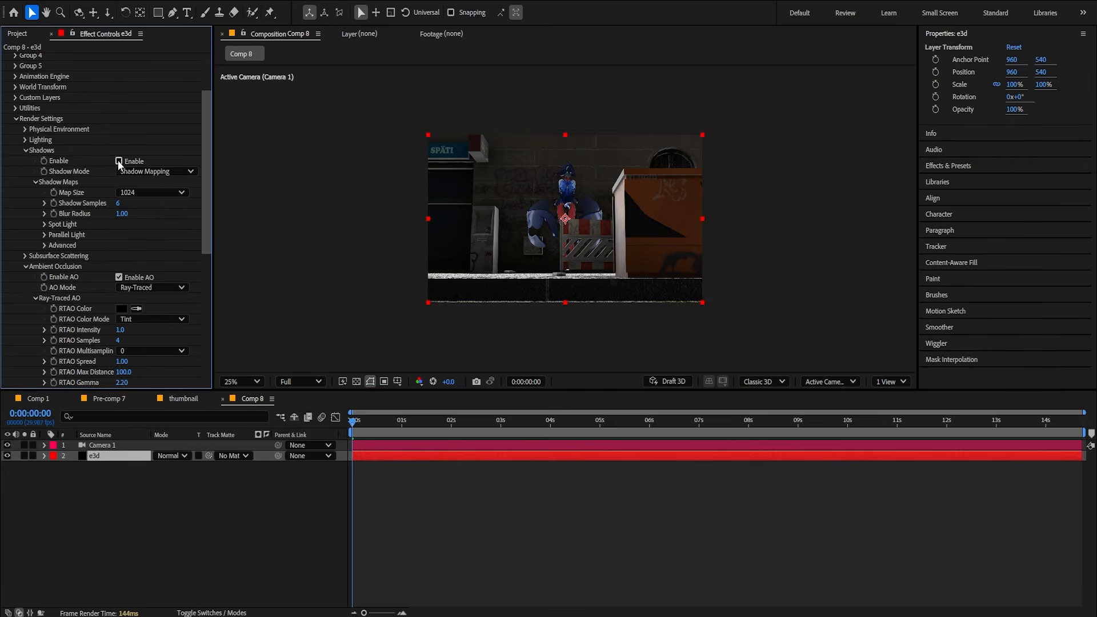
left_click(25, 150)
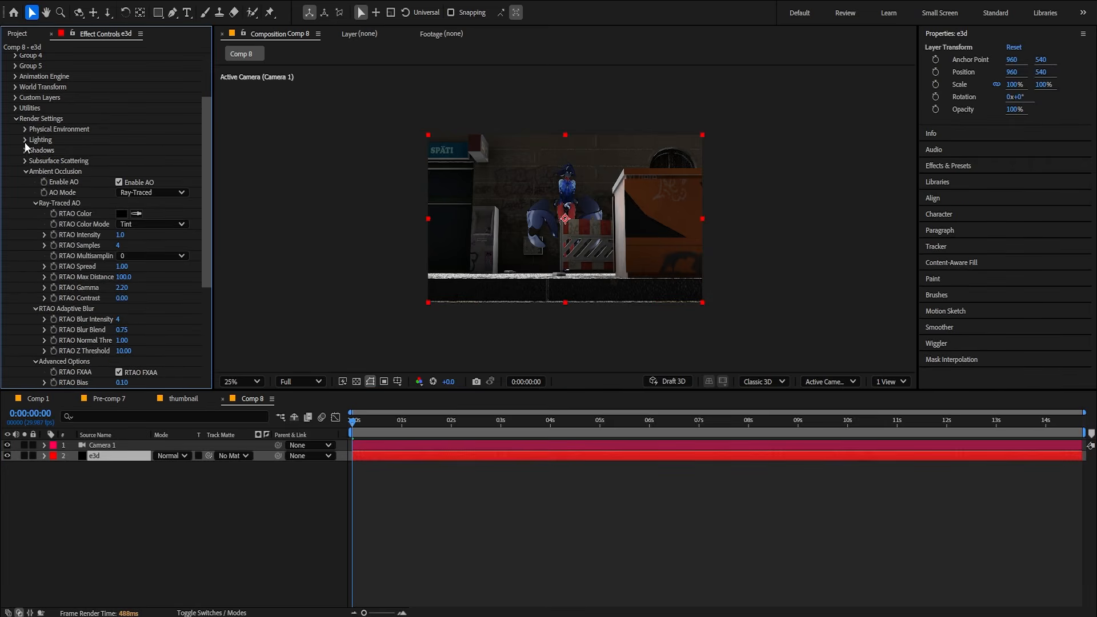
Compare the Sun and Sun Set lighting presets and set Add Lighting to Sun.
left_click(25, 141)
left_click(151, 173)
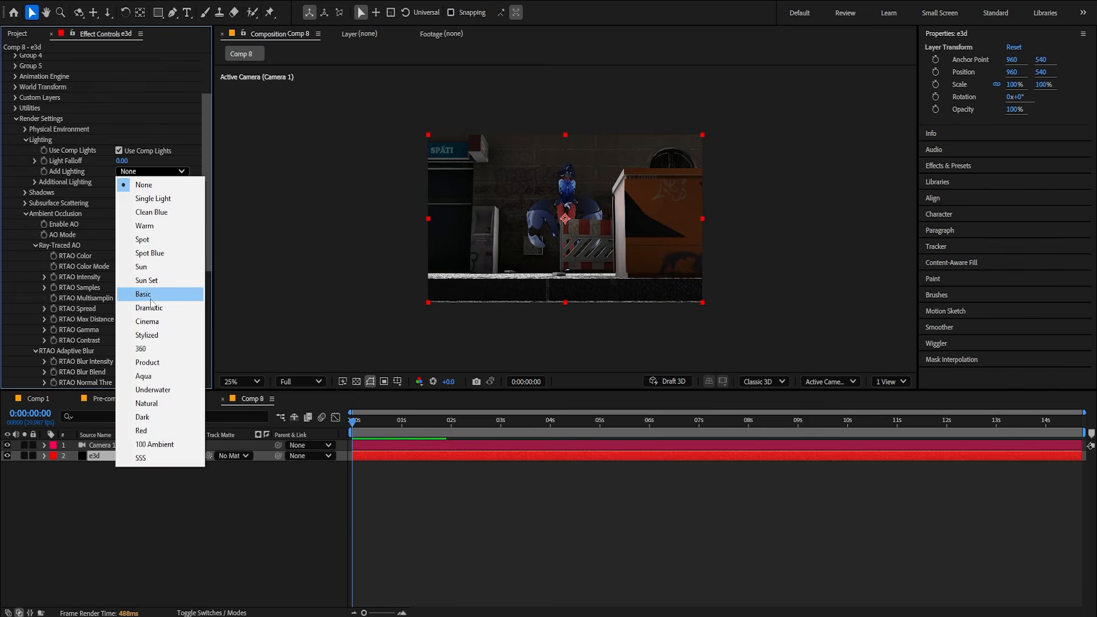
left_click(154, 267)
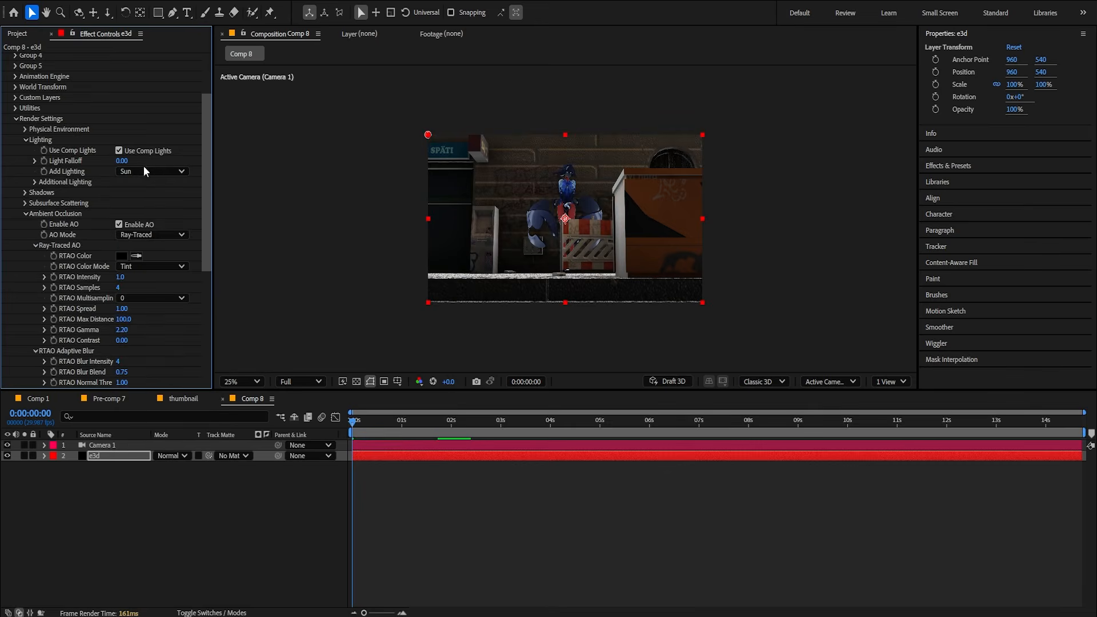
left_click(146, 171)
left_click(153, 280)
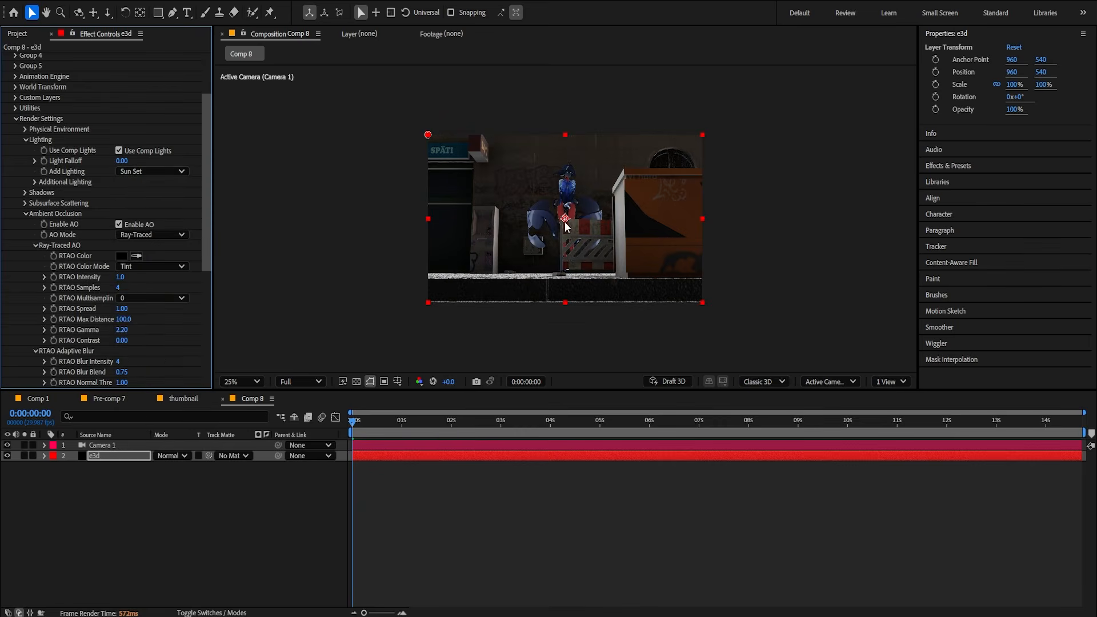
left_click(128, 174)
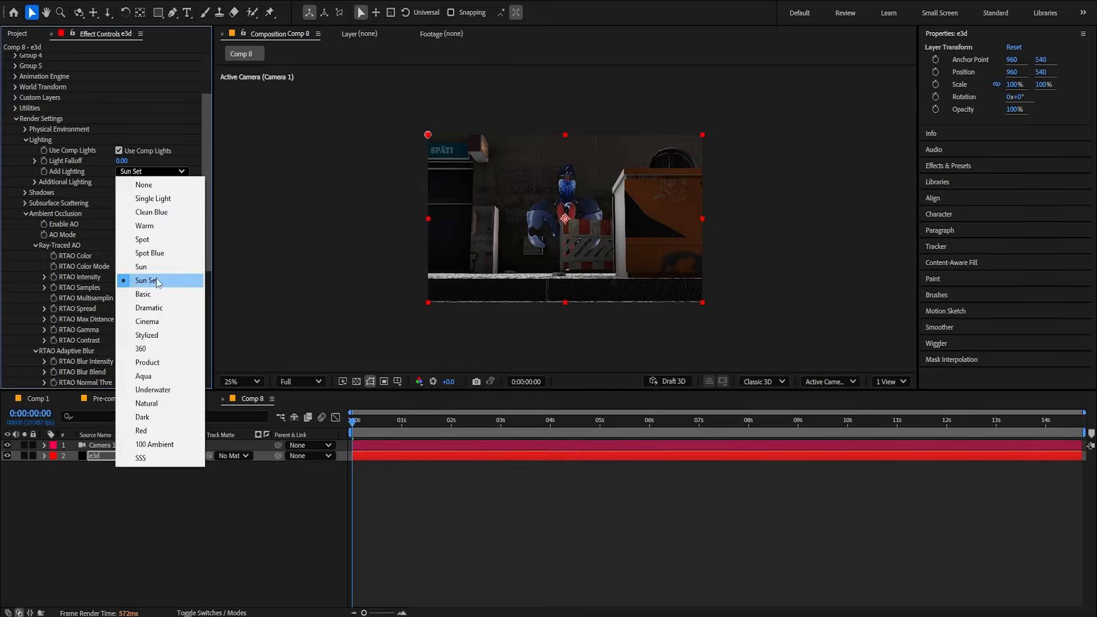
left_click(146, 269)
Enable glow in the Element render settings, set its intensity to 0.6, and check the render up close.
scroll(119, 264, "down", 6)
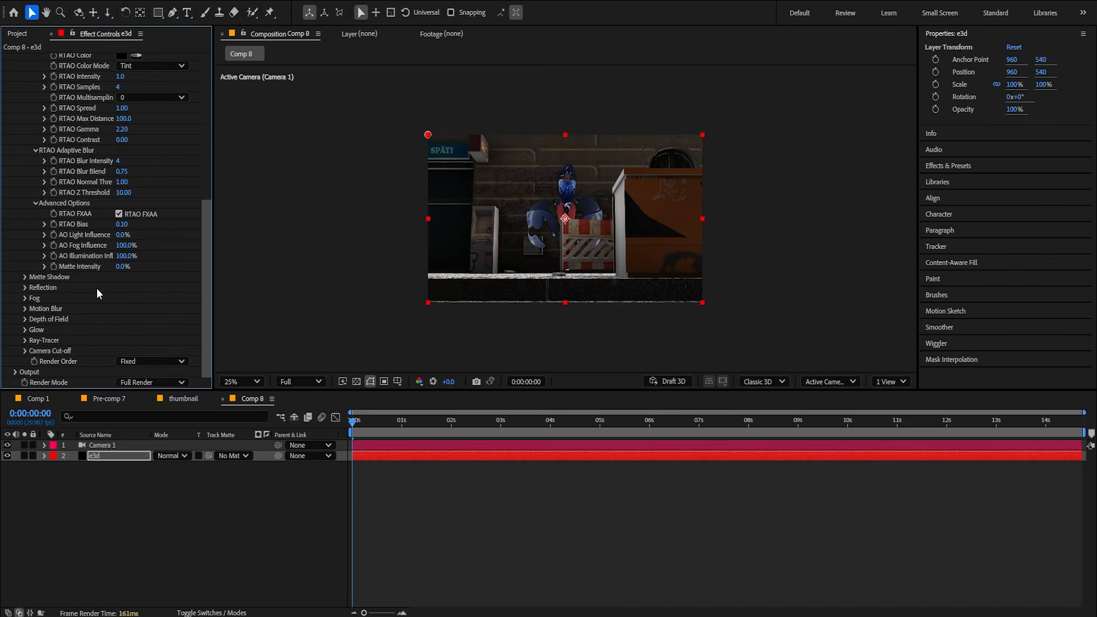
left_click(26, 330)
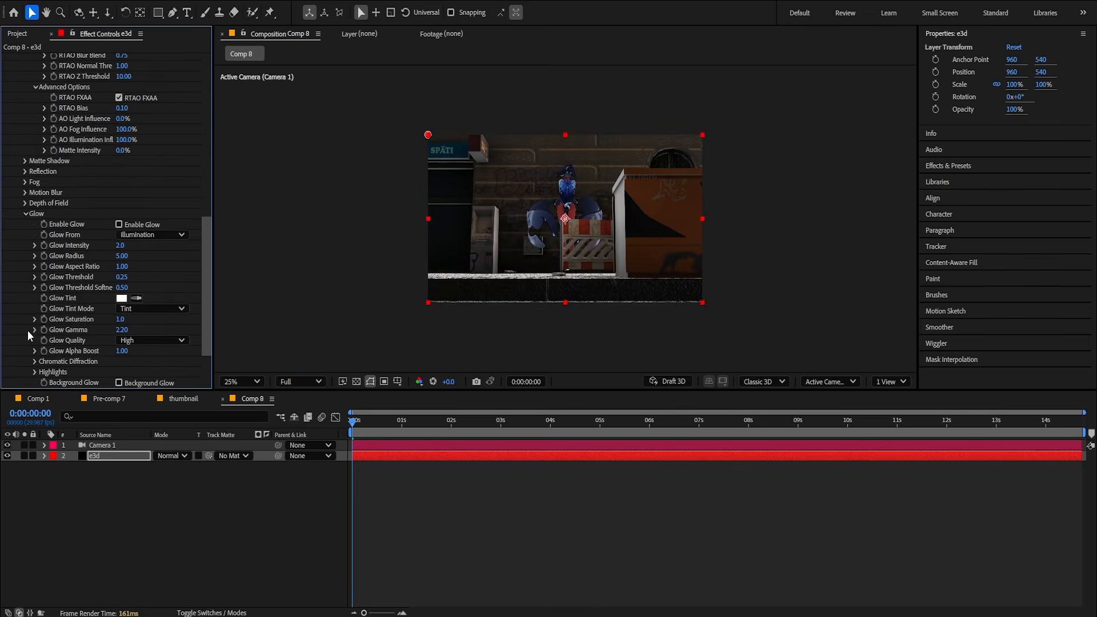
left_click(119, 225)
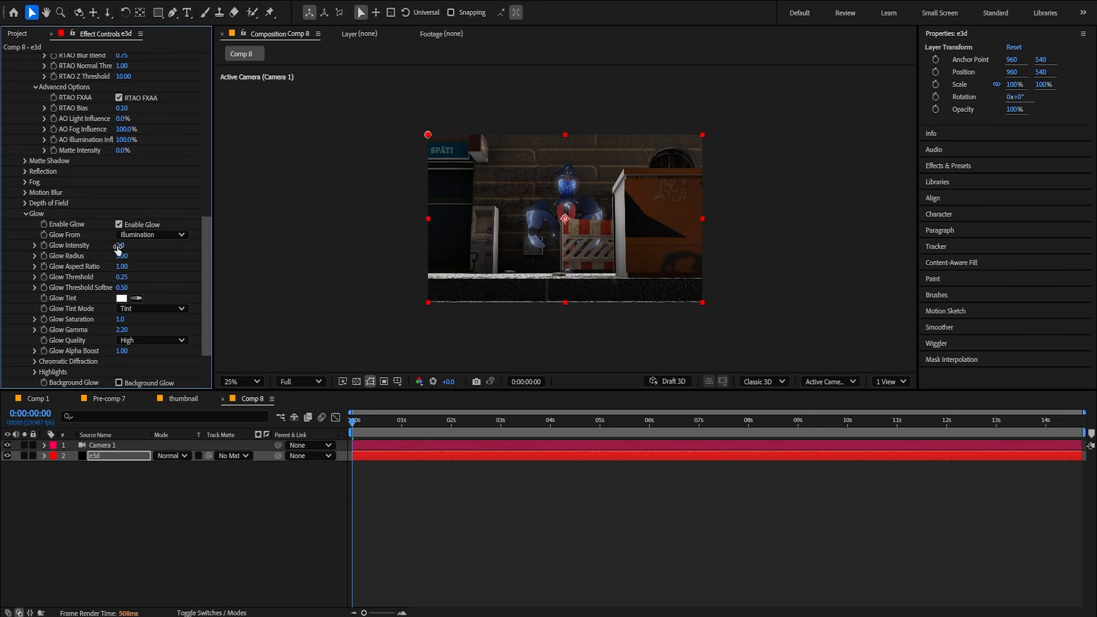
left_click_drag(117, 246, 105, 247)
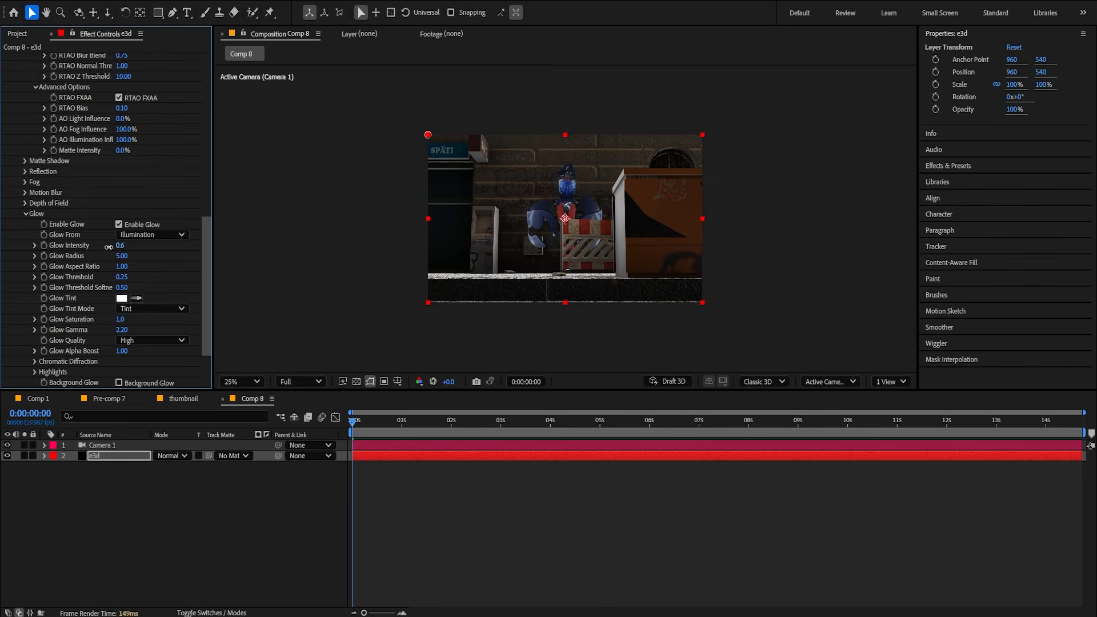
scroll(450, 208, "up", 2)
scroll(451, 208, "down", 3)
scroll(393, 306, "up", 2)
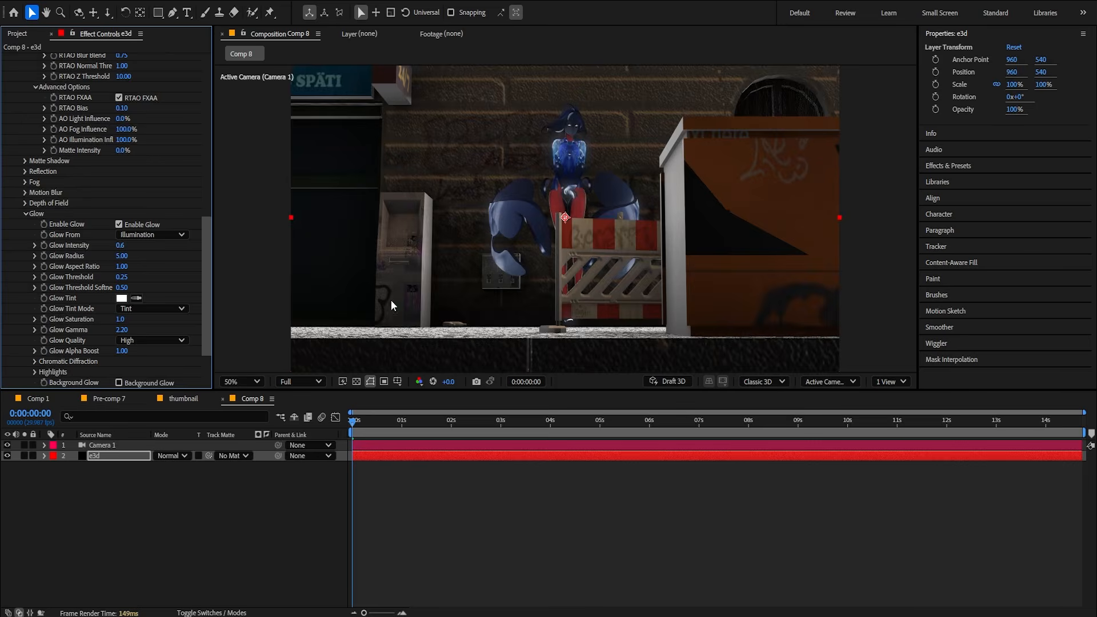
Try the Draft render mode in the Element effect and switch it back to Full Render.
scroll(69, 290, "down", 2)
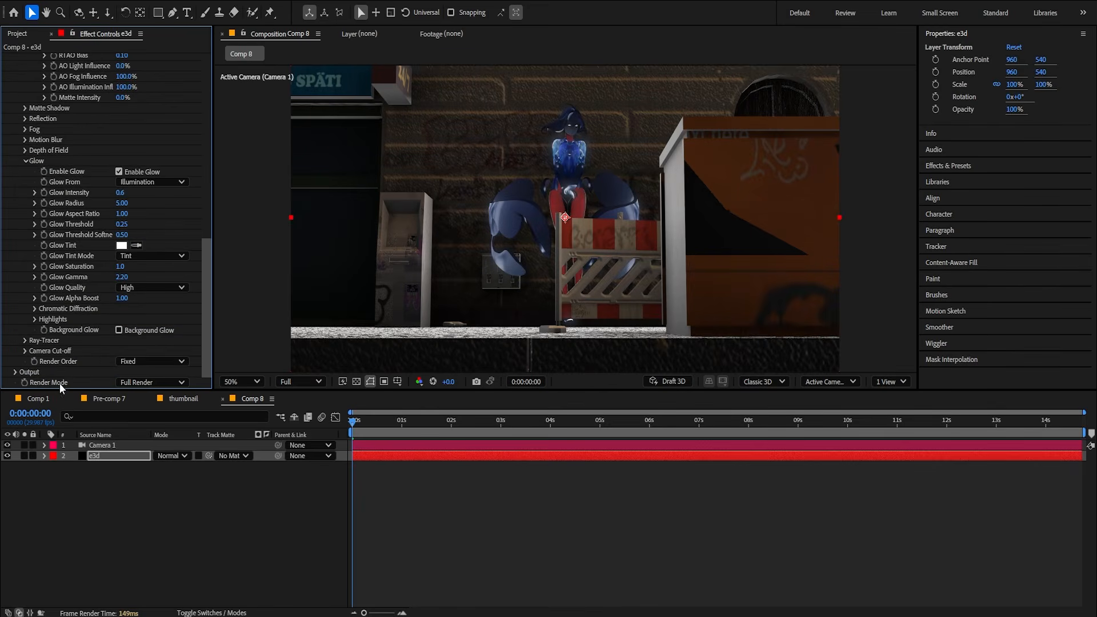
left_click(145, 382)
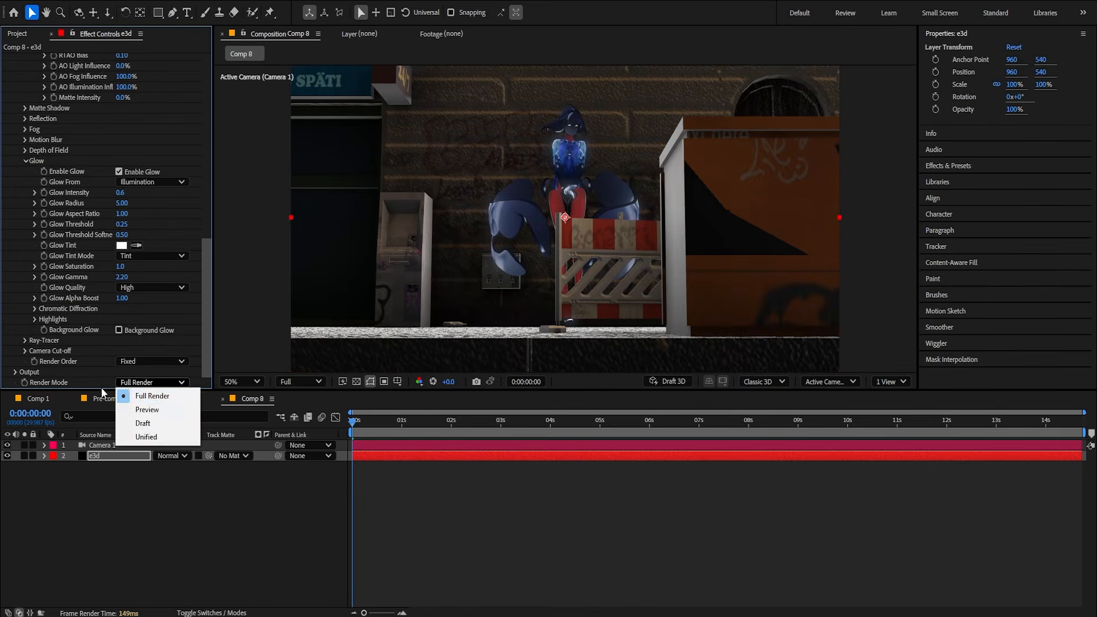
left_click(152, 426)
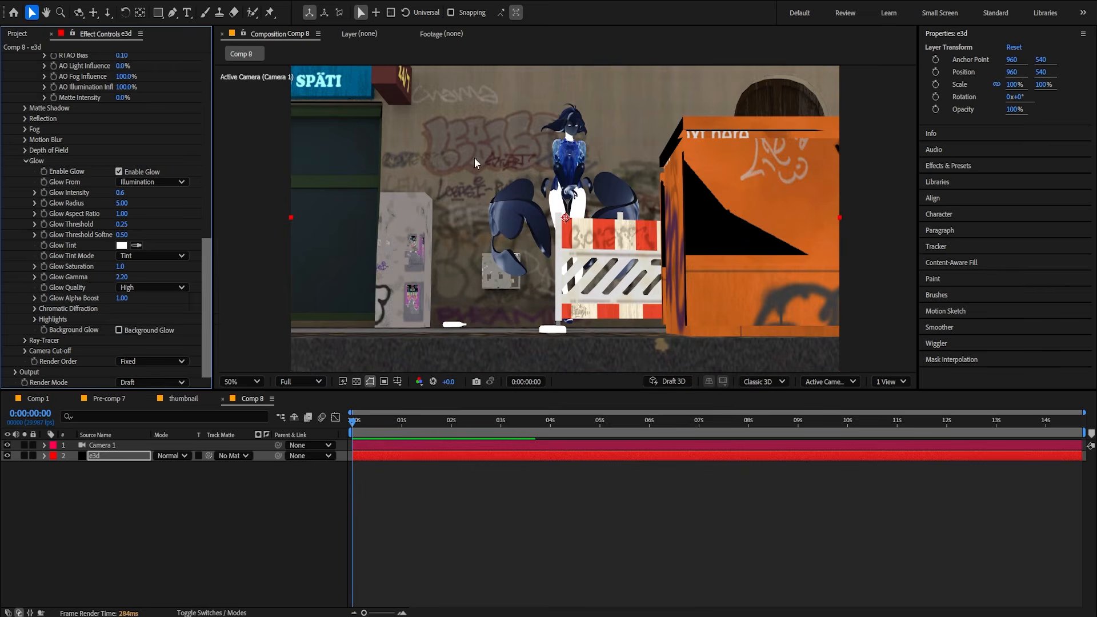
left_click(145, 382)
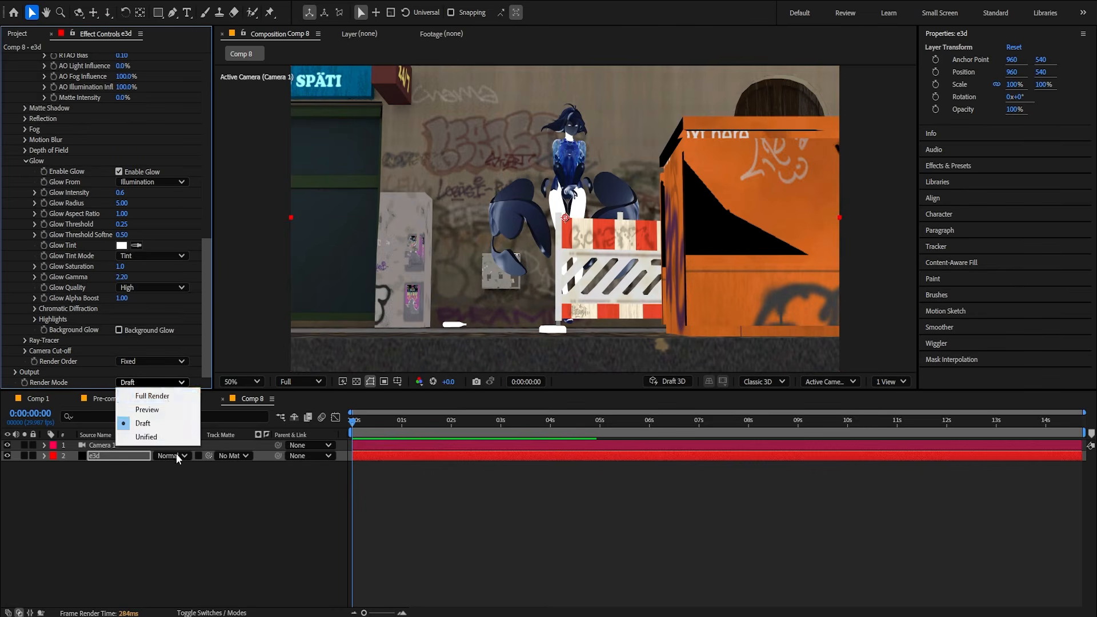
left_click(140, 394)
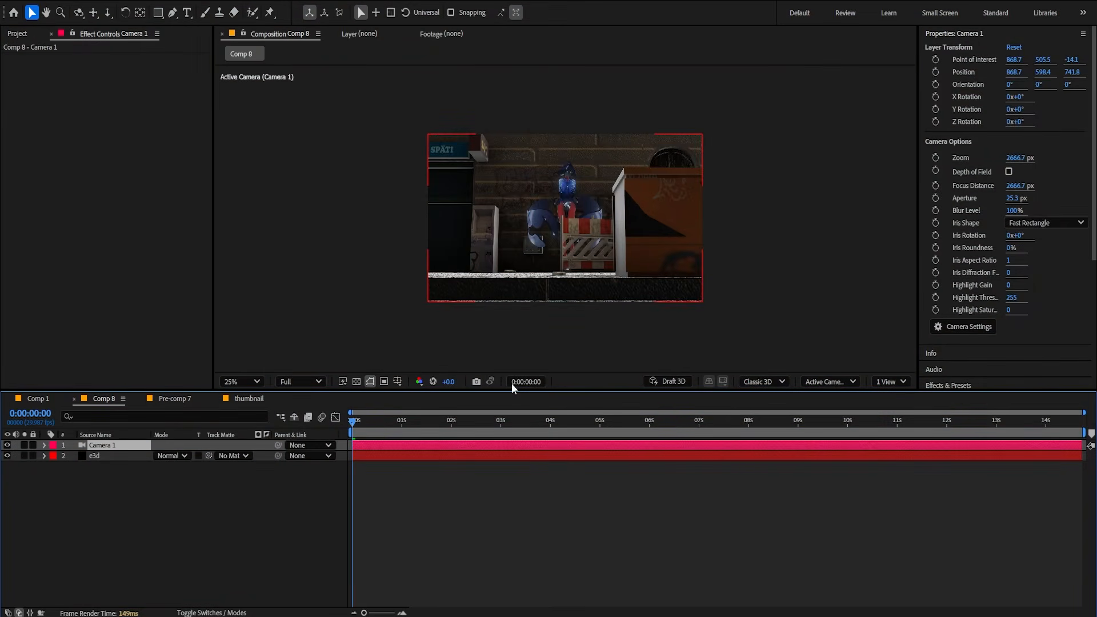
Enable keyframes for Camera 1's Point of Interest and Position and move both keyframes to 0:00:01:20.
key("p")
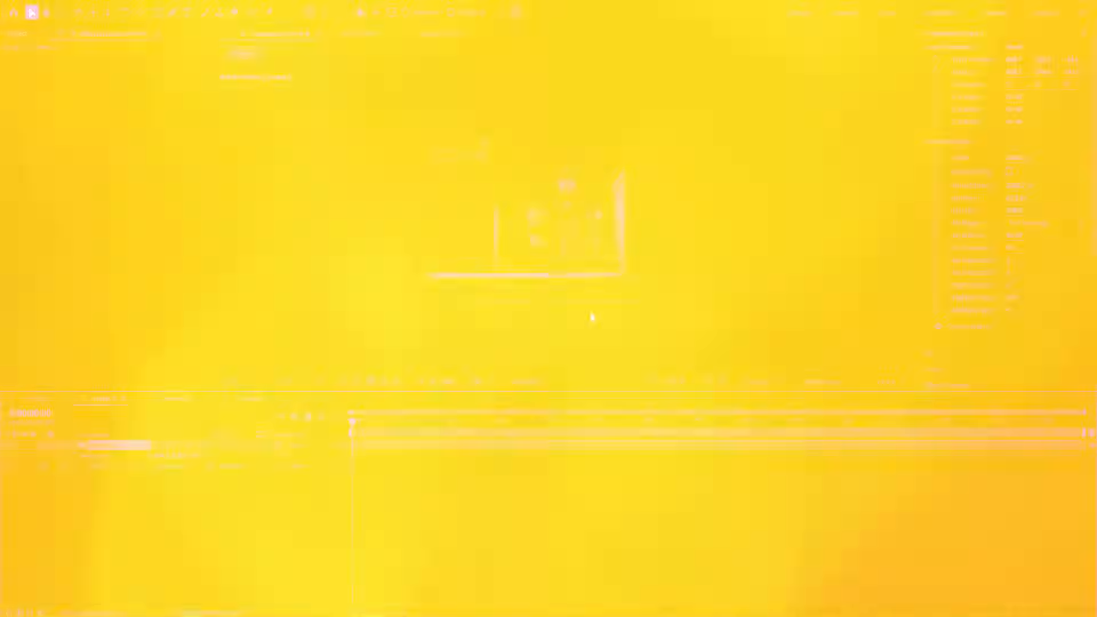
left_click(74, 457)
left_click(74, 467)
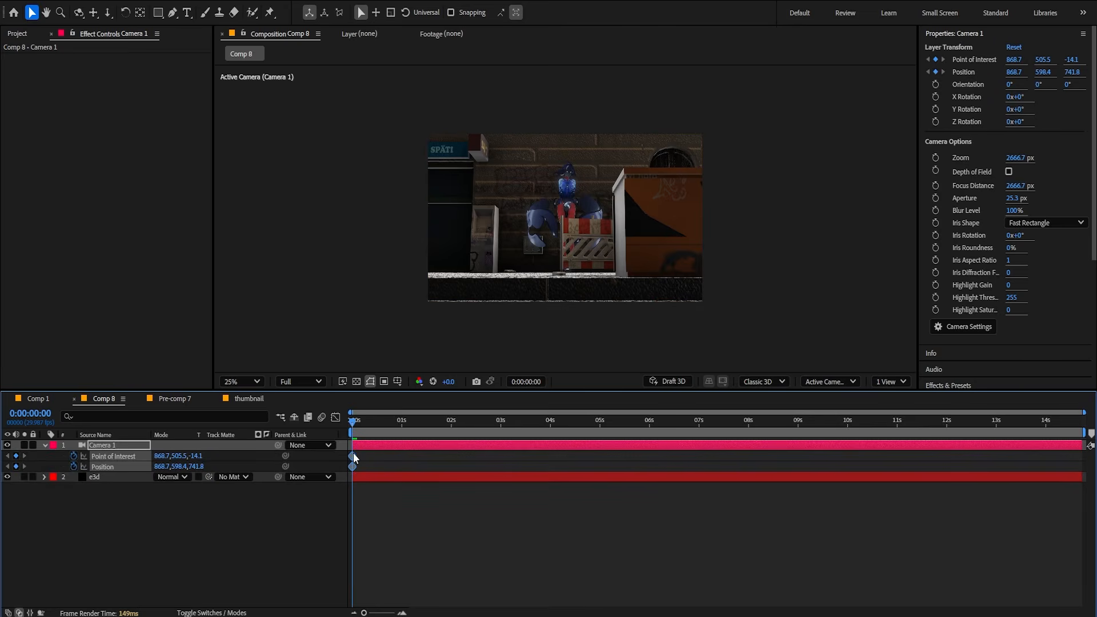
left_click_drag(354, 457, 437, 470)
left_click(436, 542)
Set Camera 1's Point of Interest Y to 695.5 at the first frame, undo the stray Position change, and save the project.
left_click_drag(178, 468, 259, 484)
key("ctrl+z")
key("ctrl+s")
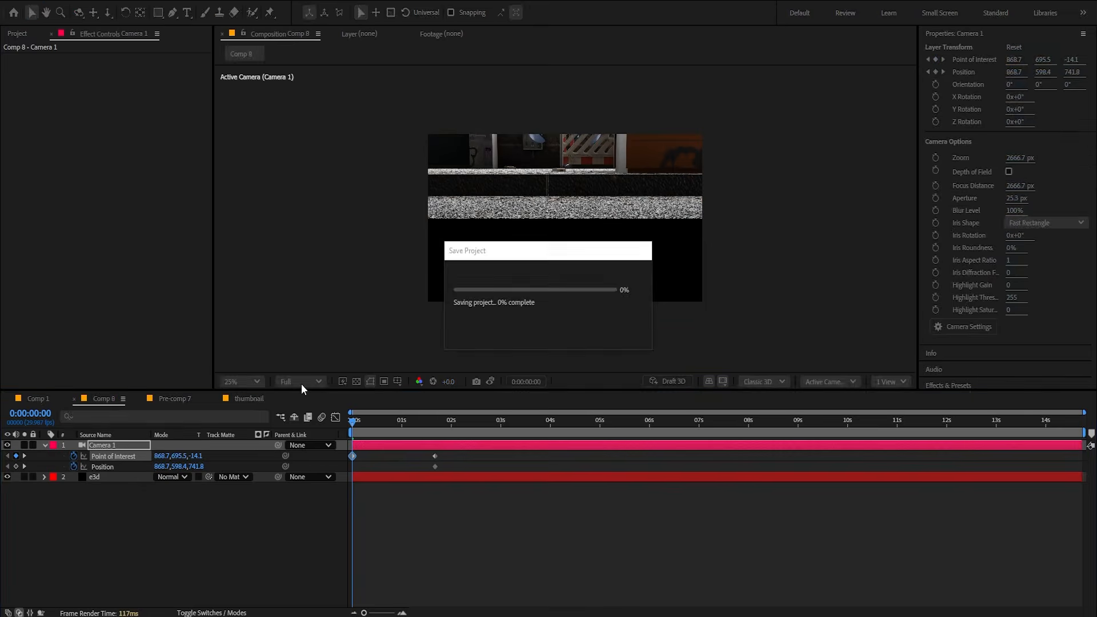
Set the e3d layer's render mode to Draft and go to the camera keyframes at 0:00:01:20.
left_click(104, 476)
scroll(150, 372, "down", 10)
left_click(506, 533)
key("k")
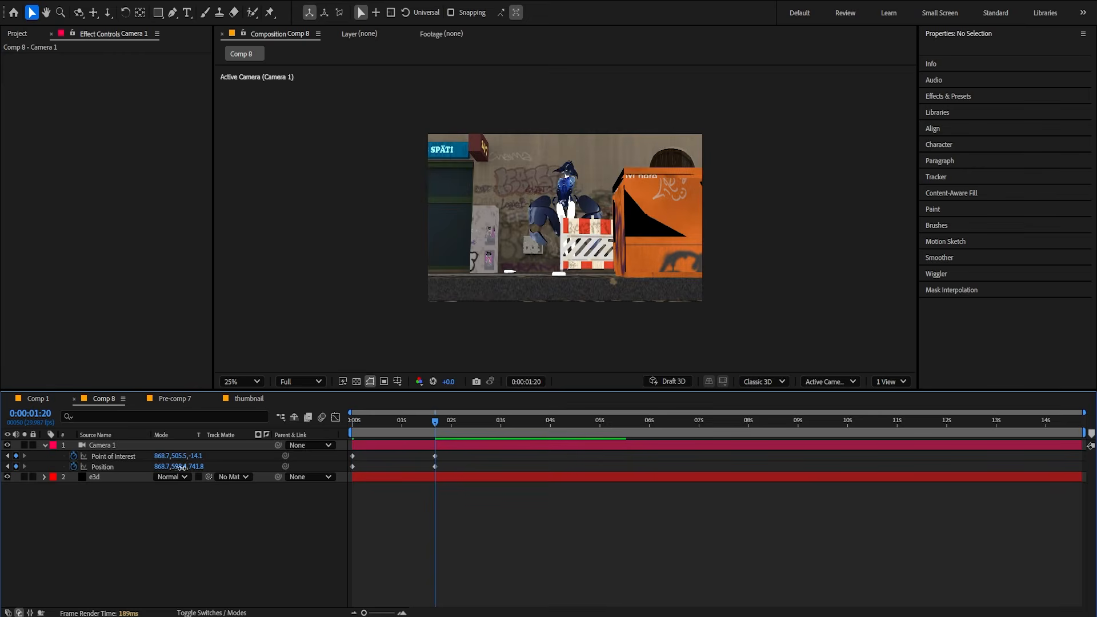
Move the camera's end keyframes to 0:00:02:06 and apply Easy Ease to all Point of Interest and Position keyframes.
left_click_drag(182, 468, 162, 452)
key("ctrl+z")
mouse_move(457, 472)
left_mouse_down()
mouse_move(428, 453)
mouse_move(462, 457)
left_mouse_up()
left_click_drag(485, 470, 340, 429)
key("F9")
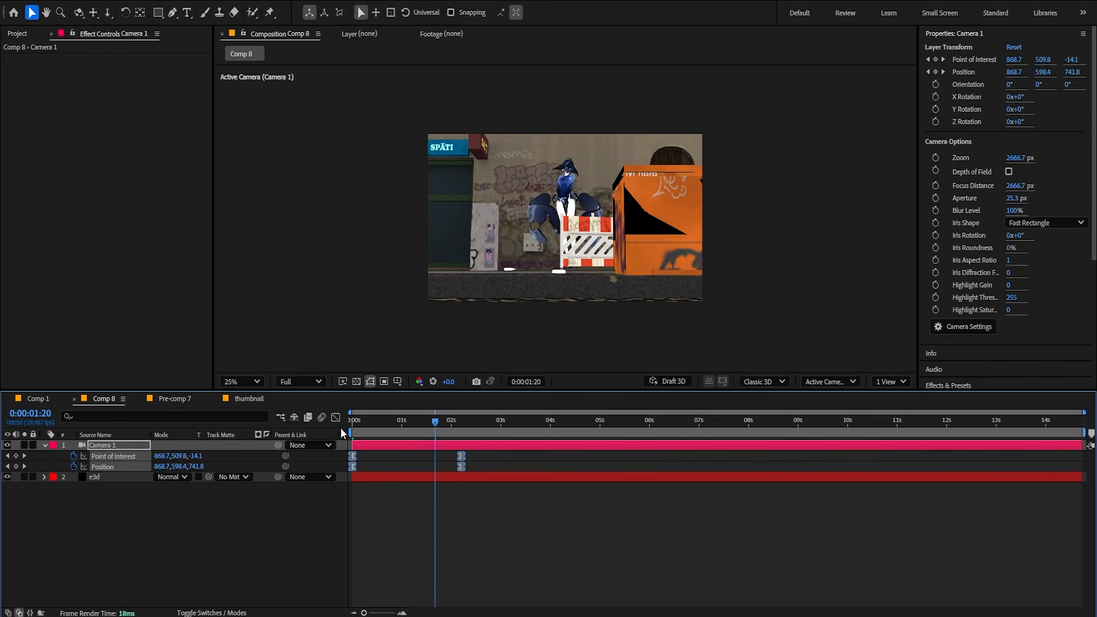
Shape the camera's speed graph for a fast start by pulling the end keyframes' influence to 100%, then return to the first frame.
left_click(336, 418)
left_click_drag(406, 532, 395, 580)
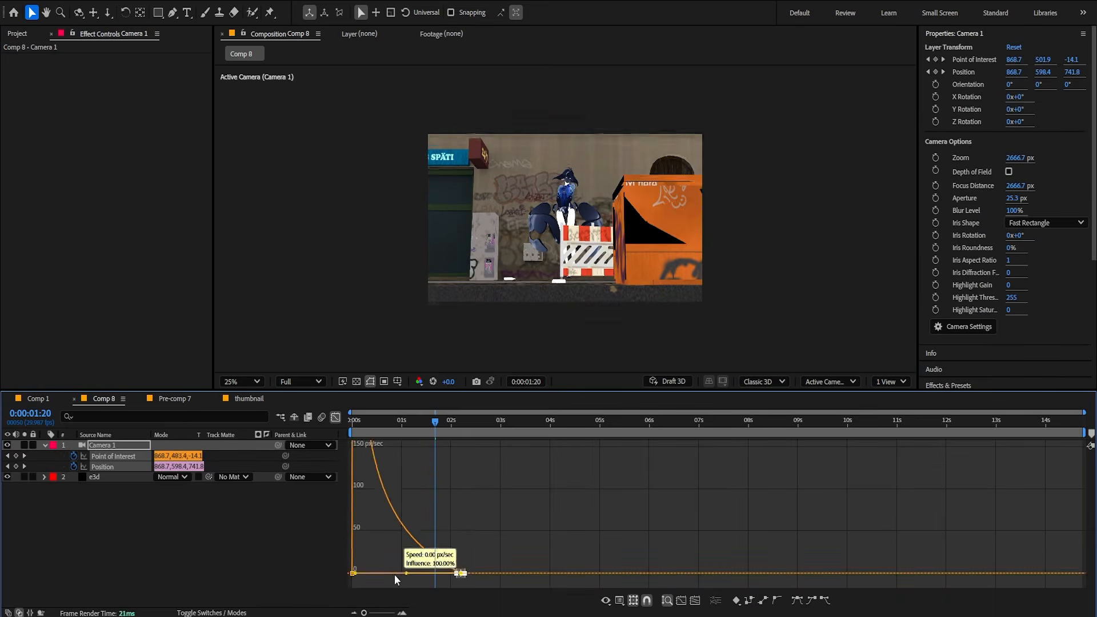
left_click(354, 421)
left_click(336, 417)
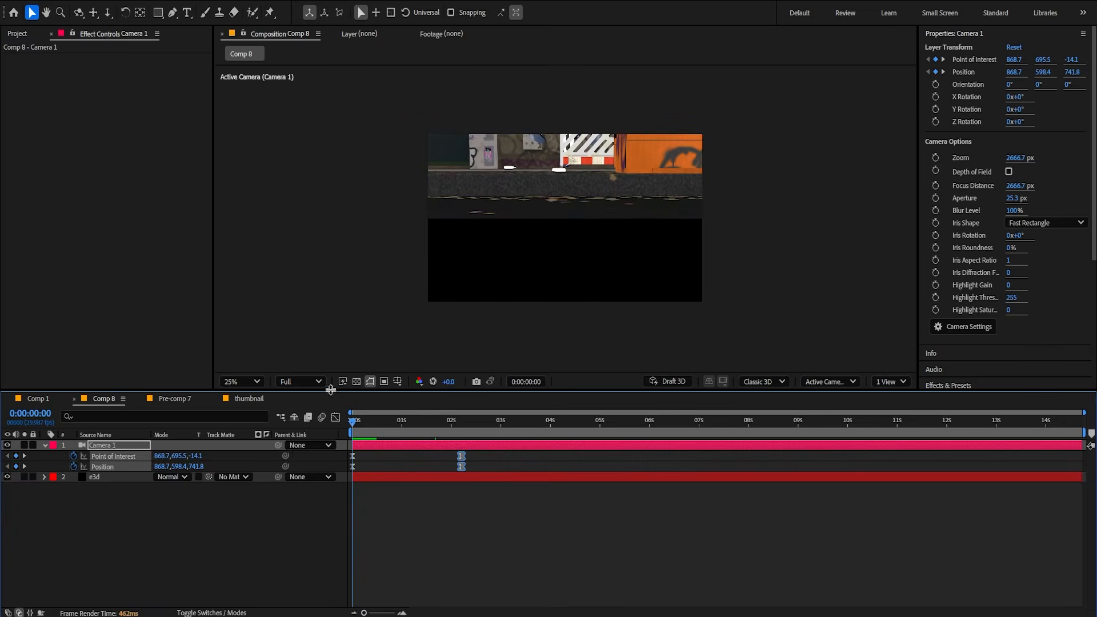
Lower the composition's preview resolution to Half and play back the camera move.
left_click(315, 381)
left_click(320, 432)
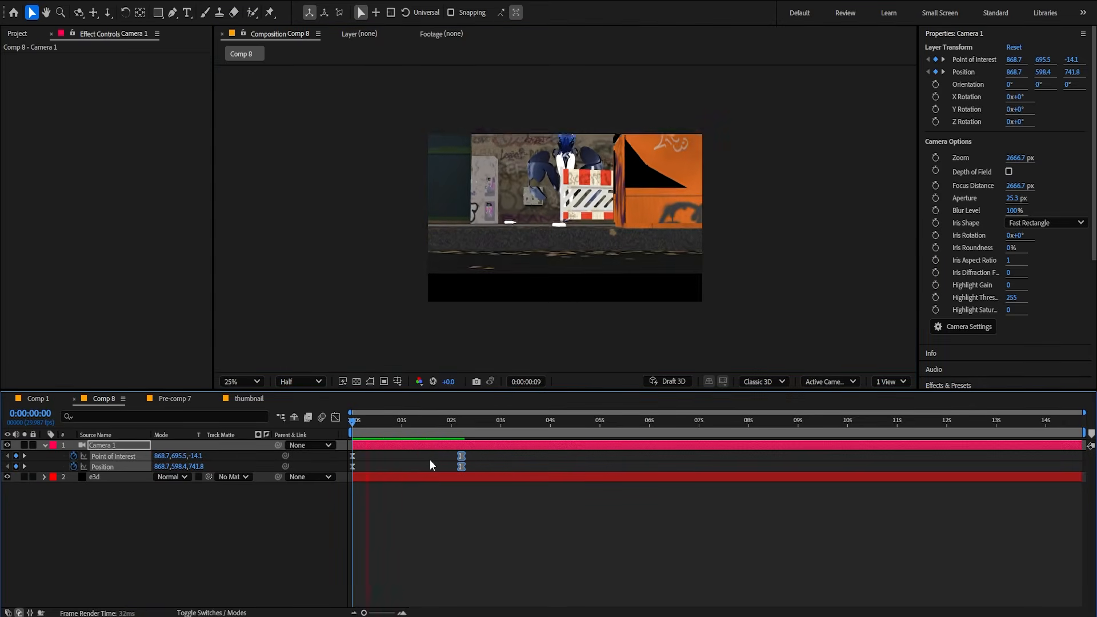
key("space")
Create a null object that begins at 0:00:01:15 by splitting it and deleting the earlier part, and parent Camera 1 to it.
left_click(445, 444)
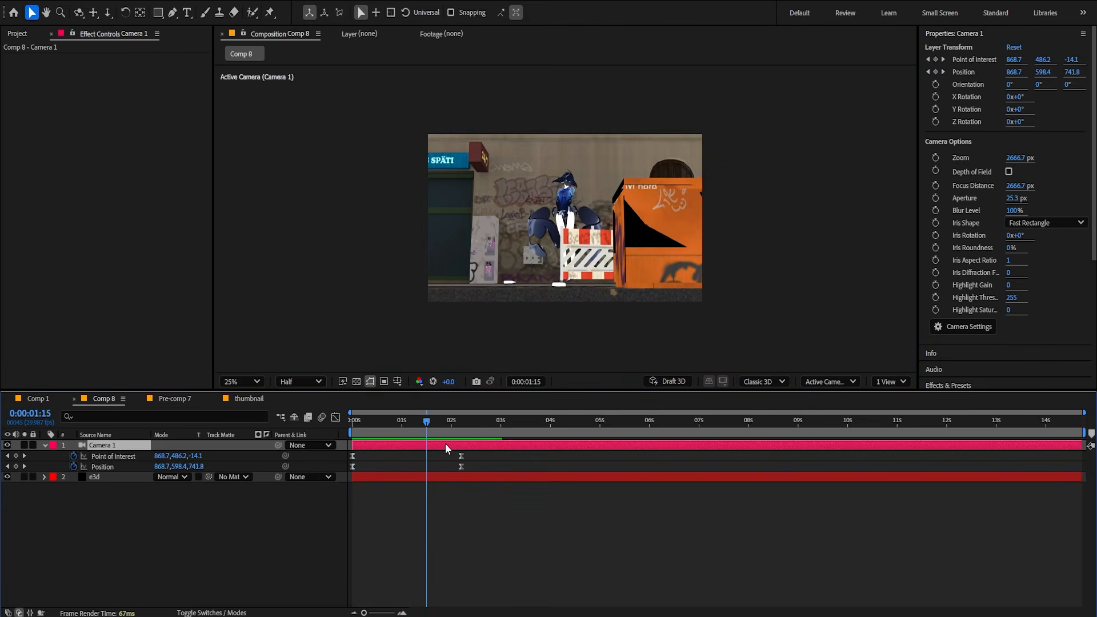
key("ctrl+alt+shift+y")
key("ctrl+shift+d")
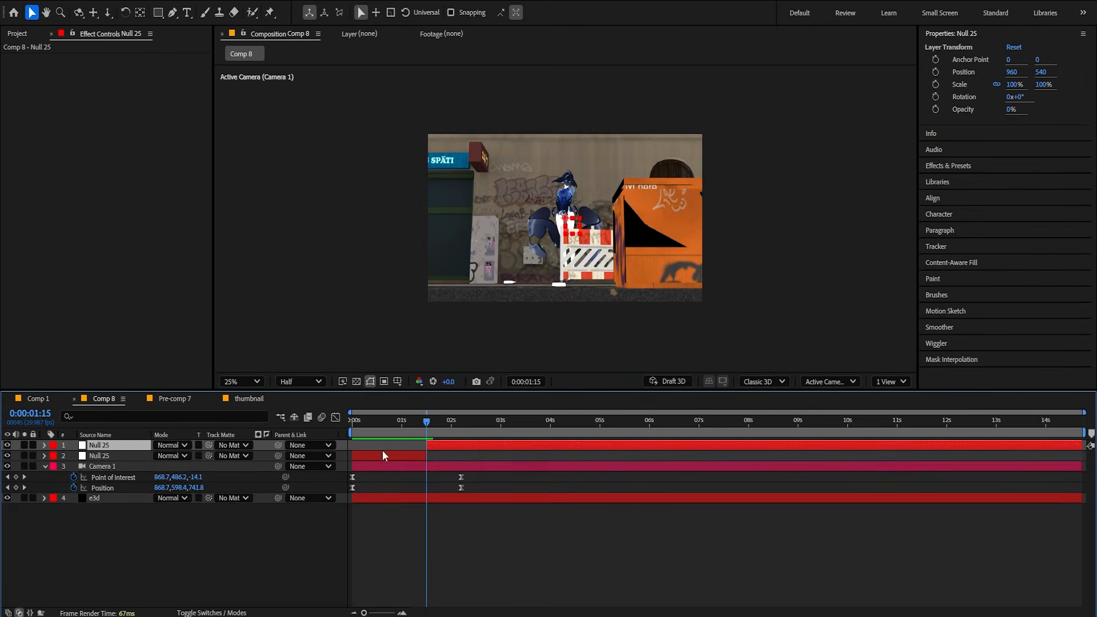
left_click(383, 454)
key("Delete")
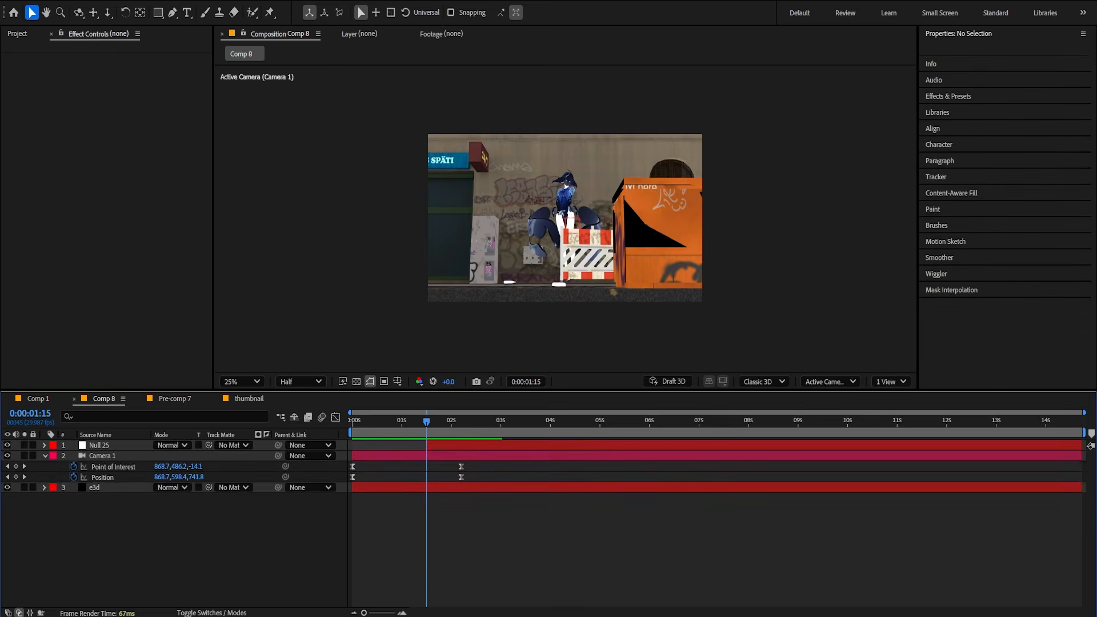
left_click(231, 612)
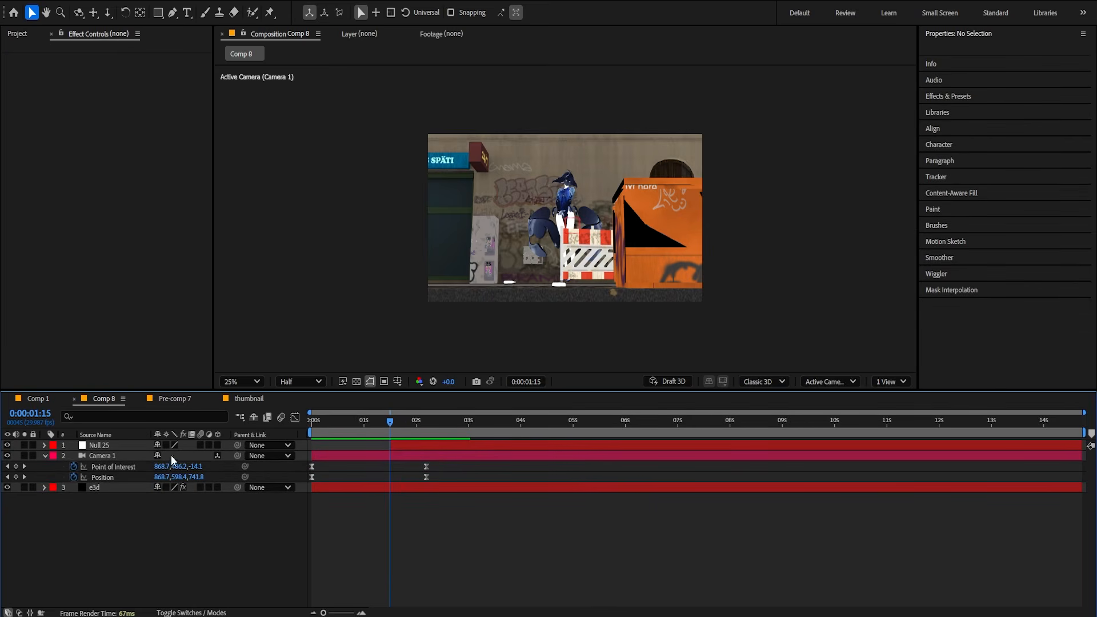
left_click_drag(237, 455, 106, 449)
Make the null a 3D layer and set a Position keyframe on it at 0:00:01:15.
left_click(106, 449)
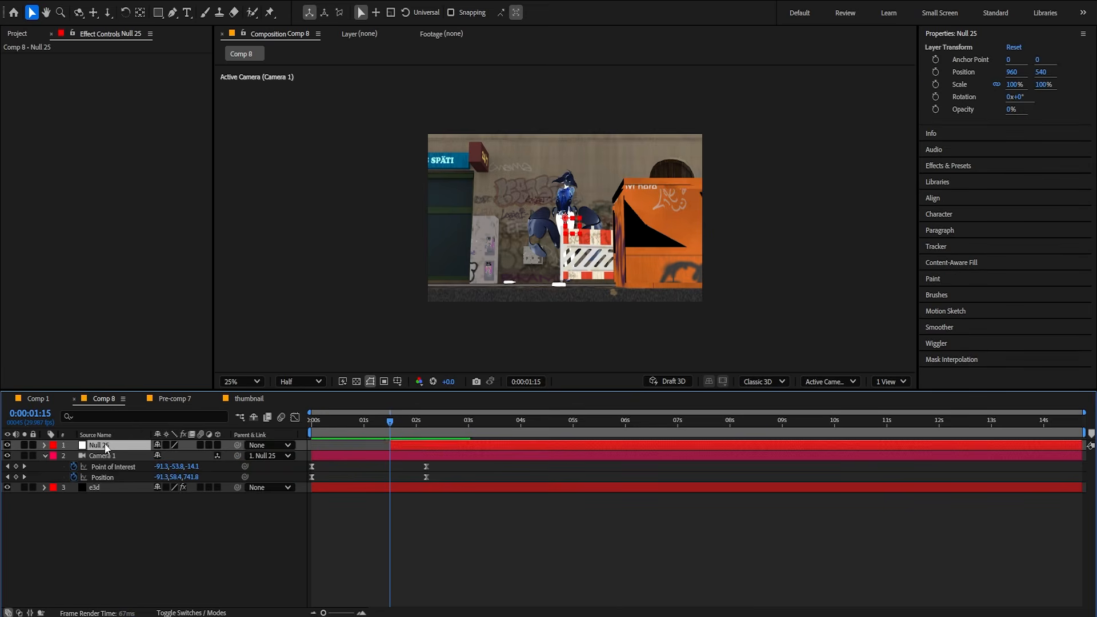
left_click(217, 445)
key("p")
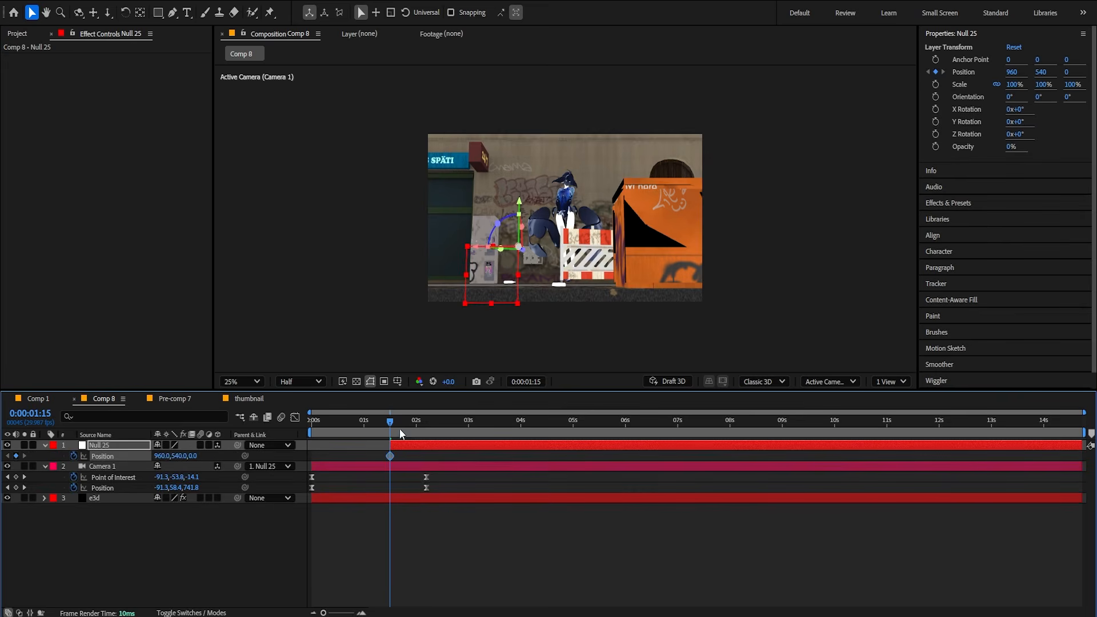
Keyframe the null's Position at 960, 493, -118 at 0:00:01:28 and bring that keyframe closer to the first one.
left_click_drag(399, 429, 415, 421)
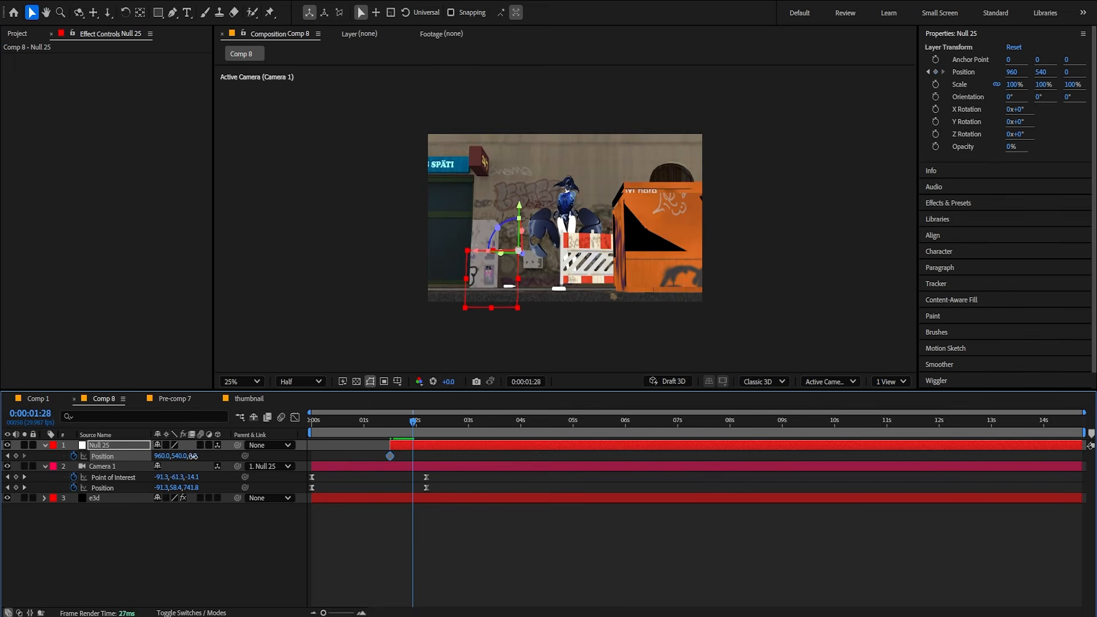
left_click_drag(194, 456, 153, 459)
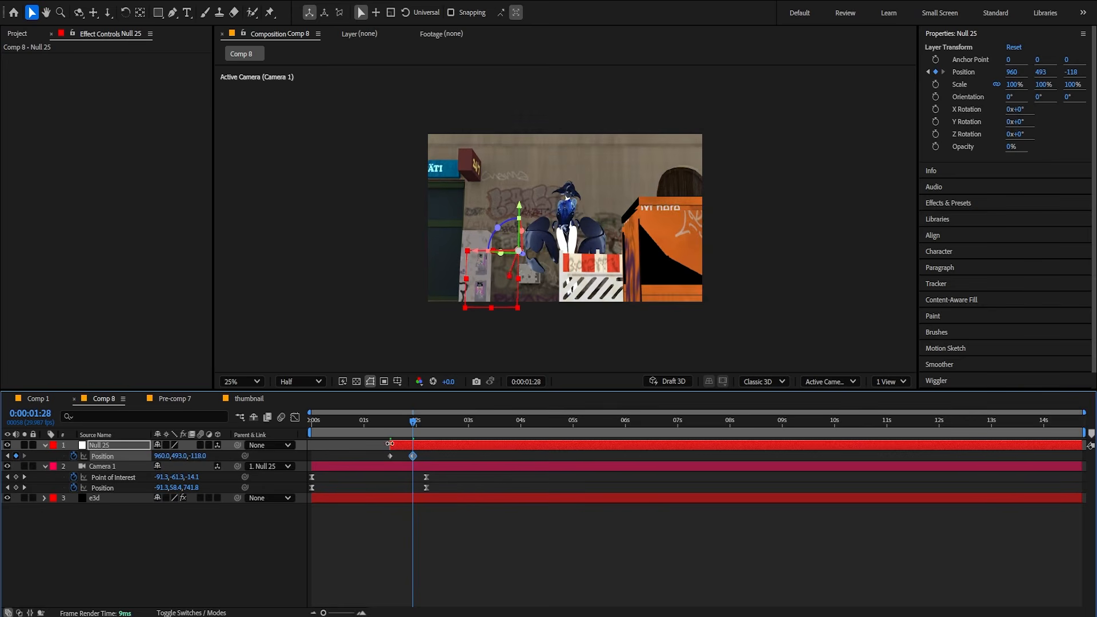
key("j")
key("space")
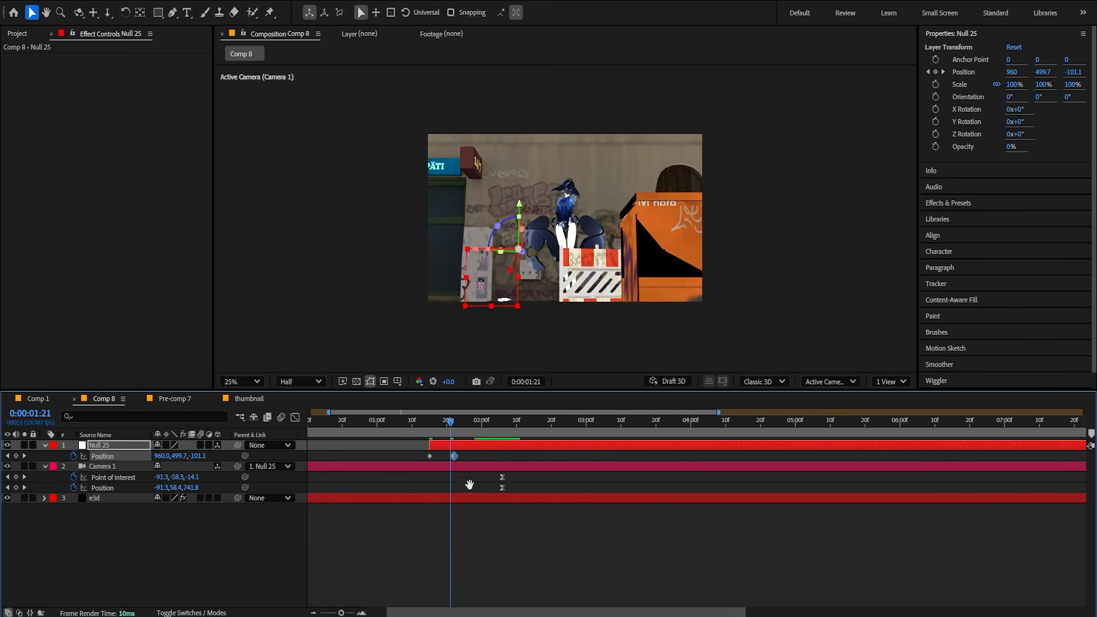
Keyframe the null's Position at 960, 519.9, -50.6 at 0:00:01:18 and delete the keyframe after it.
left_click_drag(450, 424, 441, 425)
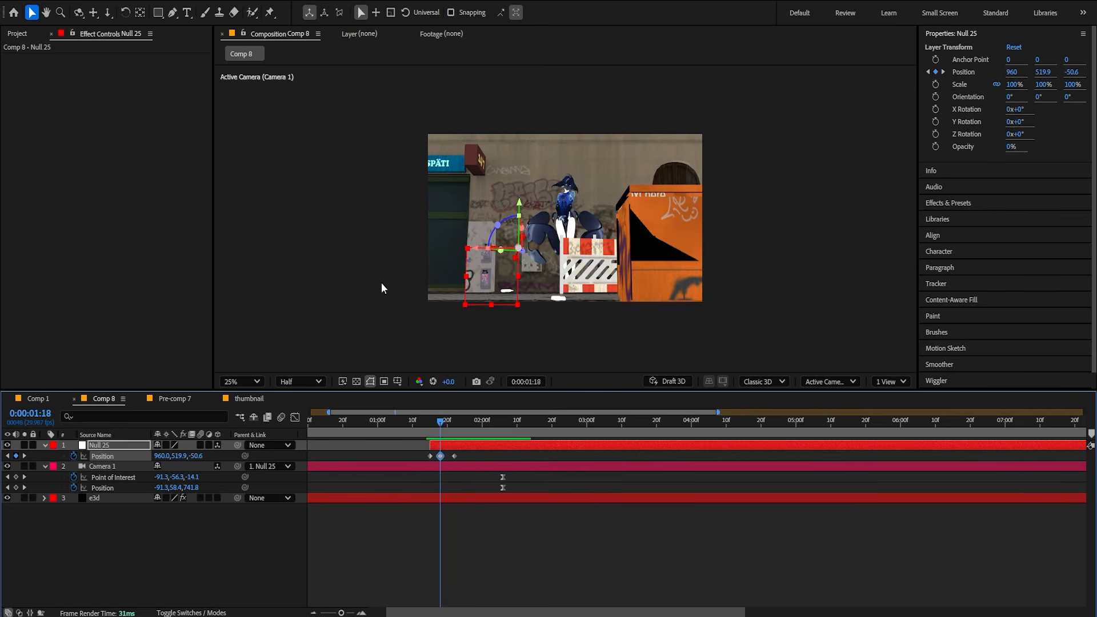
left_click(454, 456)
key("Delete")
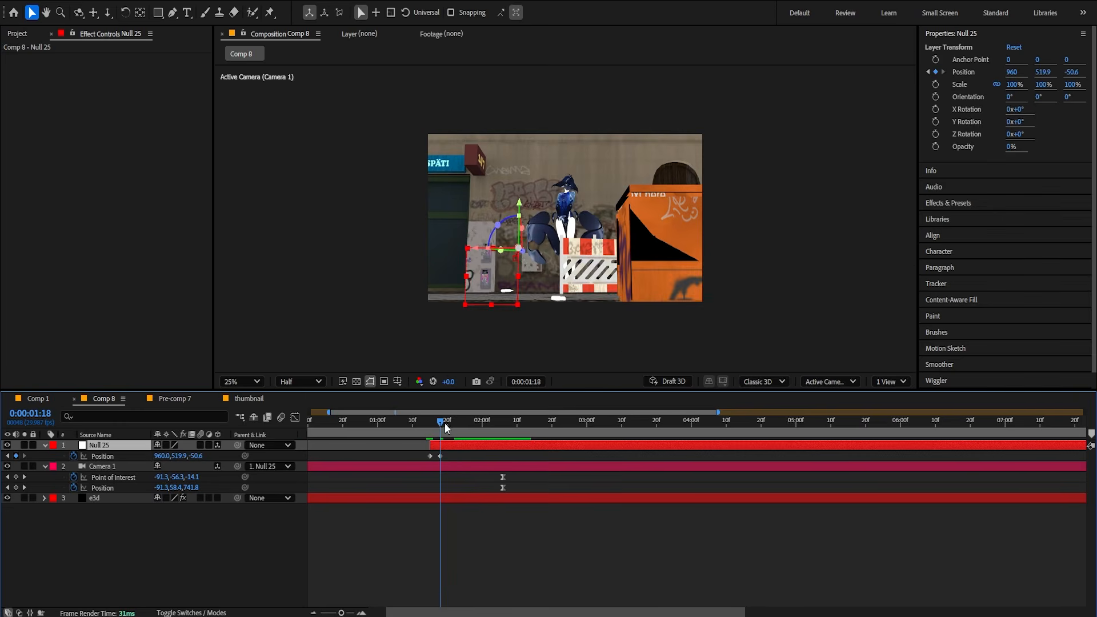
Set the null's Position to 956, 346.9, -747.6 at 0:00:01:19 to jump in on the character, and save the project.
left_click_drag(443, 426, 447, 428)
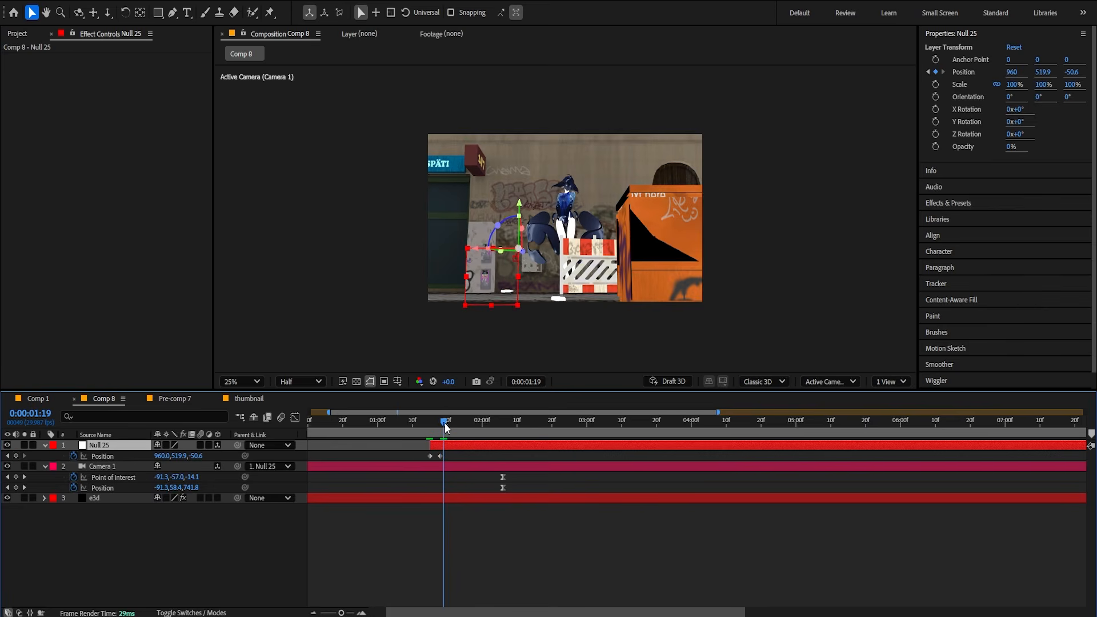
left_click_drag(196, 456, 107, 478)
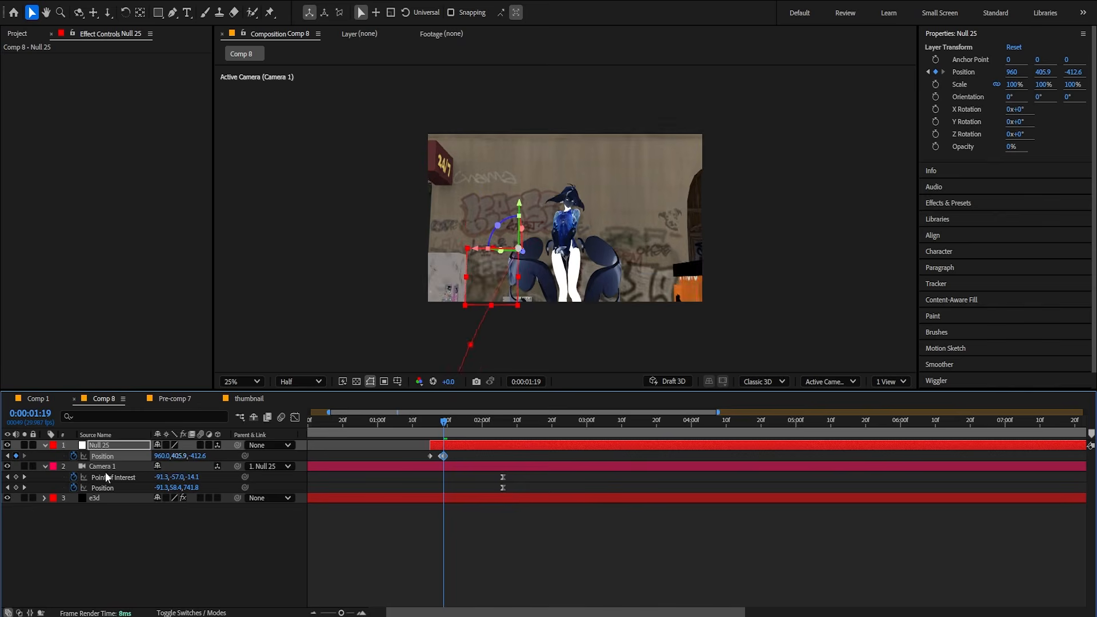
left_click_drag(199, 457, 164, 455)
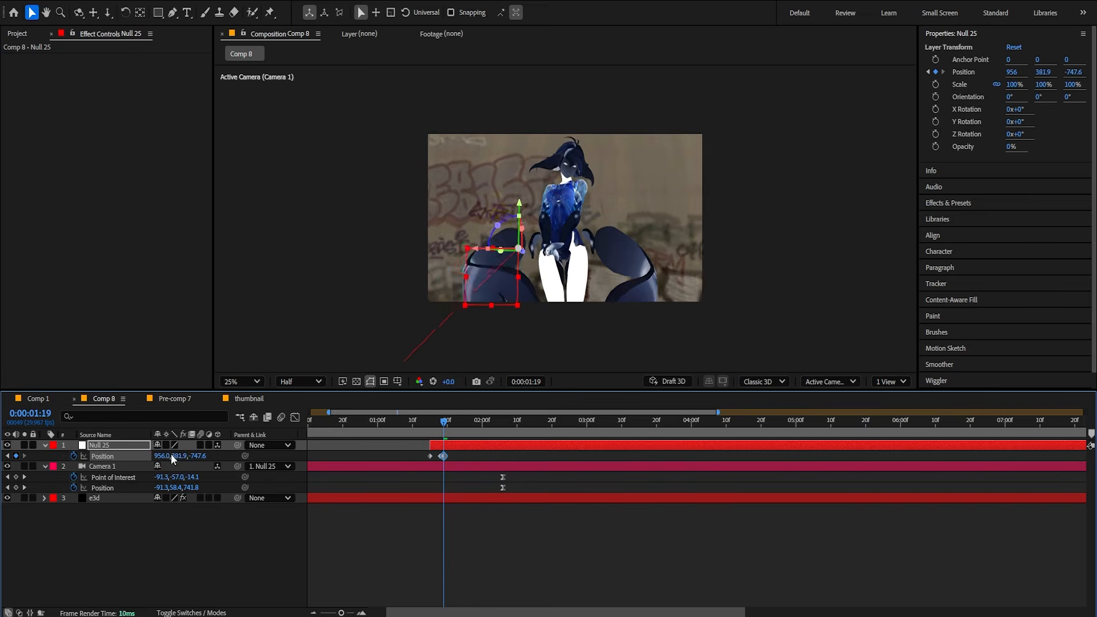
key("ctrl+s")
Set the null's Position to 953, 313.9, -915.6 at 0:00:03:04 for a slow push toward the character.
left_click_drag(475, 430, 600, 431)
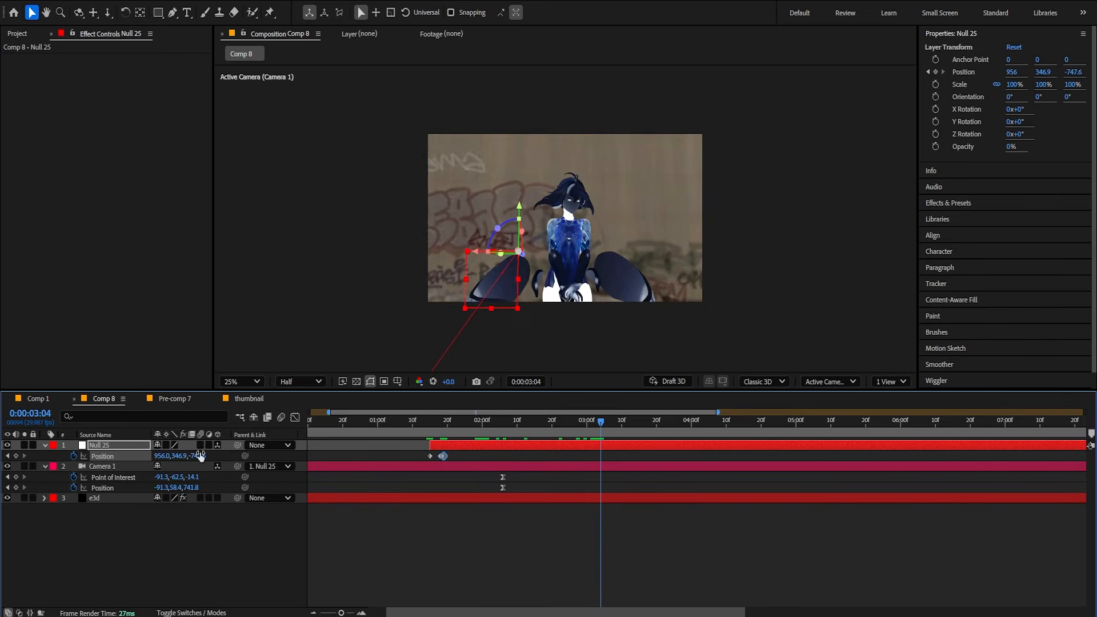
left_click_drag(201, 455, 103, 456)
left_click_drag(175, 460, 160, 458)
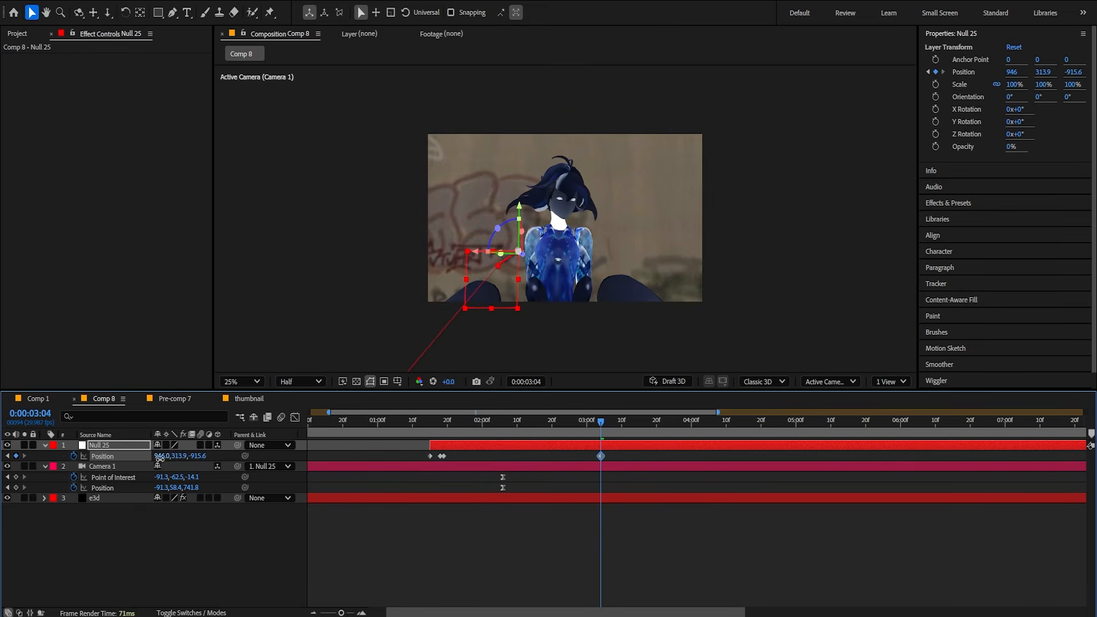
Scrub through the animation to review the camera's push-in, and examine the null's keyframes around 0:00:01:18 up close.
left_click(448, 427)
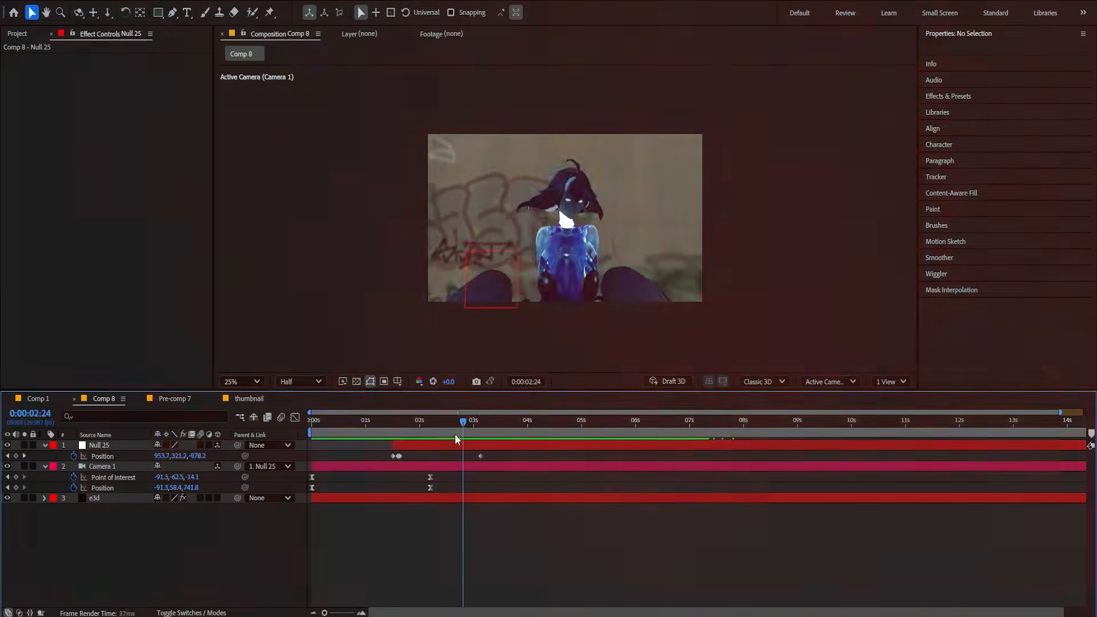
left_click_drag(455, 433, 556, 431)
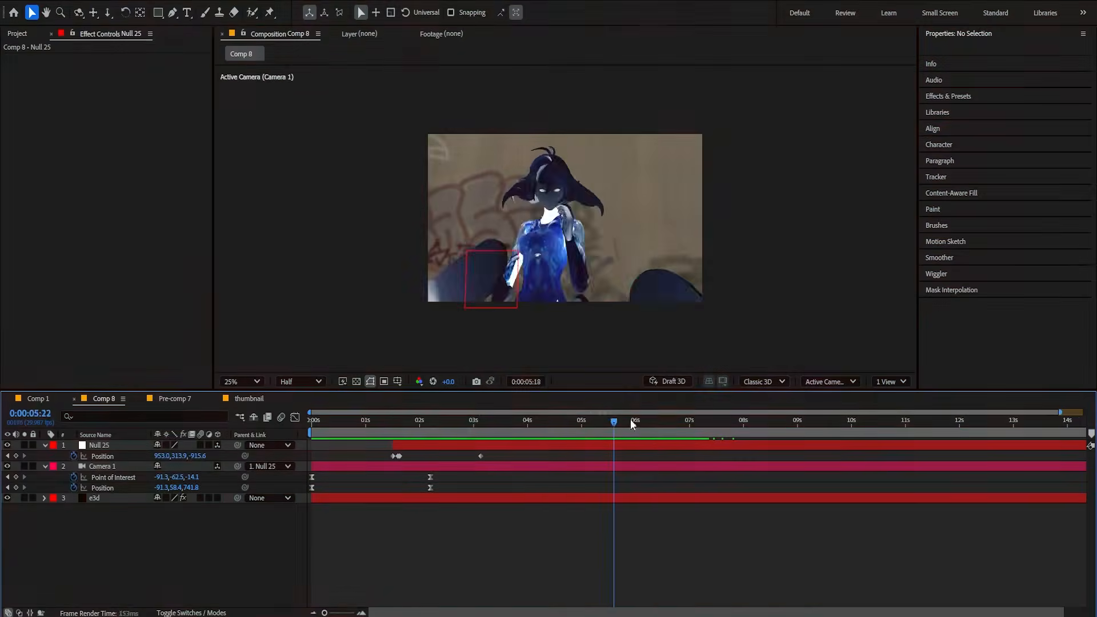
left_click_drag(632, 424, 588, 455)
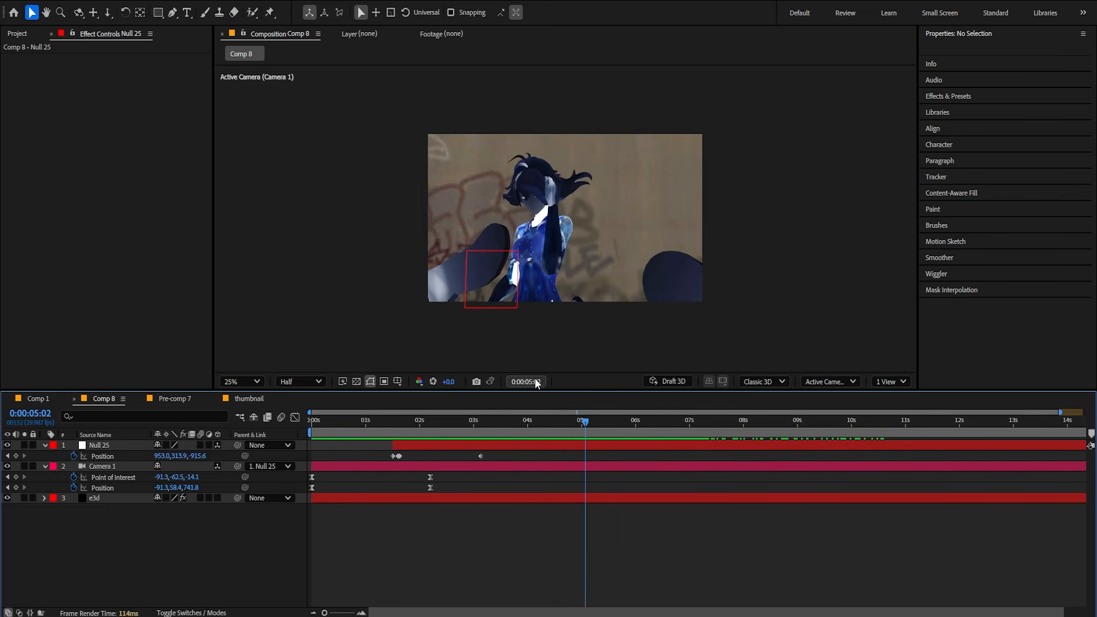
left_click_drag(400, 430, 397, 429)
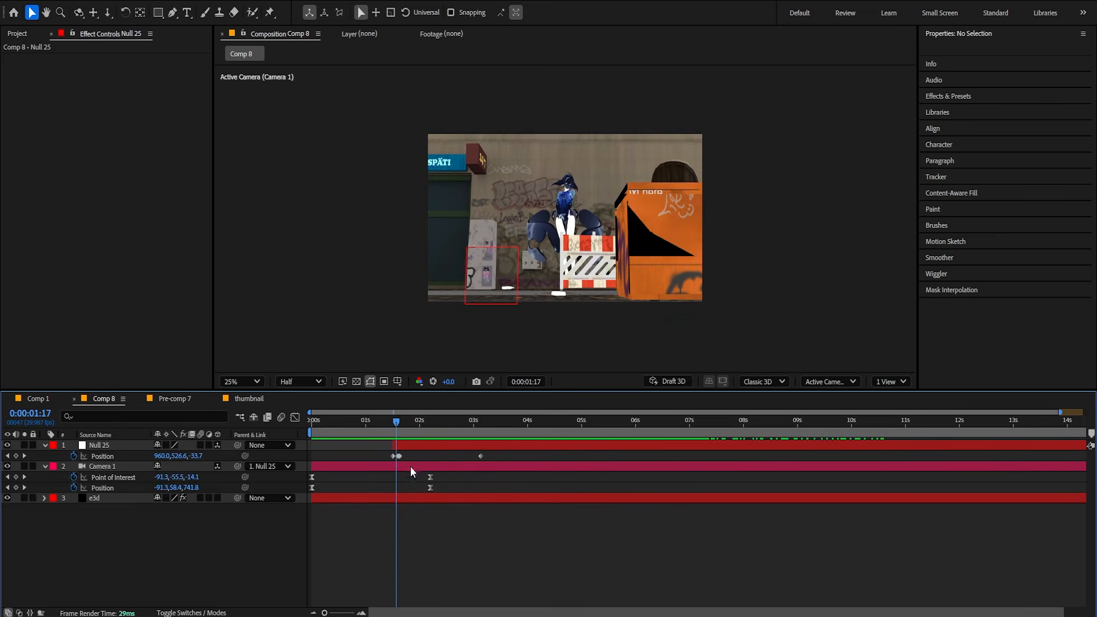
scroll(391, 464, "up", 5)
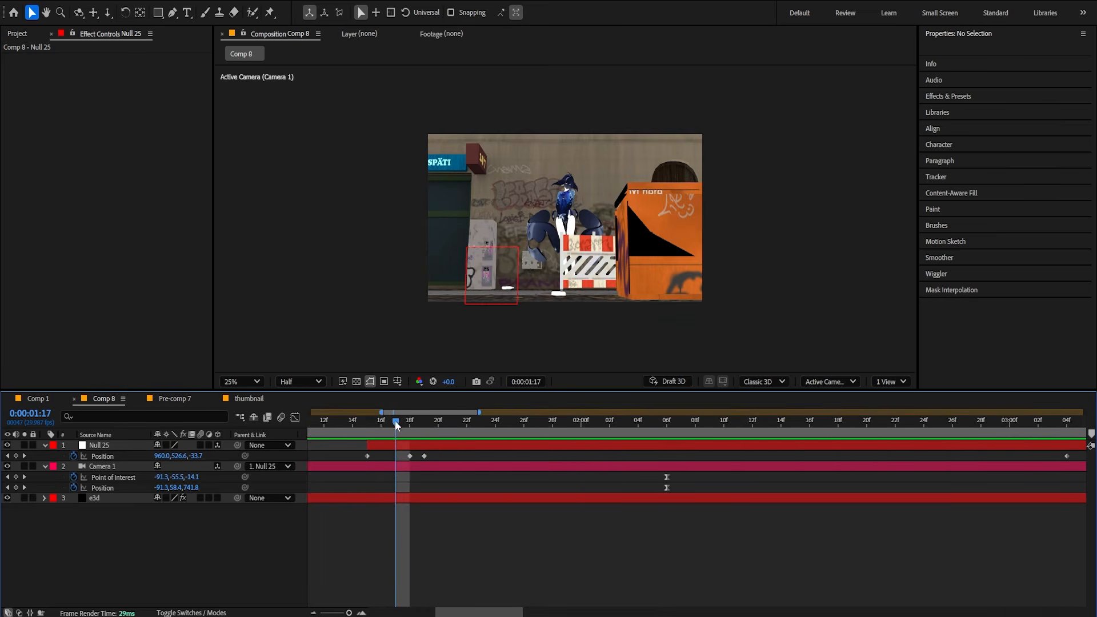
left_click(414, 431)
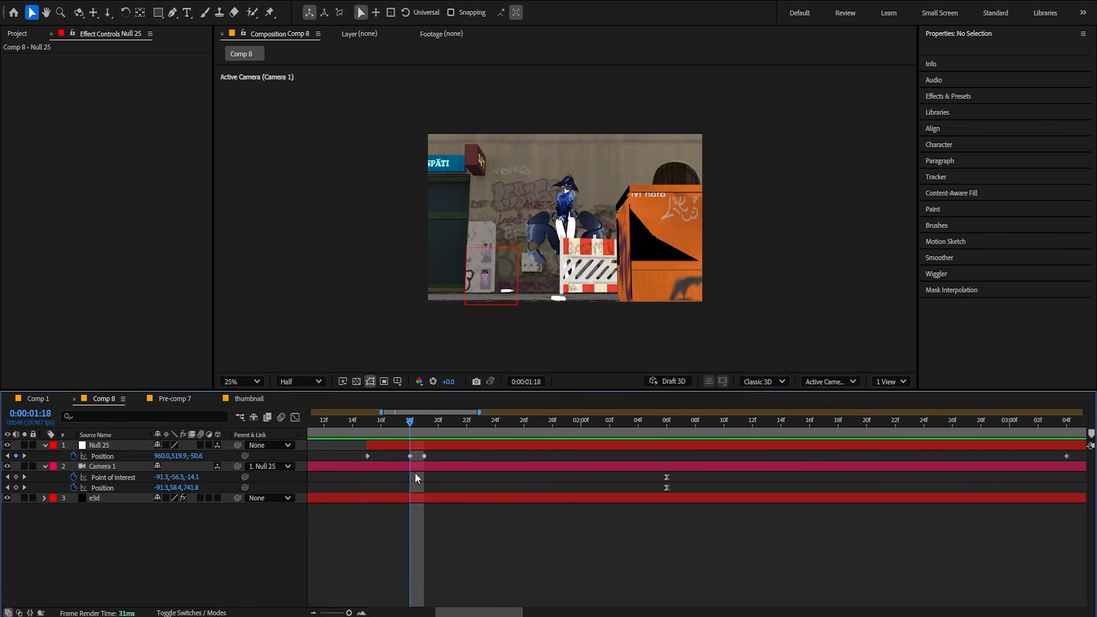
Split the e3d layer at 0:00:01:18, where the camera jumps in on the character.
left_click(411, 456)
left_click(419, 498)
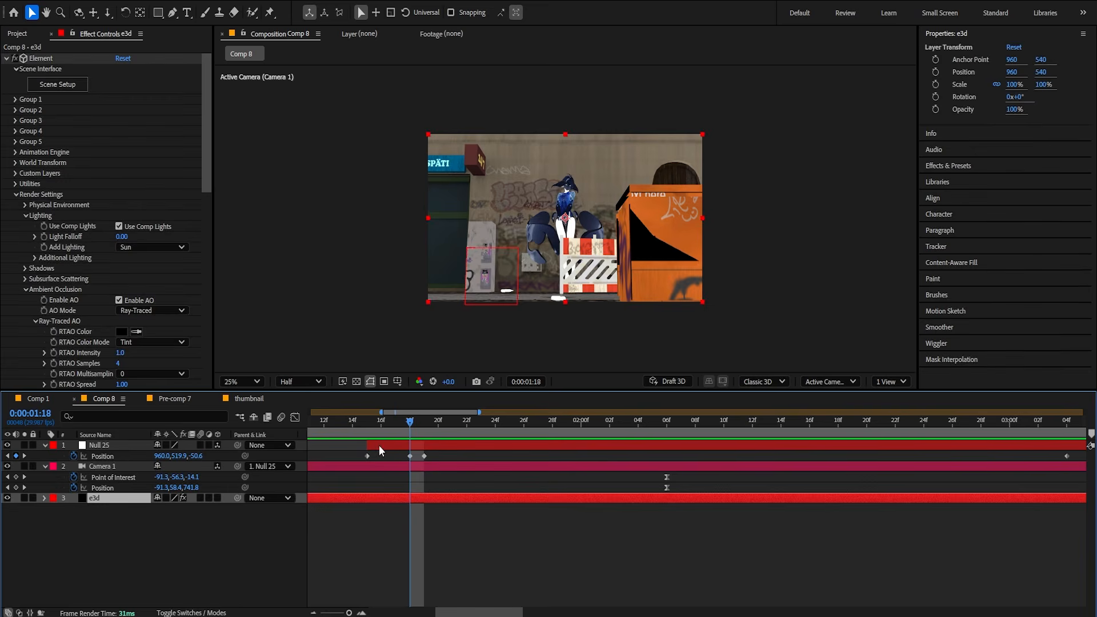
key("ctrl+shift+d")
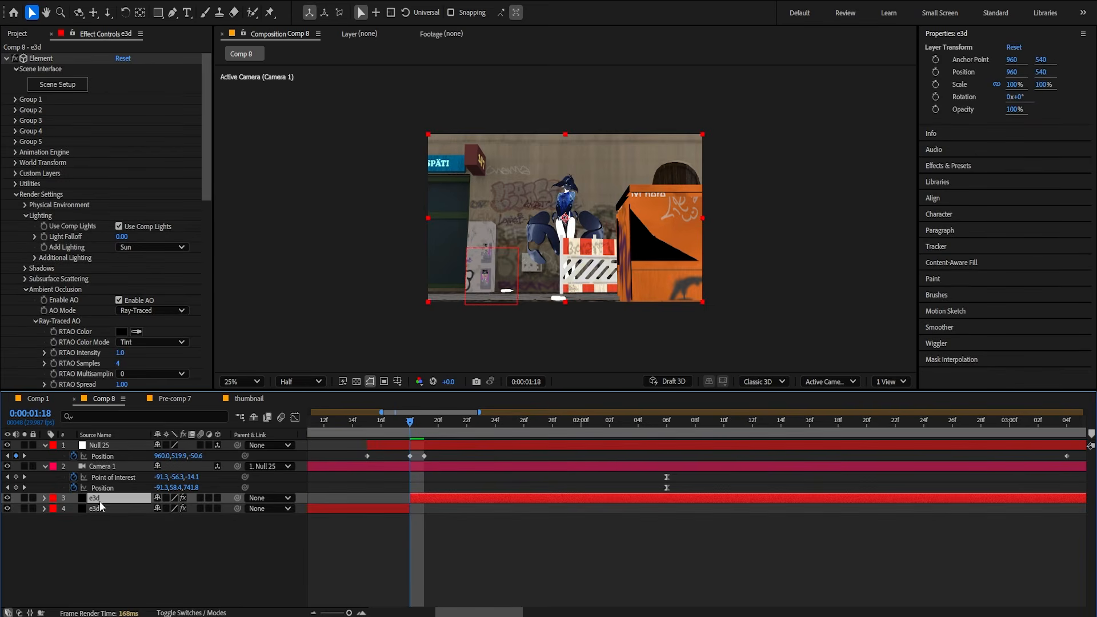
Slide the second e3d segment earlier to offset the character's animation, and cut away its part before 0:00:01:18.
key("minus")
key("minus")
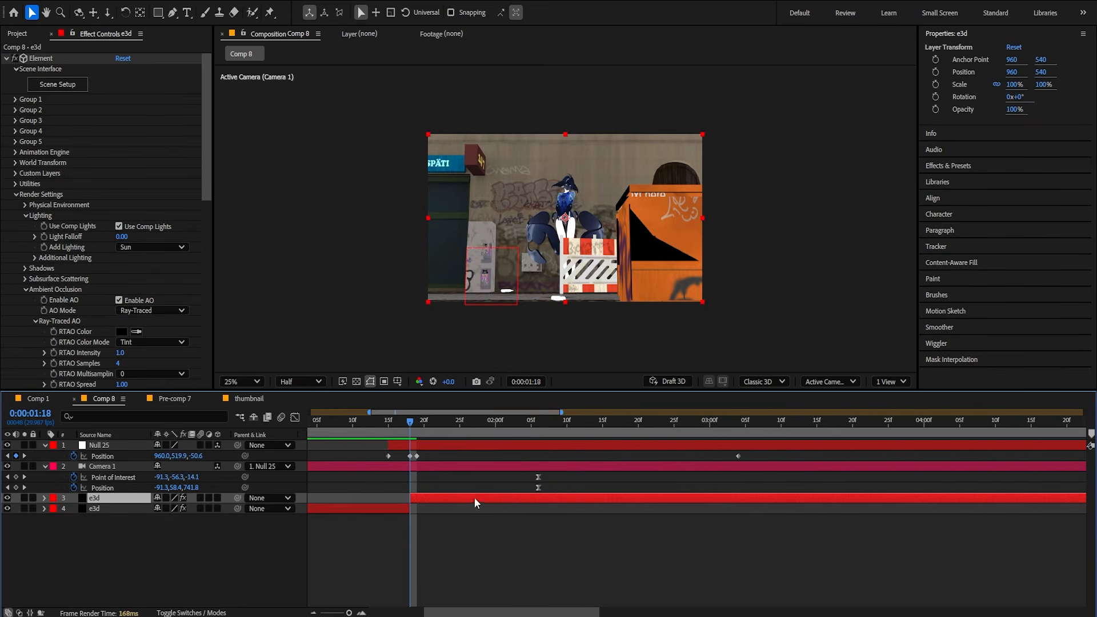
left_click_drag(451, 503, 303, 505)
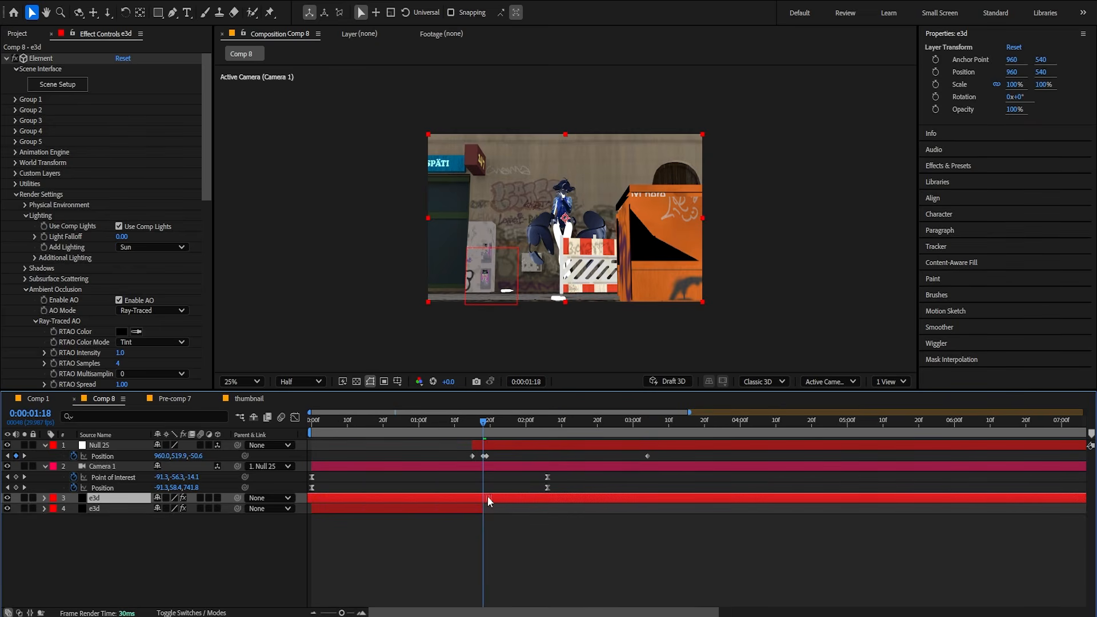
left_click_drag(488, 497, 461, 490)
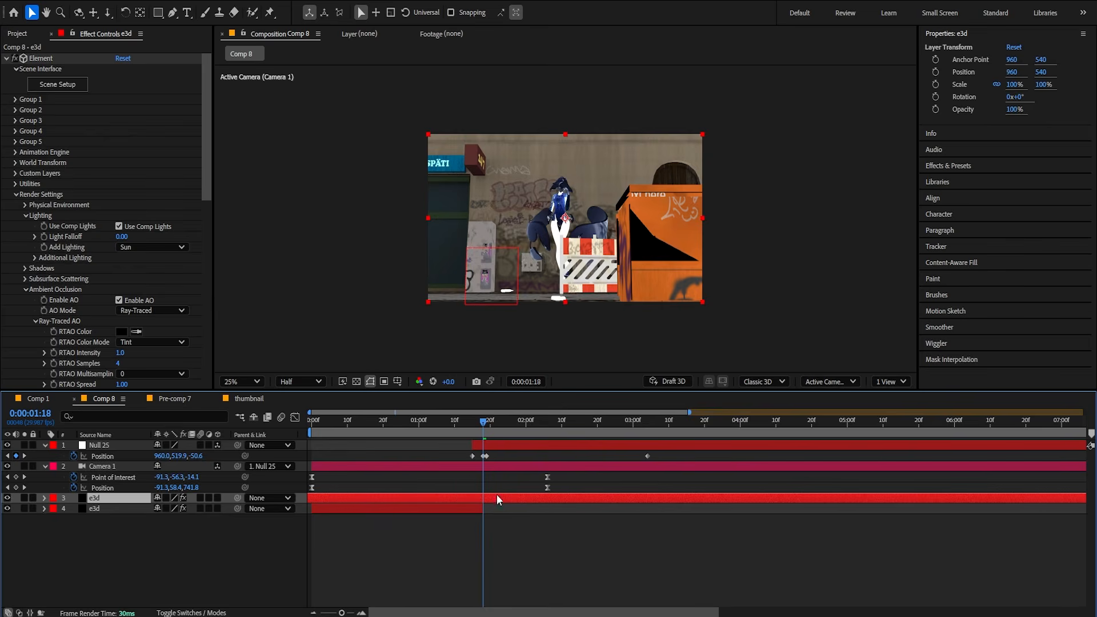
key("ctrl+shift+d")
left_click(430, 509)
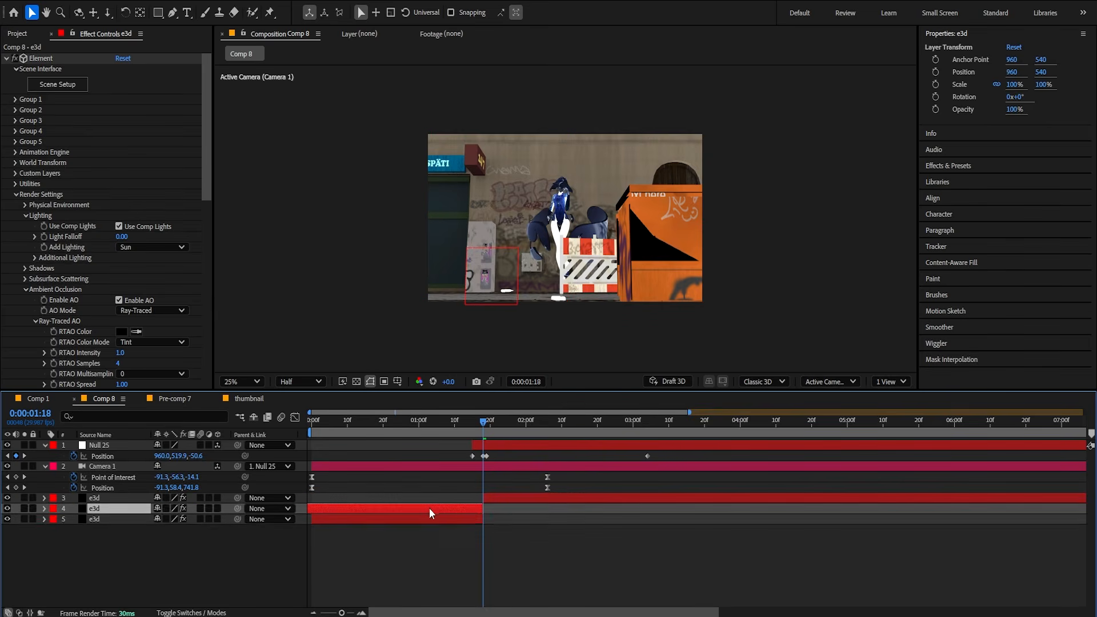
key("Delete")
Increase the null's X position slightly at the 0:00:03:04 keyframe to reframe the character, and step back through the keyframes.
left_click_drag(484, 426, 622, 438)
key("j")
key("k")
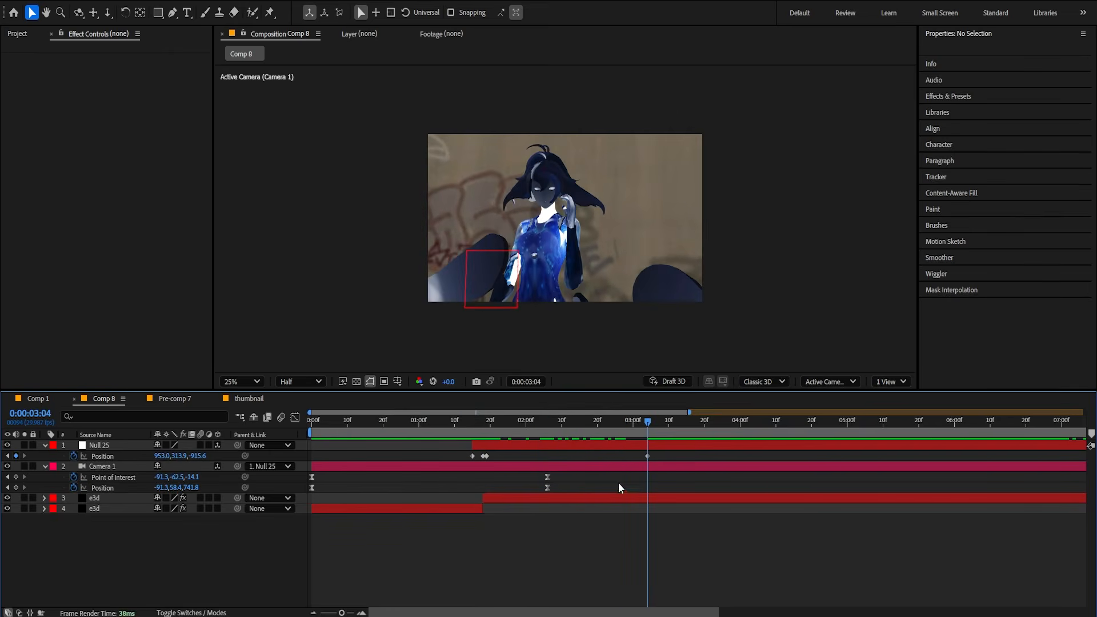
mouse_move(162, 457)
left_mouse_down()
mouse_move(174, 457)
mouse_move(153, 457)
mouse_move(163, 457)
left_mouse_up()
key("j")
key("j")
key("j")
Shape the speed curve between the null's last two Position keyframes for a fast start and long slow finish, and preview the animation.
left_click(462, 424)
key("=")
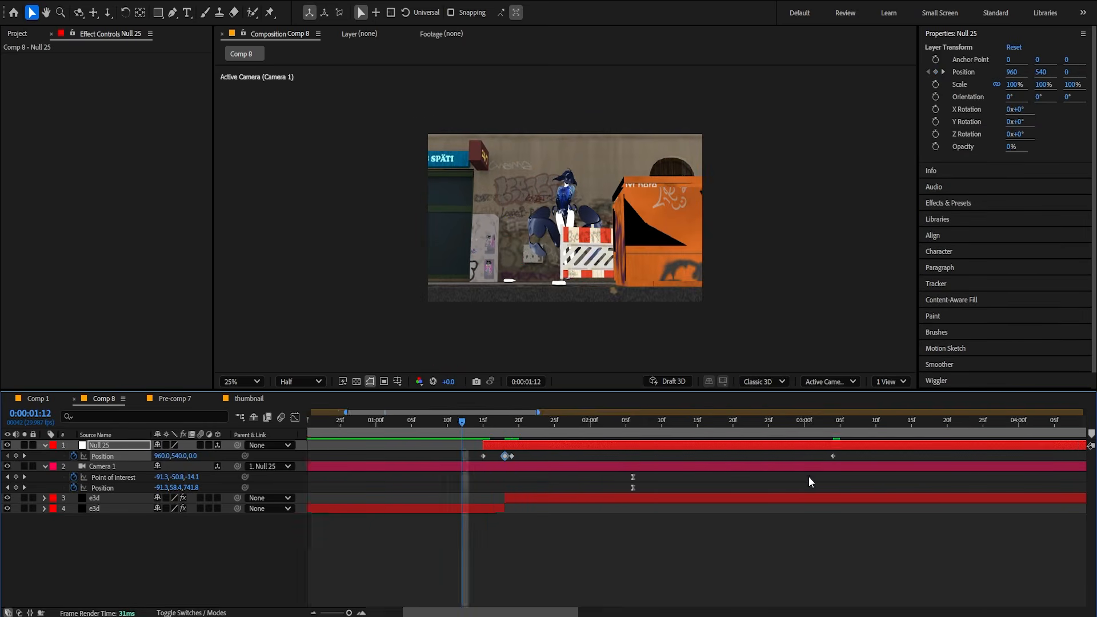
left_click_drag(808, 478, 460, 473)
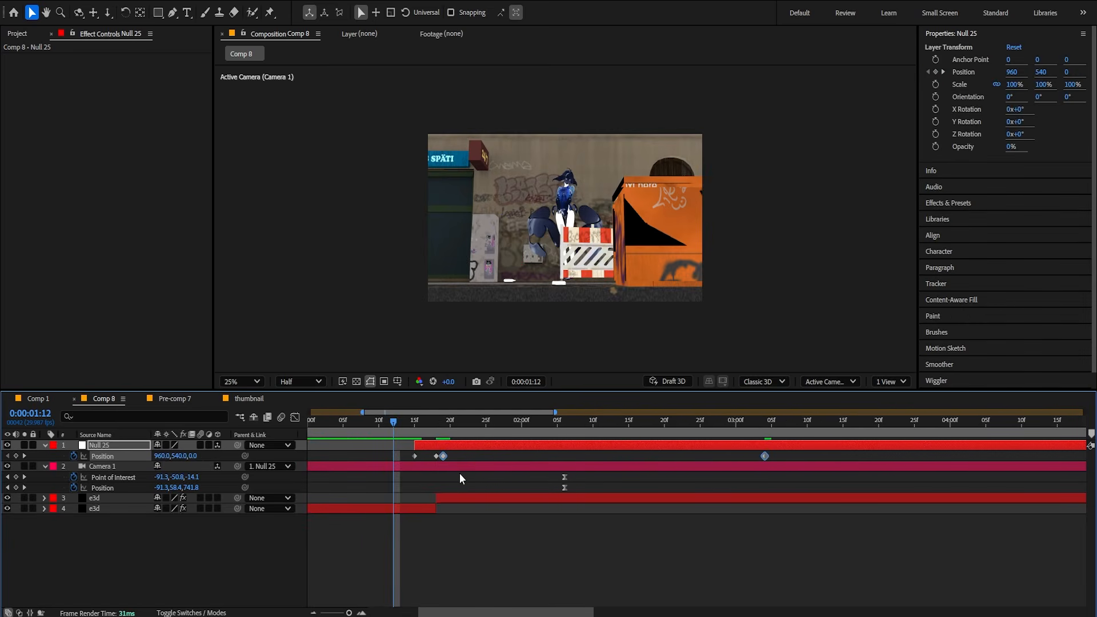
left_click(294, 418)
left_click_drag(497, 578, 445, 574)
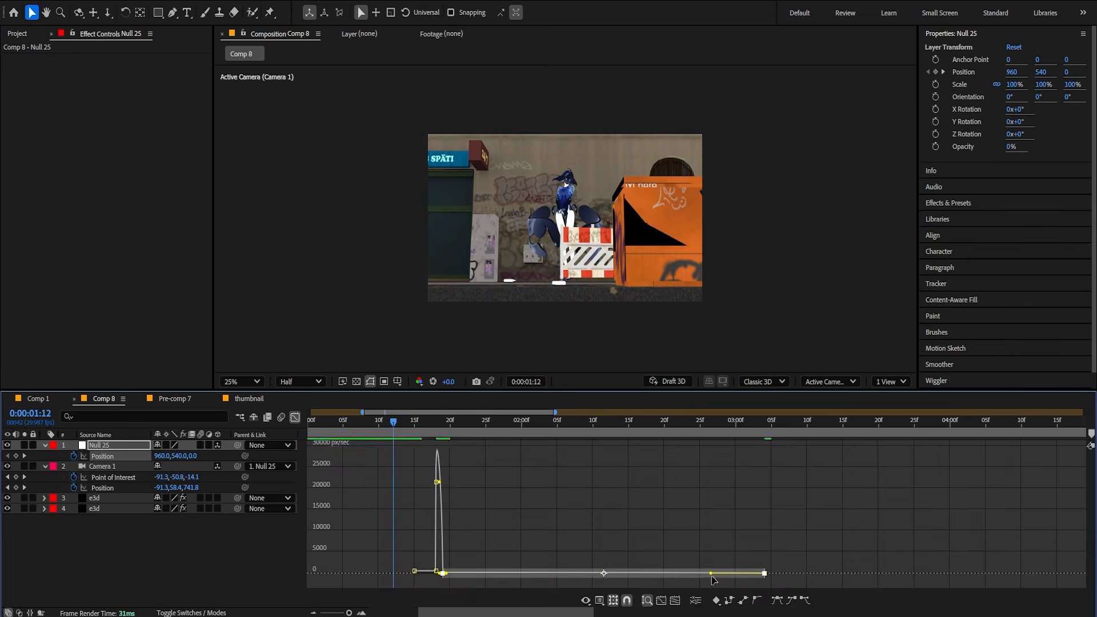
left_click_drag(713, 576, 476, 575)
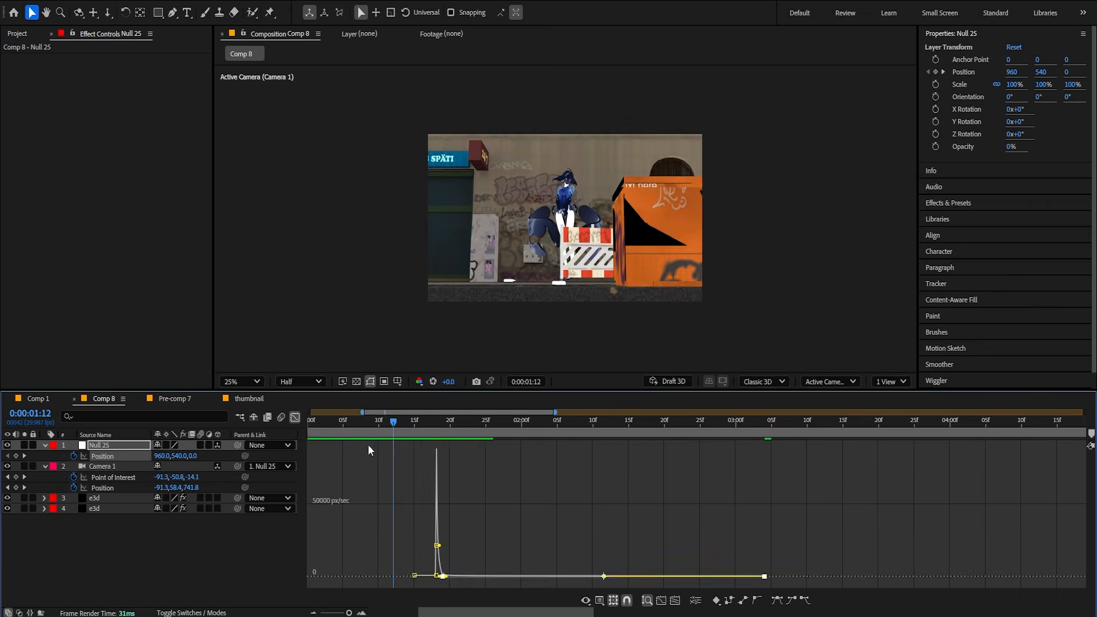
key("shift+F3")
key("minus")
key("space")
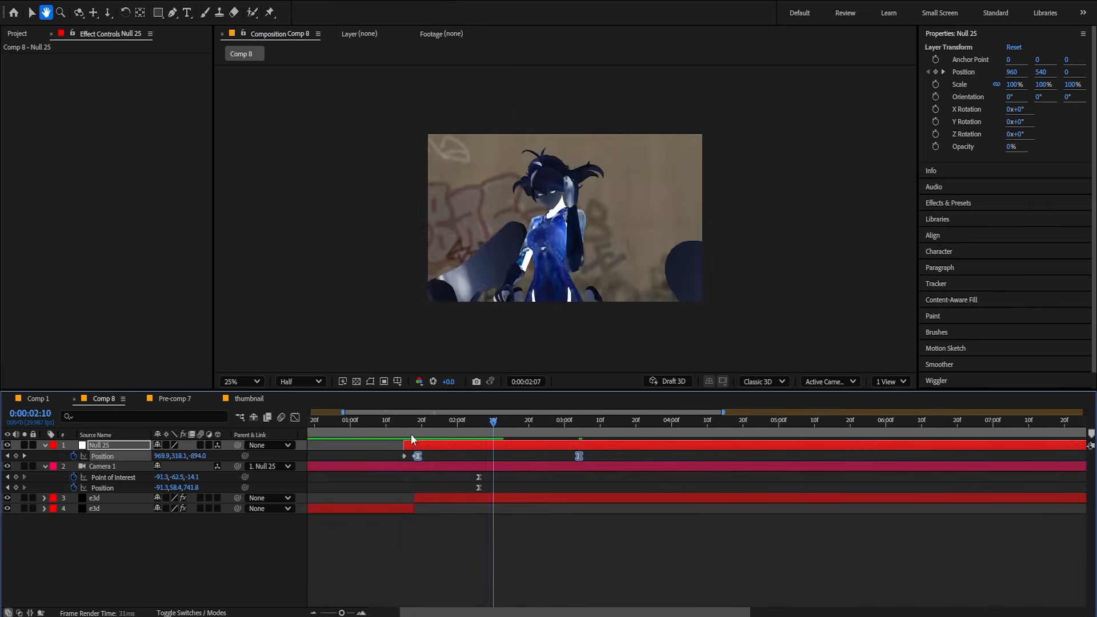
Preview the Null 25 camera move starting from 0:00:01:13.
left_click(398, 424)
key("space")
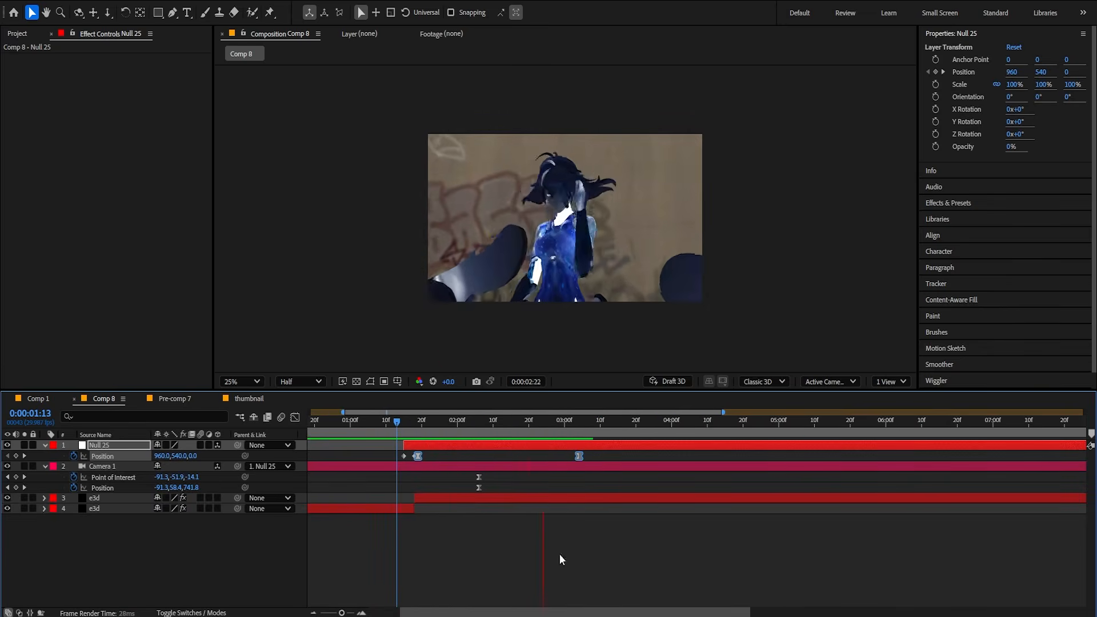
key("space")
key("space")
key("space")
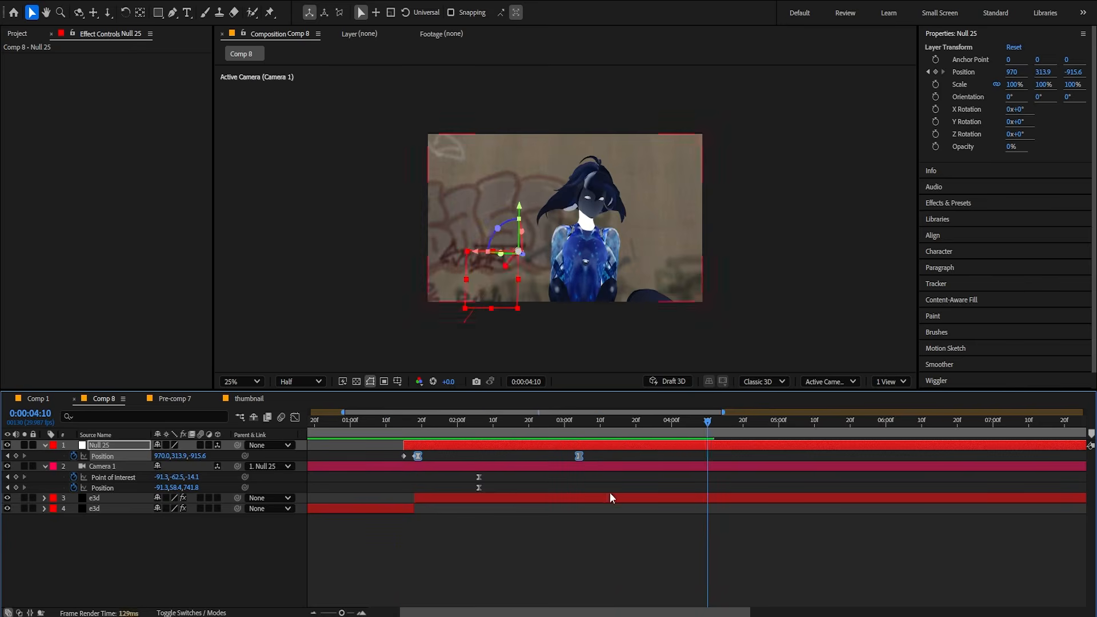
Undo the most recent edits and move Null 25's last Position keyframe to about 4 seconds.
key("ctrl+z")
key("ctrl+z")
key("ctrl+z")
key("ctrl+z")
left_click(386, 423)
left_click(595, 459)
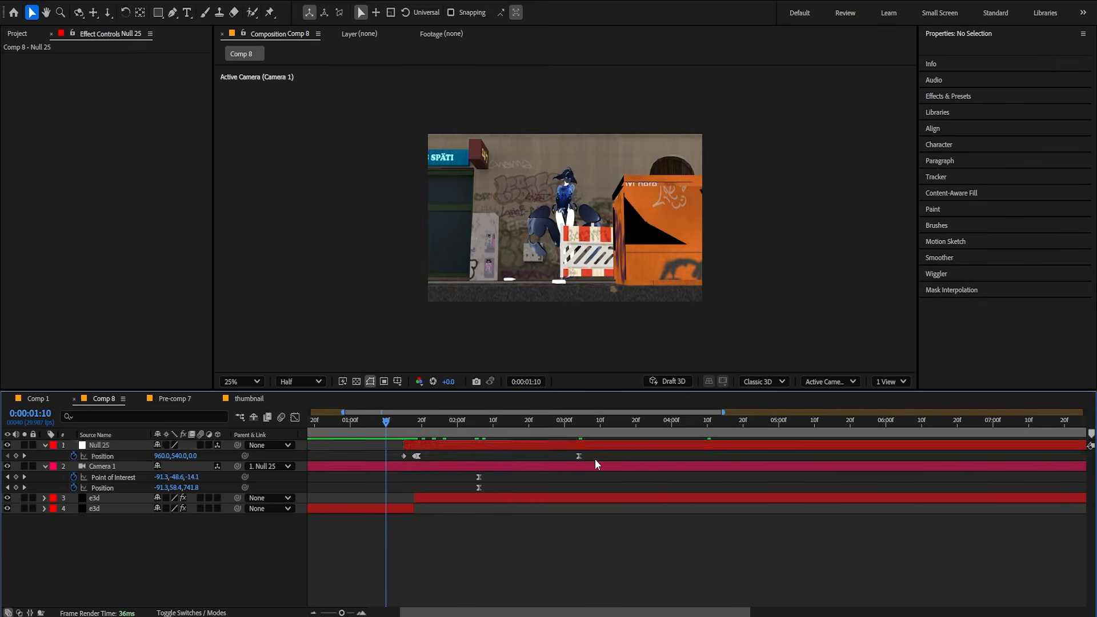
left_click_drag(575, 455, 665, 457)
Play back the camera animation from the first frame of the composition.
scroll(424, 478, "down", 1)
left_click(409, 467)
left_click_drag(389, 424, 311, 426)
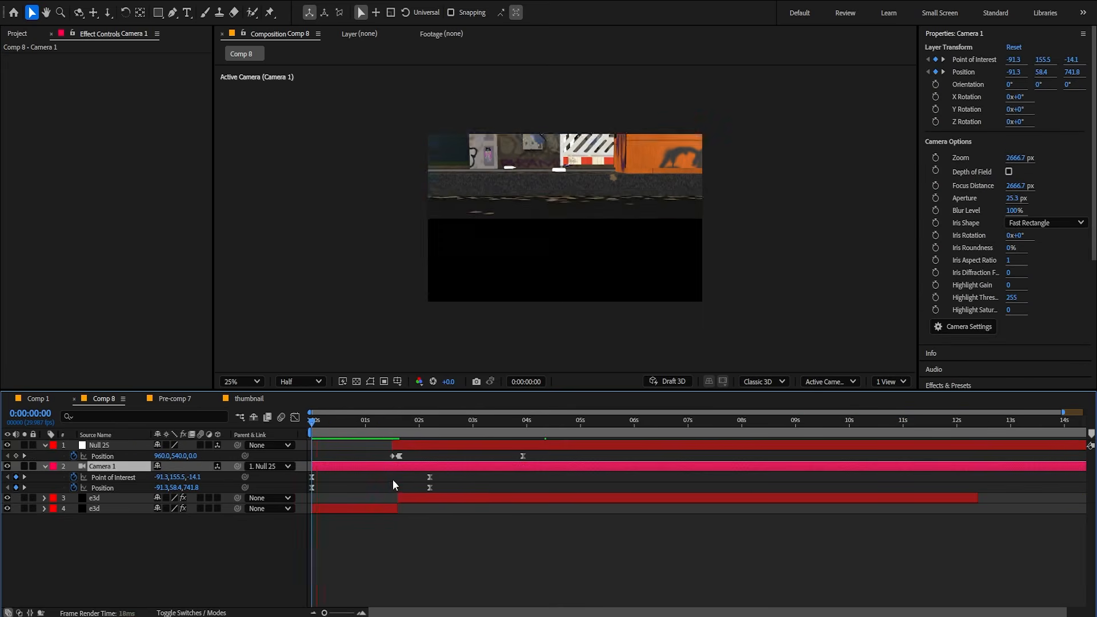
key("space")
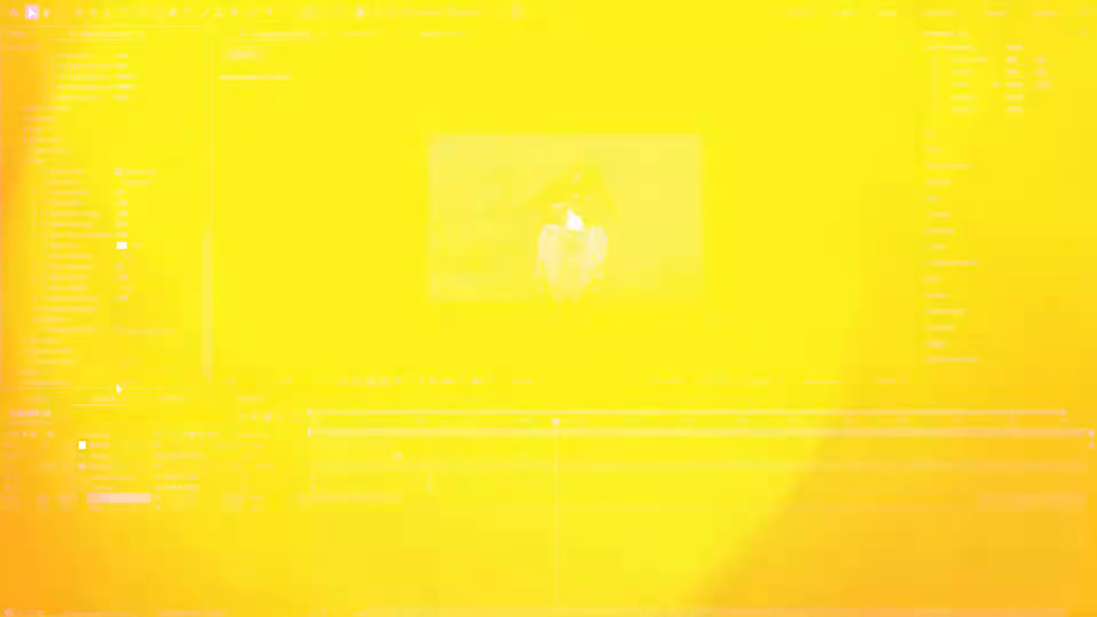
Switch the render mode of both e3d layers to Full Render.
left_click(120, 383)
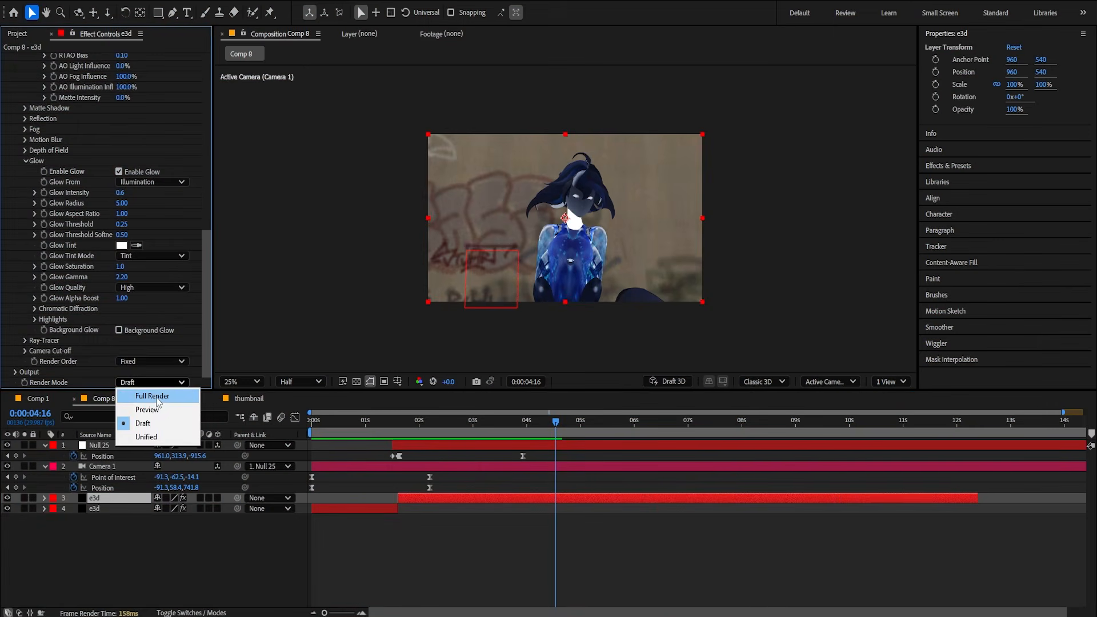
left_click(157, 398)
left_click(121, 509)
scroll(46, 327, "down", 10)
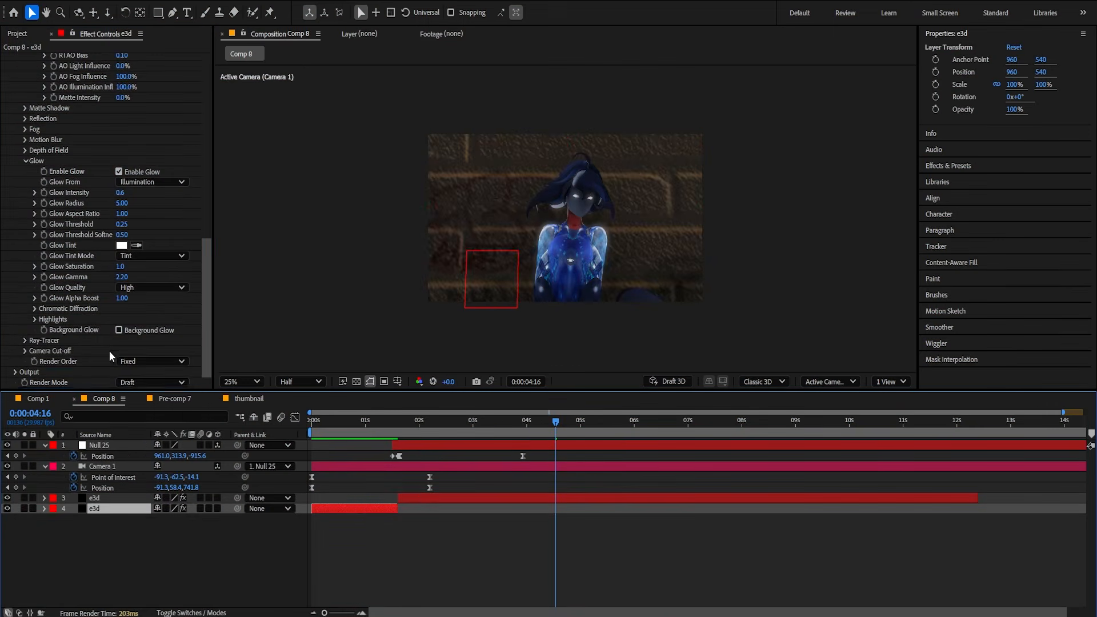
left_click(141, 382)
left_click(154, 397)
left_click(461, 536)
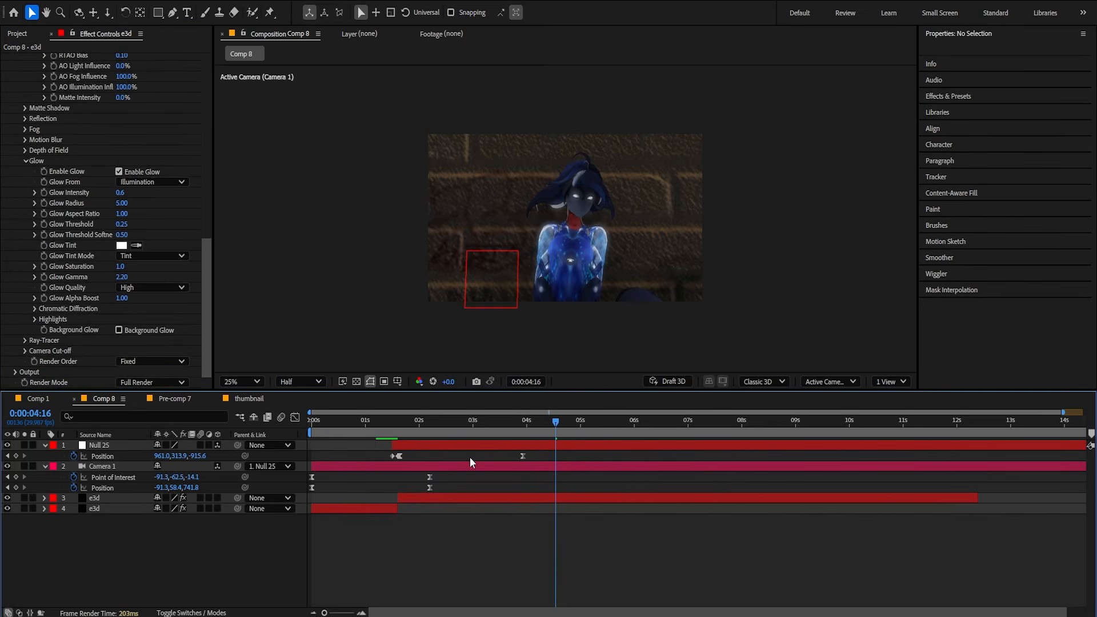
Add a Spot light with colour FF1919, 812% intensity, 13° cone angle and 27% cone feather.
left_click_drag(400, 421, 431, 422)
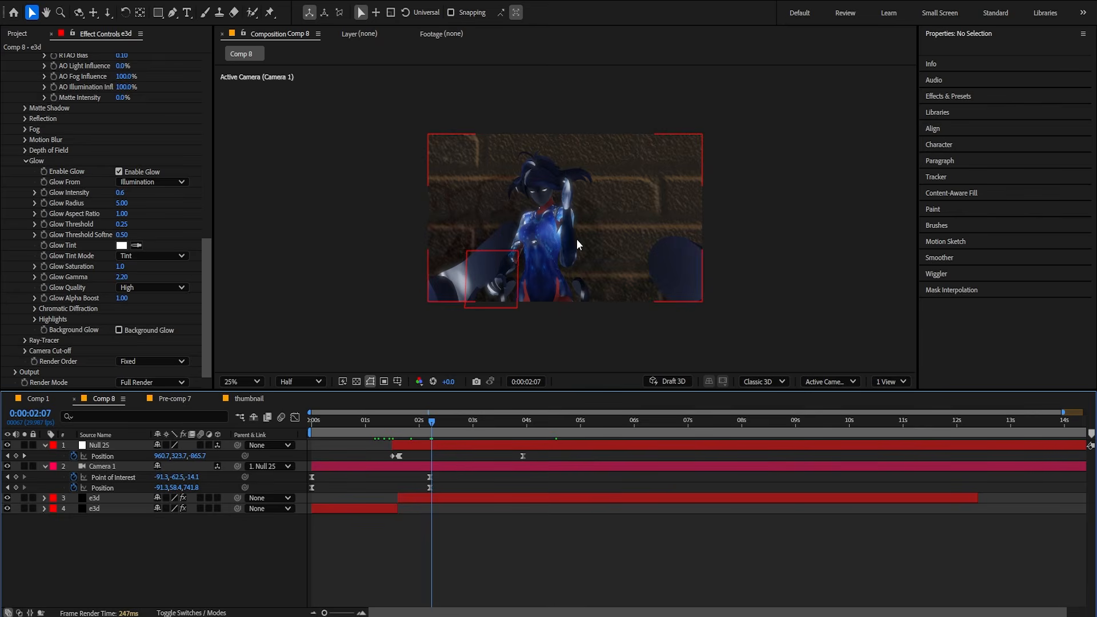
key("ctrl+alt+shift+l")
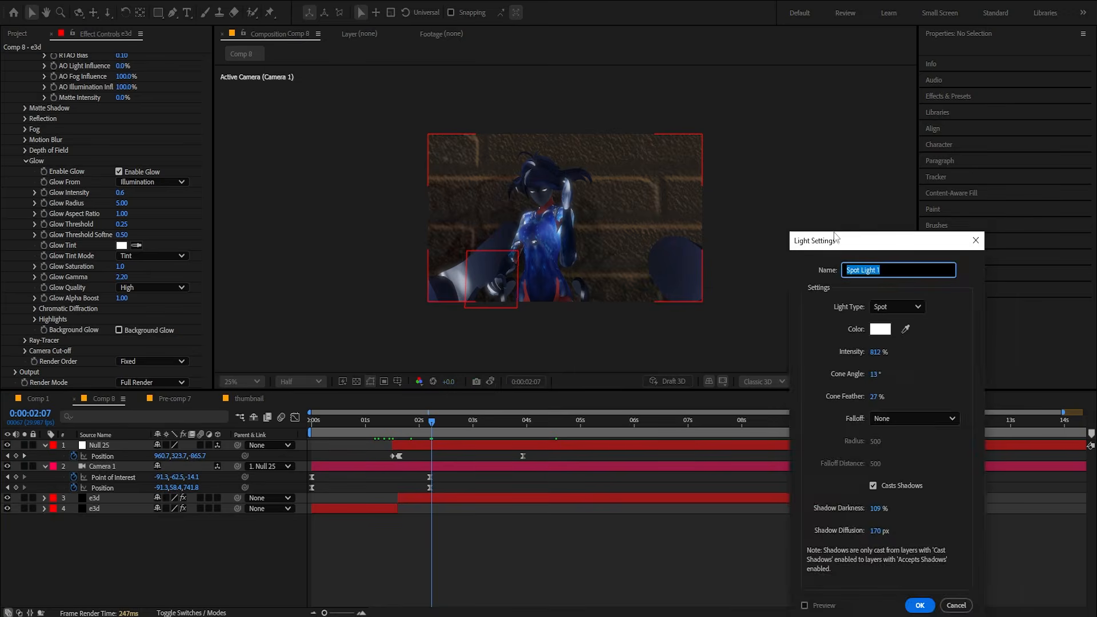
left_click_drag(835, 236, 360, 169)
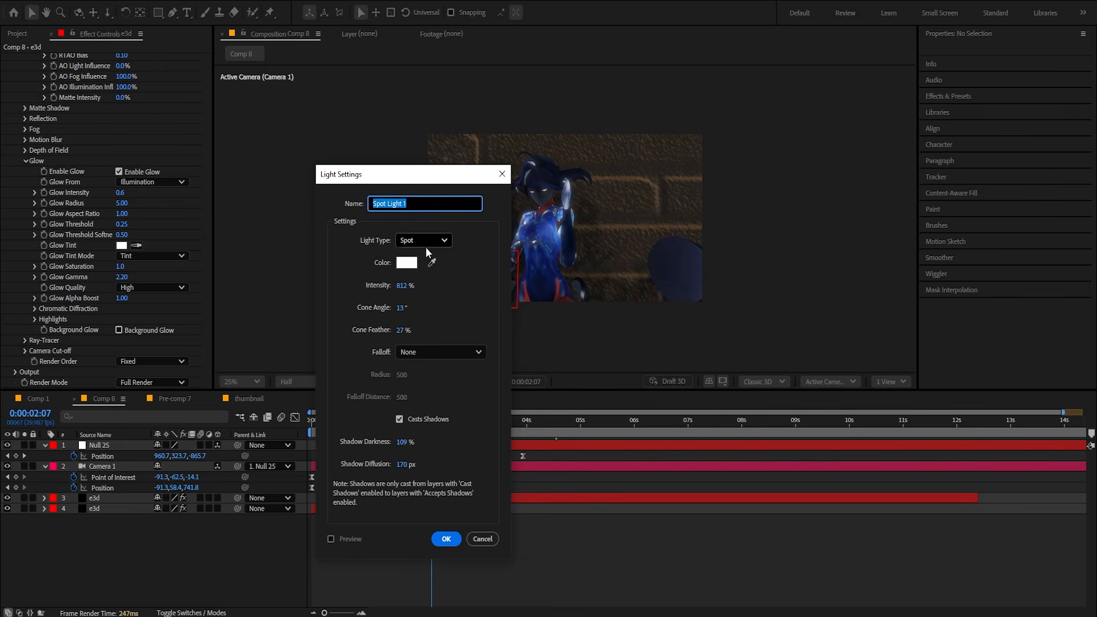
left_click(426, 242)
left_click(417, 279)
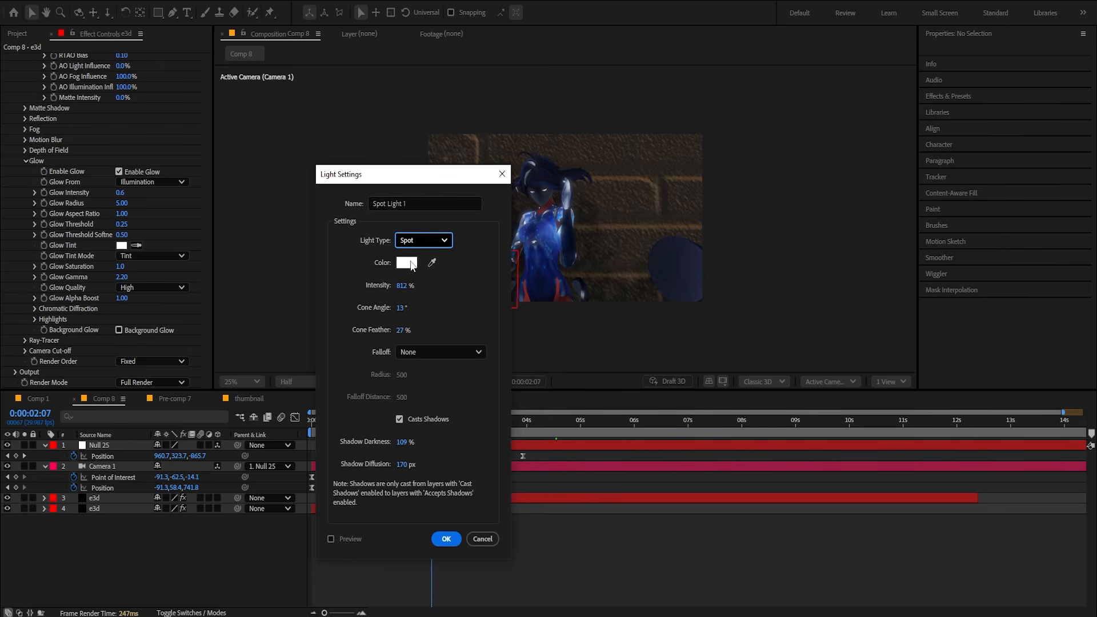
left_click(407, 262)
left_click_drag(371, 412, 388, 379)
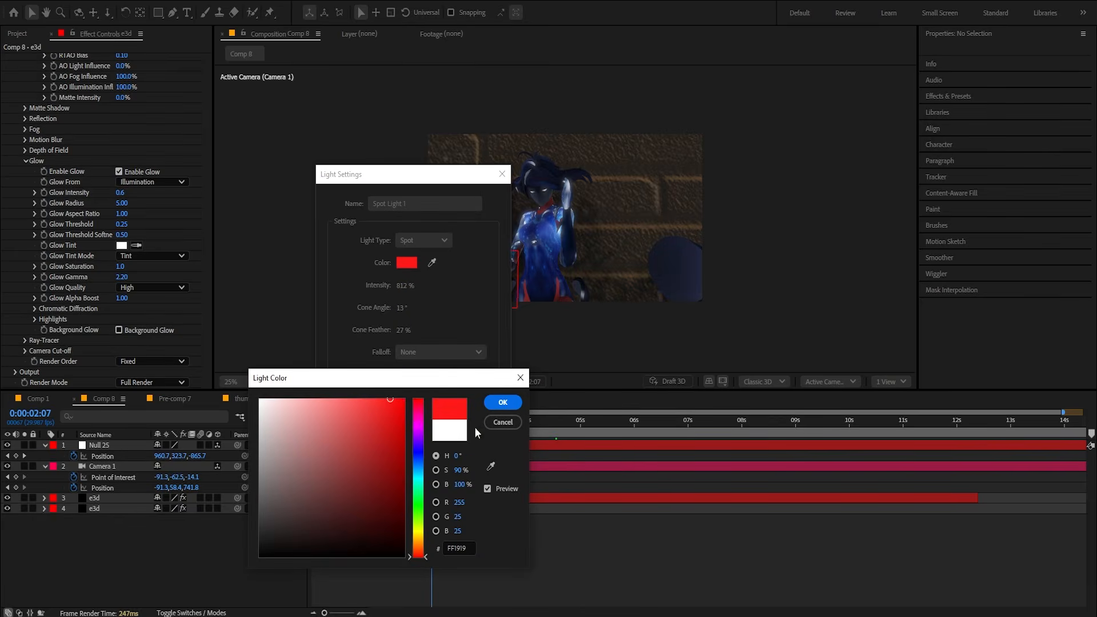
left_click(503, 402)
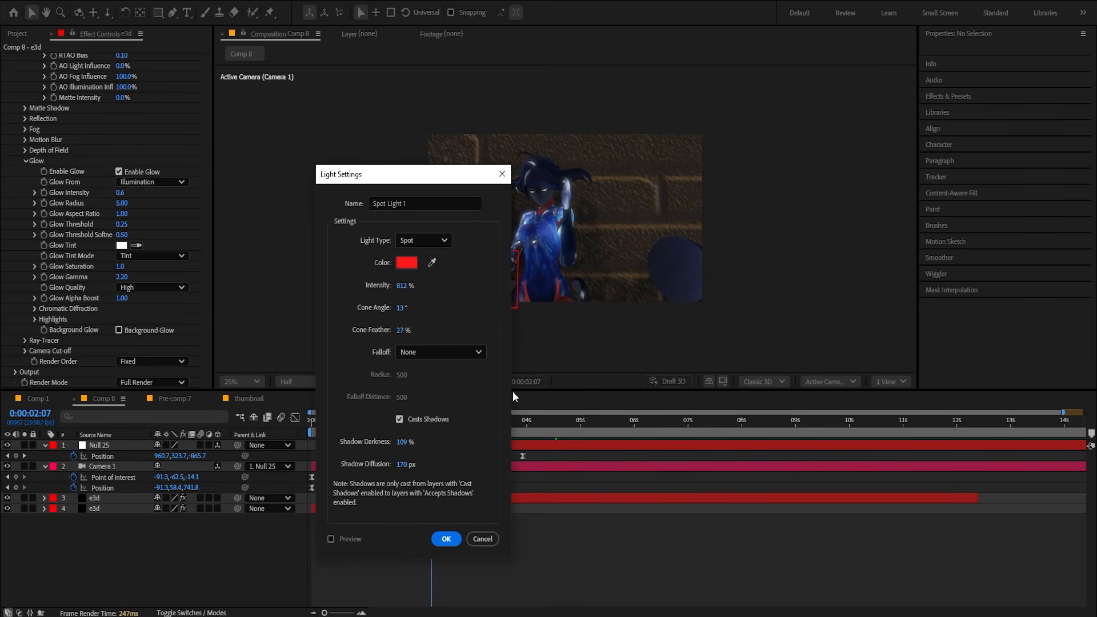
key("Return")
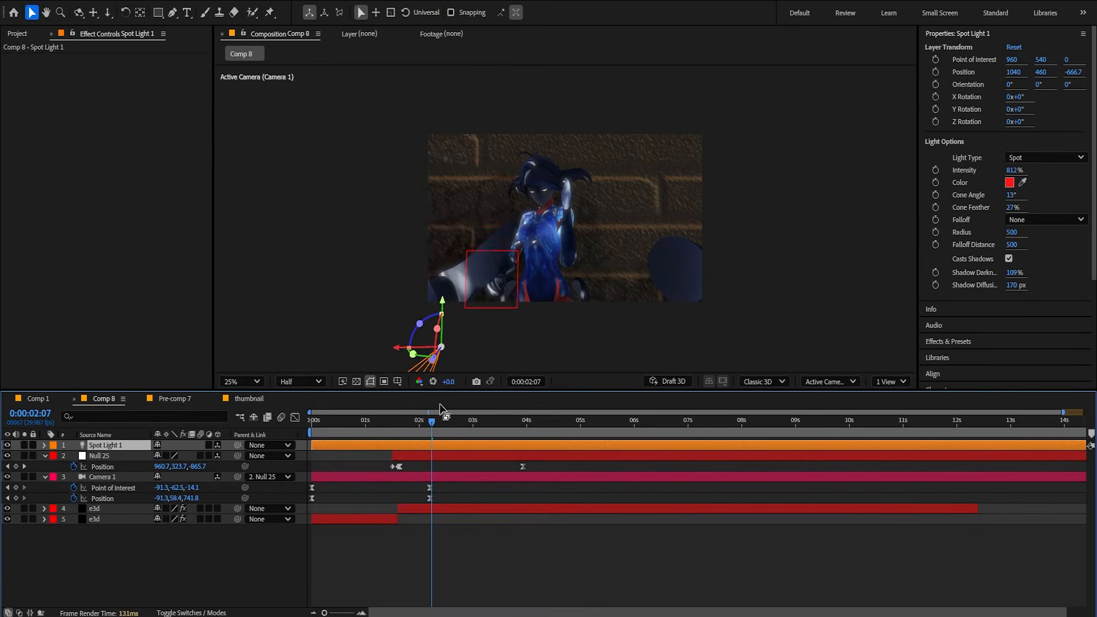
At 0:00:01:03, show the spot light's point of interest and position, and set its Z position to 1678.3.
left_click_drag(427, 426, 475, 426)
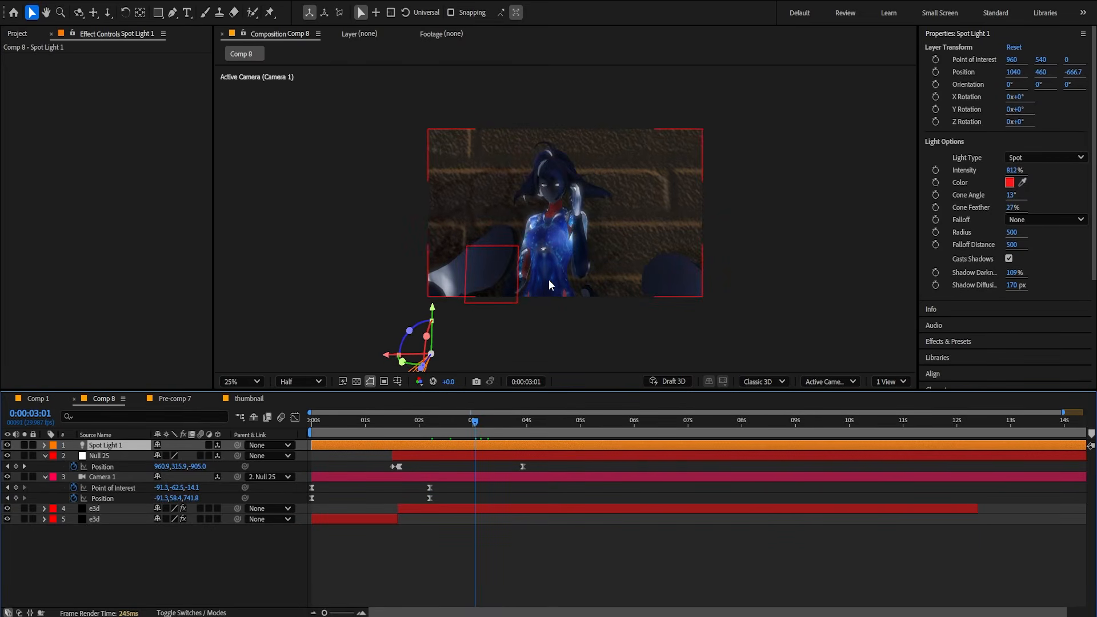
left_click_drag(447, 424, 371, 424)
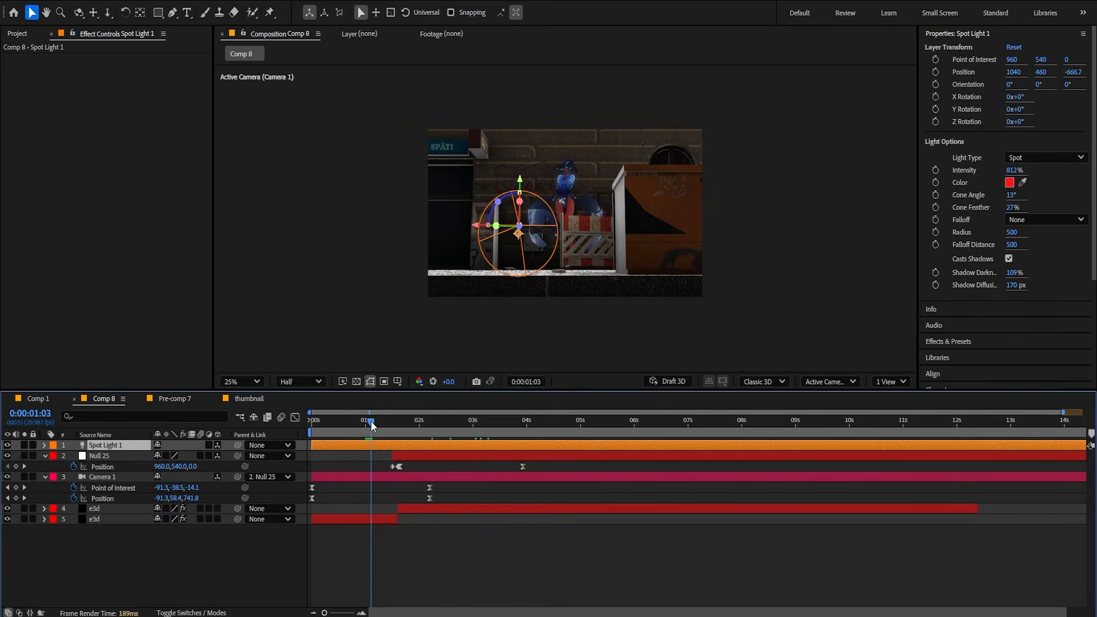
key("p")
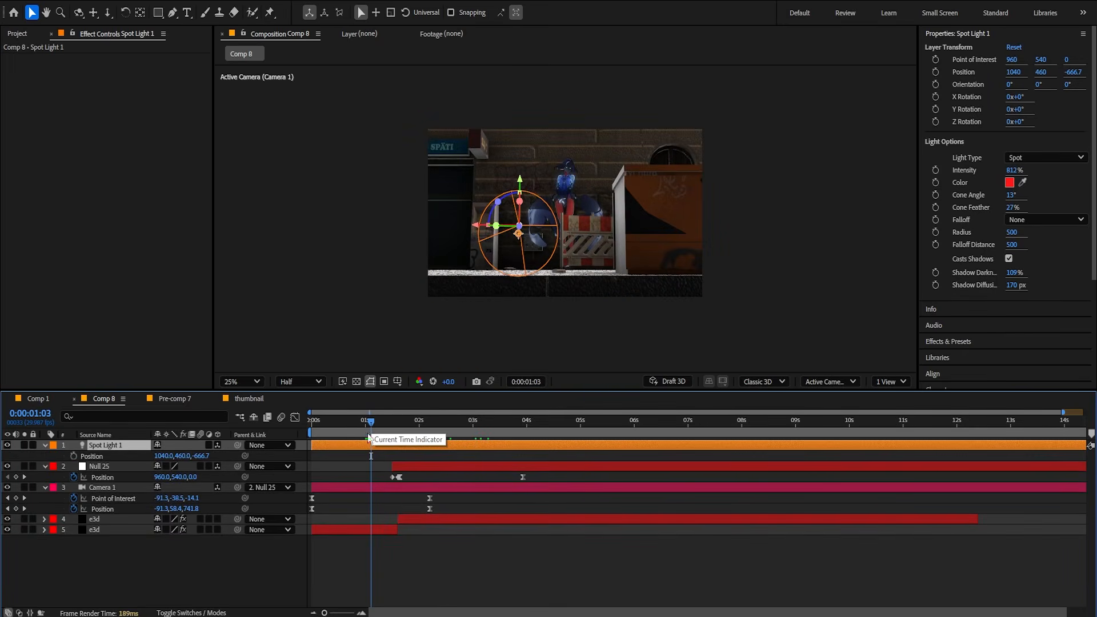
key("shift+a")
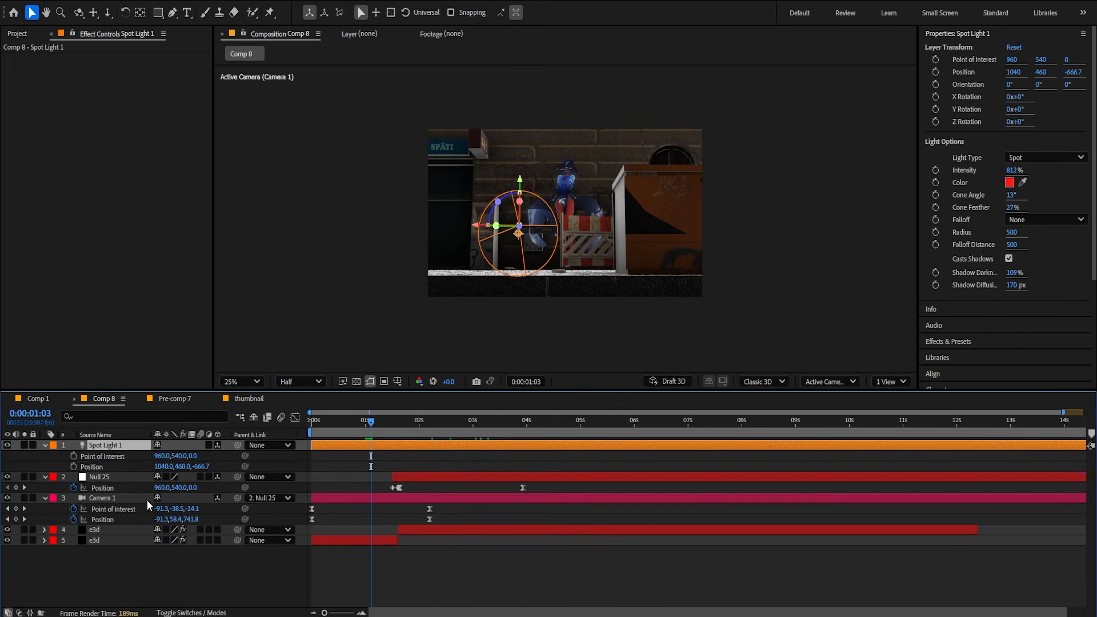
left_click(105, 458)
left_click(112, 465)
left_click_drag(194, 466, 719, 469)
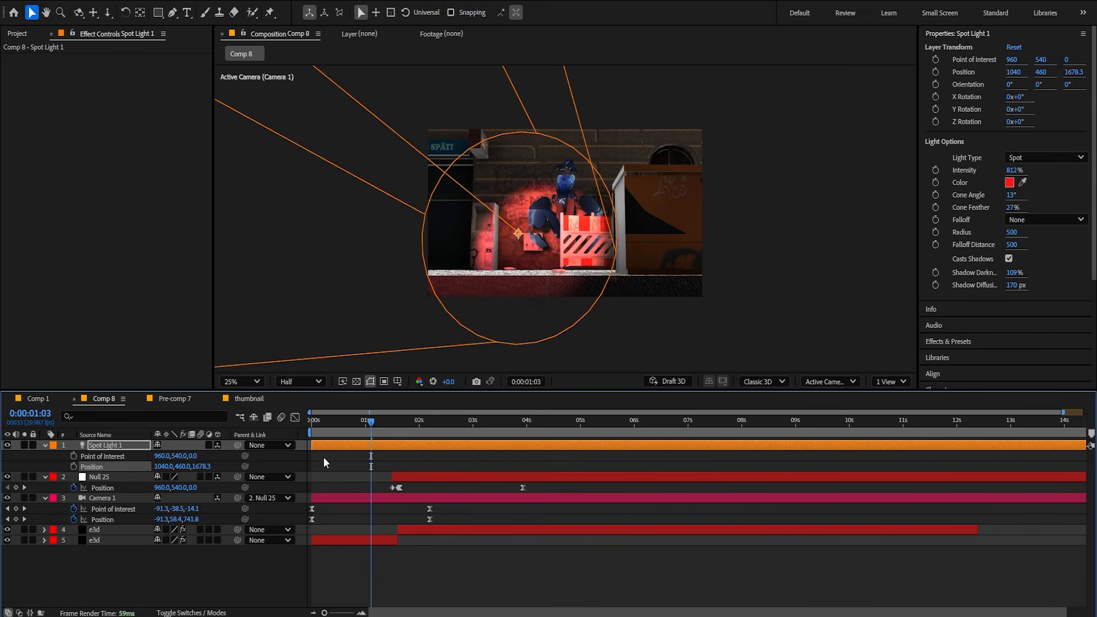
Set the spot light's position to 708, -261, 1678.3 and its point of interest to 864, 465, 0.
left_click_drag(165, 467, 326, 463)
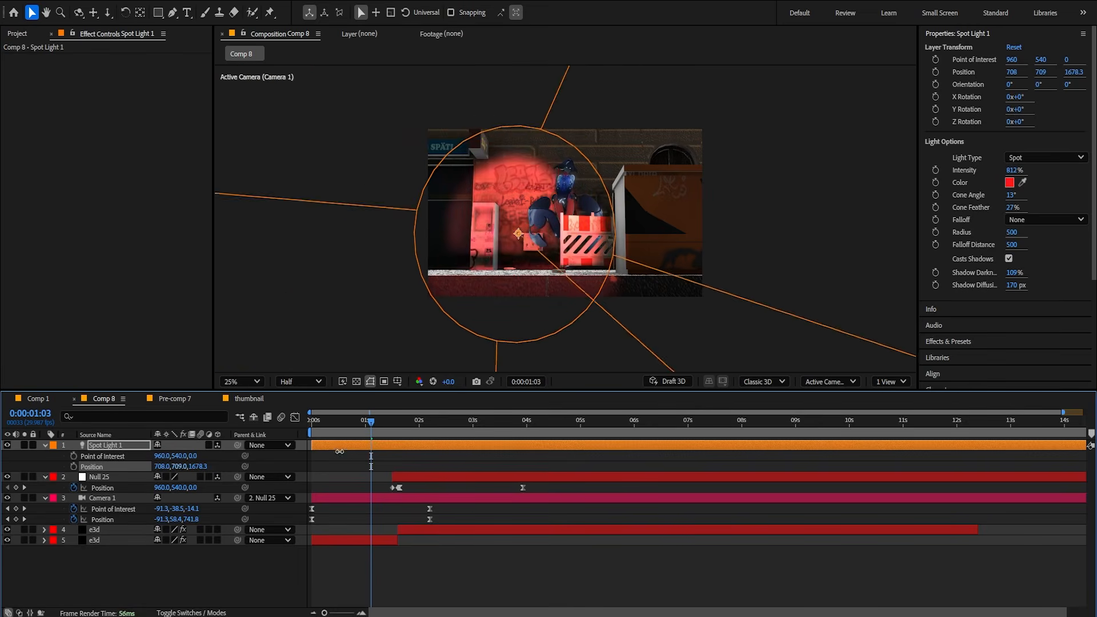
left_click_drag(169, 456, 5, 479)
scroll(587, 293, "up", 3)
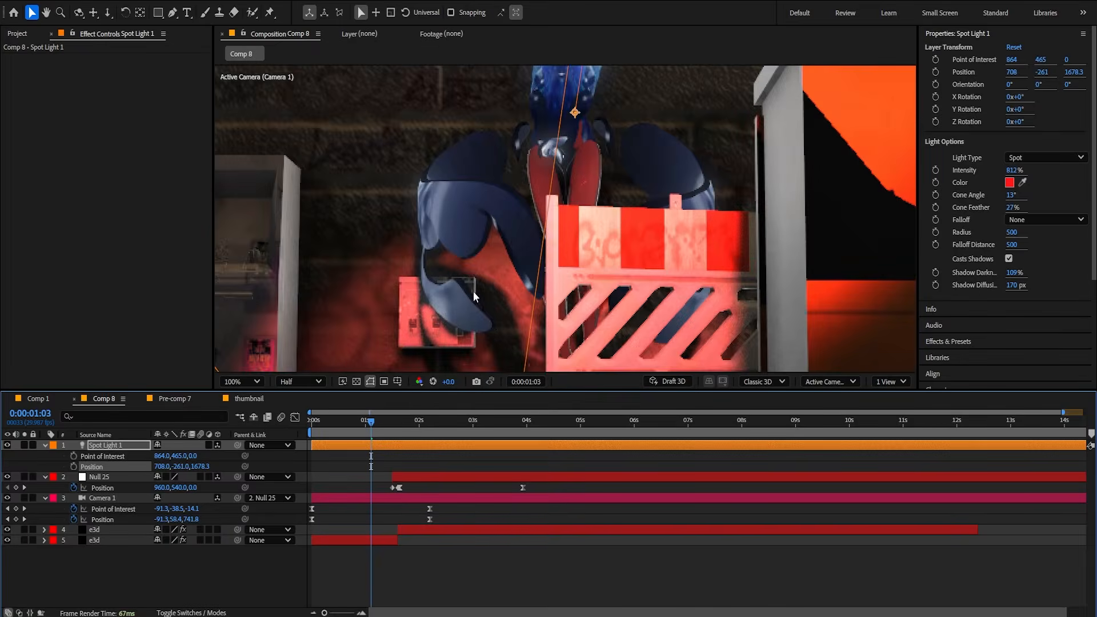
scroll(503, 324, "down", 1)
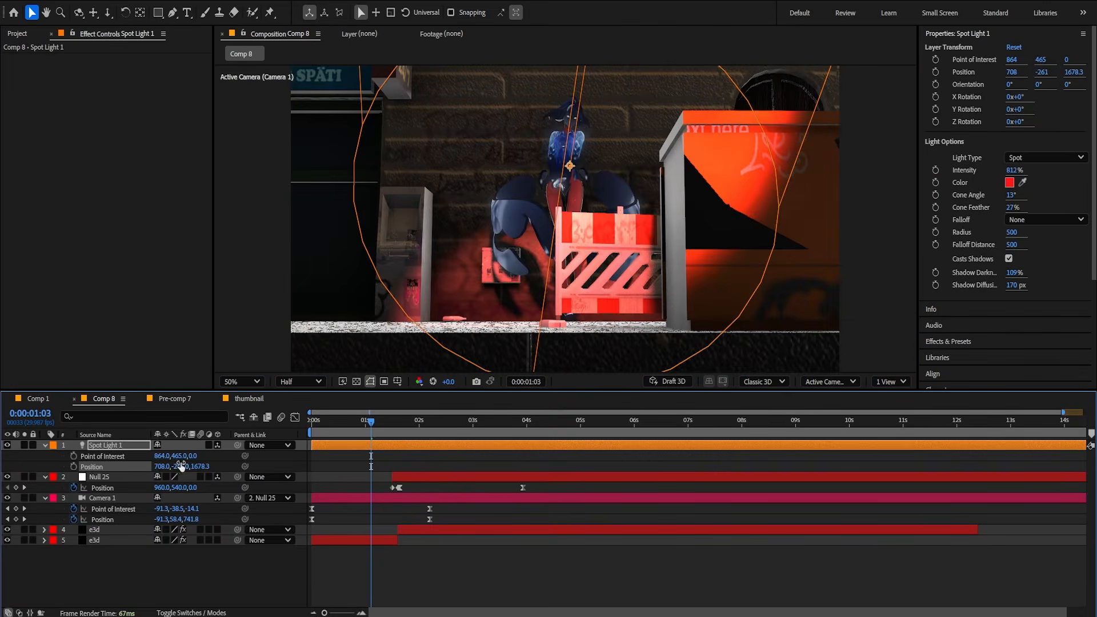
Adjust the spot light's position to 708, 266, 1758.3 and its point of interest to 851, 431, 170, checking at 0:00:03:04.
mouse_move(181, 466)
left_mouse_down()
mouse_move(2, 474)
mouse_move(201, 458)
left_mouse_up()
key("comma")
left_click_drag(563, 172, 585, 22)
left_click_drag(178, 467, 665, 465)
left_click(480, 422)
left_click(106, 445)
left_click_drag(163, 456, 115, 452)
Narrow the spot light's cone angle to 10° and raise its intensity to 1349%.
double_click(108, 445)
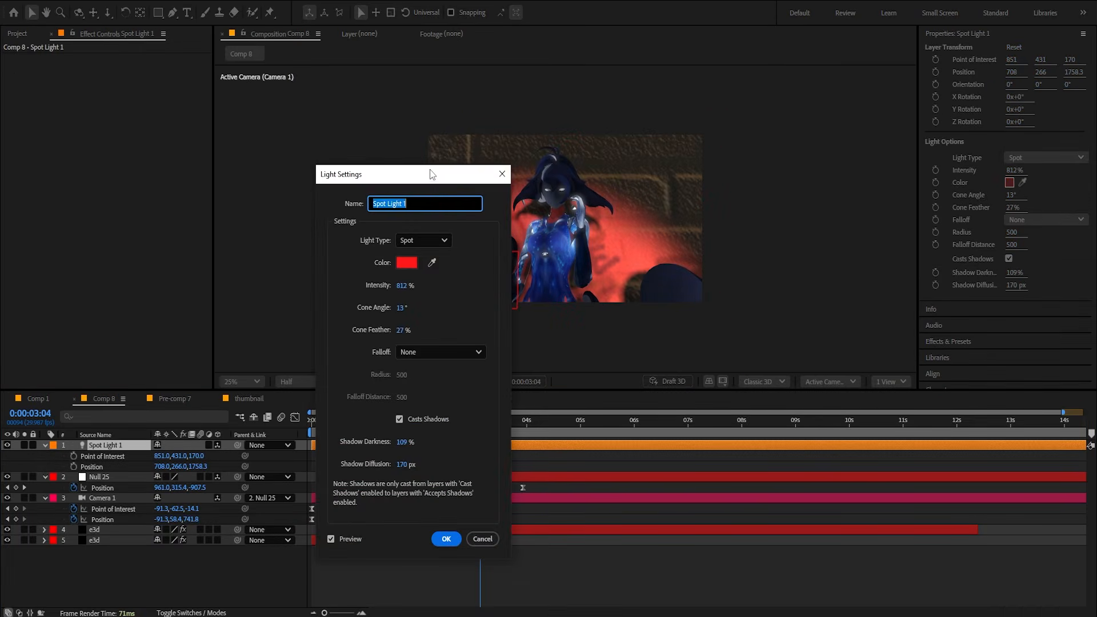
left_click_drag(421, 180, 665, 214)
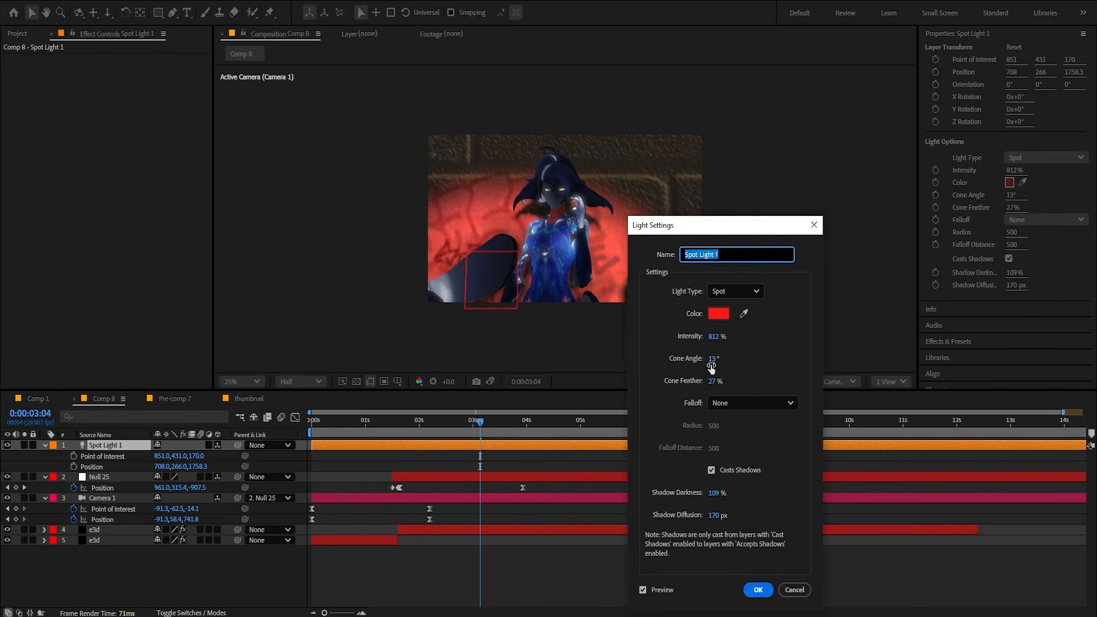
left_click_drag(711, 368, 705, 366)
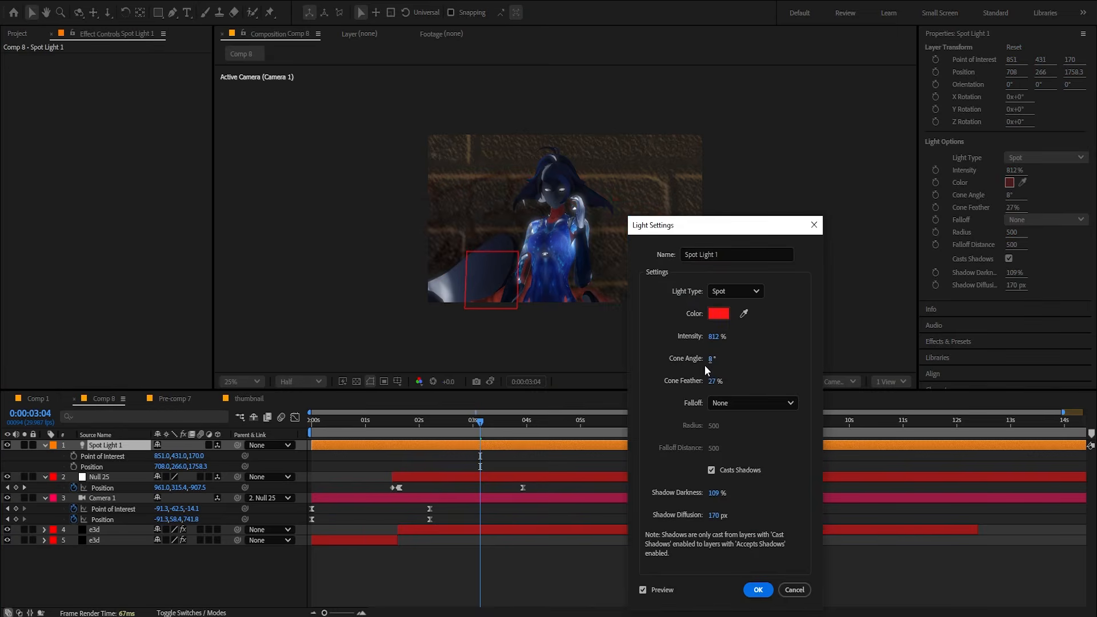
left_click(710, 360)
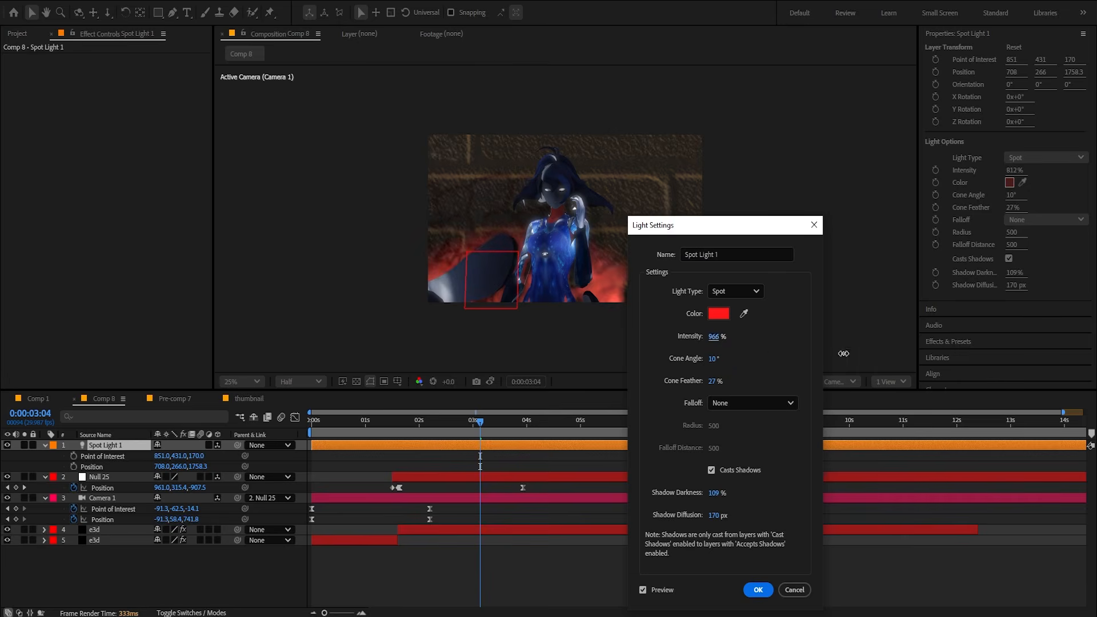
left_click_drag(844, 353, 975, 376)
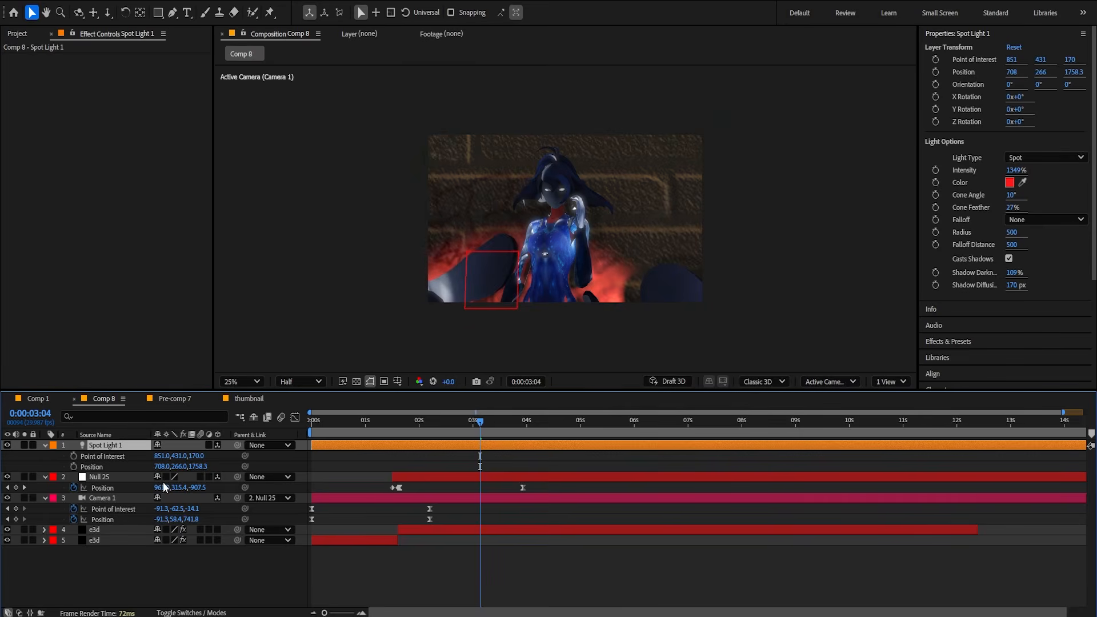
Set the spot light's Y position to 409 and its point of interest's Z to 276.
left_click_drag(182, 457, 3, 485)
key("ctrl+z")
left_click_drag(181, 467, 1, 469)
left_click_drag(198, 456, 456, 509)
Split the composition viewer into two views and frame the spot light in Custom View 1.
left_click(890, 382)
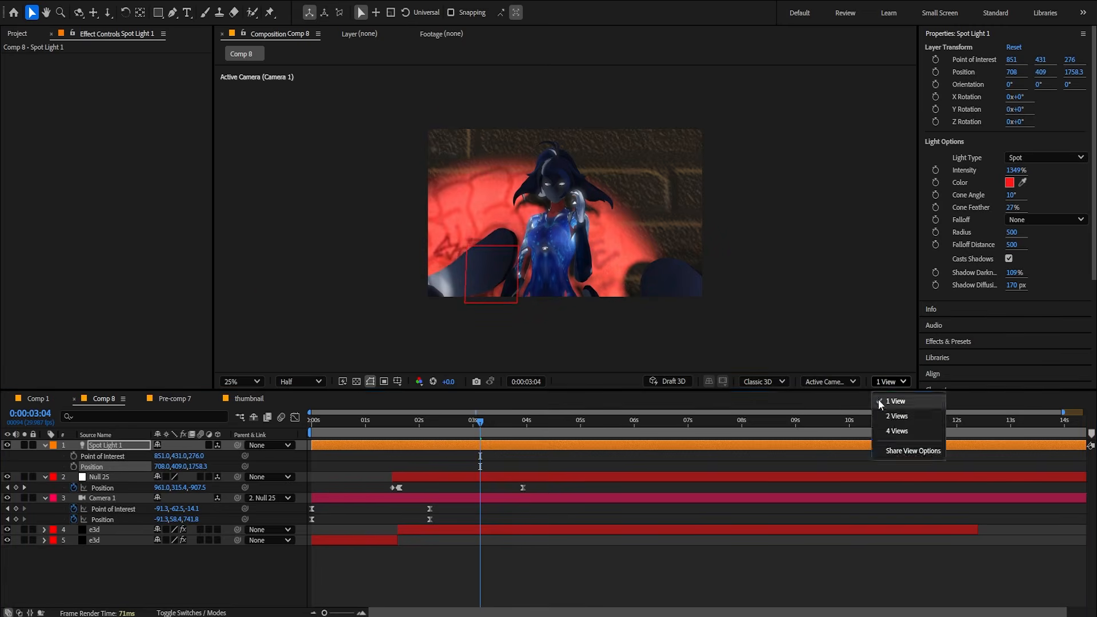
left_click(898, 416)
scroll(709, 242, "up", 2)
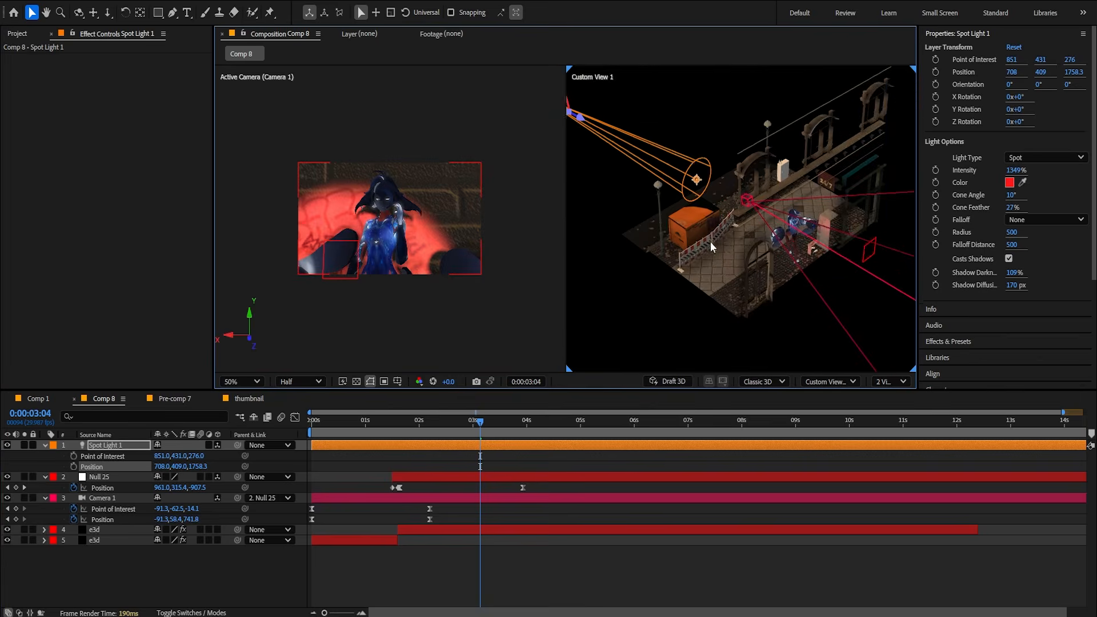
left_click_drag(711, 242, 789, 307)
Try to re-aim the spot light by rotating it about its X axis in the custom view.
left_click(635, 143)
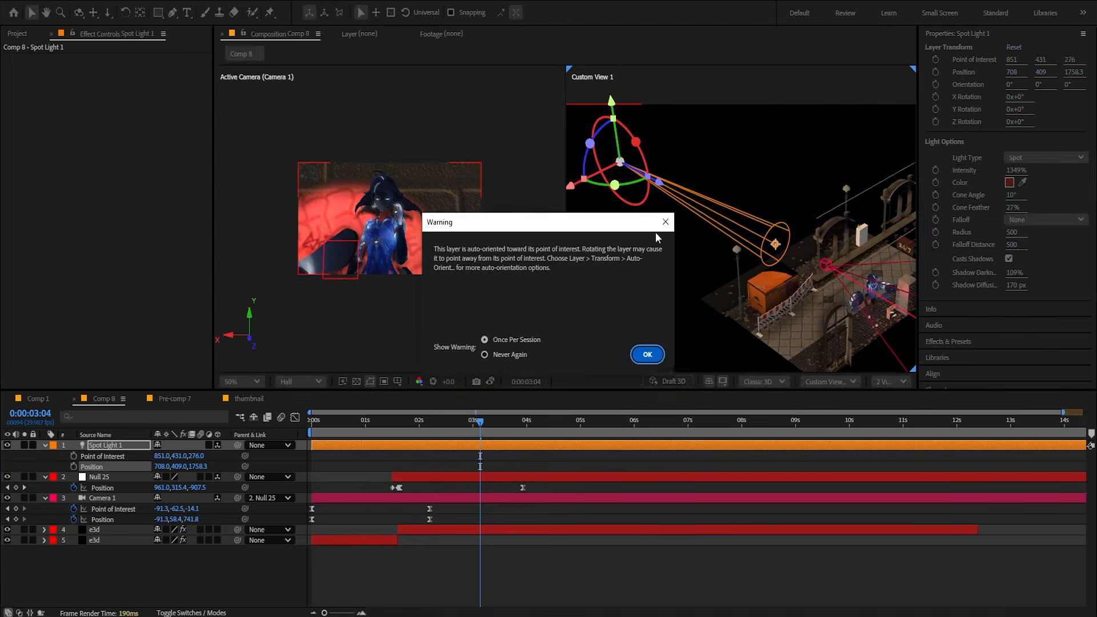
left_click(648, 355)
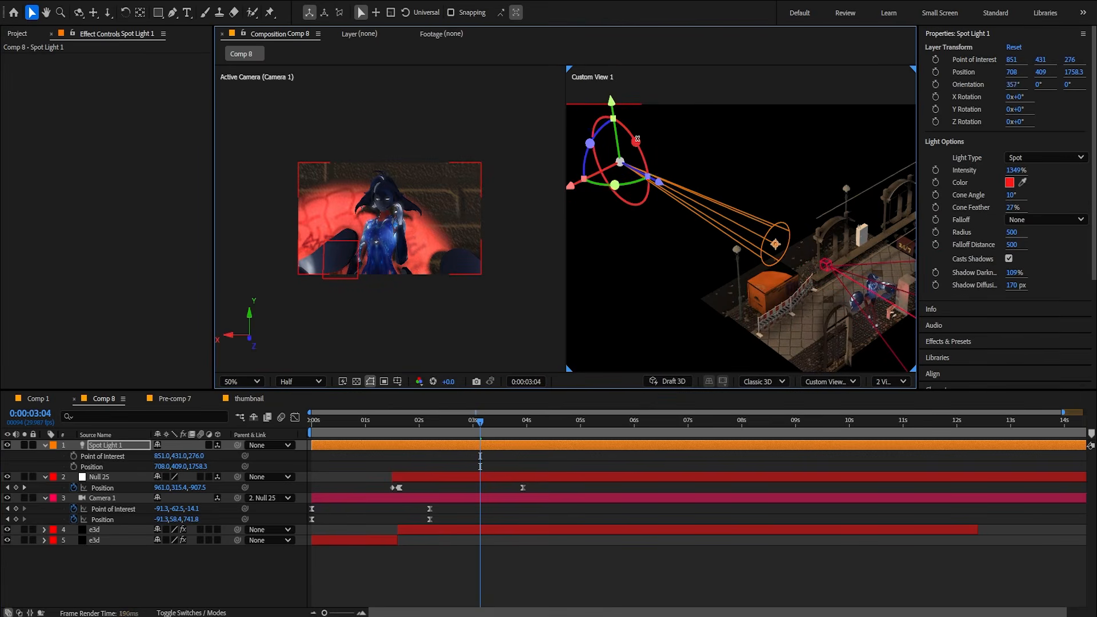
left_click_drag(638, 139, 636, 166)
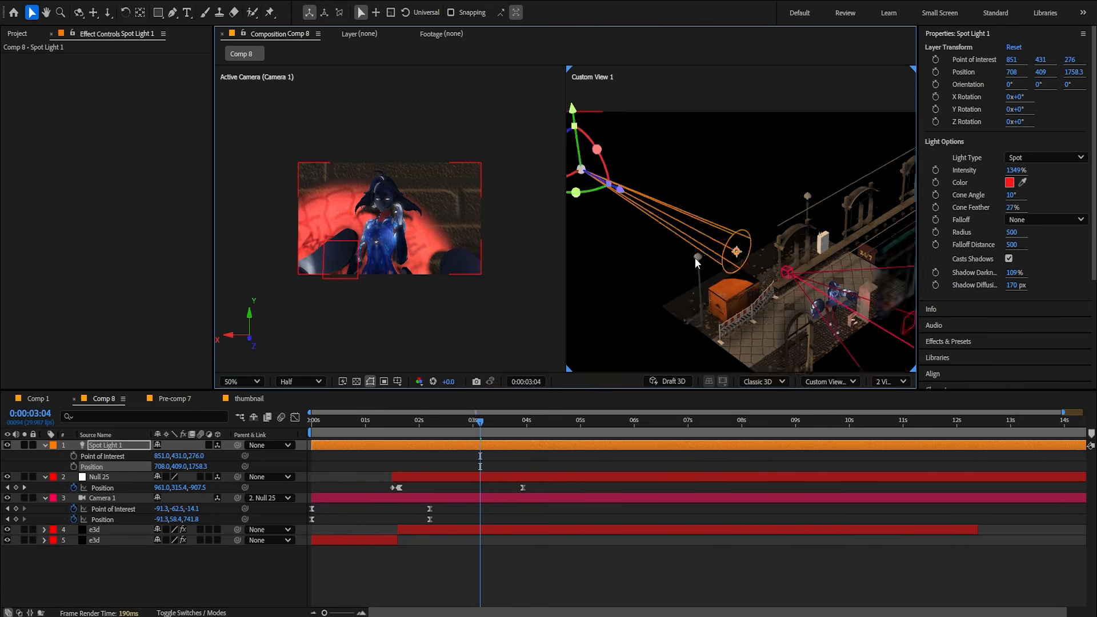
scroll(695, 258, "down", 2)
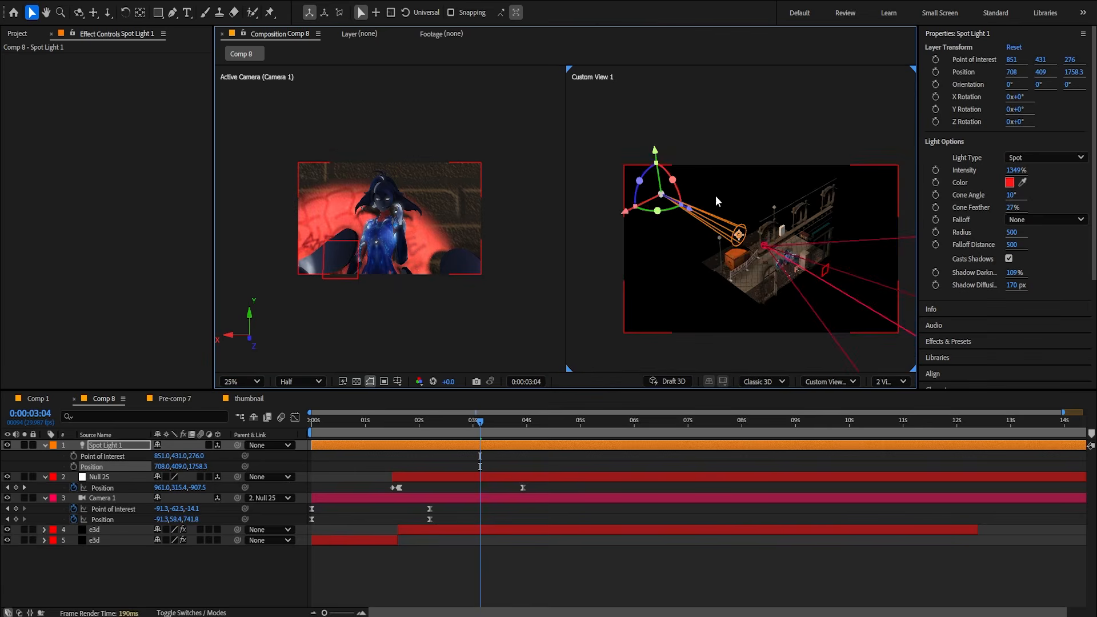
left_click_drag(693, 211, 797, 269)
key("ctrl+z")
scroll(722, 237, "up", 2)
key("ctrl+z")
Move the spot light to 1564, 750, 2643.3 and shift its point of interest, with its Z at -82.
left_click_drag(180, 456, 1095, 456)
left_click_drag(163, 467, 858, 467)
left_click_drag(201, 467, 328, 467)
left_click_drag(162, 456, 799, 456)
left_click_drag(197, 456, 36, 458)
left_click_drag(162, 467, 0, 459)
scroll(777, 217, "down", 2)
left_click_drag(182, 456, 937, 467)
Set the X value of the spot light's point of interest to 0.
scroll(851, 271, "up", 2)
left_click(232, 489)
left_click(161, 456)
type("0")
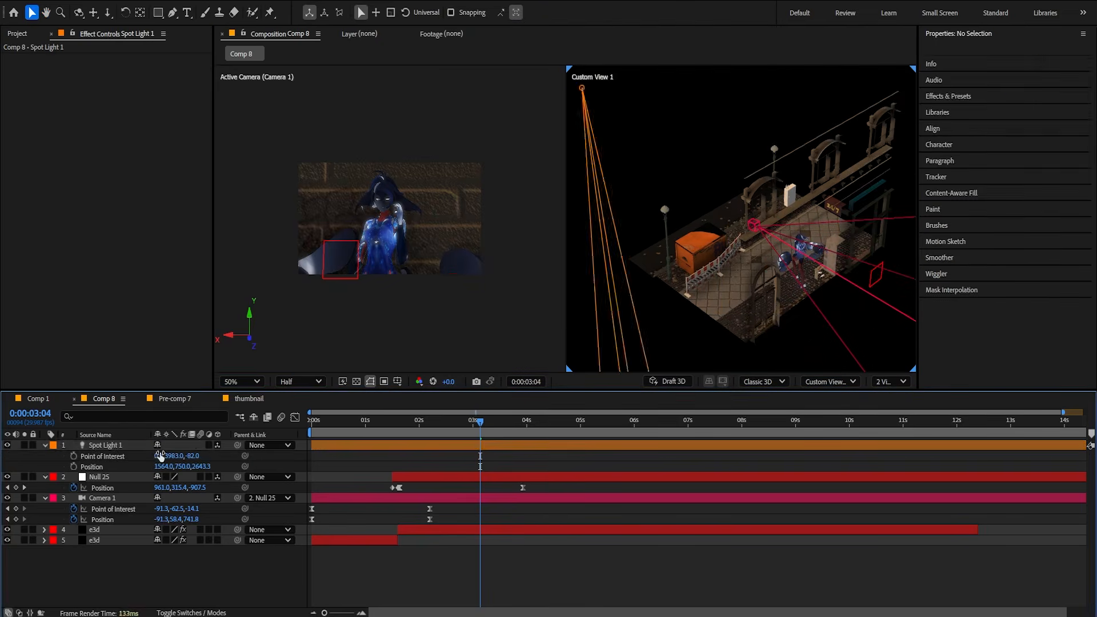
Set the spot light's point of interest to 851, -483, 276 and its position to 708, -2271, 1758.3.
left_click_drag(160, 456, 320, 456)
left_click_drag(176, 467, 536, 516)
left_click_drag(485, 423, 407, 432)
left_click_drag(198, 466, 143, 467)
left_click_drag(407, 423, 377, 431)
mouse_move(178, 456)
left_mouse_down()
mouse_move(137, 457)
mouse_move(198, 456)
mouse_move(166, 456)
left_mouse_up()
left_click_drag(178, 467, 32, 456)
Switch the composition viewer back to a single view through the active camera.
scroll(694, 309, "up", 1)
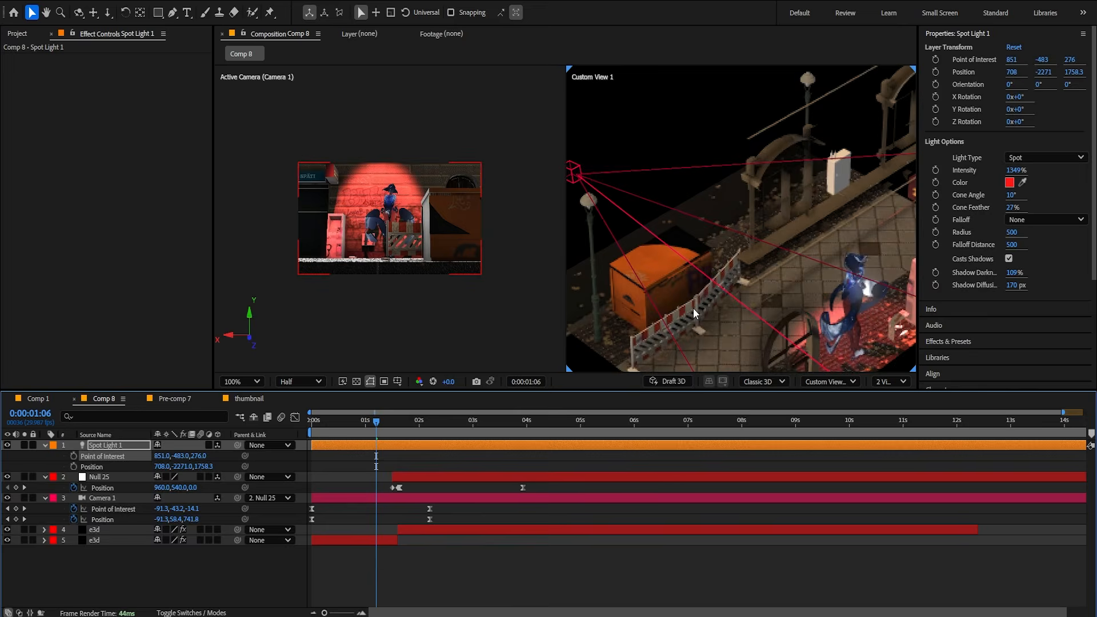
key("comma")
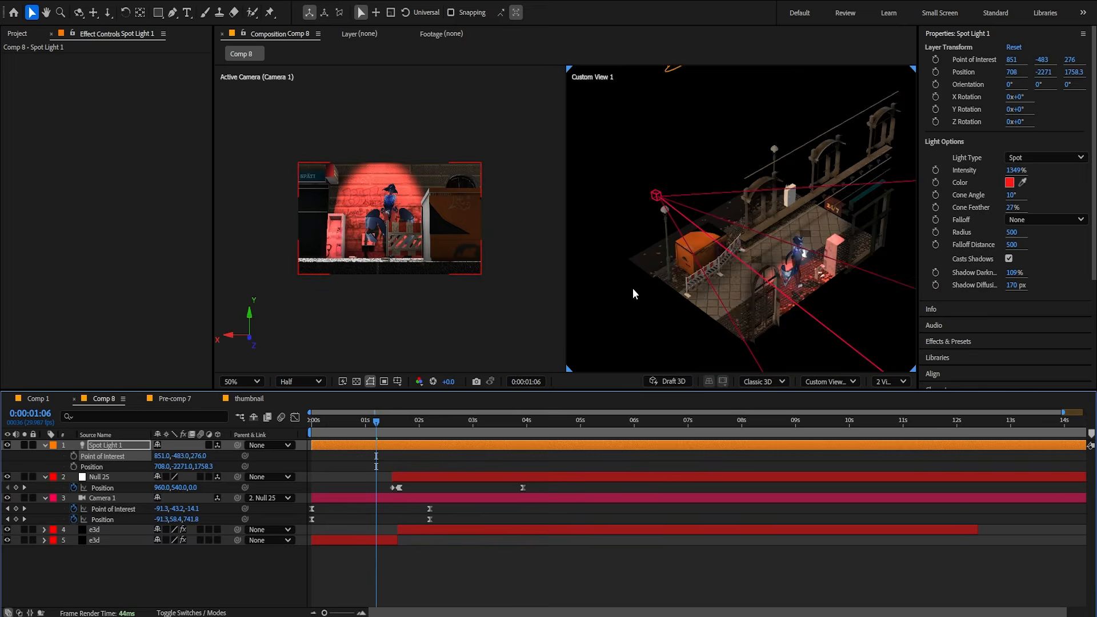
left_click(889, 381)
left_click(896, 401)
key("F12")
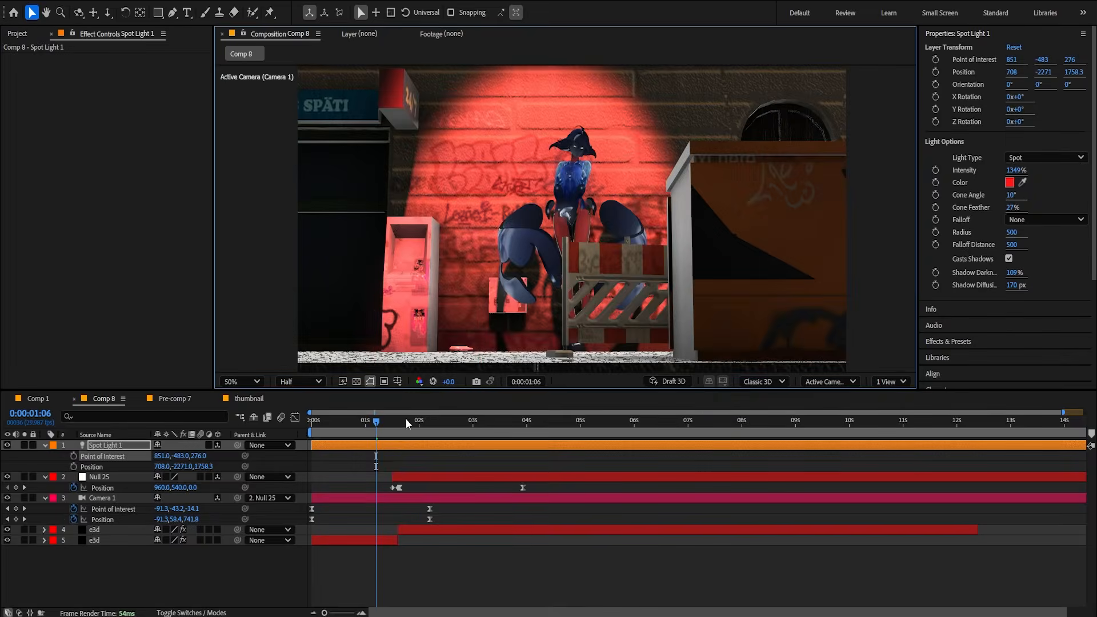
At 0:00:01:29, set the spot light's point of interest Z to 389 and its X and Y position to 783, -1954.
mouse_move(406, 420)
left_mouse_down()
mouse_move(440, 426)
mouse_move(417, 424)
left_mouse_up()
key("comma")
left_click_drag(204, 457, 275, 456)
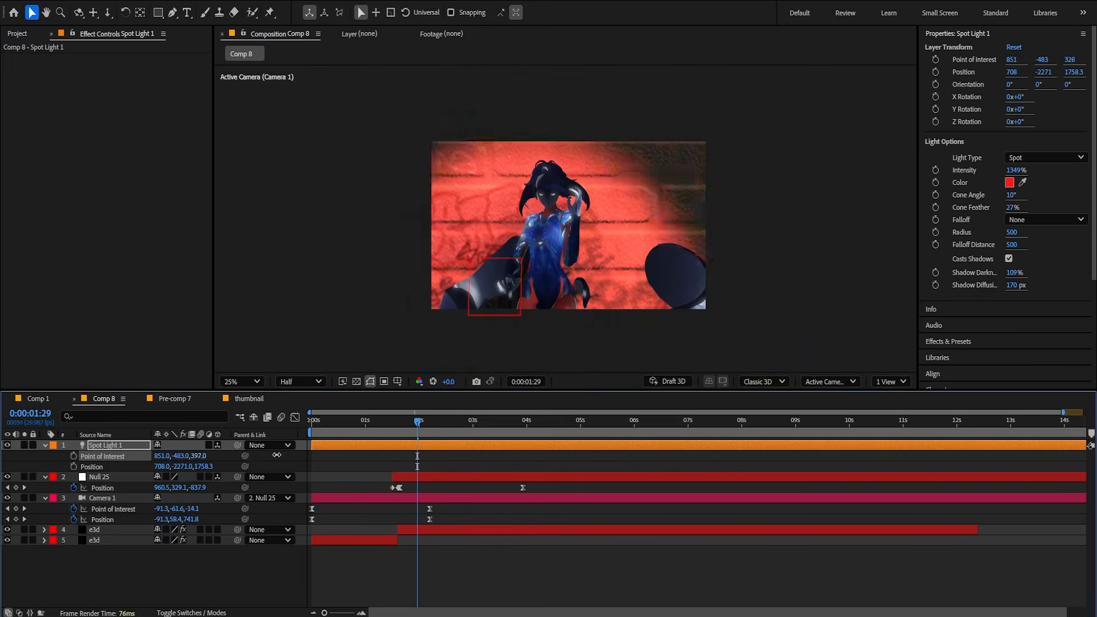
mouse_move(181, 467)
left_mouse_down()
mouse_move(363, 467)
mouse_move(171, 466)
mouse_move(192, 468)
left_mouse_up()
Try cone angles of 5° and 8° on the spot light, then settle on 7° with an intensity of 514%.
double_click(116, 447)
left_click(711, 359)
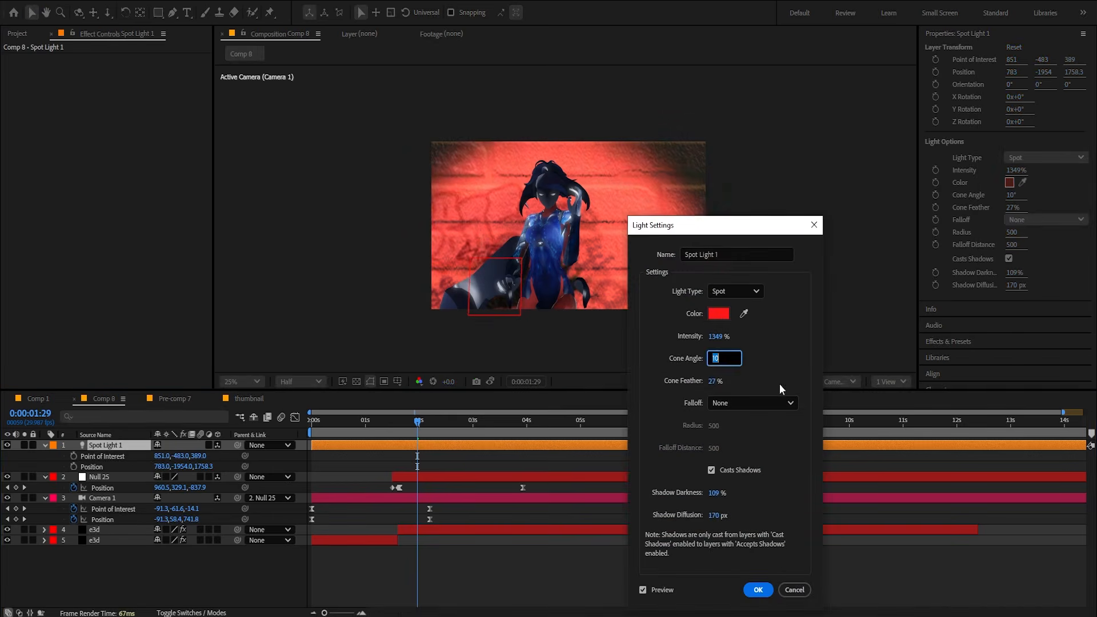
type("5")
key("Return")
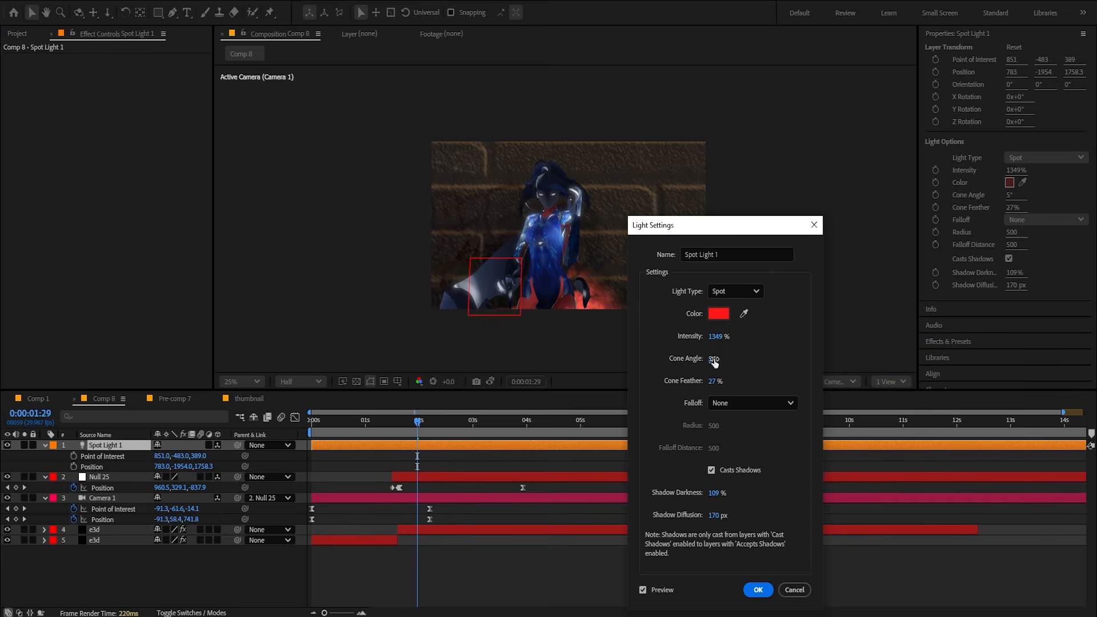
type("8")
key("Return")
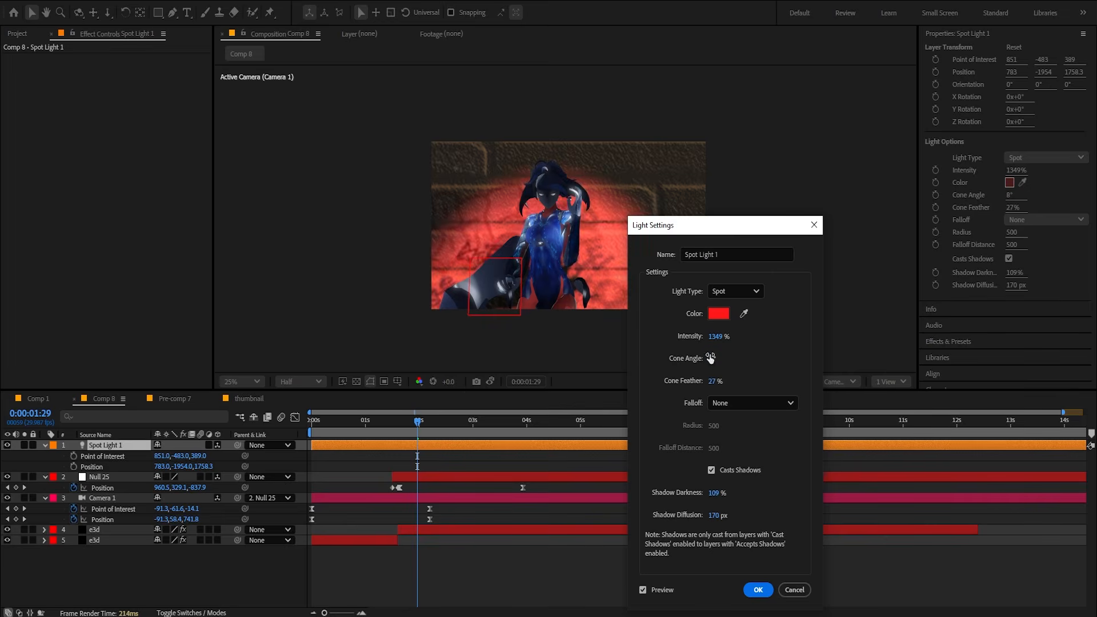
type("7")
key("Return")
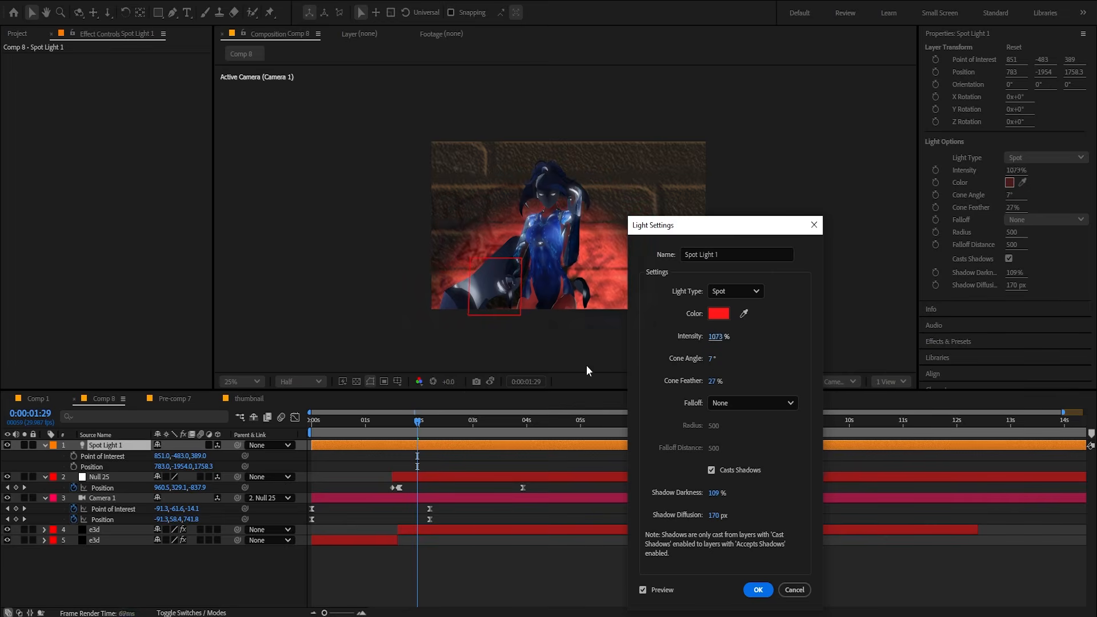
key("Return")
Test shifts of the spot light's position and aim up to 0:00:03:12, leaving its point of interest Y at -614.
left_click(334, 467)
left_click_drag(162, 467, 99, 471)
key("ctrl+z")
left_click_drag(418, 421, 495, 421)
left_click_drag(199, 456, 182, 475)
key("ctrl+z")
key("ctrl+z")
Set the spot light's cone angle to 5° and its cone feather to 32%.
double_click(105, 445)
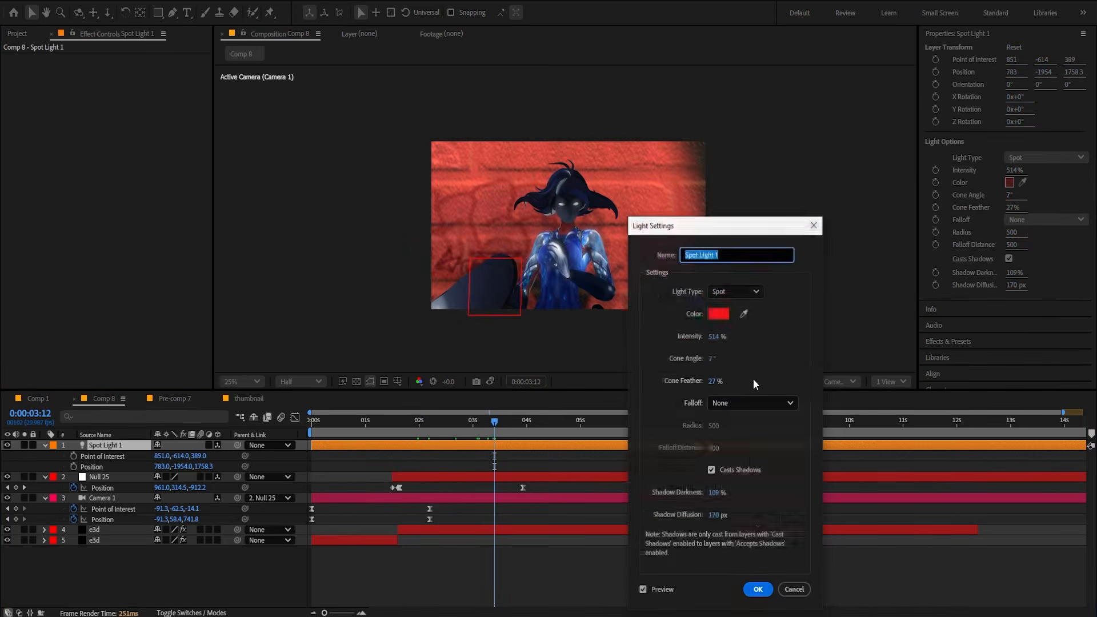
left_click_drag(711, 359, 755, 440)
left_click_drag(712, 381, 732, 403)
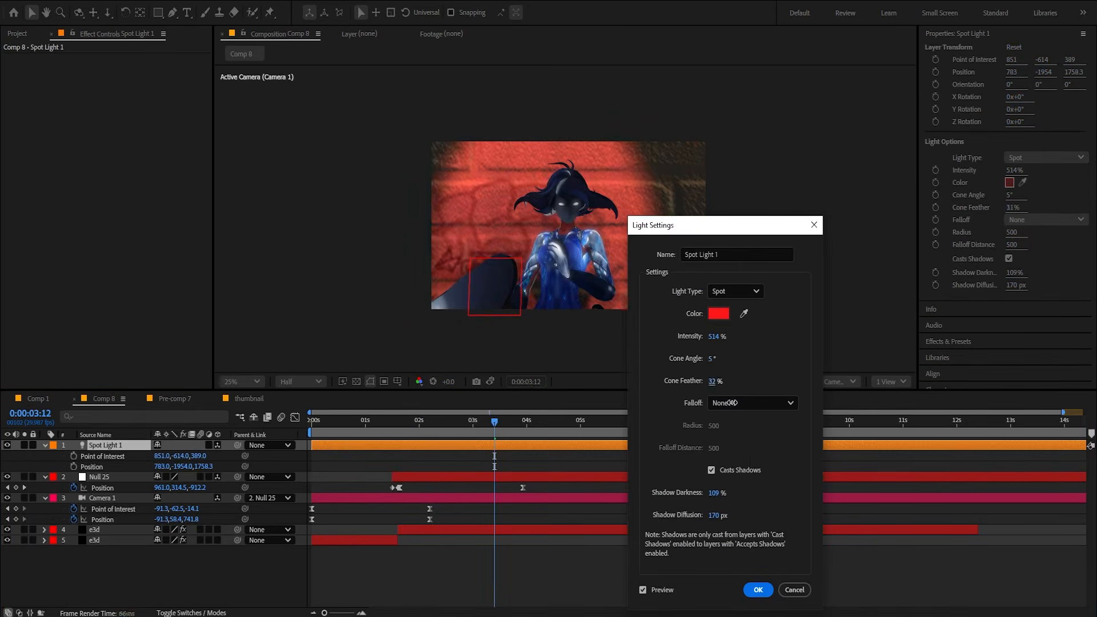
left_click(759, 590)
Move the spot light to X 809 and Y -1996, and check the frame at 0:00:01:02.
left_click_drag(162, 467, 177, 467)
left_click_drag(181, 467, 157, 470)
left_click(202, 472)
left_click_drag(430, 422, 369, 423)
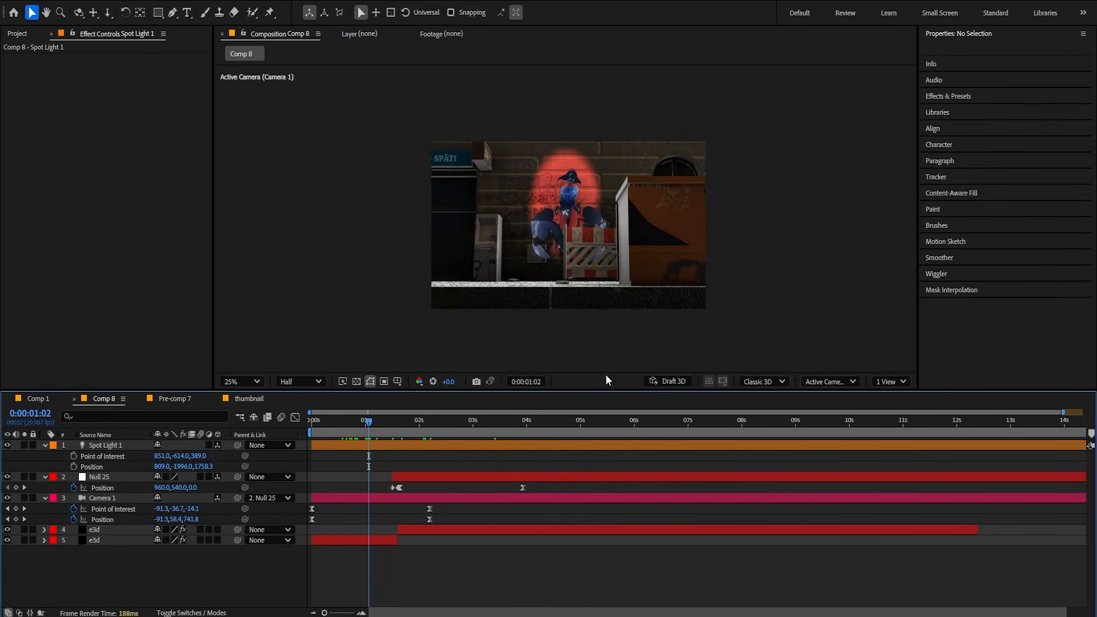
Duplicate the spot light and change the copy's light type to Point.
left_click(123, 444)
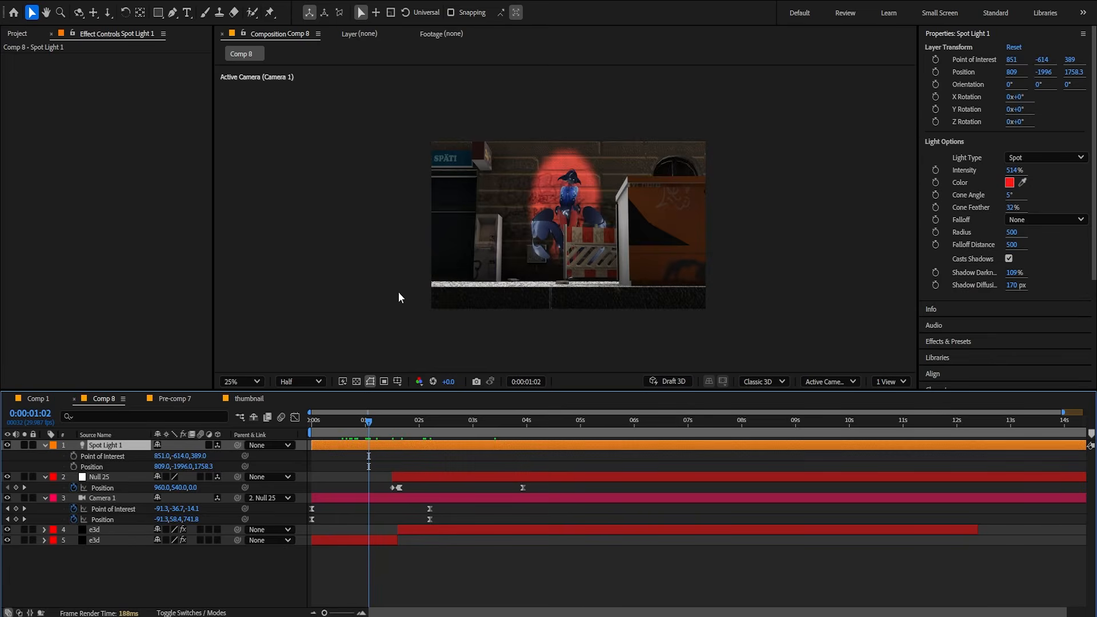
key("ctrl+d")
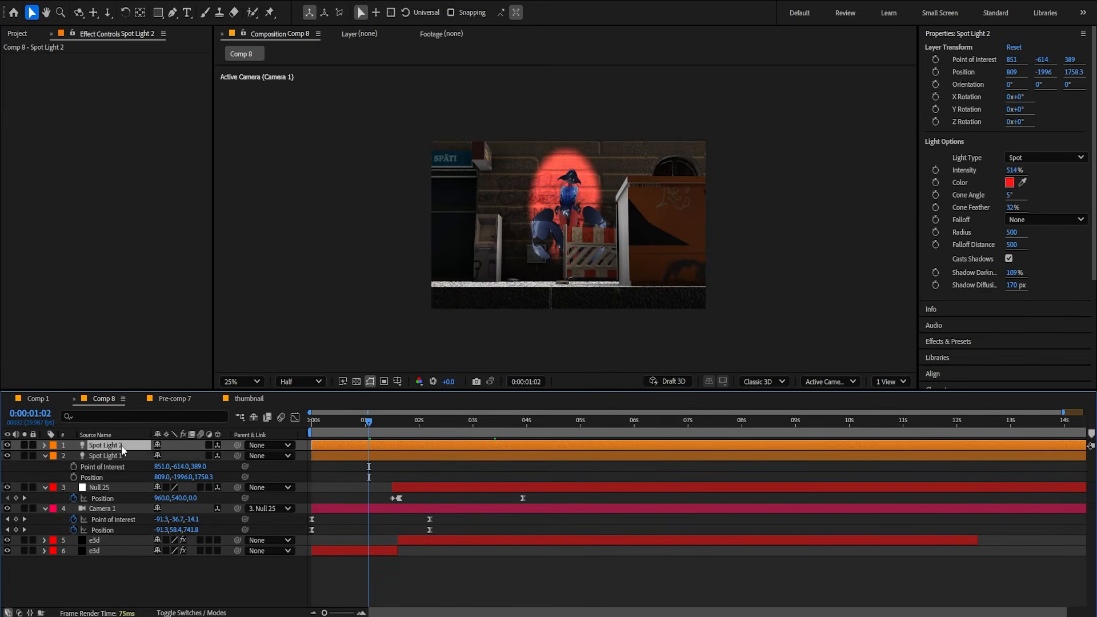
double_click(121, 444)
left_click(743, 290)
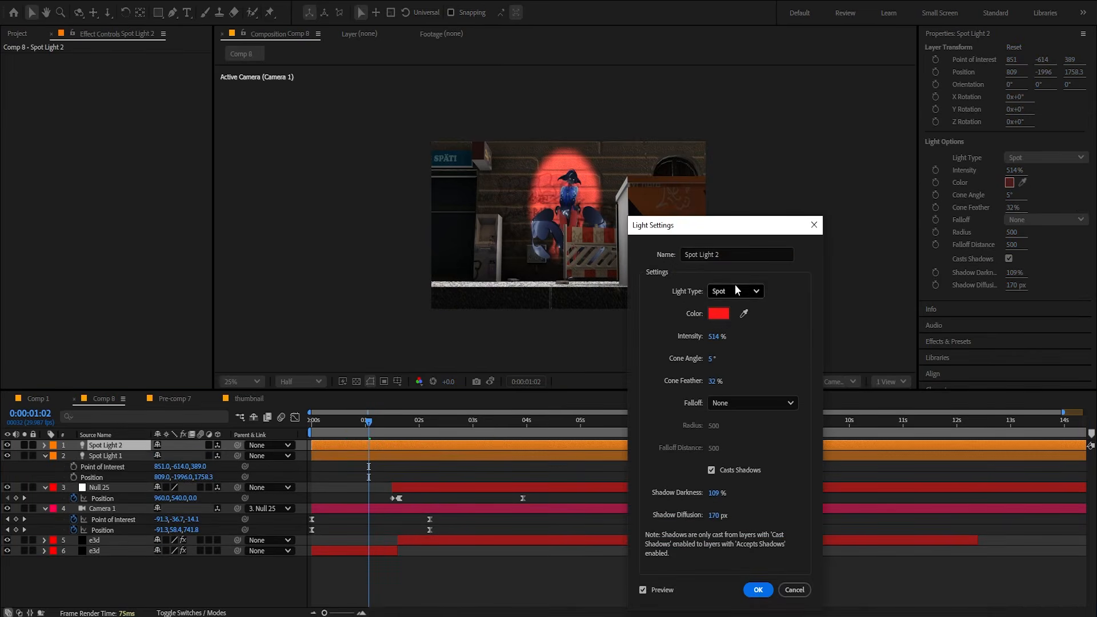
left_click(737, 343)
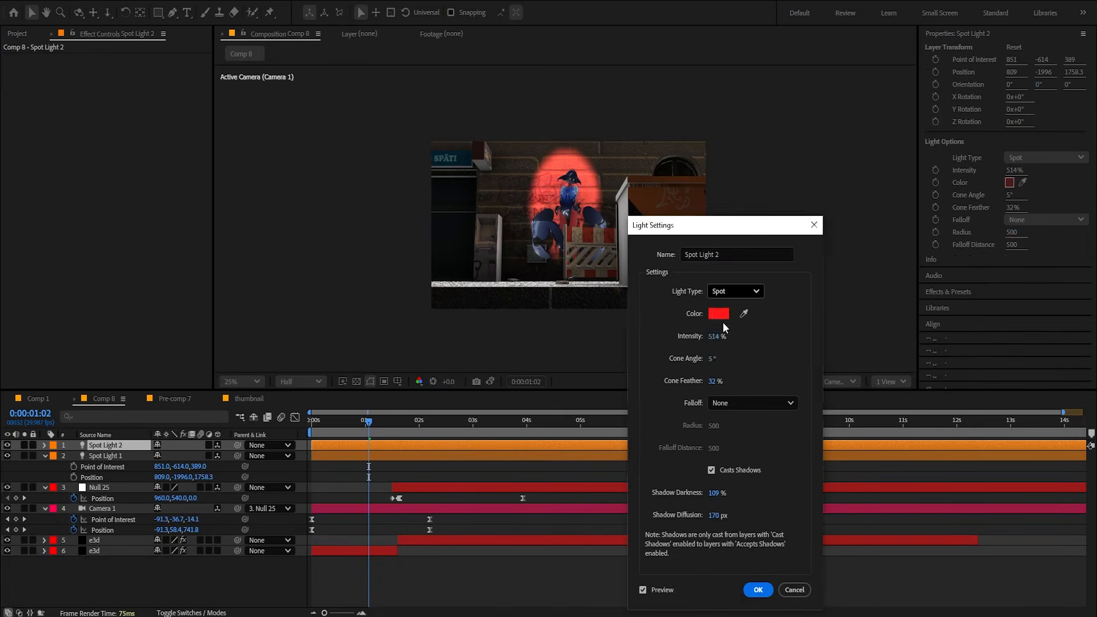
Change the new point light's color to purple and accept its light settings.
left_click(719, 313)
left_click_drag(425, 464, 429, 423)
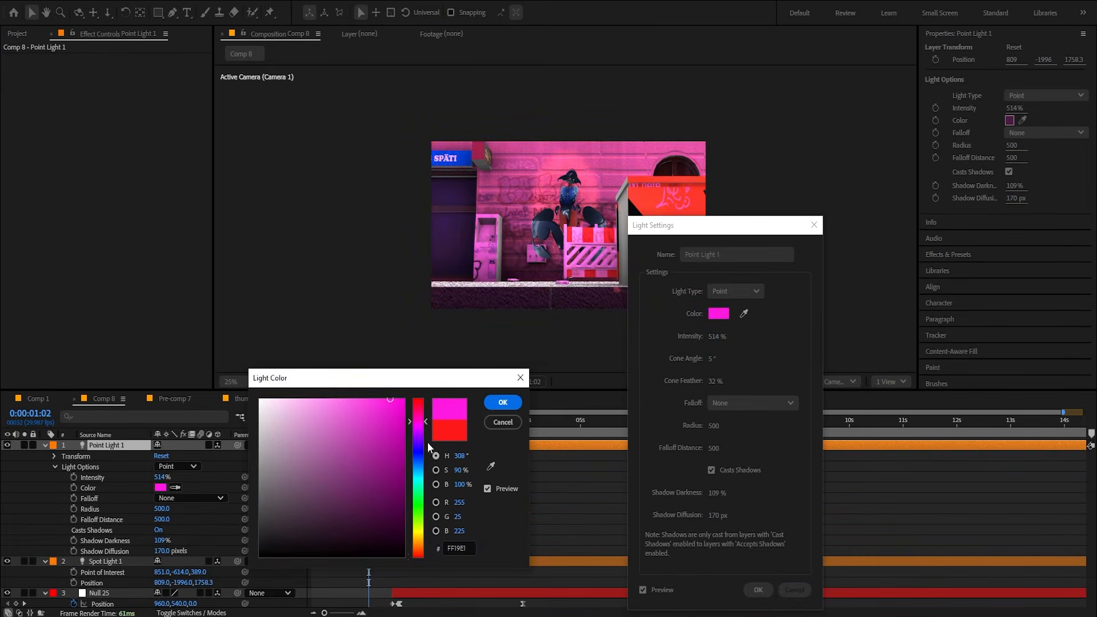
left_click(418, 436)
key("Return")
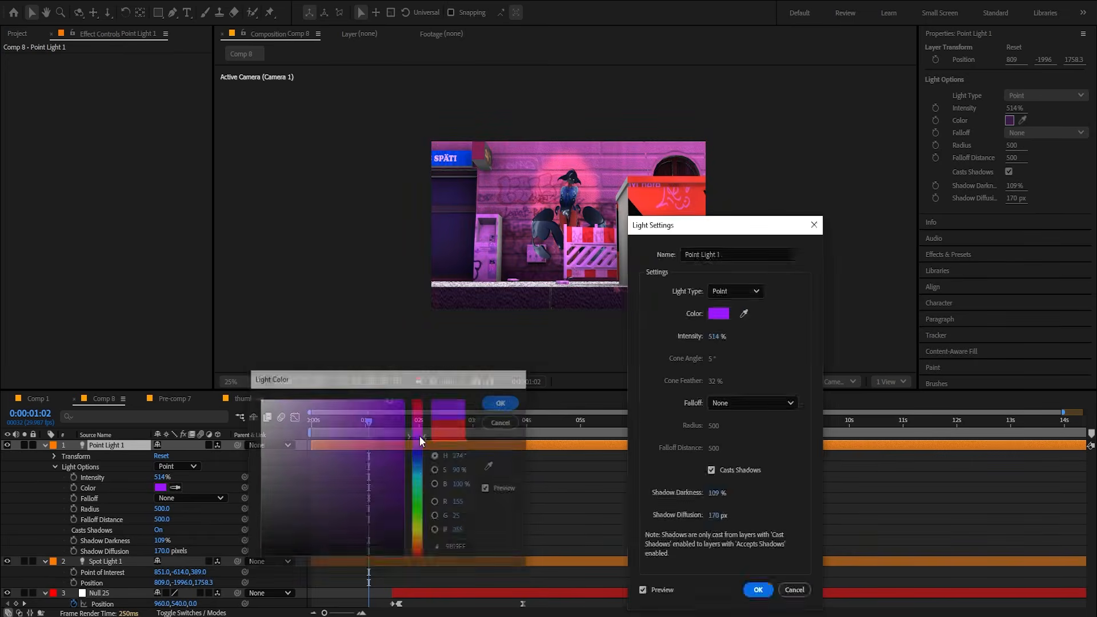
Reset the point light's position and move it to 210, 428, -398.7.
right_click(96, 454)
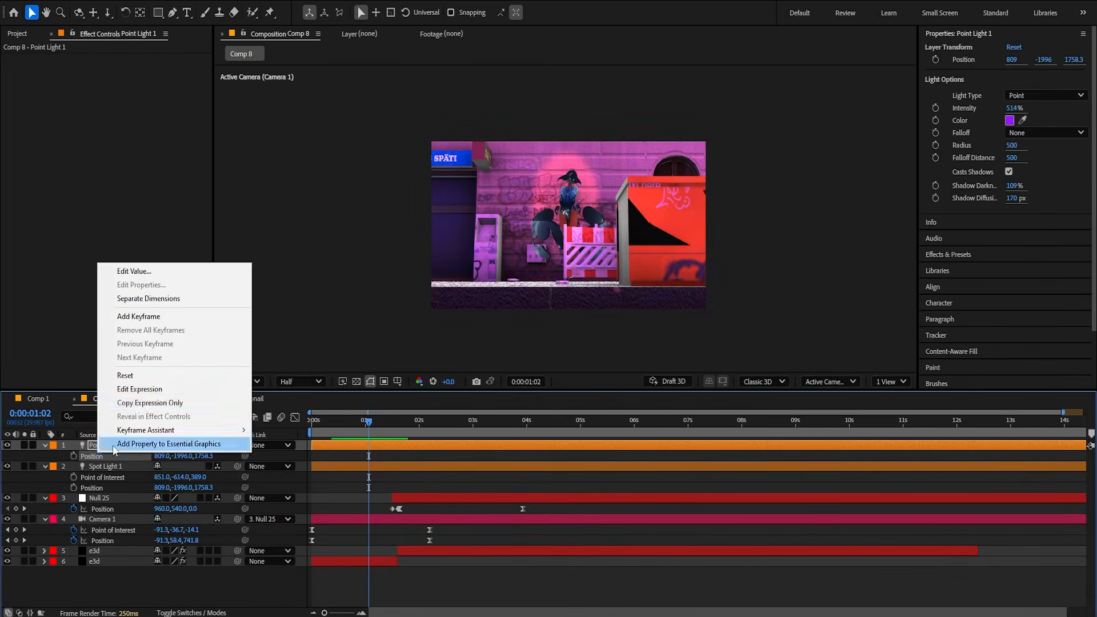
left_click(126, 375)
left_click_drag(206, 455, 571, 505)
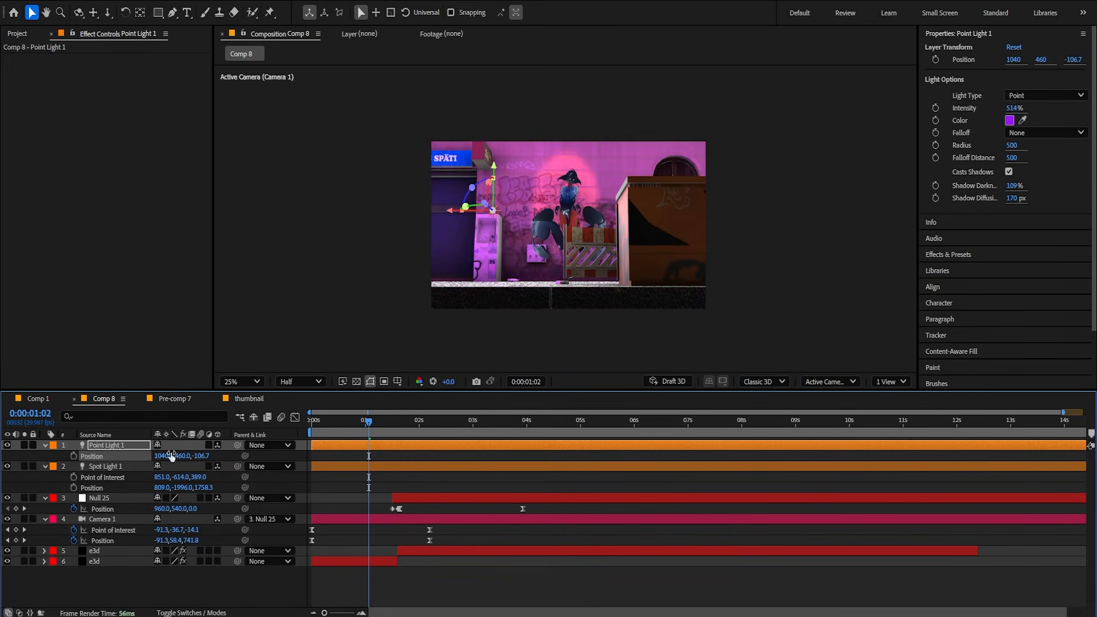
left_click_drag(171, 455, 62, 491)
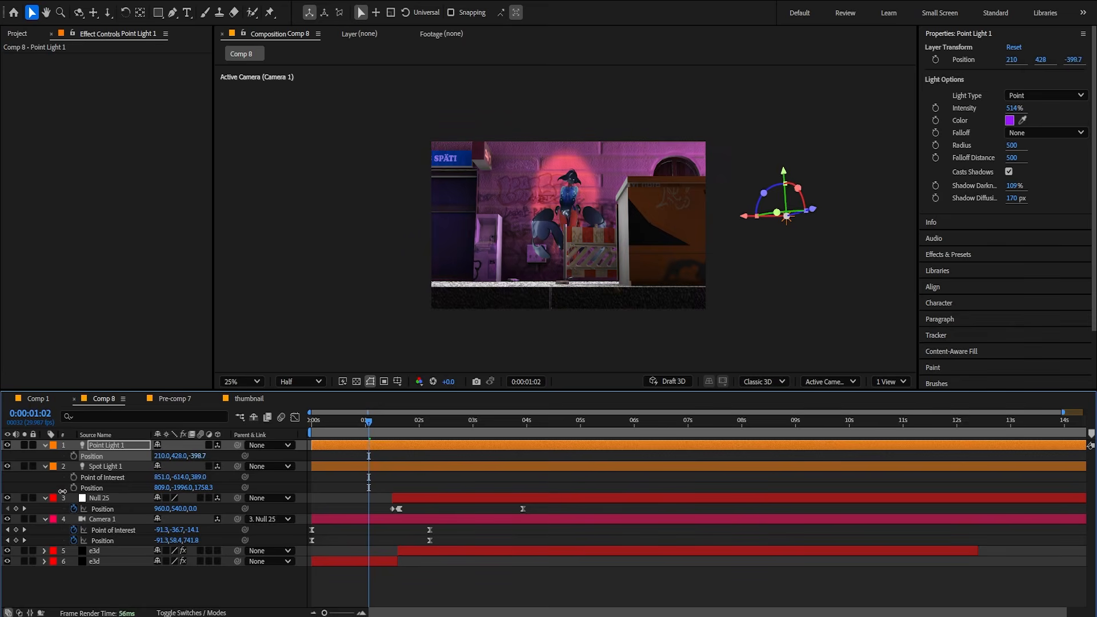
Reduce the point light's intensity to 172%.
double_click(116, 447)
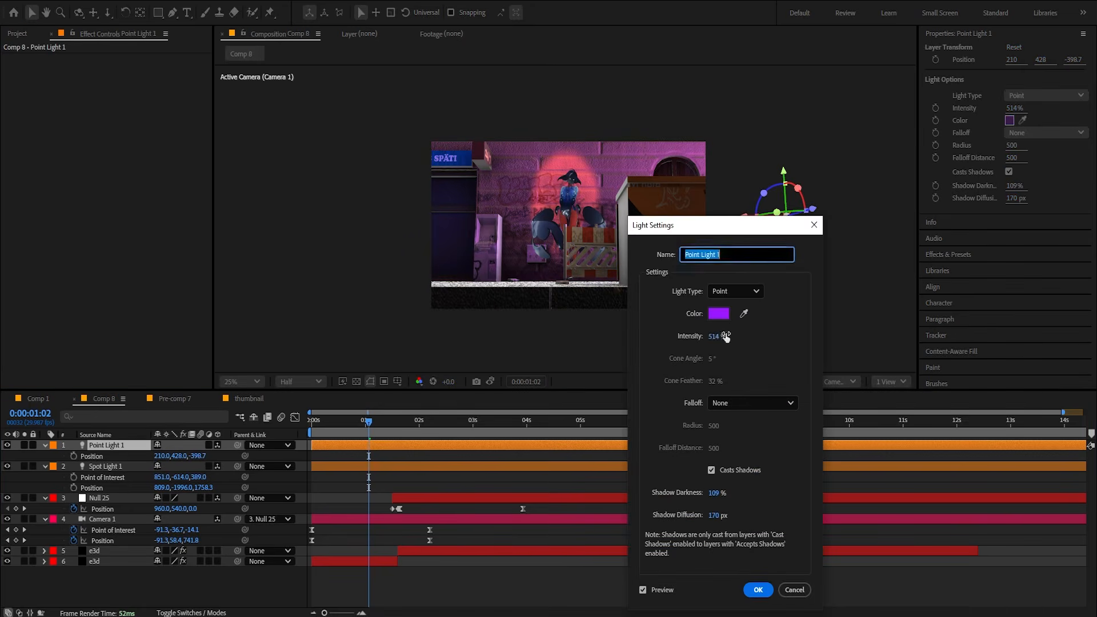
left_click_drag(727, 337, 574, 362)
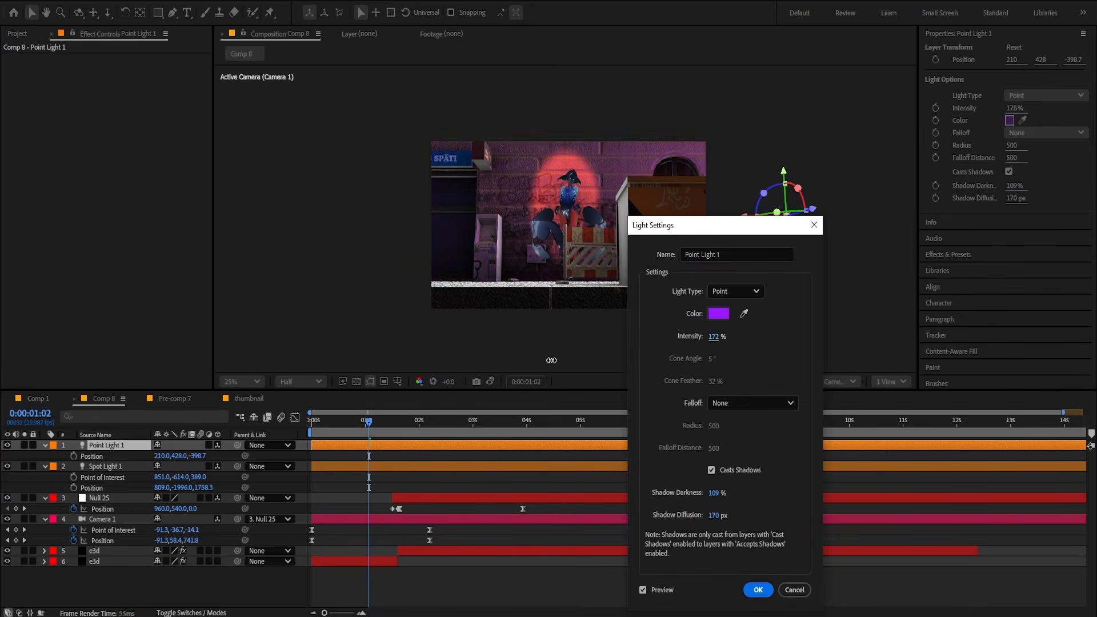
key("Return")
Set the point light's X position to 1684 and open its light settings.
left_click_drag(162, 456, 1094, 494)
left_click_drag(166, 462, 103, 437)
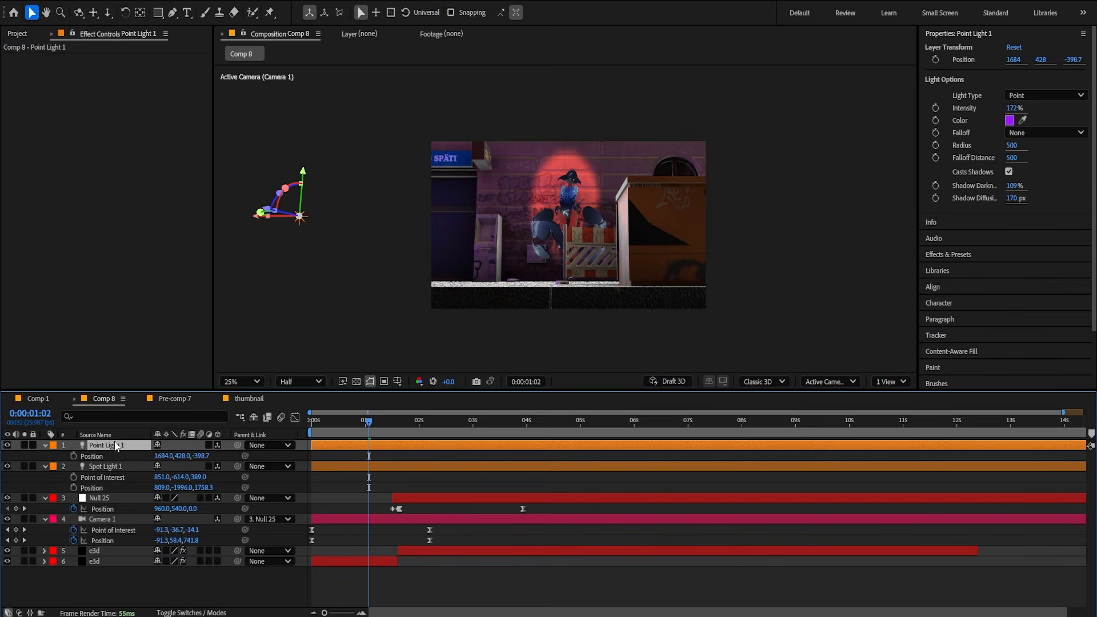
double_click(104, 445)
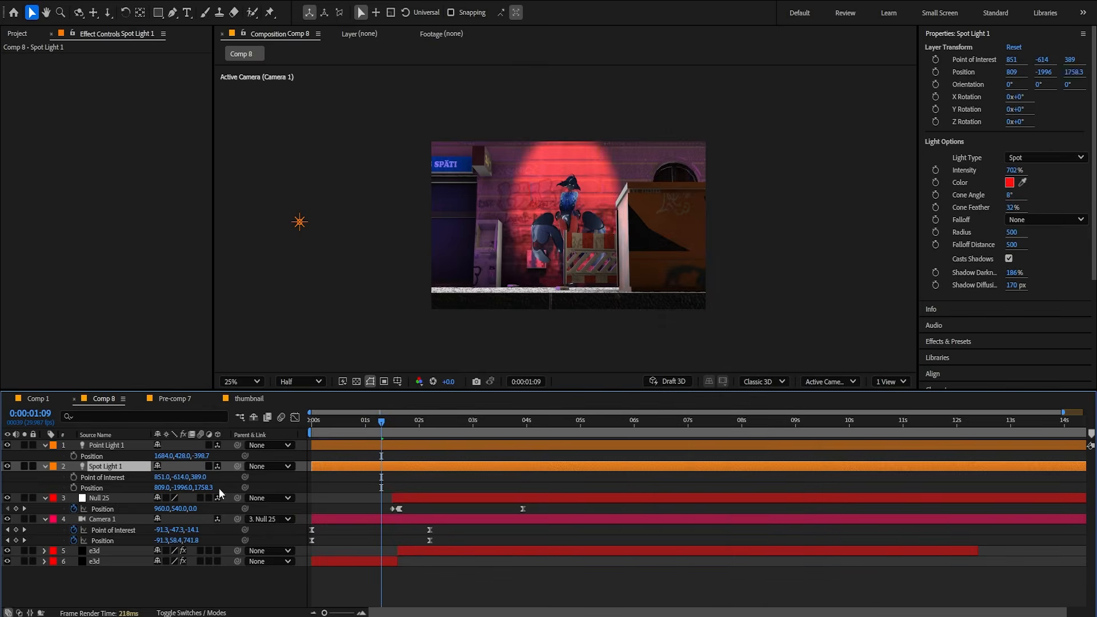
Set the spot light's Z position to 590.3 and its point of interest to 851, -754, 12, checking at 0:00:02:07.
left_click_drag(219, 488, 2, 481)
left_click_drag(383, 423, 431, 437)
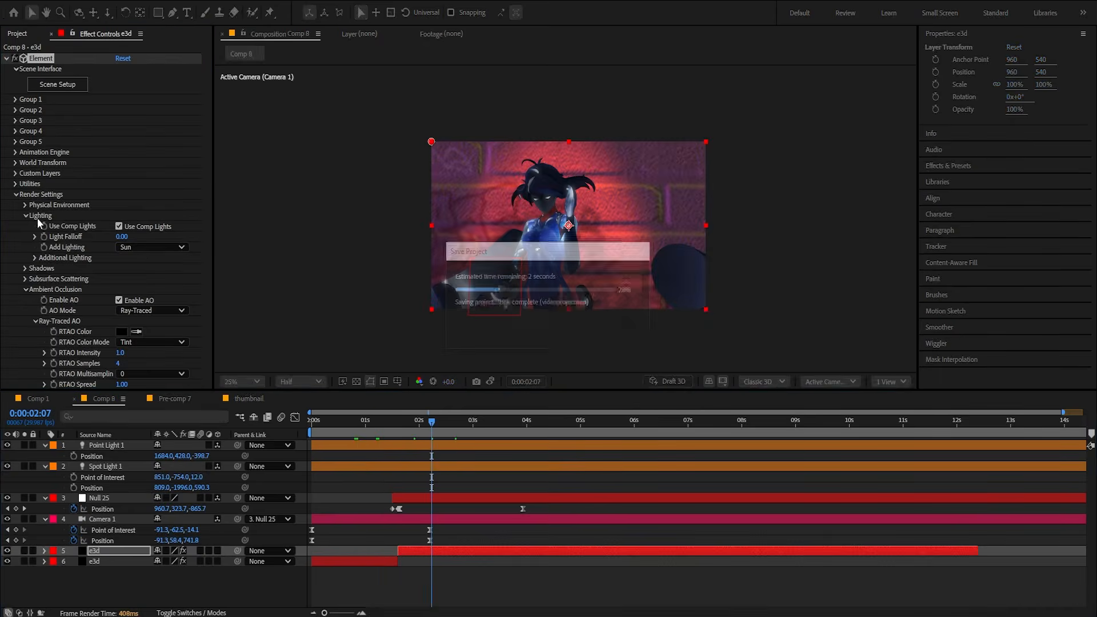
Try the Warm, Clean Blue and Dramatic added-lighting presets in the upper e3d layer's Element effect, then choose Sun Set.
left_click(127, 247)
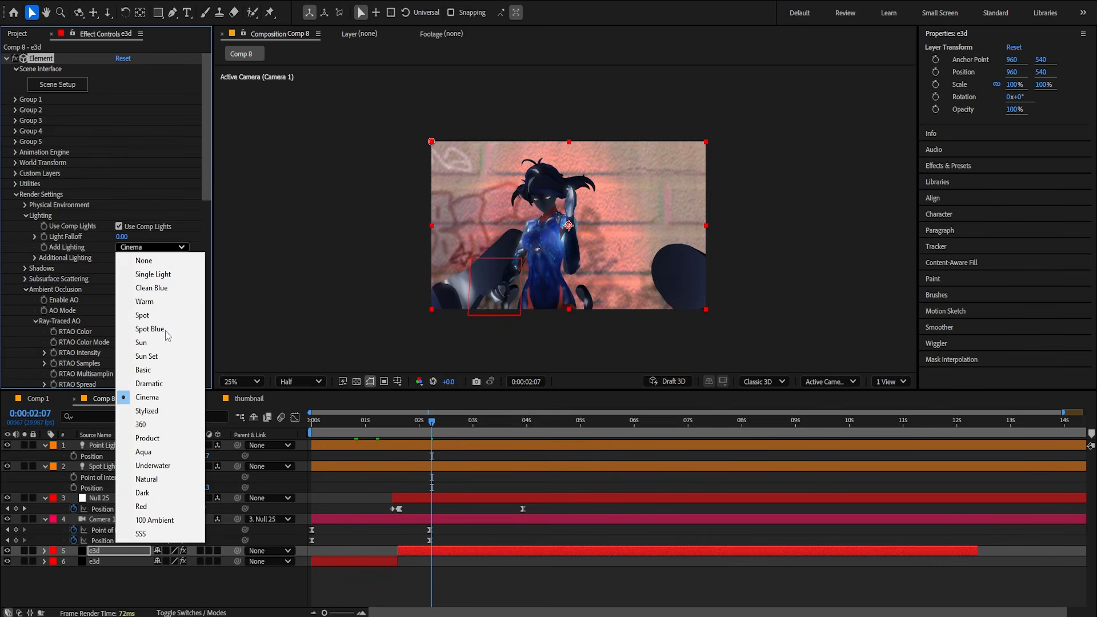
left_click(160, 303)
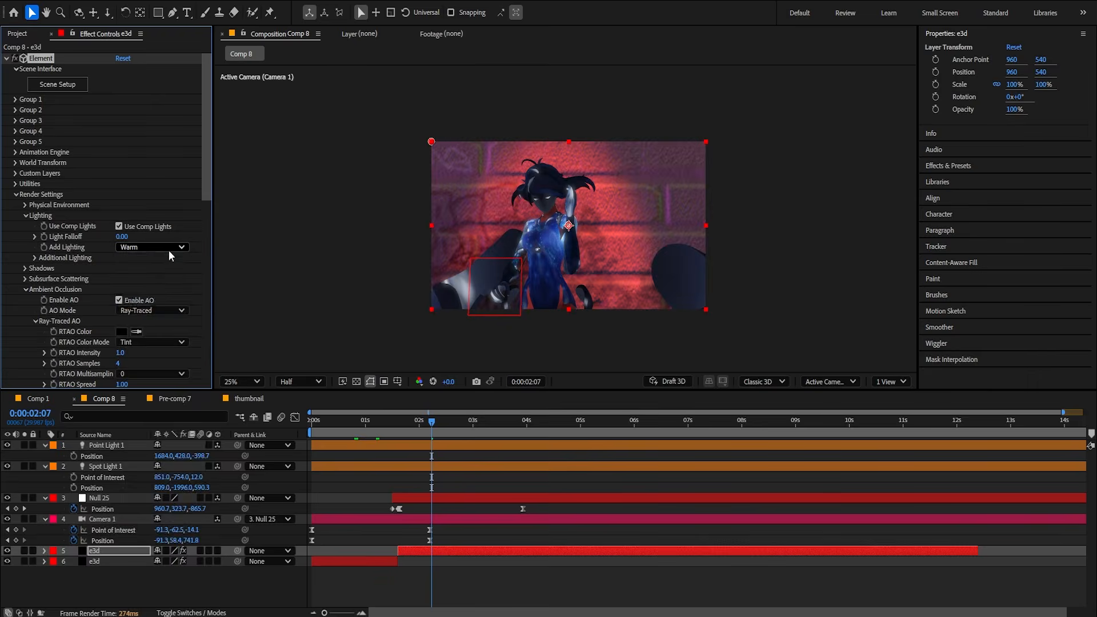
left_click(169, 249)
left_click(171, 289)
left_click(146, 249)
left_click(150, 384)
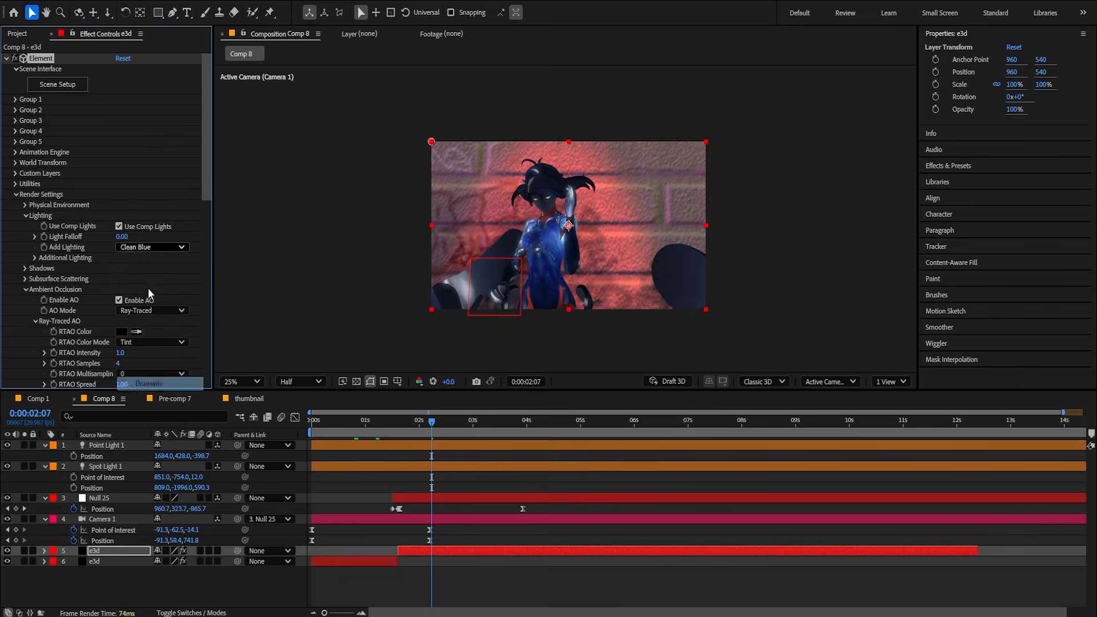
left_click(156, 249)
left_click(148, 356)
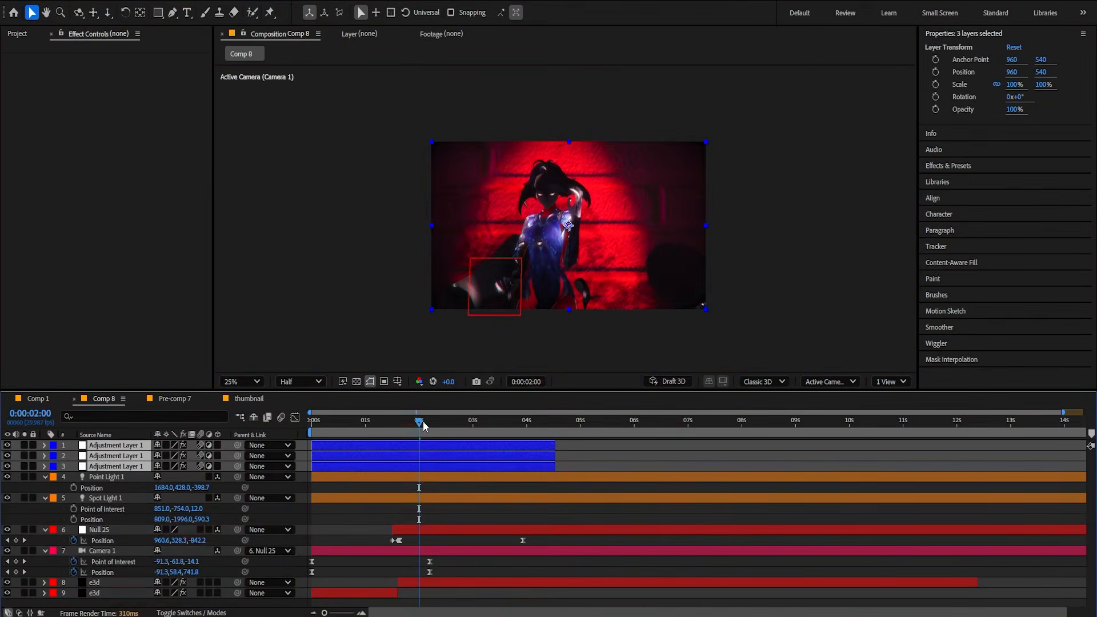
Extend the three adjustment layers to end at about 6.6 seconds.
left_click_drag(423, 425, 427, 400)
left_click_drag(555, 448, 669, 447)
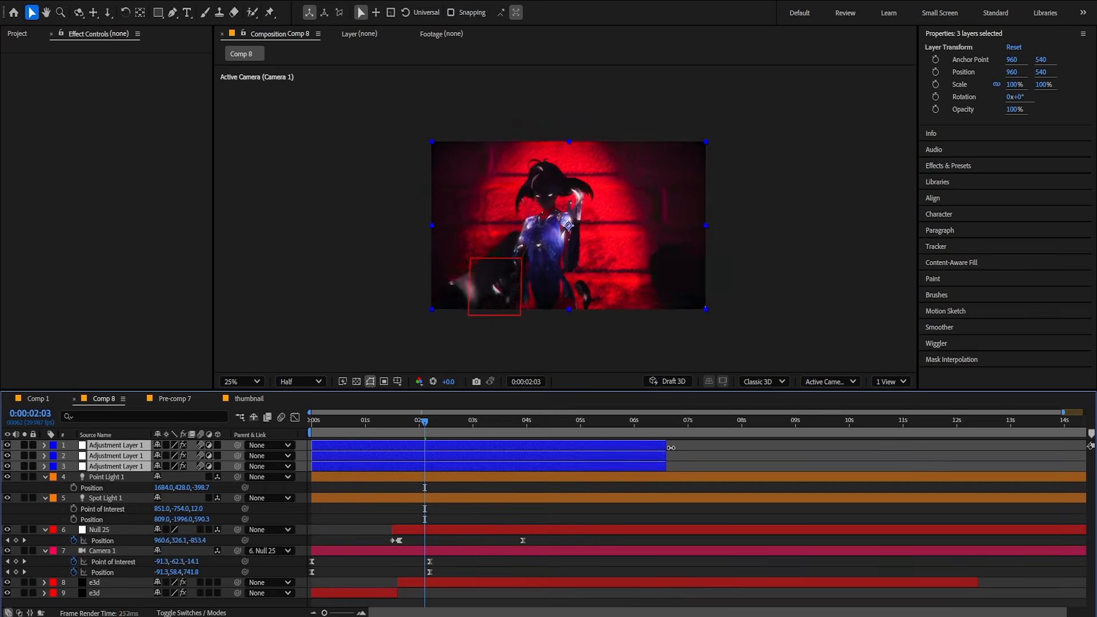
left_click(383, 513)
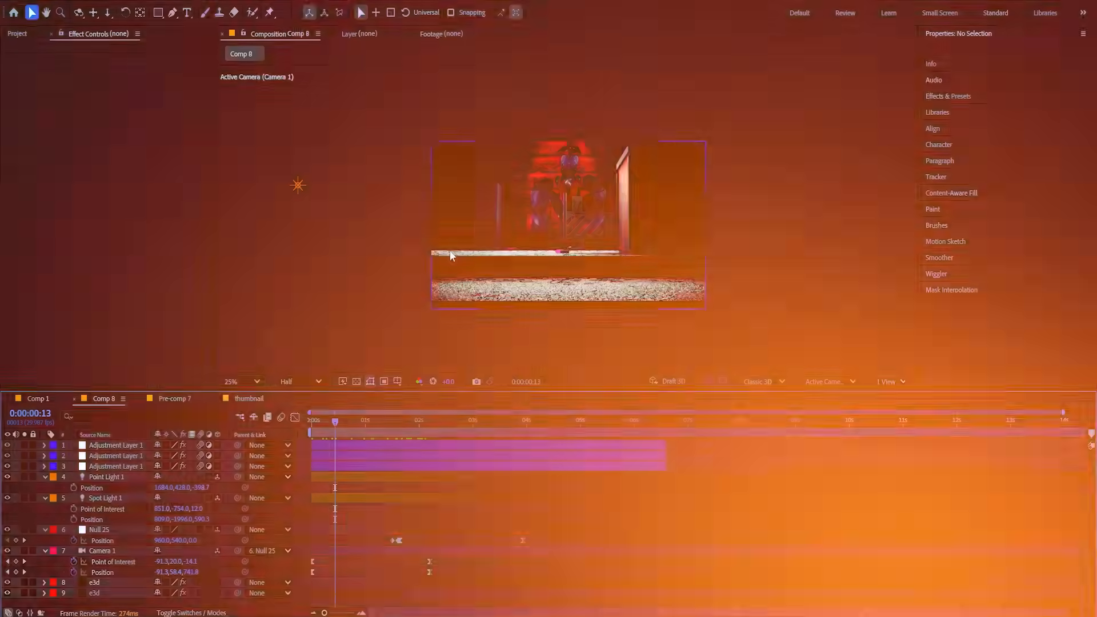
Add a text layer reading "3d text tutorial" and center it in the composition.
key("ctrl+t")
left_click(538, 219)
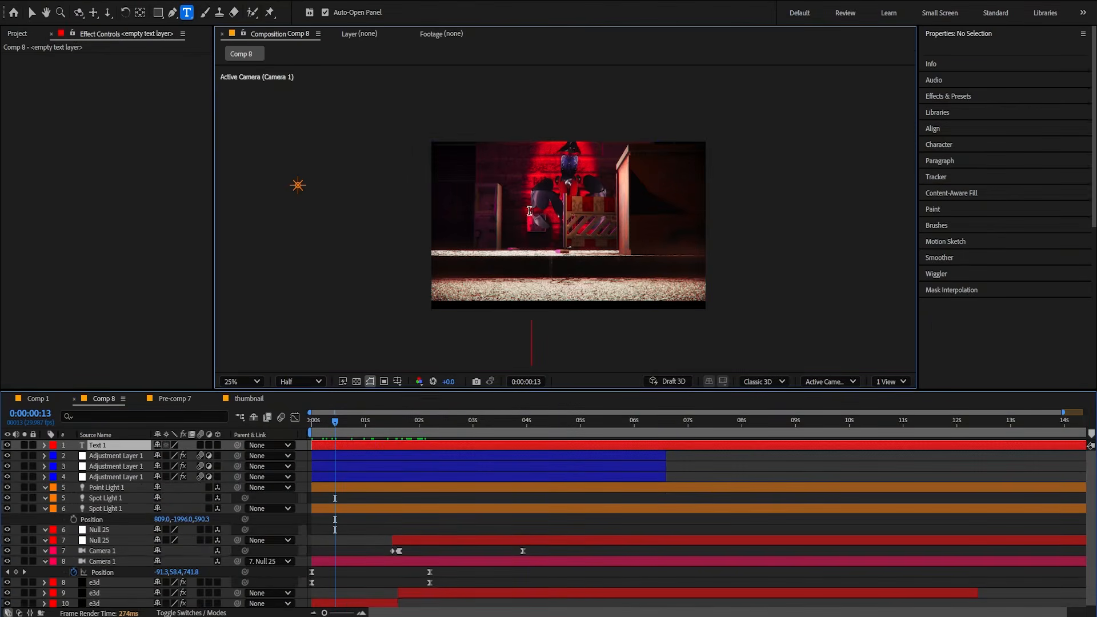
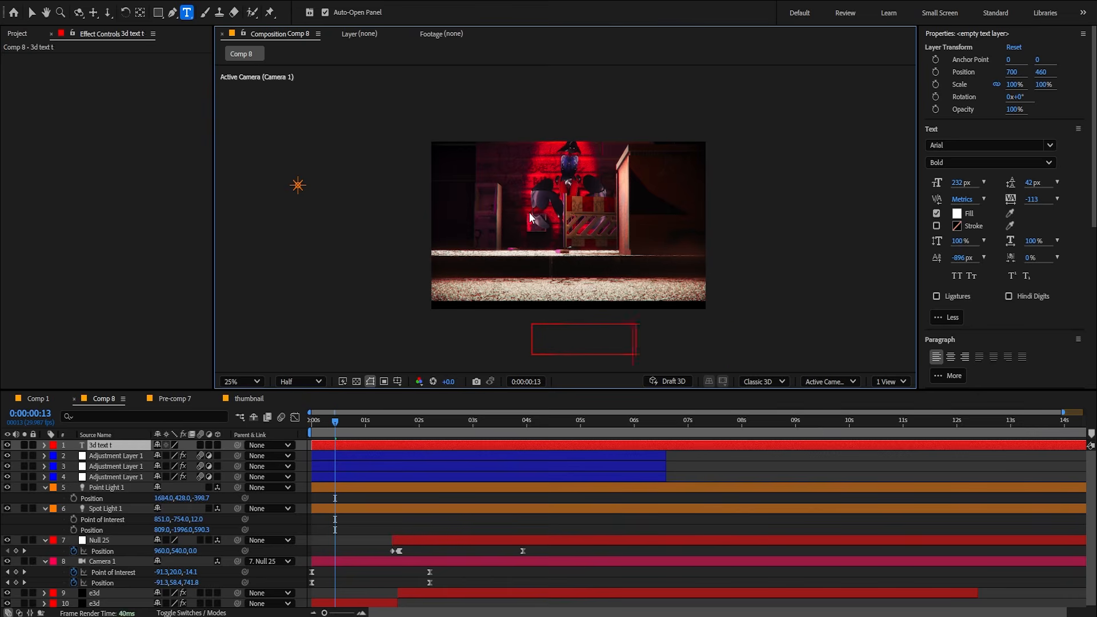
left_click(94, 457)
left_click(129, 447)
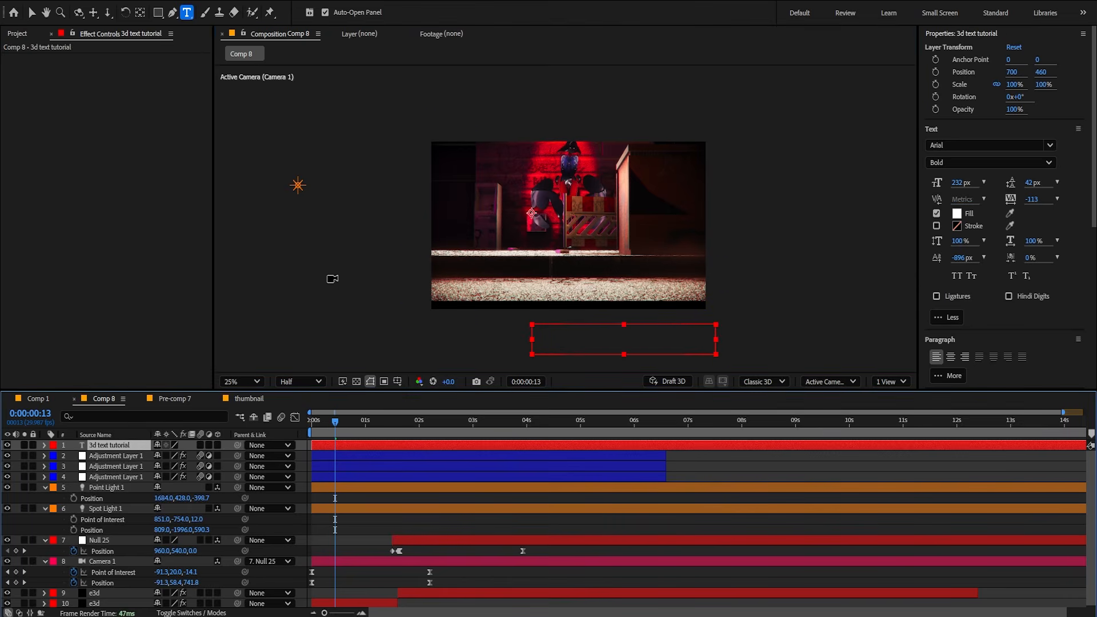
key("ctrl+Home")
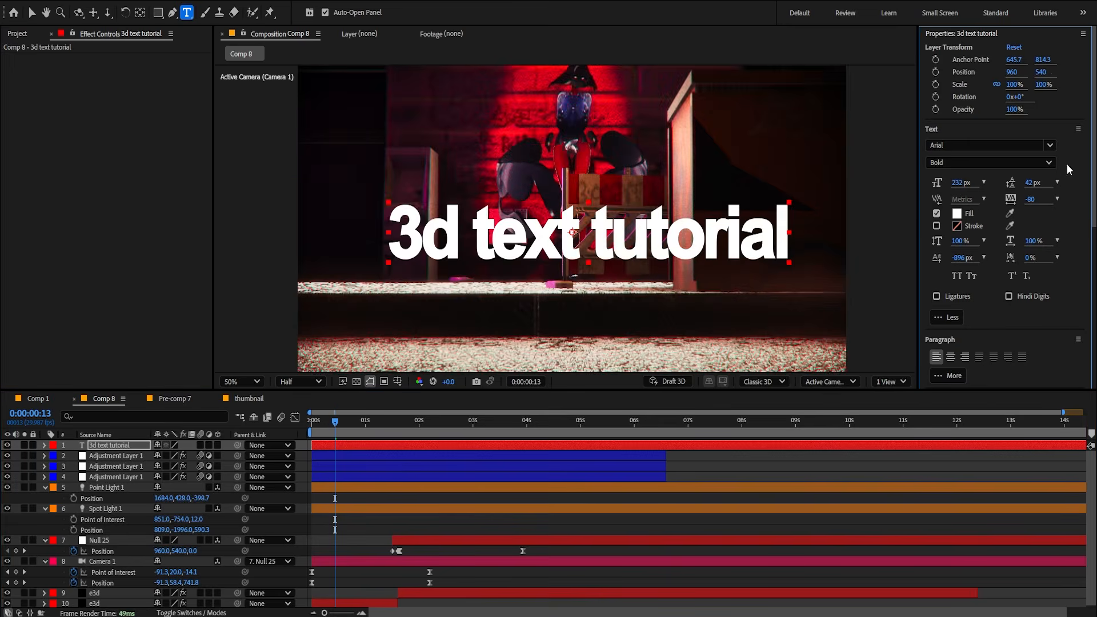
Set the title's font to Montserrat Bold, centre its anchor point and recentre the layer in the composition.
left_click(1014, 145)
type("mont")
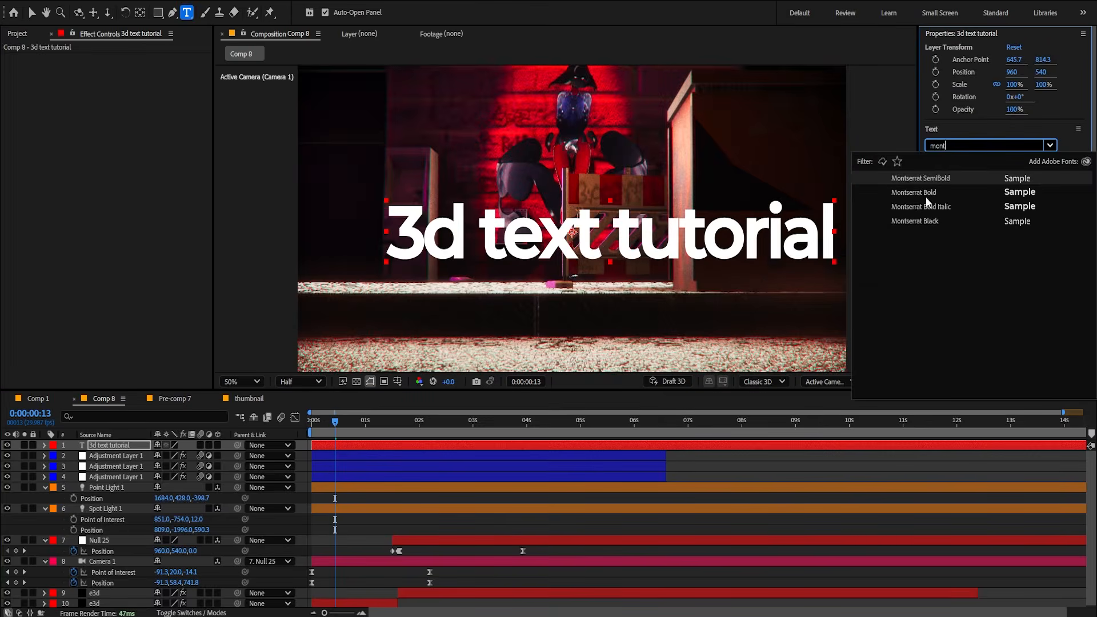
left_click(926, 196)
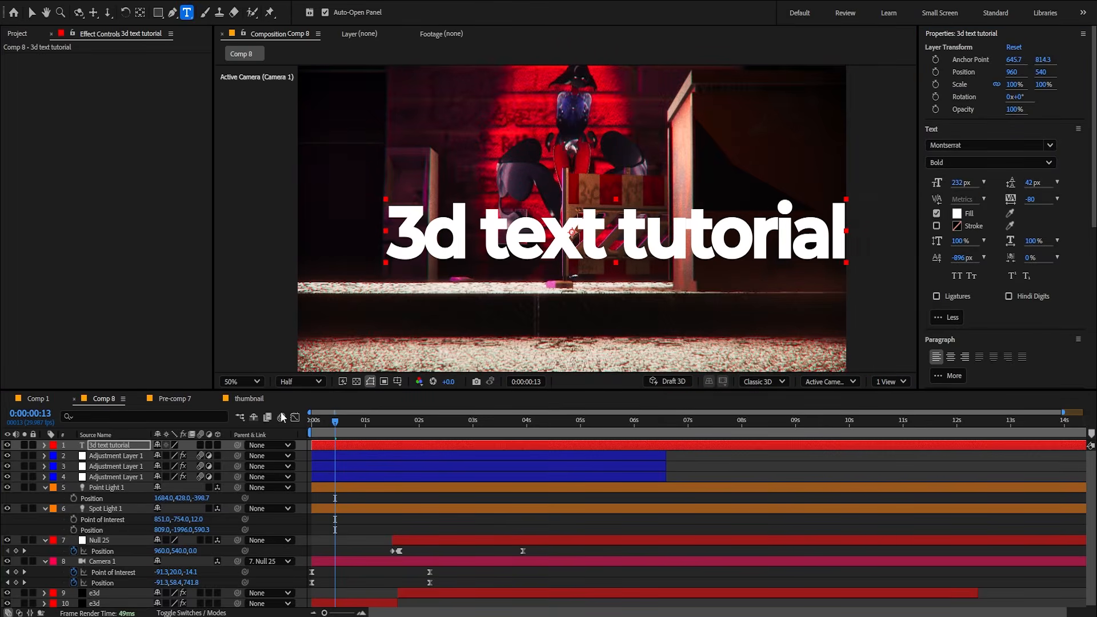
left_click(139, 444)
key("ctrl+alt+Home")
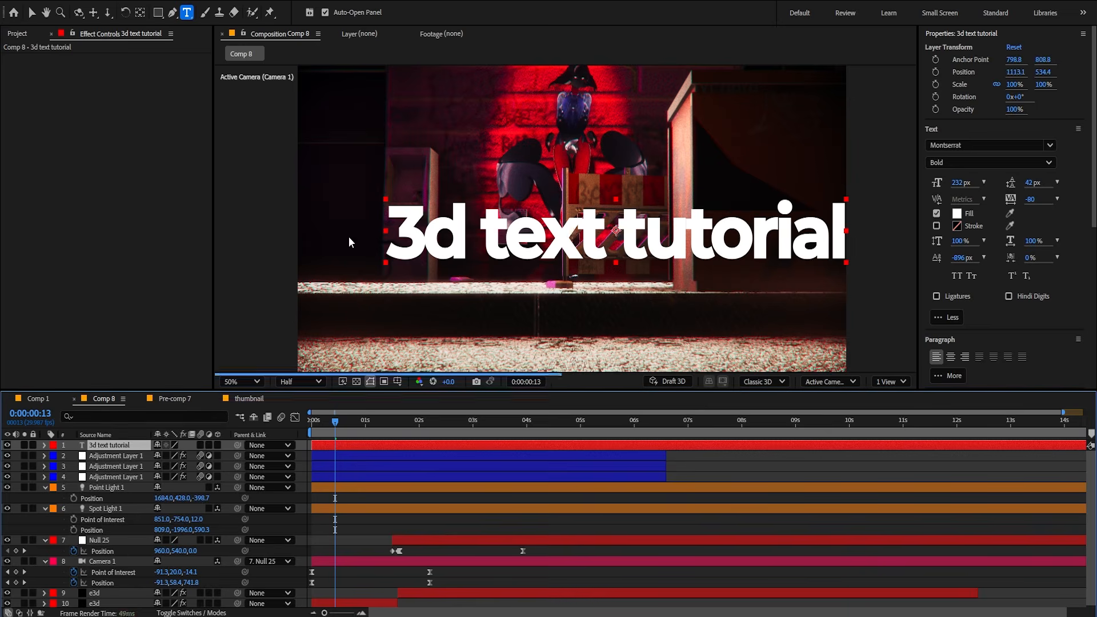
key("ctrl+Home")
Hide the text layer, move it below the e3d layers, and assign it as Path Layer 1 in the lower e3d layer's Element effect.
left_click(7, 446)
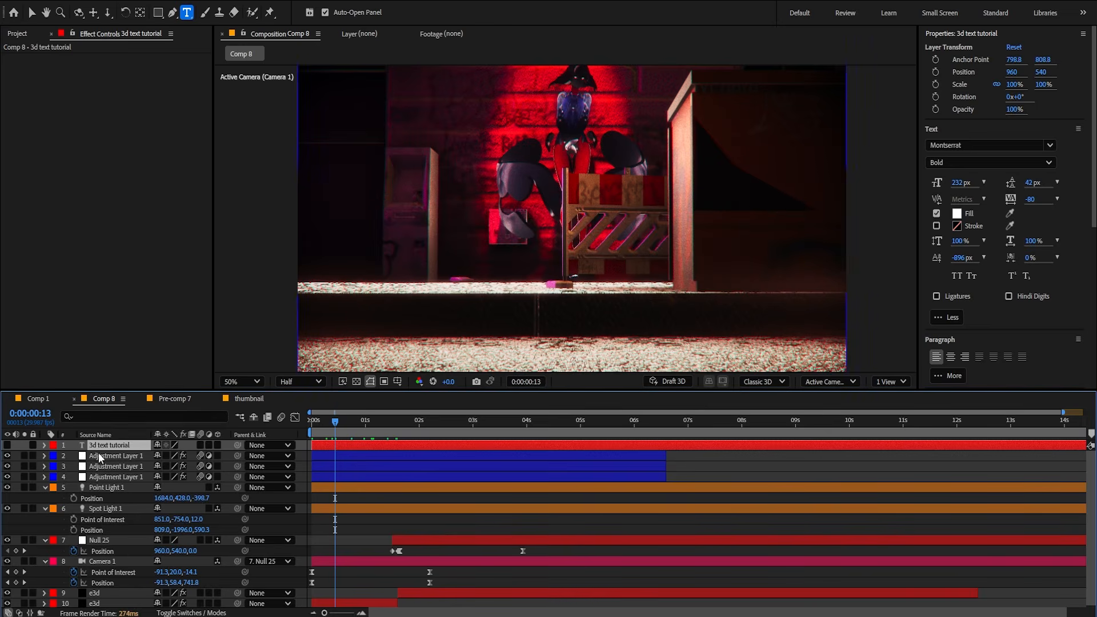
left_click_drag(112, 611, 109, 605)
left_click(110, 593)
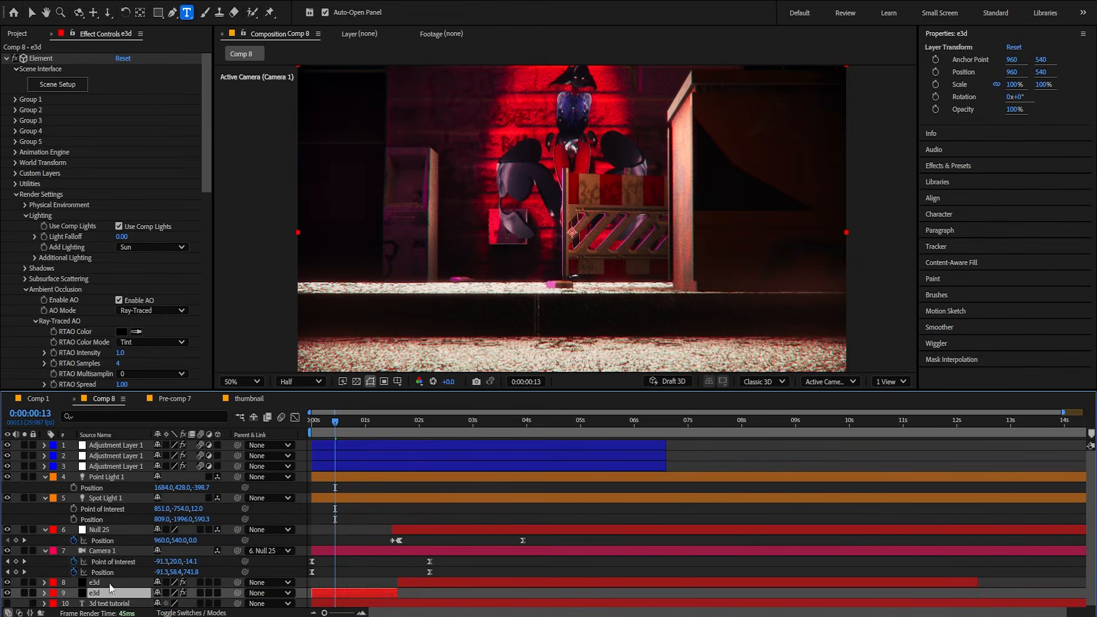
left_click(16, 175)
left_click(23, 184)
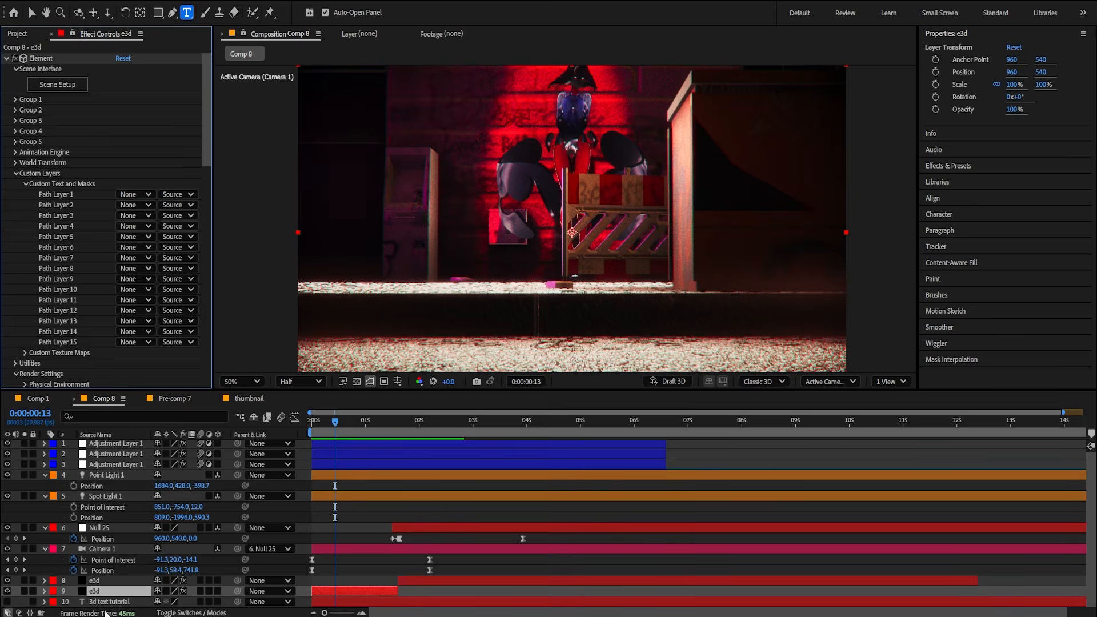
left_click(131, 195)
left_click(137, 313)
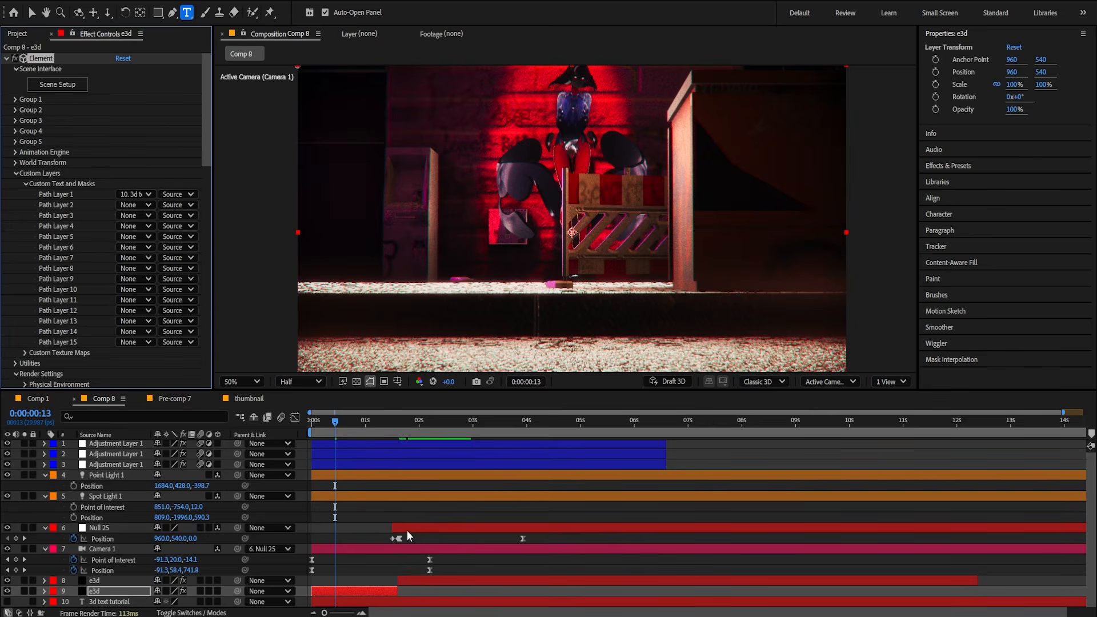
Delete the upper e3d layer and extend the remaining e3d layer to end at about 13.6 seconds.
left_click(406, 580)
left_click(376, 421)
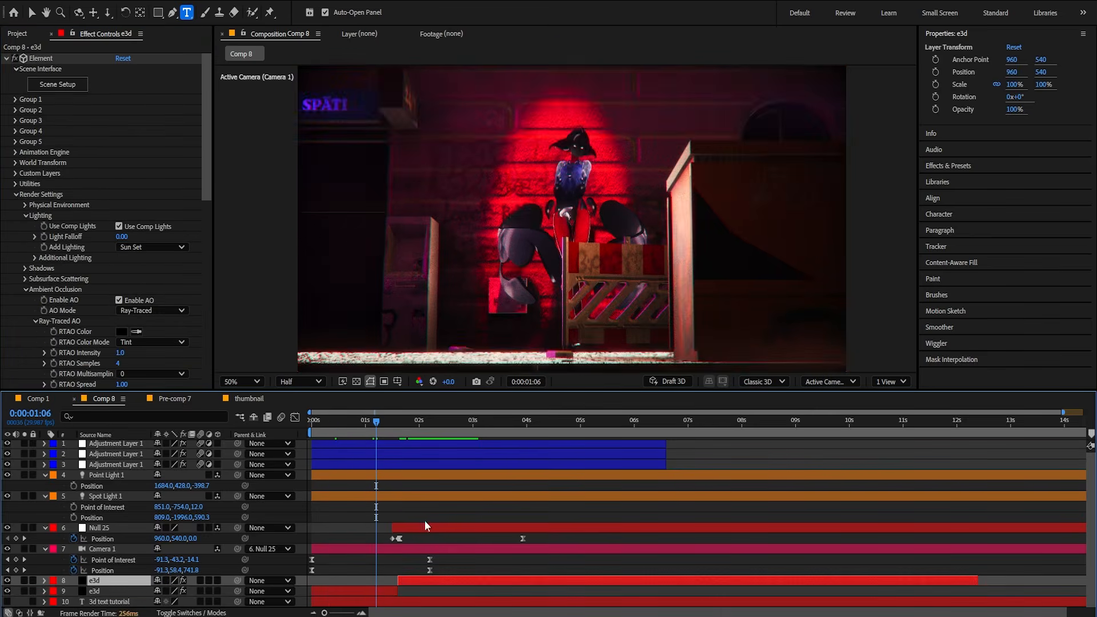
left_click_drag(394, 421, 382, 467)
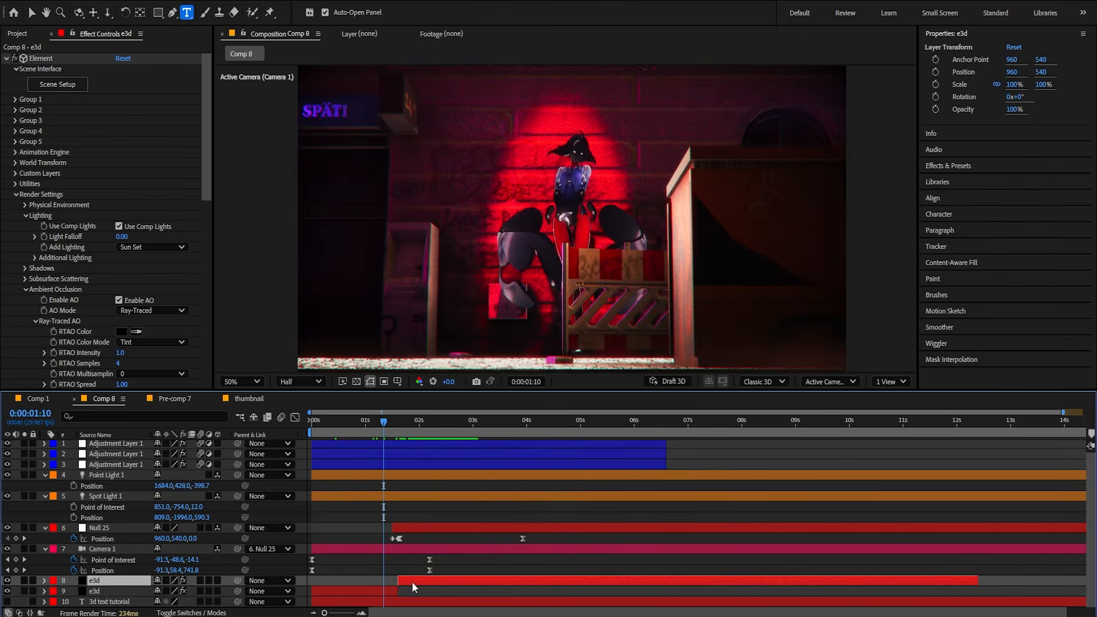
key("Delete")
left_click(390, 582)
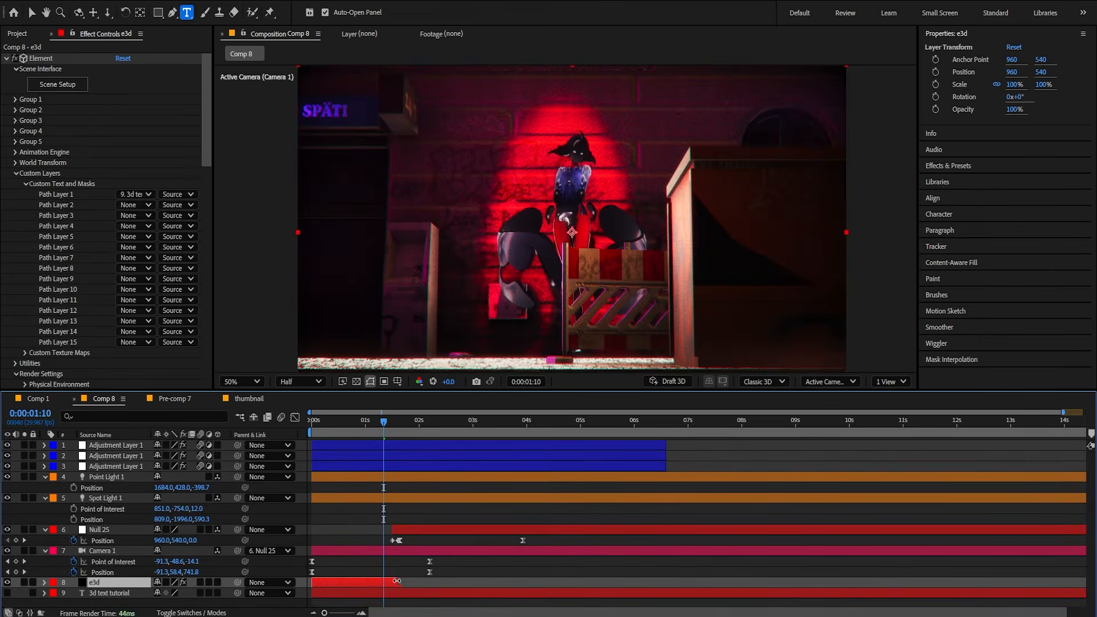
left_click_drag(397, 583, 441, 583)
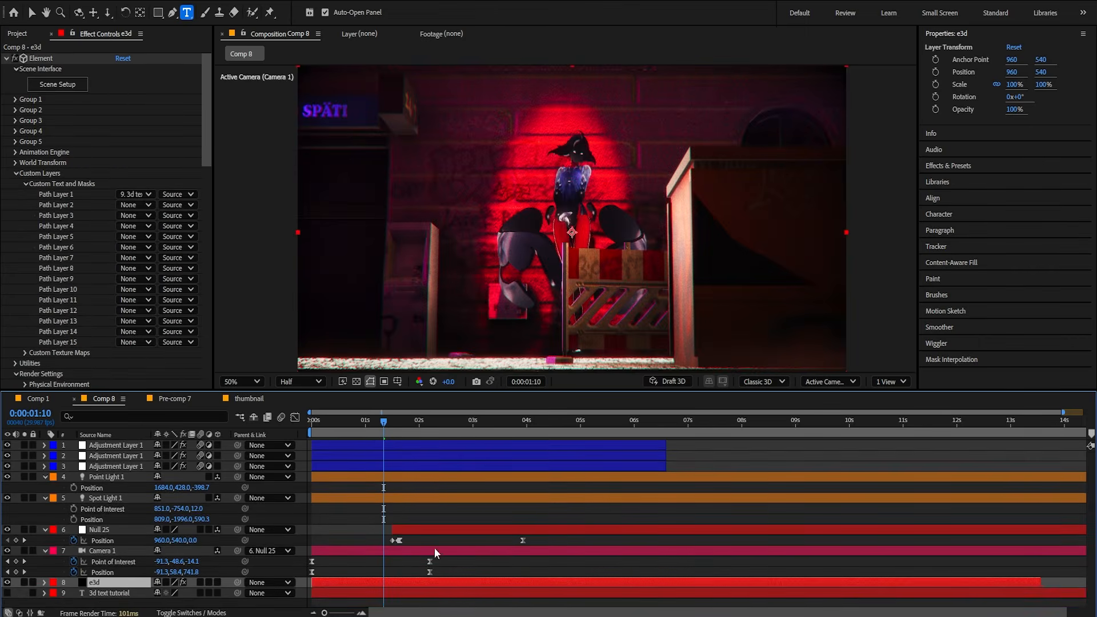
In the Element scene setup, extrude the title from Custom Path 1 and scale the extrusion to 37.5%.
left_click(403, 420)
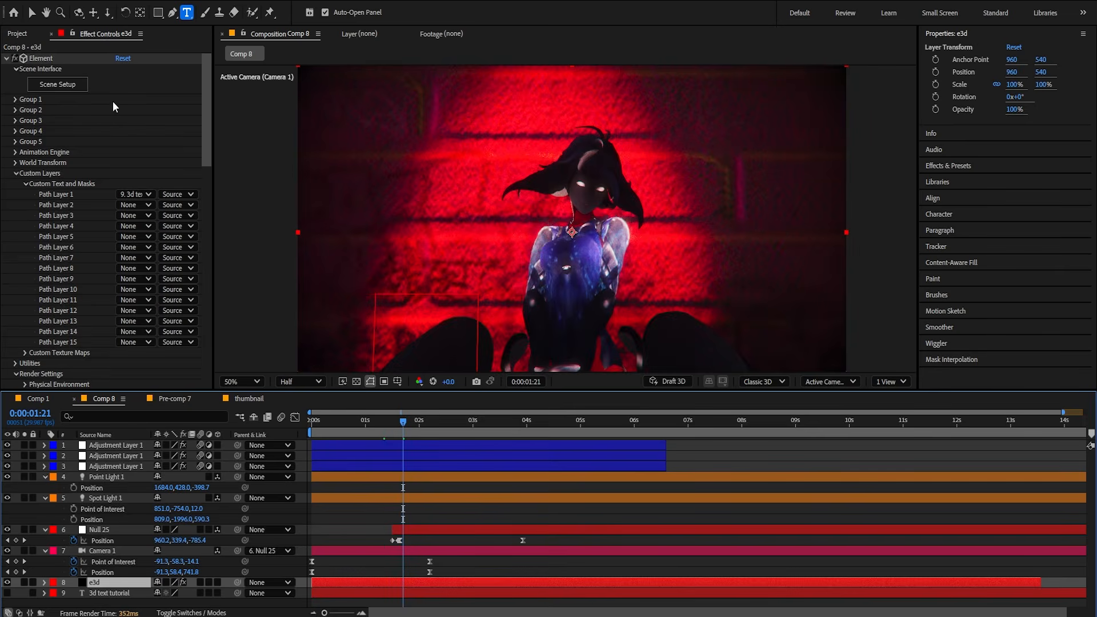
left_click(58, 85)
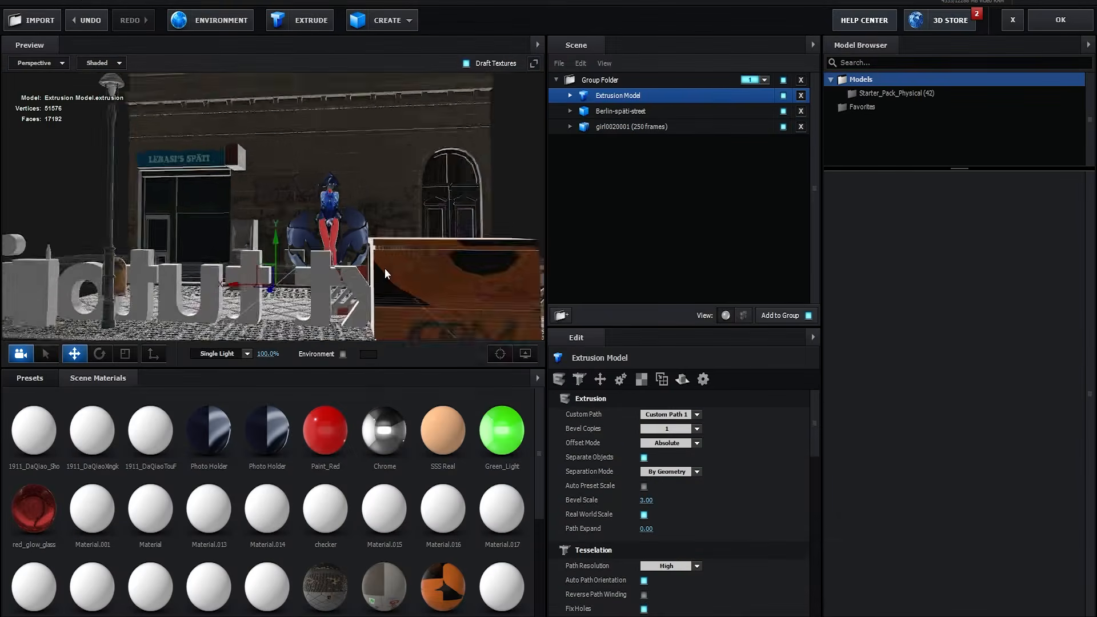
left_click_drag(240, 274, 286, 237)
scroll(280, 301, "up", 5)
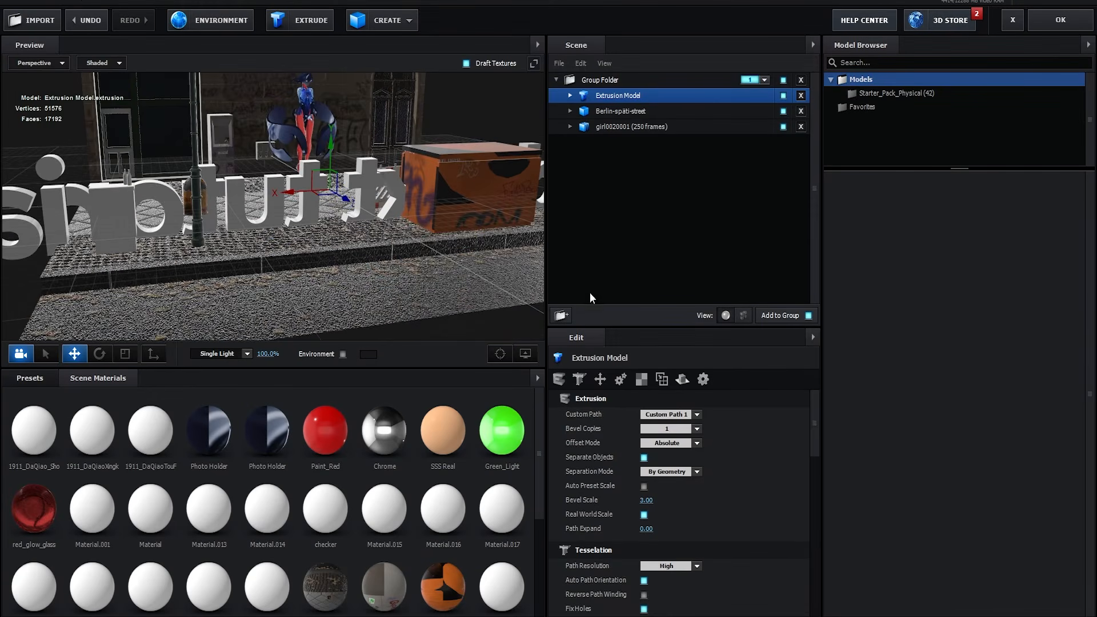
left_click(600, 376)
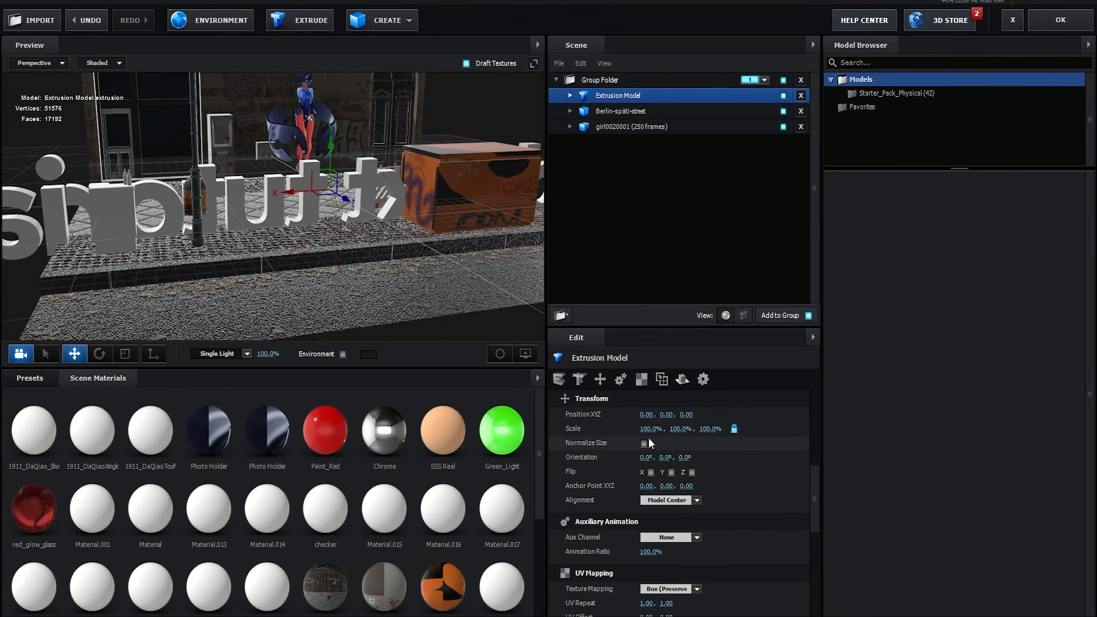
left_click_drag(650, 429, 614, 429)
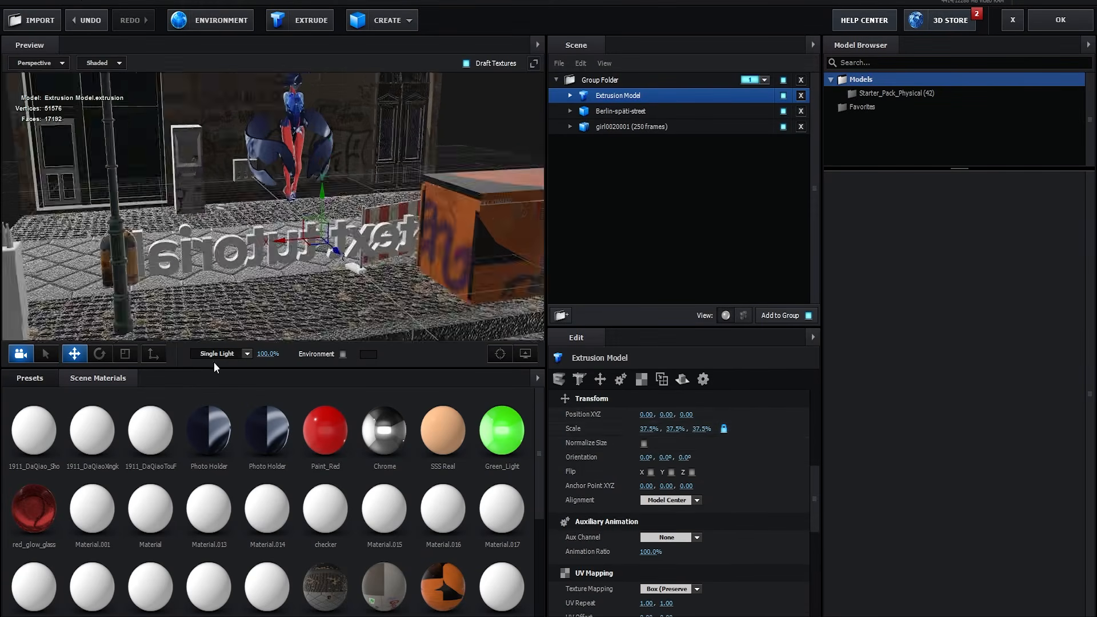
left_click(99, 354)
left_click_drag(309, 252, 534, 142)
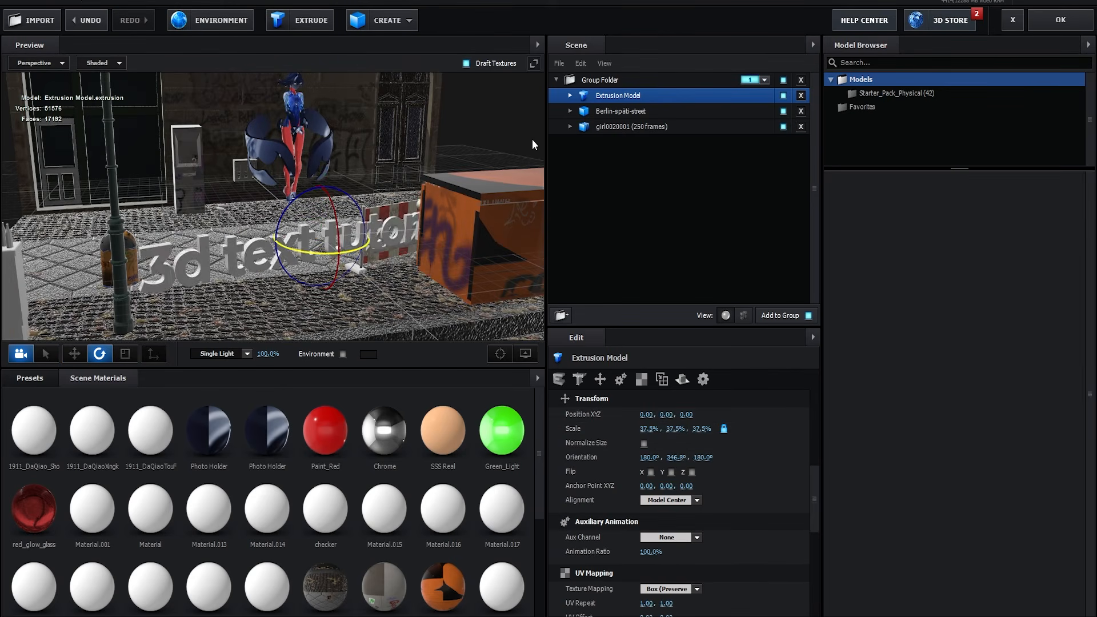
key("ctrl+z")
Set the extruded text's Y orientation to 180°.
mouse_move(667, 457)
left_mouse_down()
mouse_move(743, 462)
mouse_move(678, 458)
left_mouse_up()
type("1")
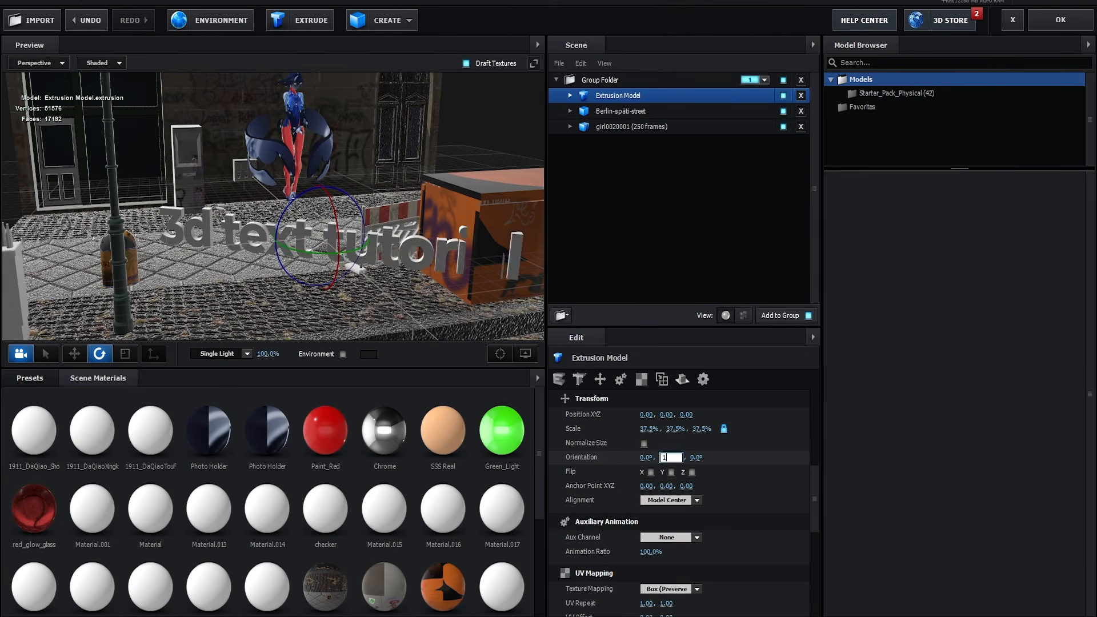
type("80")
key("Return")
Move the extruded text forward to a Z position of 0.83 and scale it to 22%.
left_click(75, 354)
left_click_drag(320, 268, 331, 191)
left_click_drag(355, 171, 399, 190)
left_click_drag(644, 430, 627, 427)
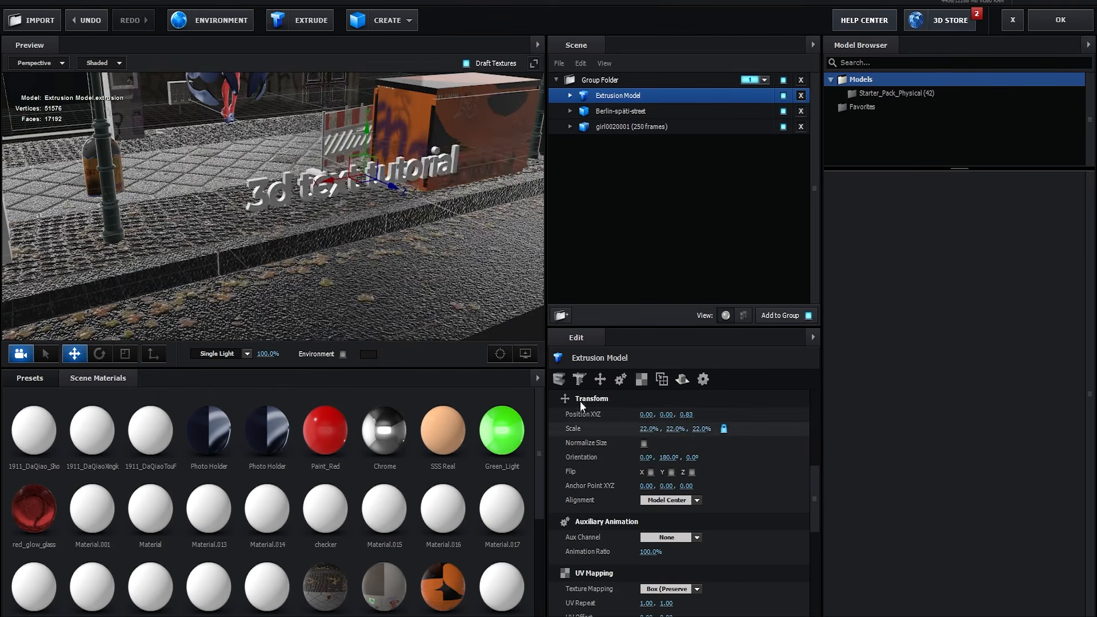
Position the extruded text along the kerb in front of the character at X 0.50, Y -0.20, Z 0.72.
left_click_drag(440, 311, 422, 288)
left_click_drag(366, 220, 278, 220)
left_click_drag(308, 174, 309, 212)
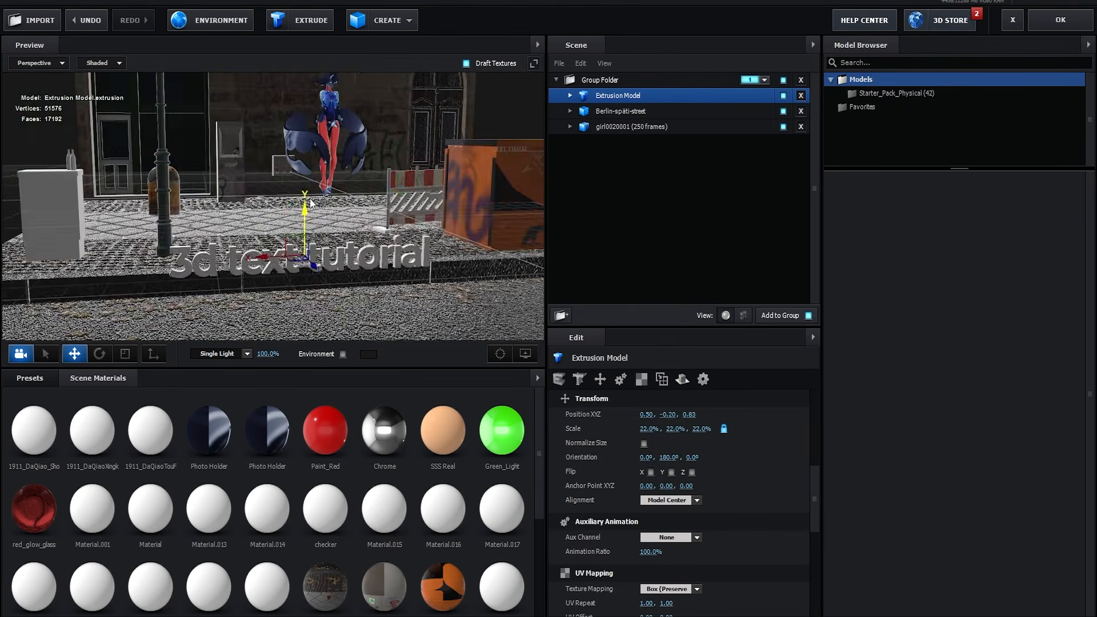
left_click_drag(183, 152, 286, 197)
left_click_drag(479, 186, 459, 182)
left_click_drag(419, 135, 418, 151)
left_click_drag(448, 320, 348, 306)
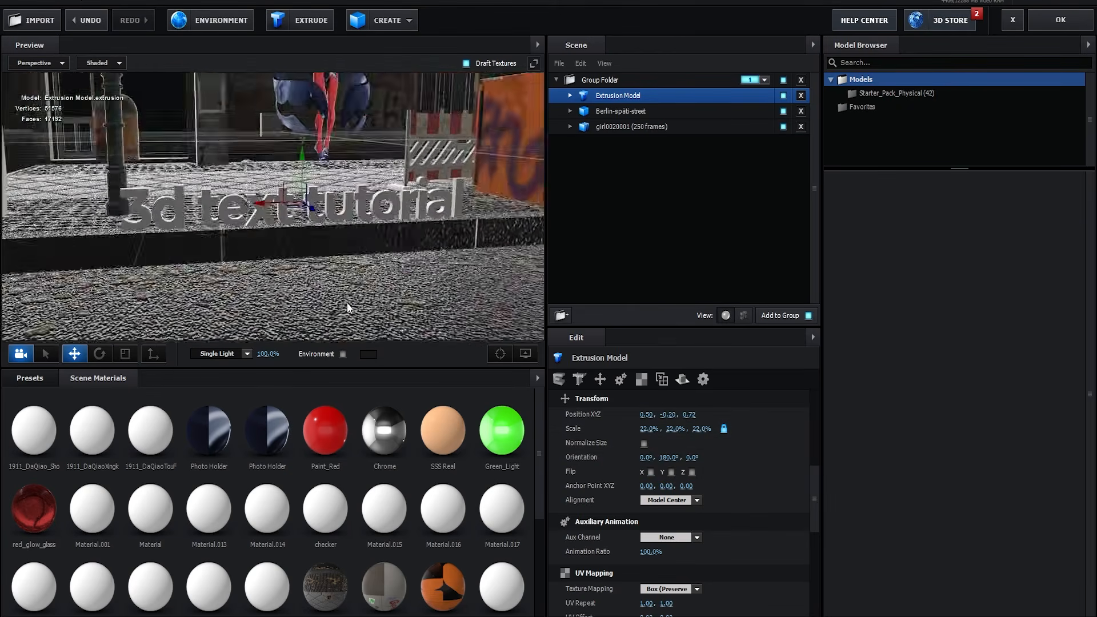
Apply the Racing bevel preset from the Physical bevels to the extruded text.
scroll(348, 306, "up", 3)
left_click(37, 377)
left_click(49, 396)
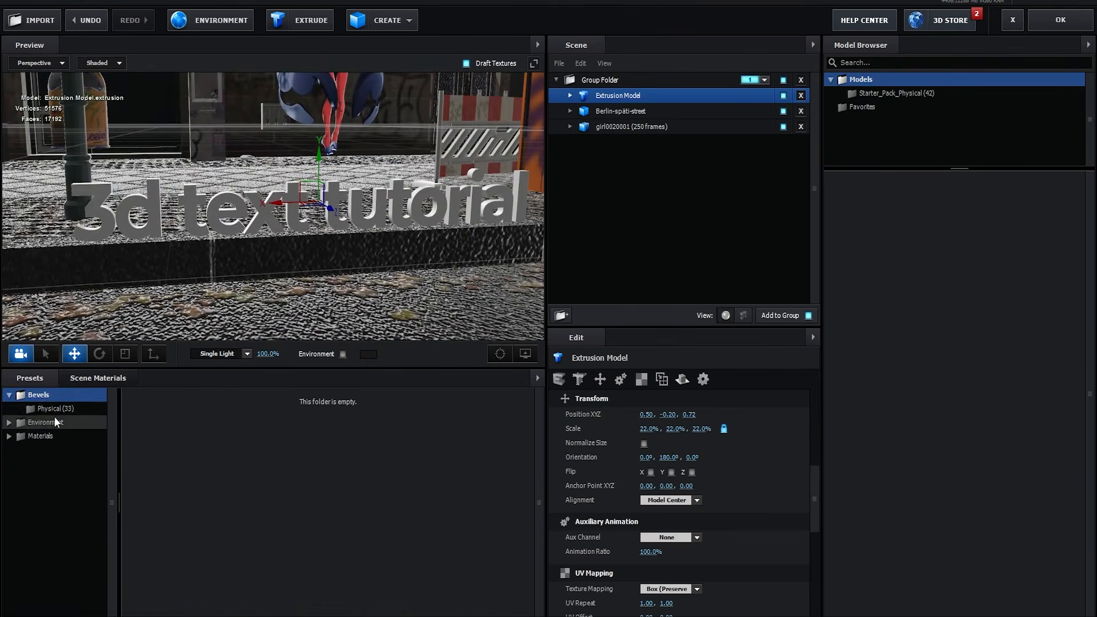
left_click(53, 408)
scroll(209, 538, "down", 2)
scroll(209, 538, "down", 1)
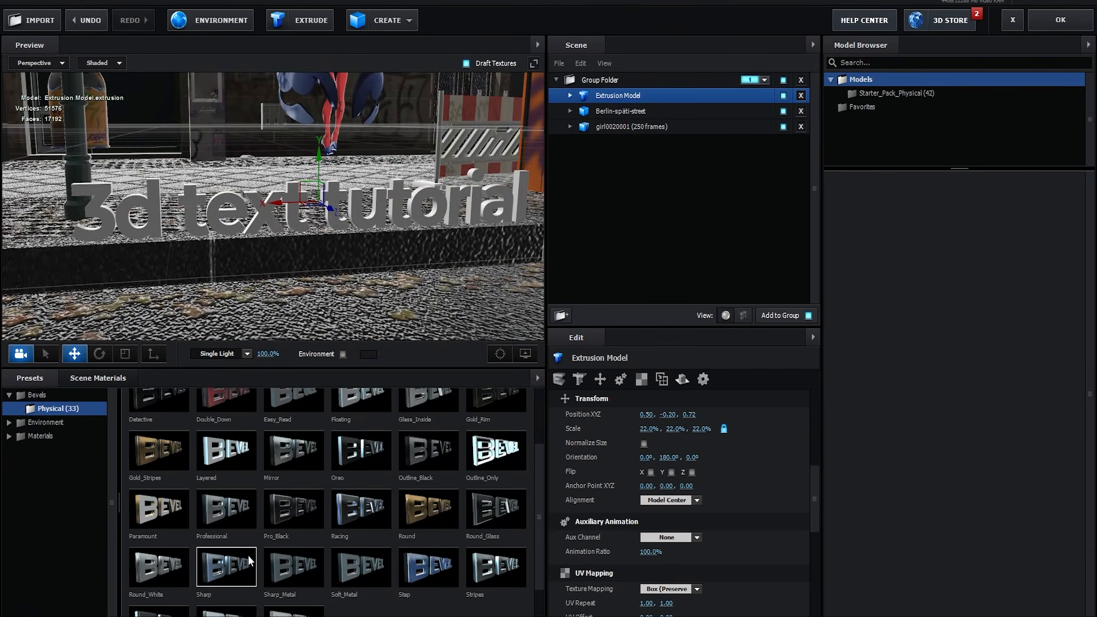
left_click_drag(358, 526, 293, 199)
scroll(285, 252, "up", 4)
left_click_drag(284, 253, 259, 283)
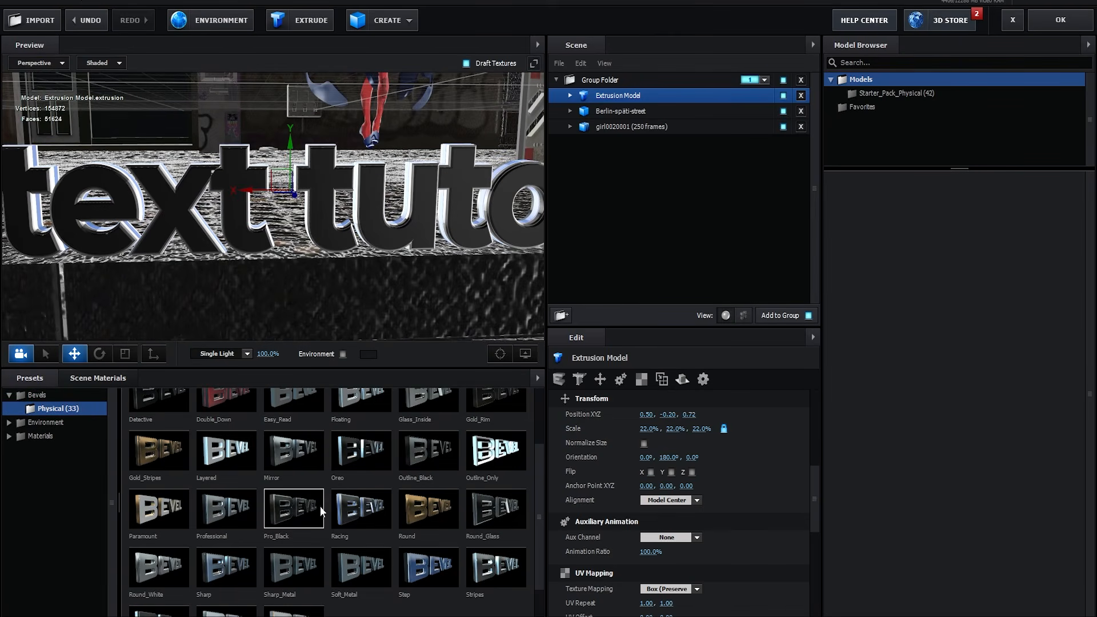
Remove the unused materials from the scene materials.
left_click(56, 390)
left_click(92, 380)
scroll(428, 584, "down", 1)
right_click(430, 588)
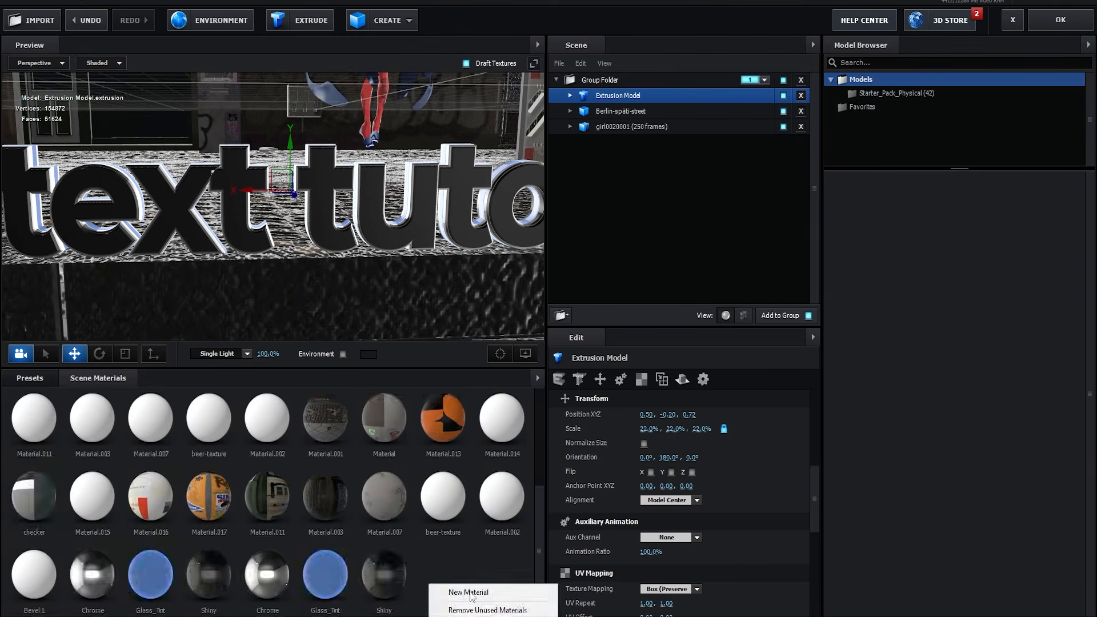
left_click(475, 607)
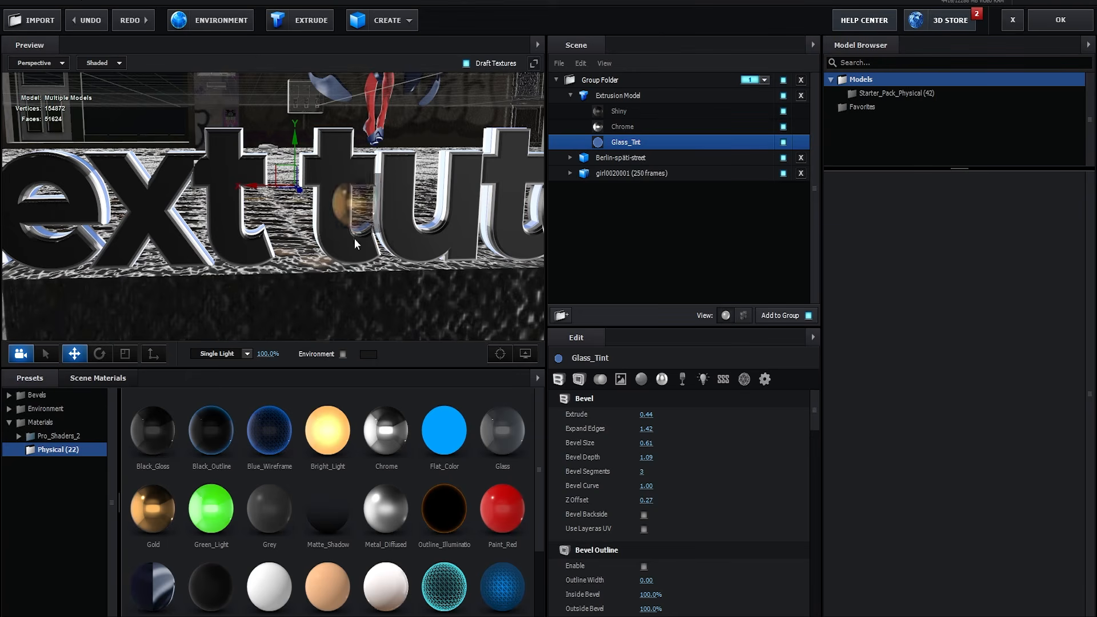
Apply the Gold material to the text's front face and Chrome to its Glass_Tint bevel, and accept the scene setup.
left_click_drag(386, 430, 302, 245)
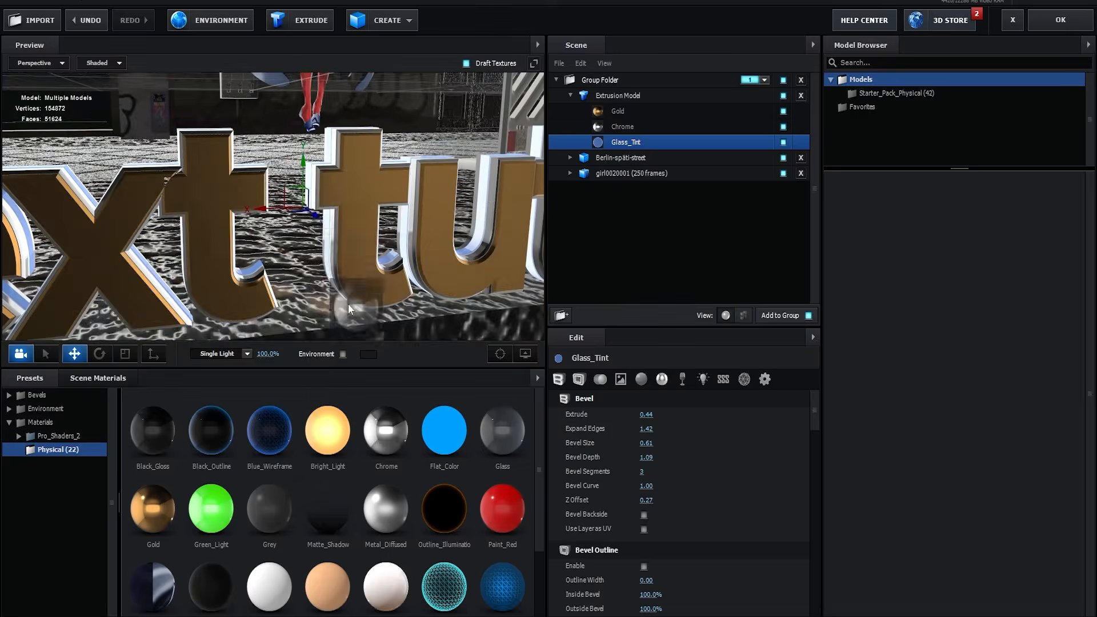
scroll(327, 235, "down", 5)
left_click_drag(394, 303, 404, 308)
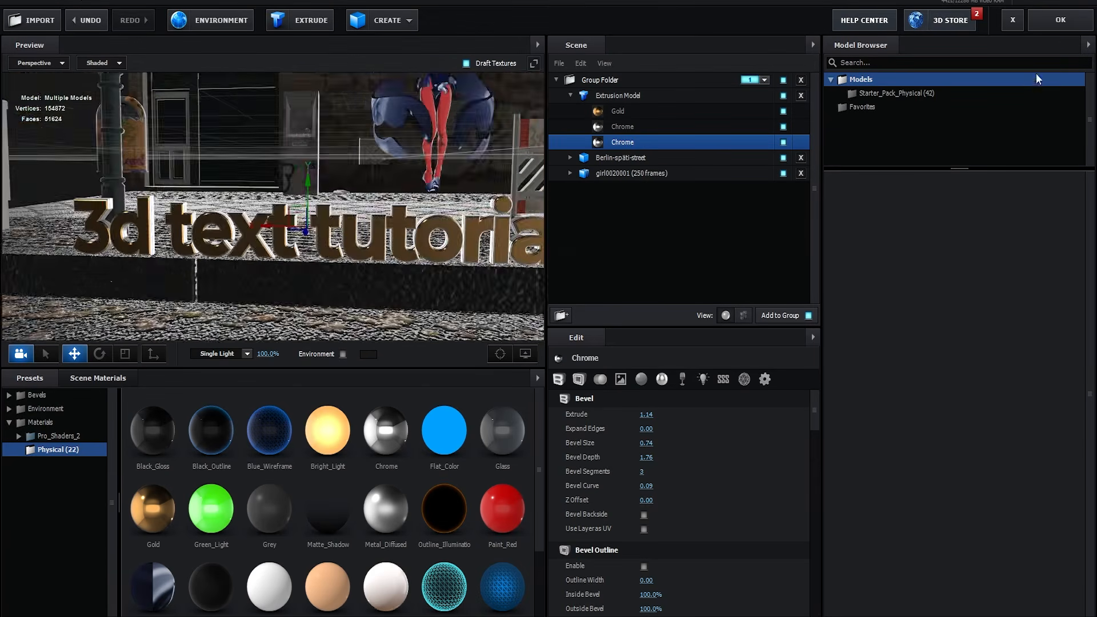
left_click(1057, 26)
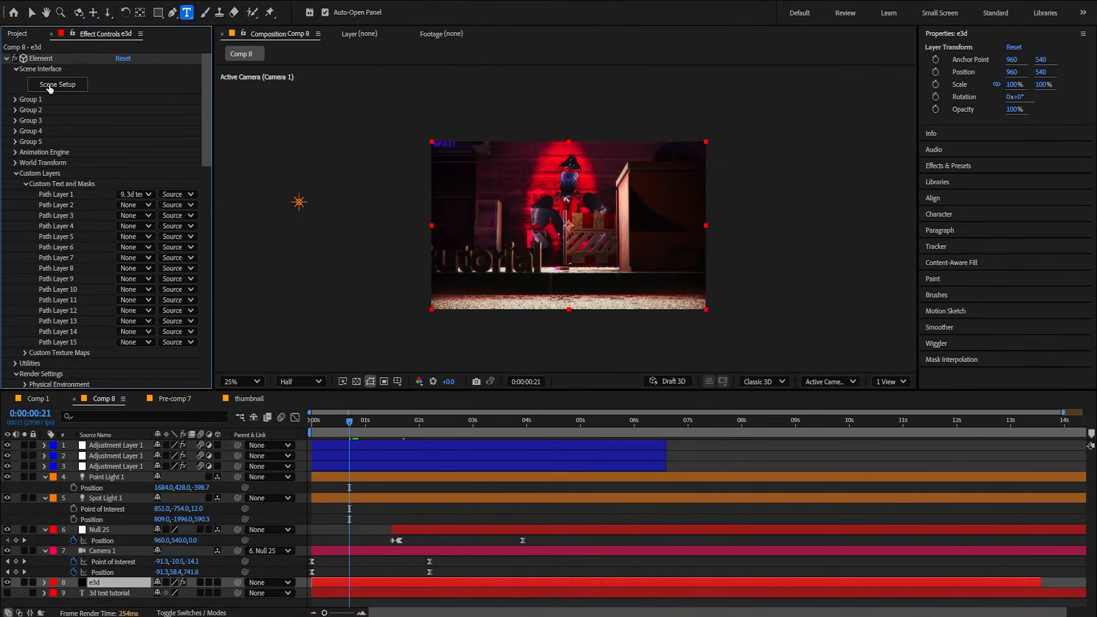
Reopen the scene setup, move the Extrusion Model out of the group folder, assign it to group 2 and accept.
left_click(50, 84)
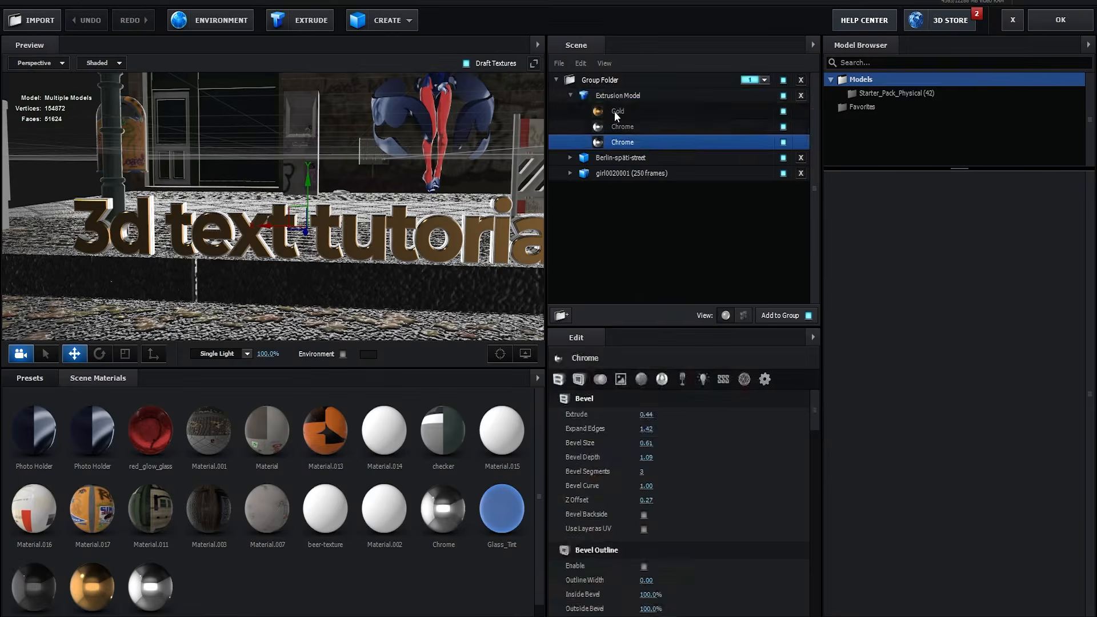
left_click_drag(626, 96, 679, 251)
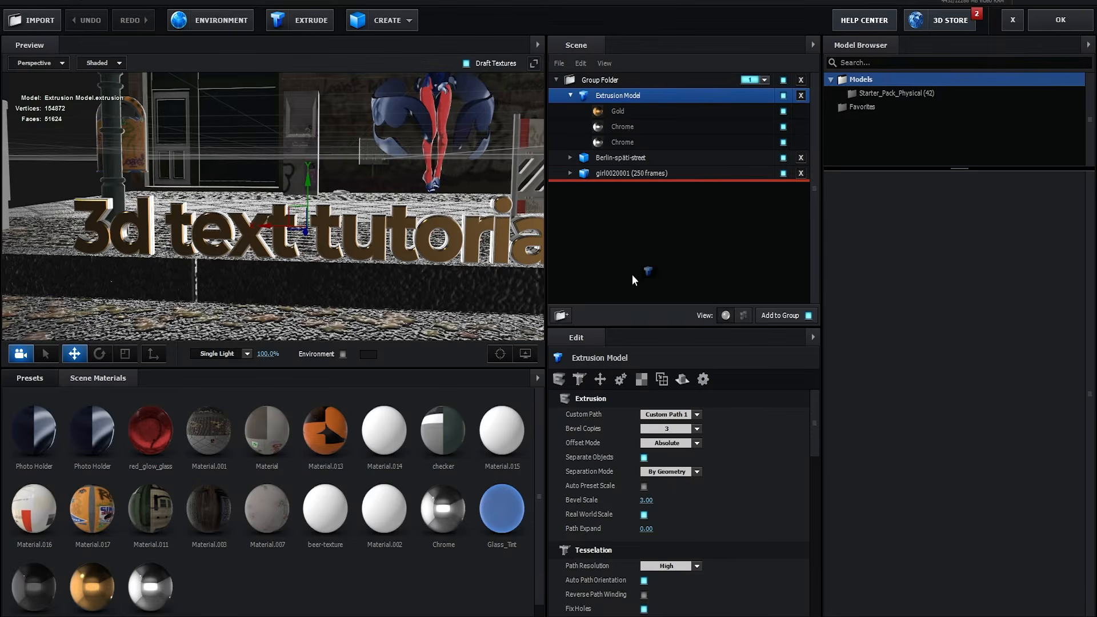
left_click_drag(670, 296, 630, 184)
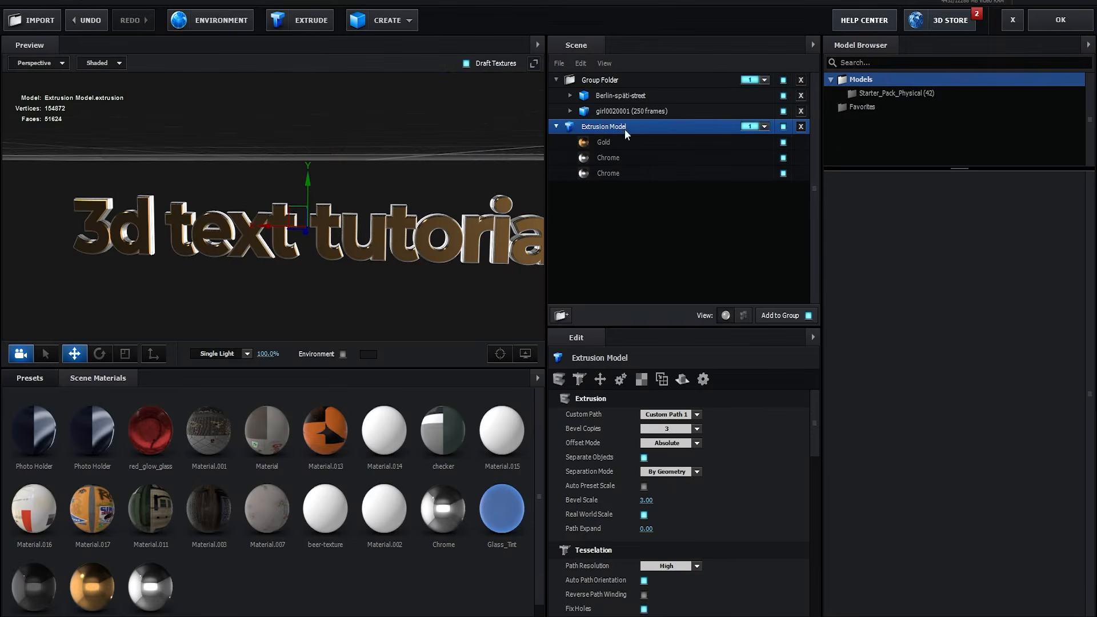
left_click(752, 130)
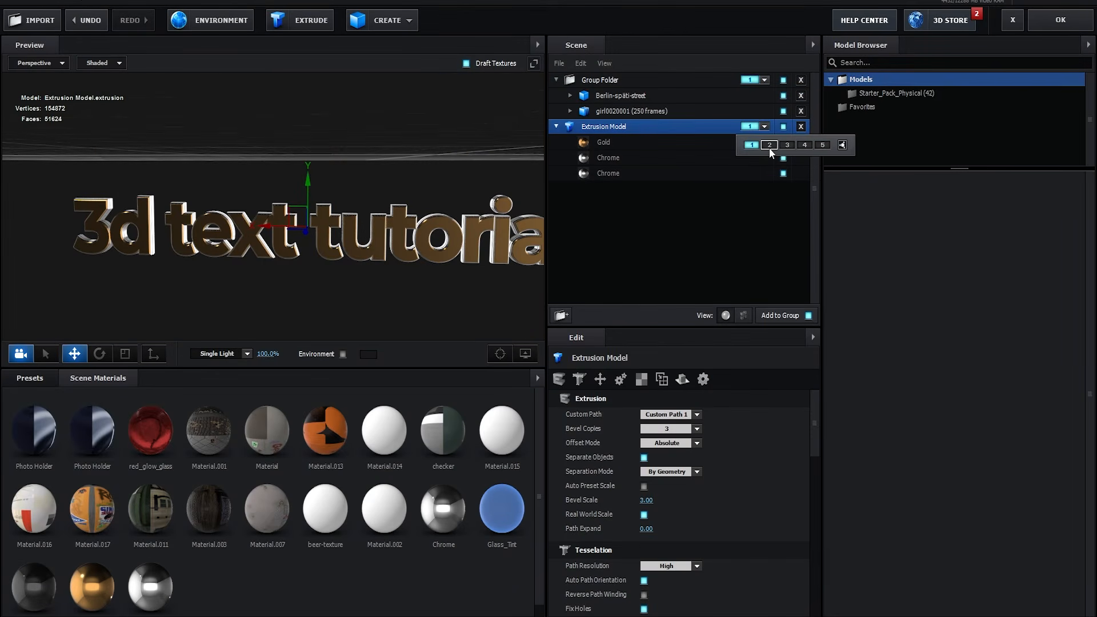
left_click(770, 145)
left_click(1052, 22)
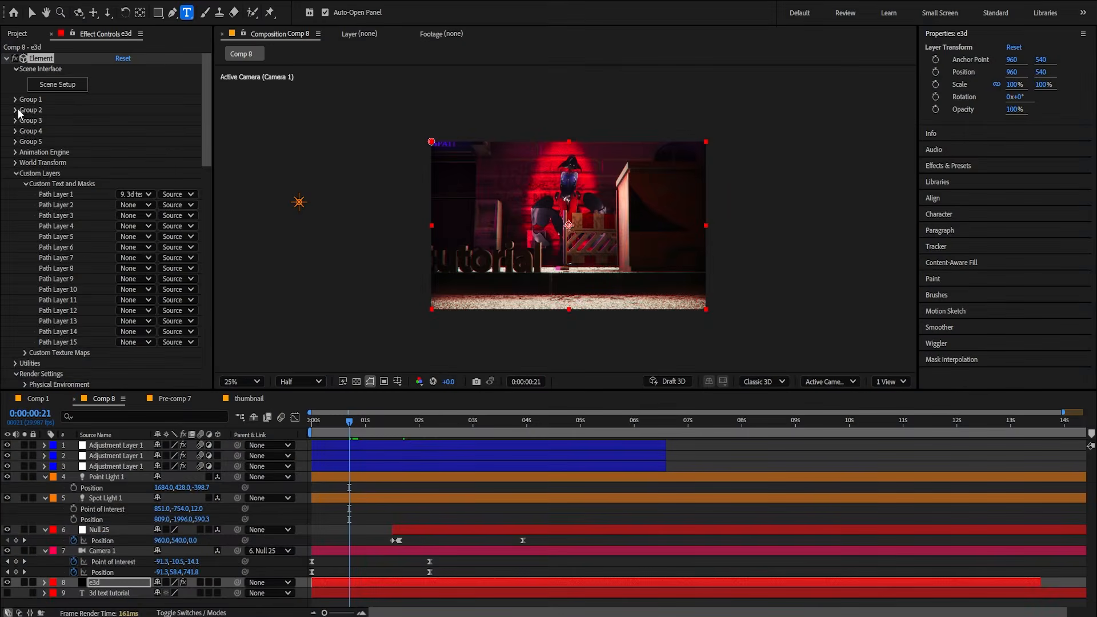
Create a group null for Group 2 in the Element effect.
left_click(16, 110)
left_click(66, 203)
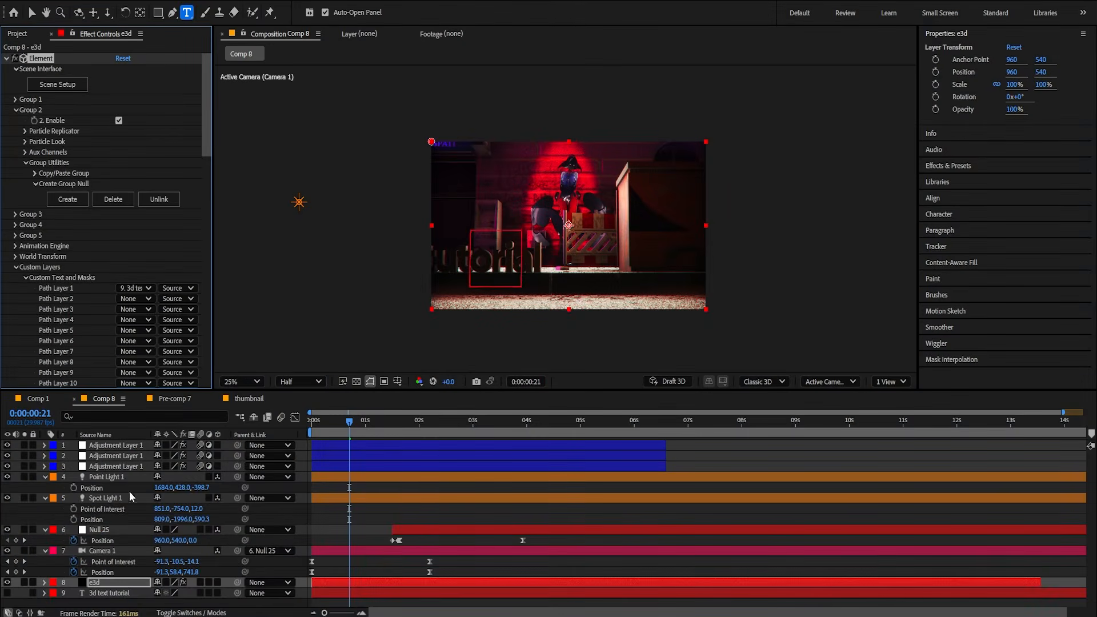
Move the Group 2 Null below the adjustment layers and shift it horizontally to about X 779.2 to bring the 3D text into frame.
left_click_drag(106, 445, 114, 478)
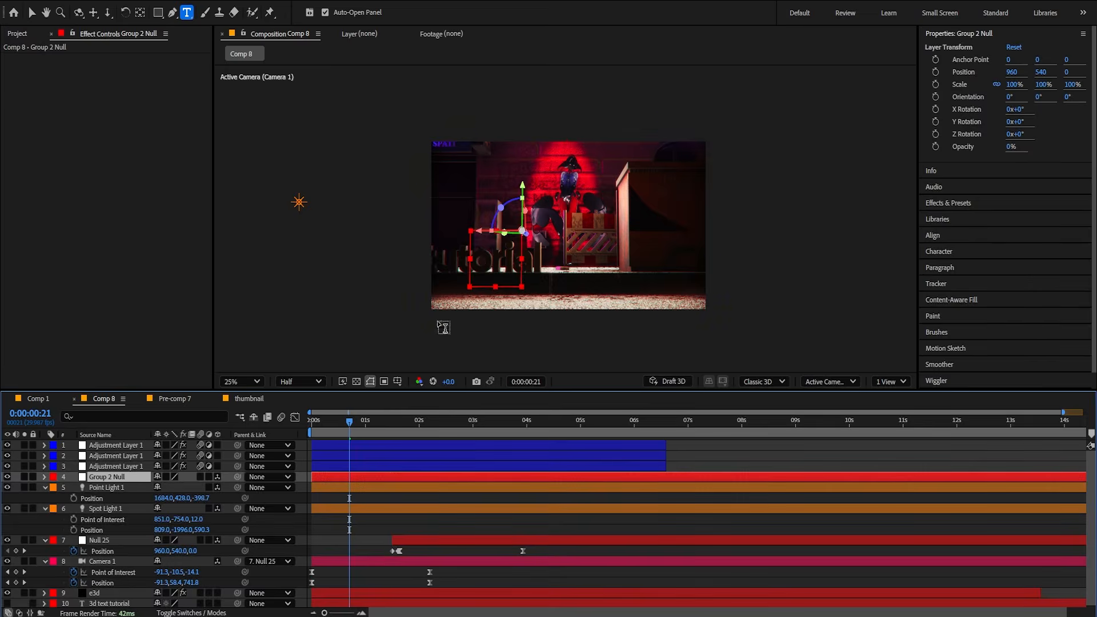
key("period")
key("v")
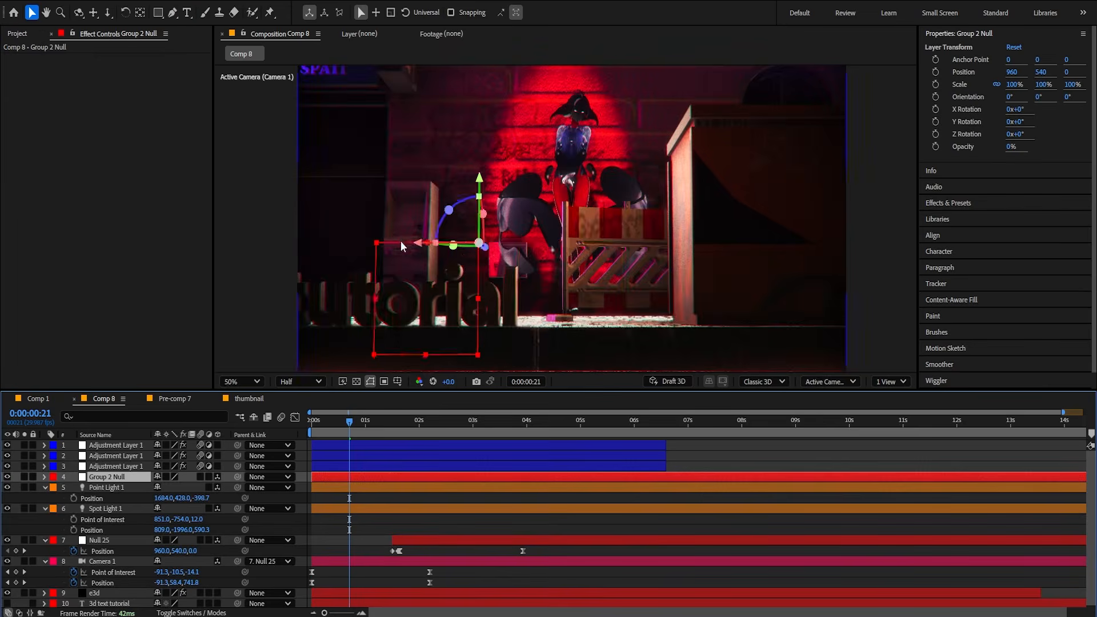
left_click_drag(402, 246, 586, 247)
Scale the Group 2 Null to 85%, reposition it to about 789.8, 550.7 on the ledge, and save the project.
key("s")
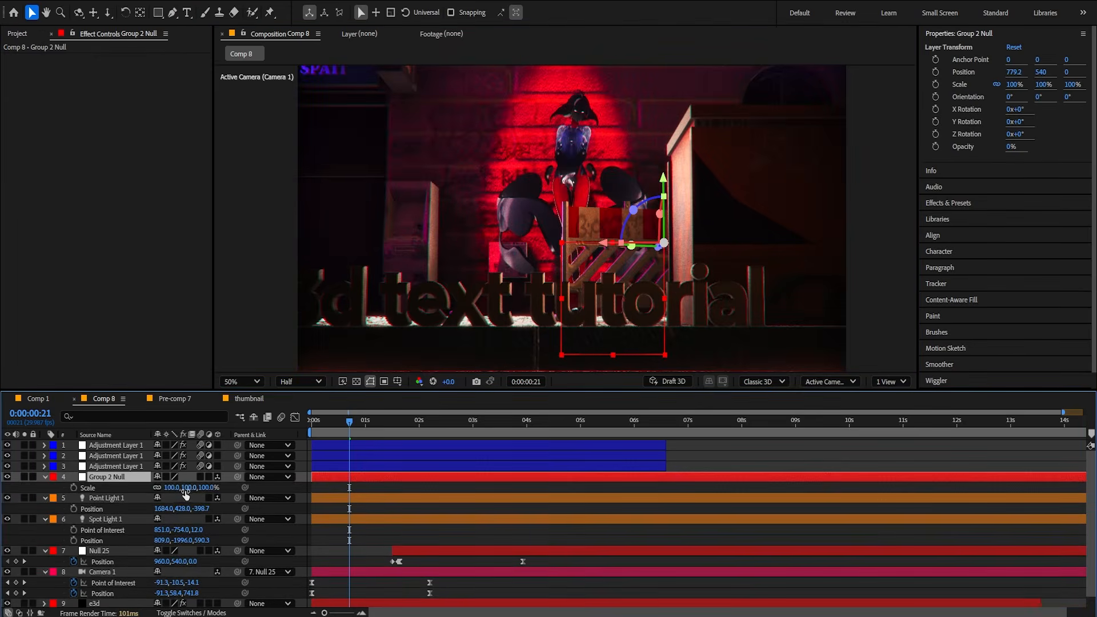
left_click_drag(186, 489, 178, 489)
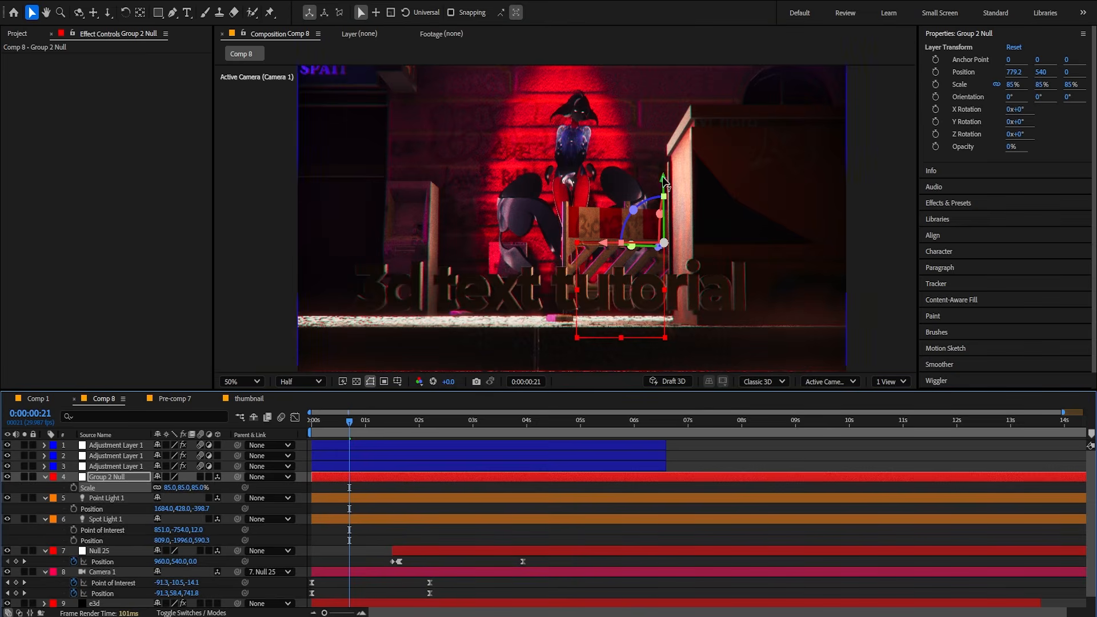
left_click_drag(663, 178, 664, 190)
left_click_drag(605, 256, 593, 258)
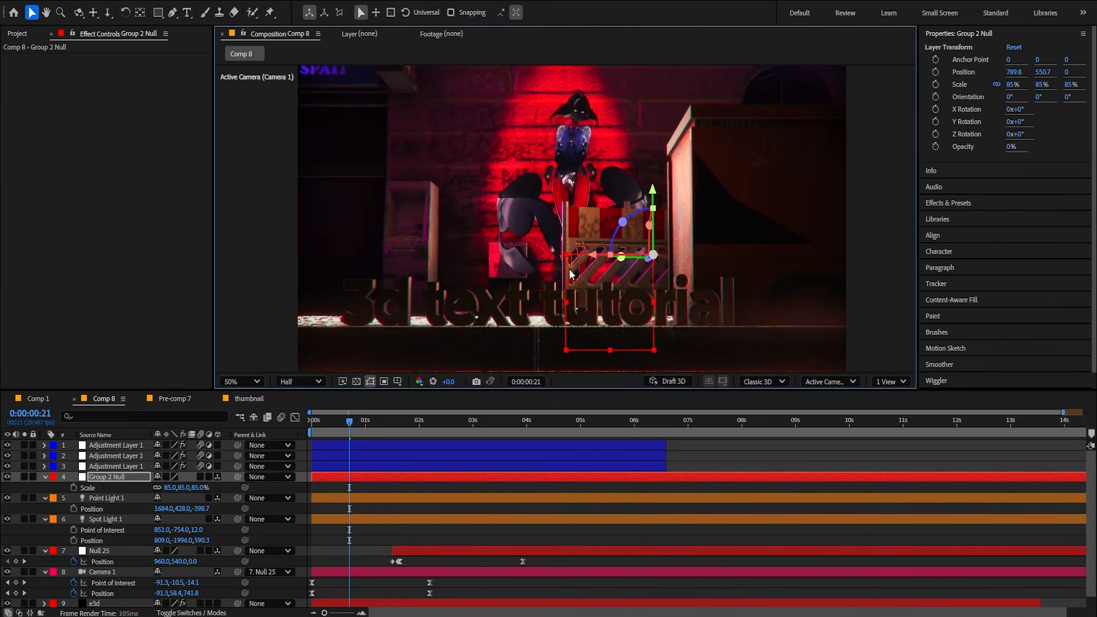
key("ctrl+s")
Reopen the e3d layer's scene setup, use Chrome instead of Gold on the Extrusion Model, and accept.
scroll(98, 603, "down", 1)
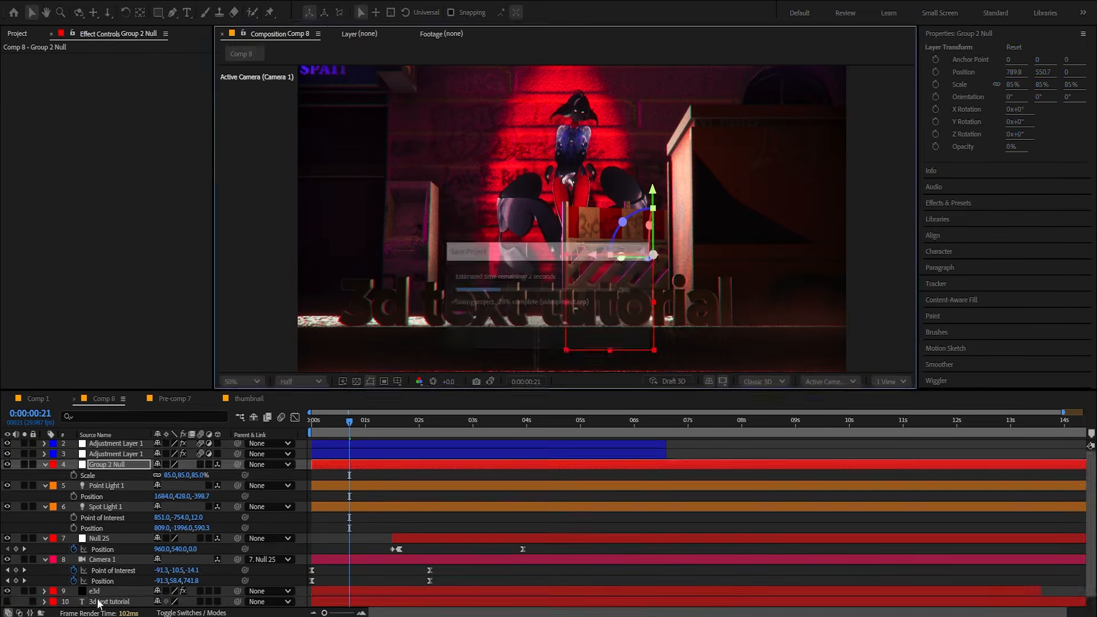
left_click(94, 591)
left_click(64, 86)
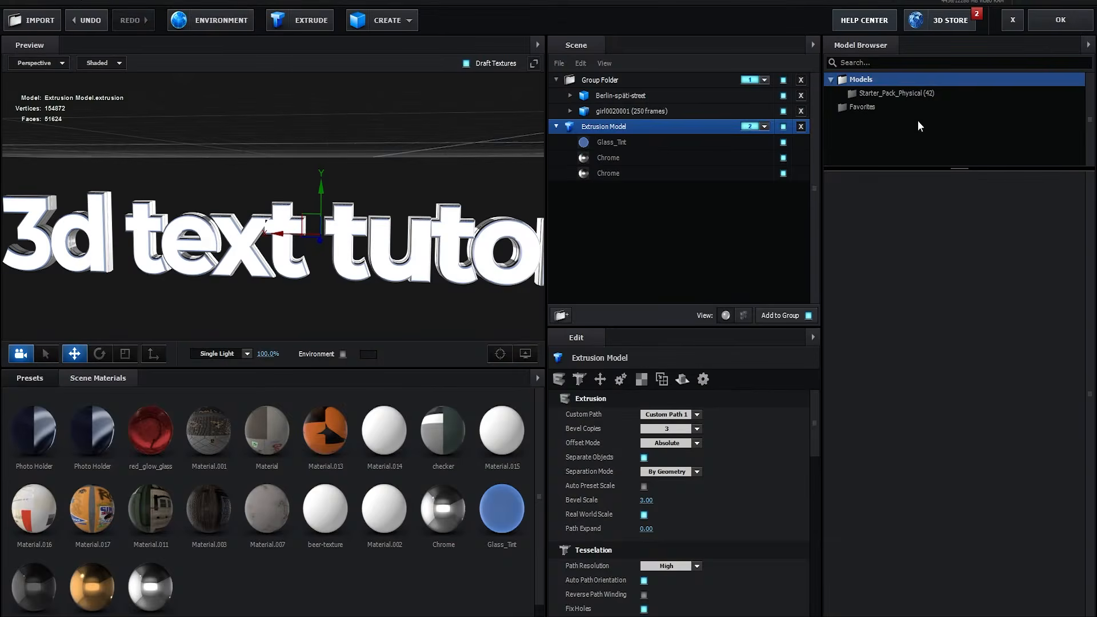
left_click(1055, 22)
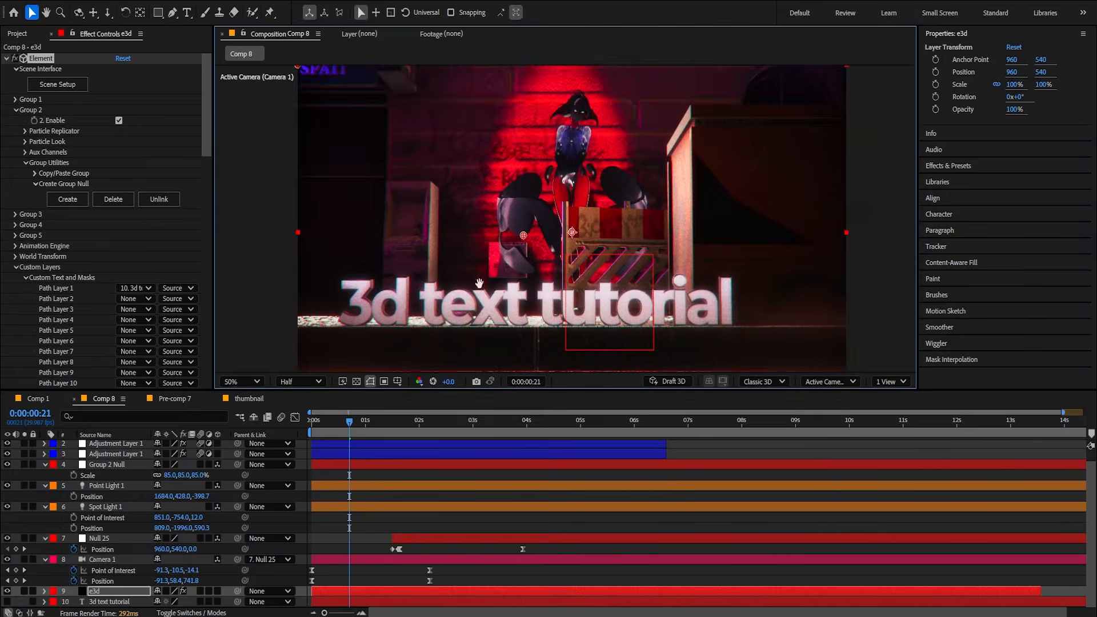
Enable Multi-Object in Group 2's Particle Look and set its Rotation Random to 63°.
scroll(479, 280, "up", 2)
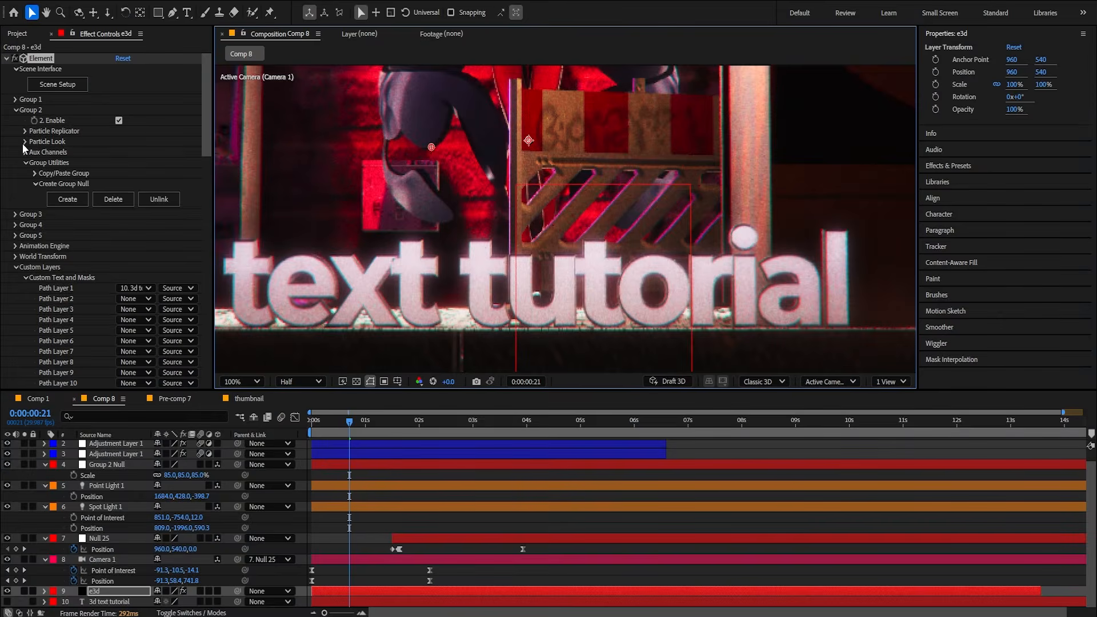
left_click(24, 142)
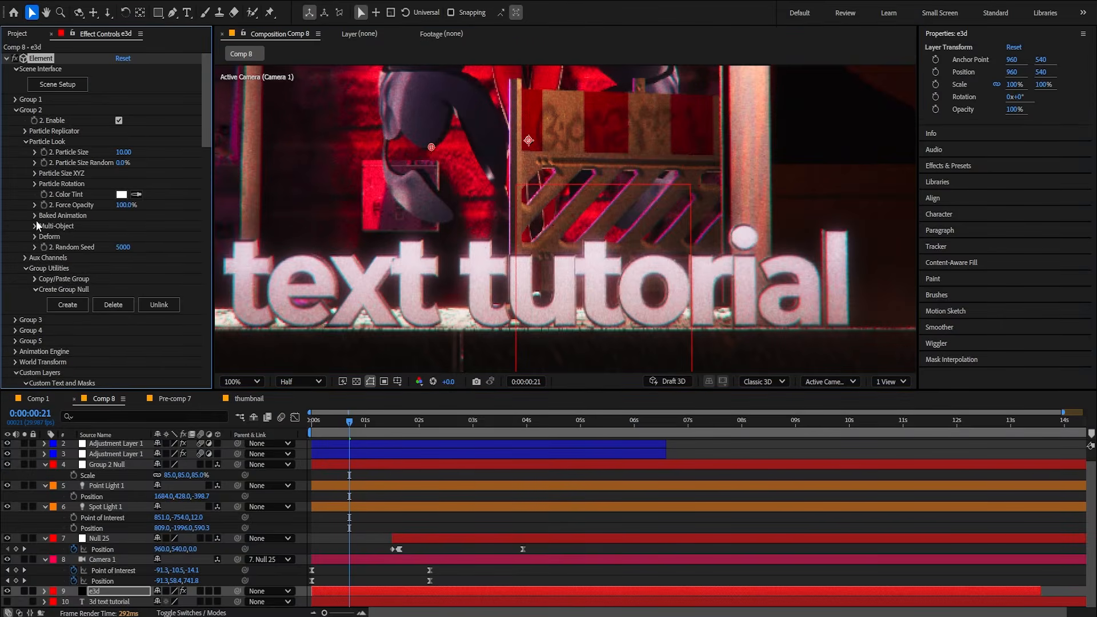
left_click(34, 226)
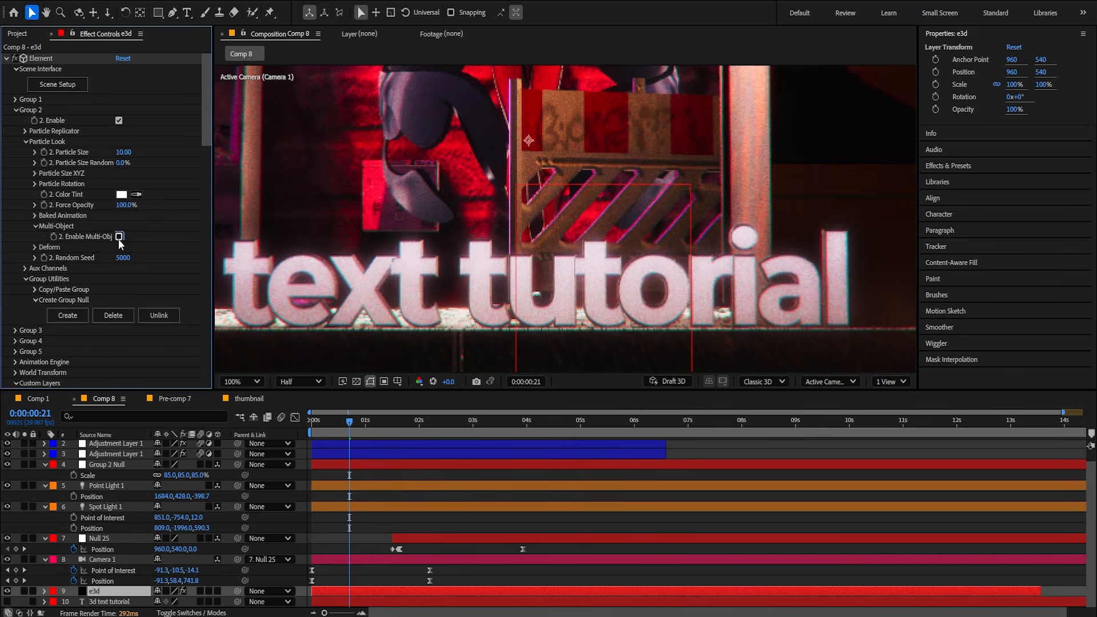
left_click(119, 237)
scroll(137, 228, "down", 5)
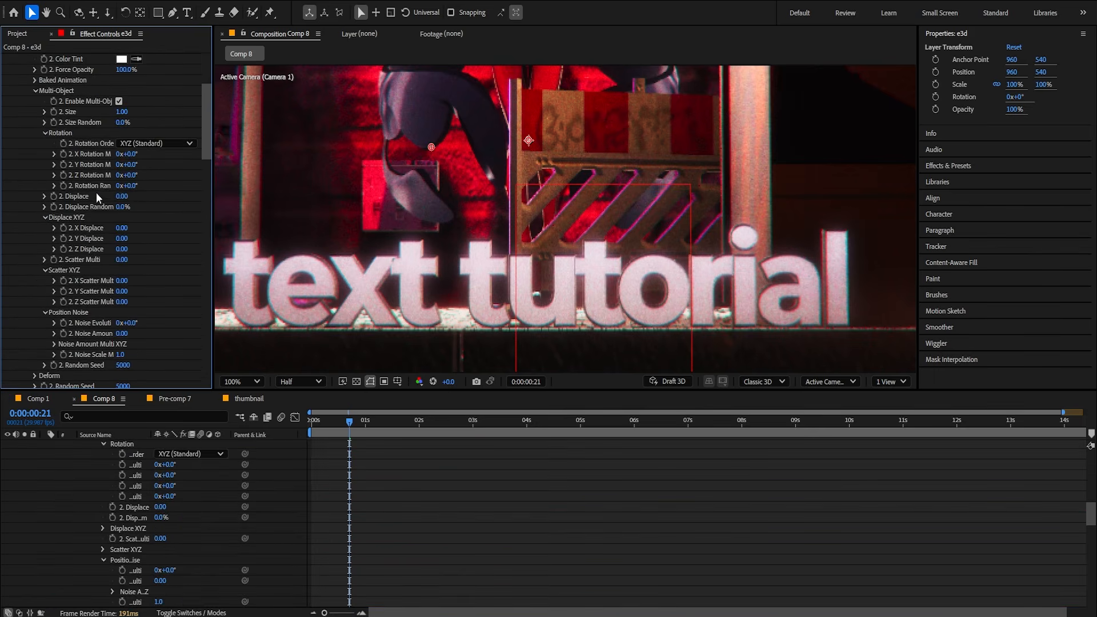
mouse_move(135, 187)
left_mouse_down()
mouse_move(164, 191)
mouse_move(154, 186)
left_mouse_up()
Animate Rotation Random from -159° at 0:00:00:00 to 63° at 0:00:01:02 and ease both keyframes.
scroll(436, 235, "down", 1)
left_click_drag(337, 430, 368, 423)
left_click(63, 185)
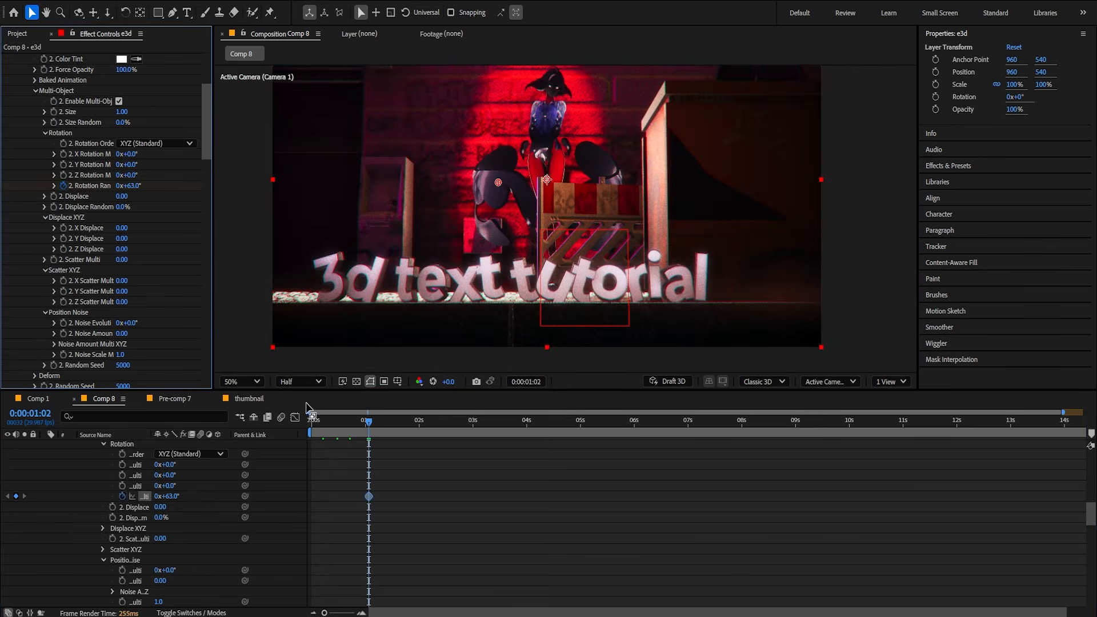
key("u")
key("u")
left_click_drag(367, 430, 307, 437)
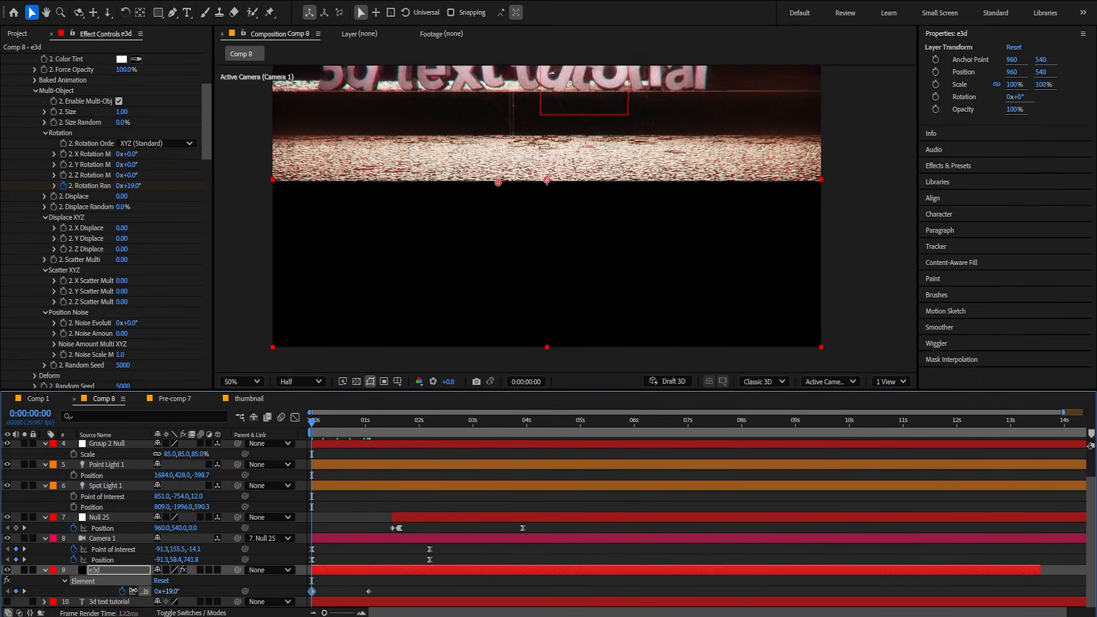
left_click_drag(166, 592, 40, 590)
left_click_drag(389, 585, 298, 609)
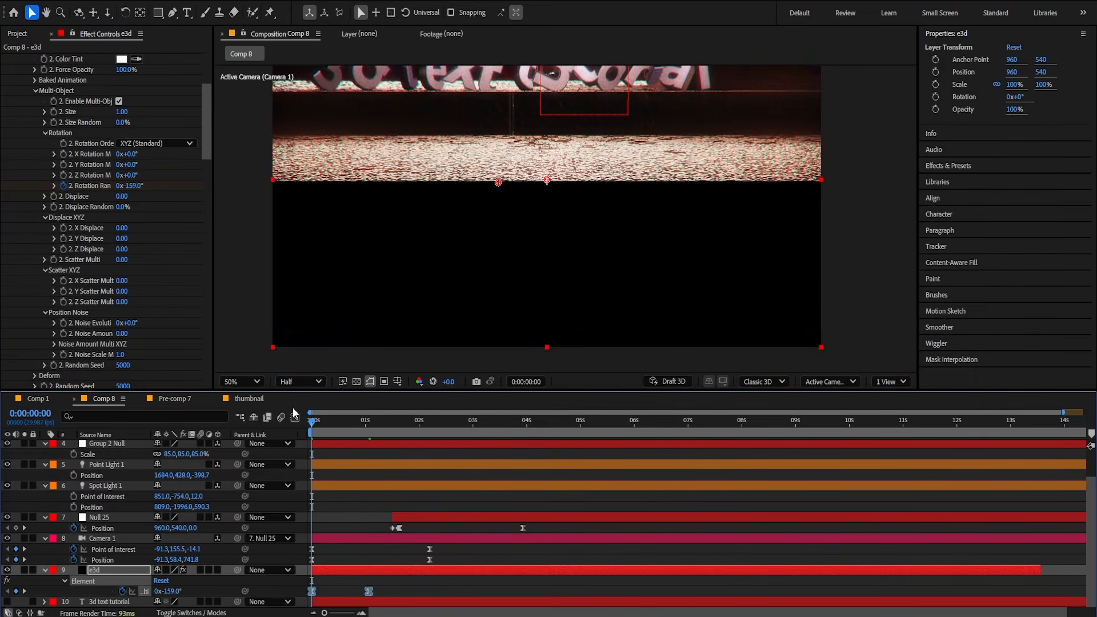
Adjust the Rotation Random keyframes in the graph editor, preview the animation, and retime the end keyframe to about 0:00:01:16.
left_click(294, 416)
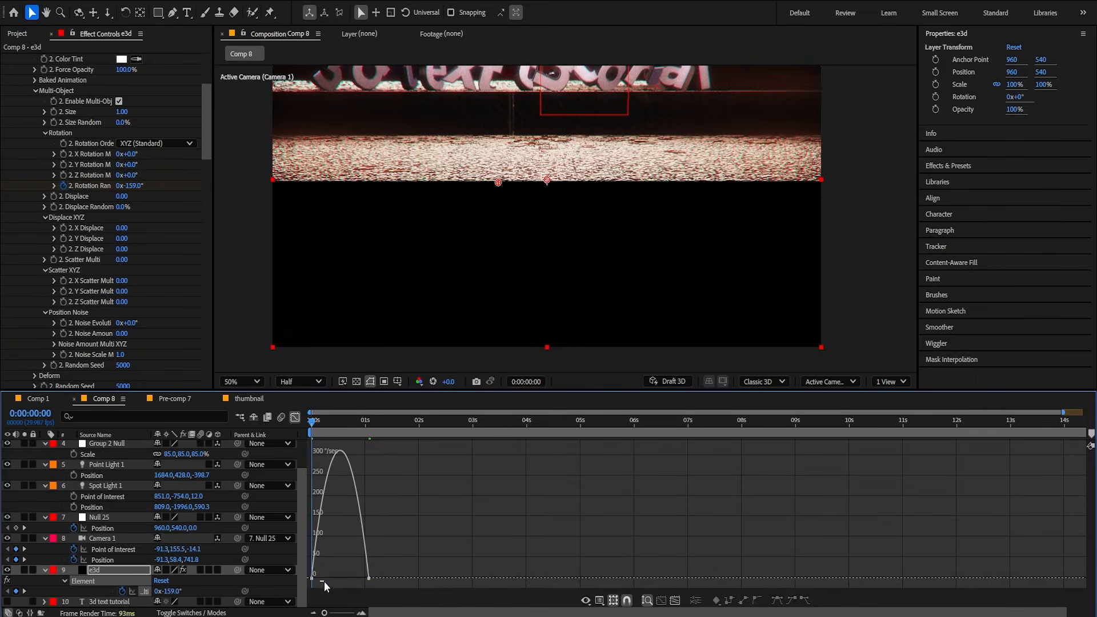
left_click_drag(321, 578, 404, 593)
left_click(294, 417)
key("space")
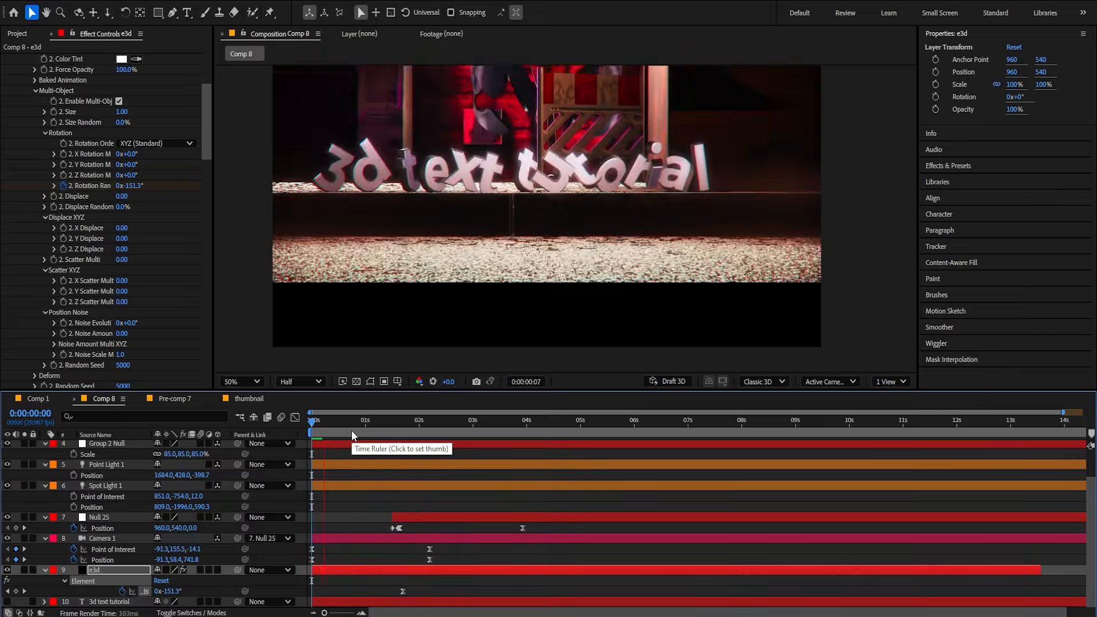
left_click_drag(403, 592, 395, 592)
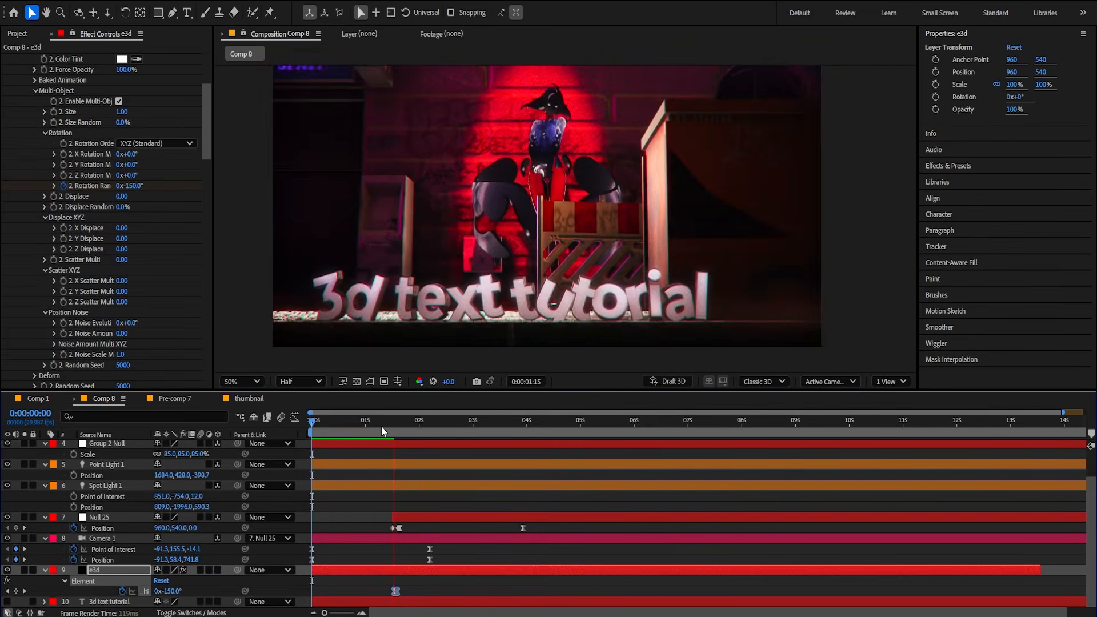
Shift the Null 25 layer to start at about 0:00:02:00 and go to its position keyframe at 0:00:02:02.
left_click(382, 427)
left_click_drag(419, 519, 445, 519)
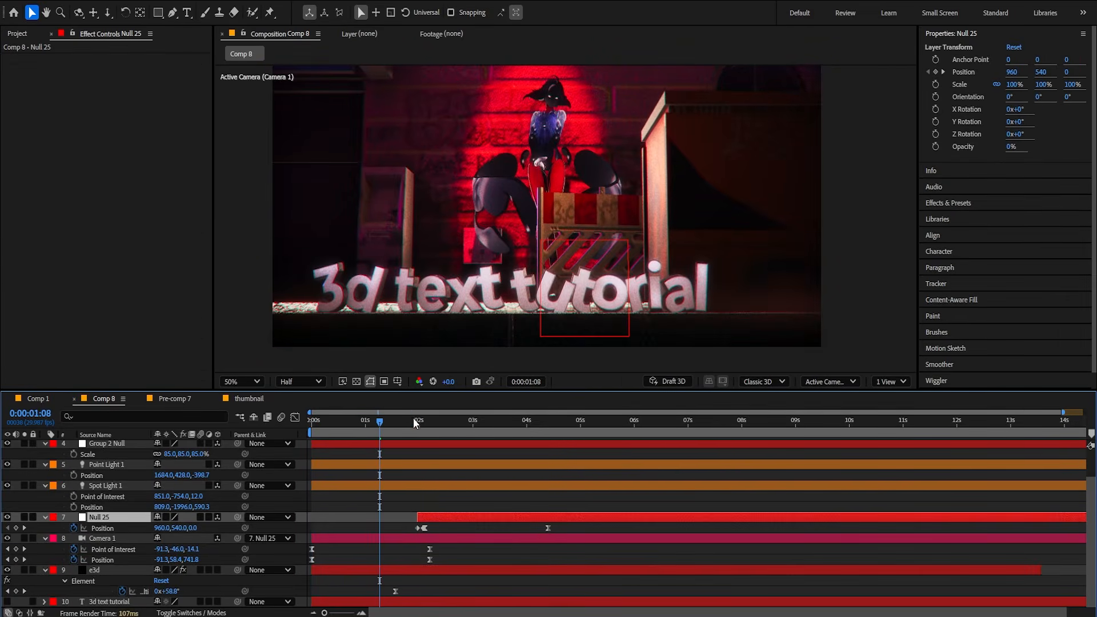
left_click(416, 421)
key("k")
key("k")
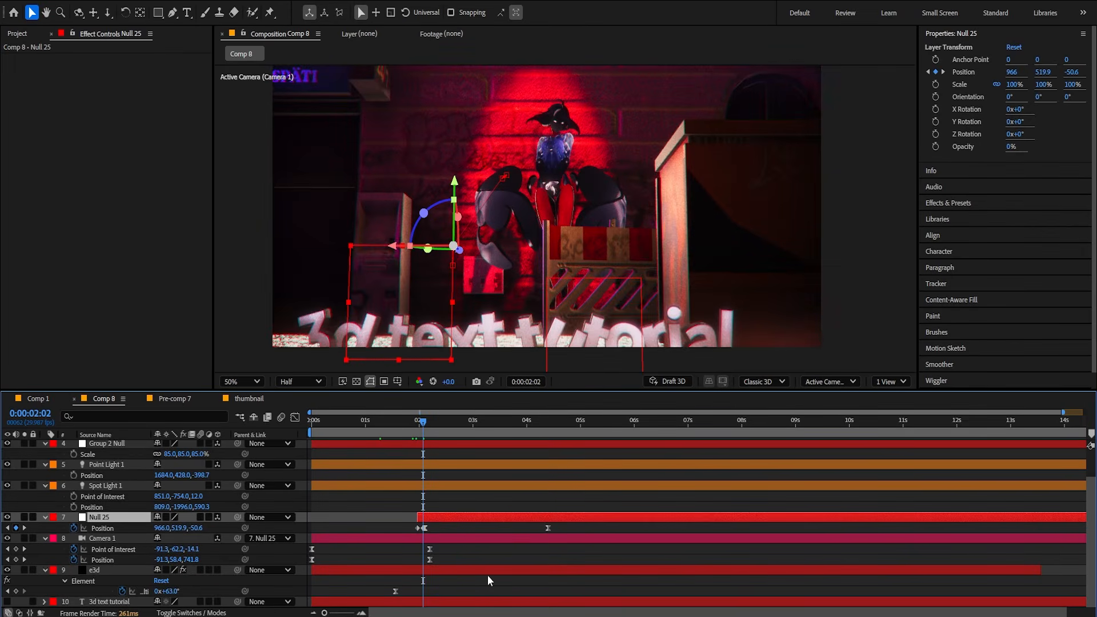
Split the e3d layer at 0:00:02:02 and slide the second part earlier so its character animation is further along at the cut.
left_click(511, 570)
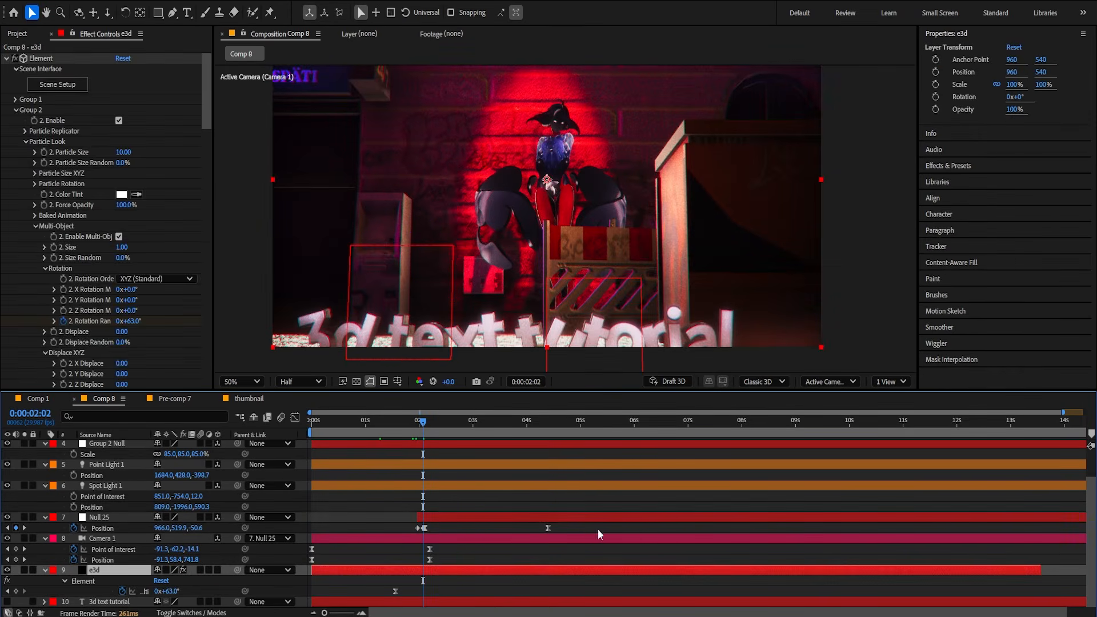
key("ctrl+shift+d")
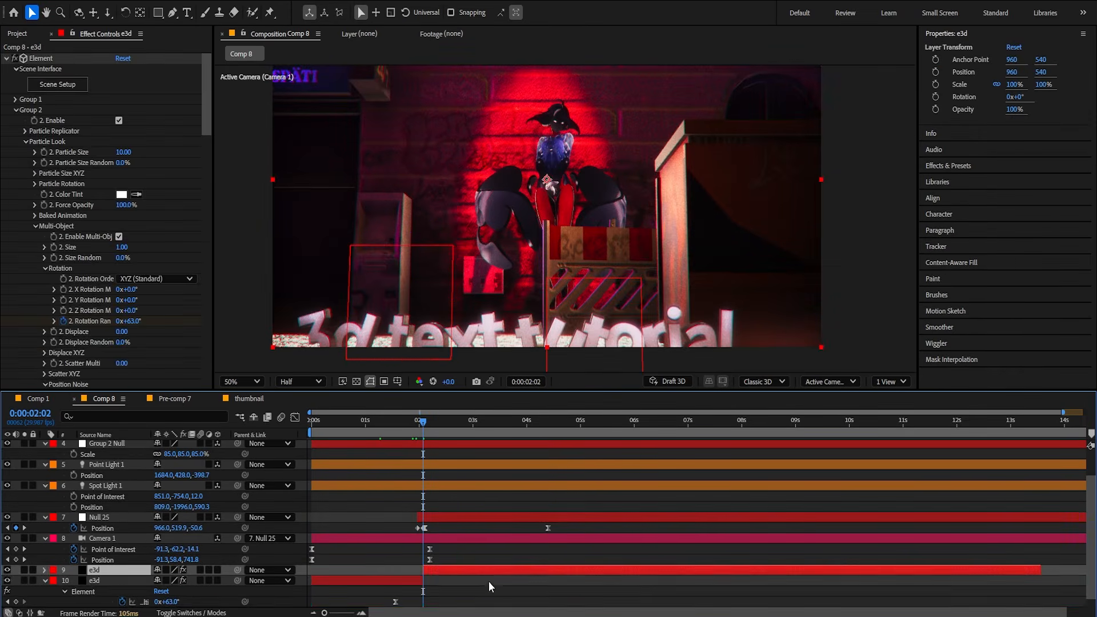
left_click_drag(448, 571, 384, 555)
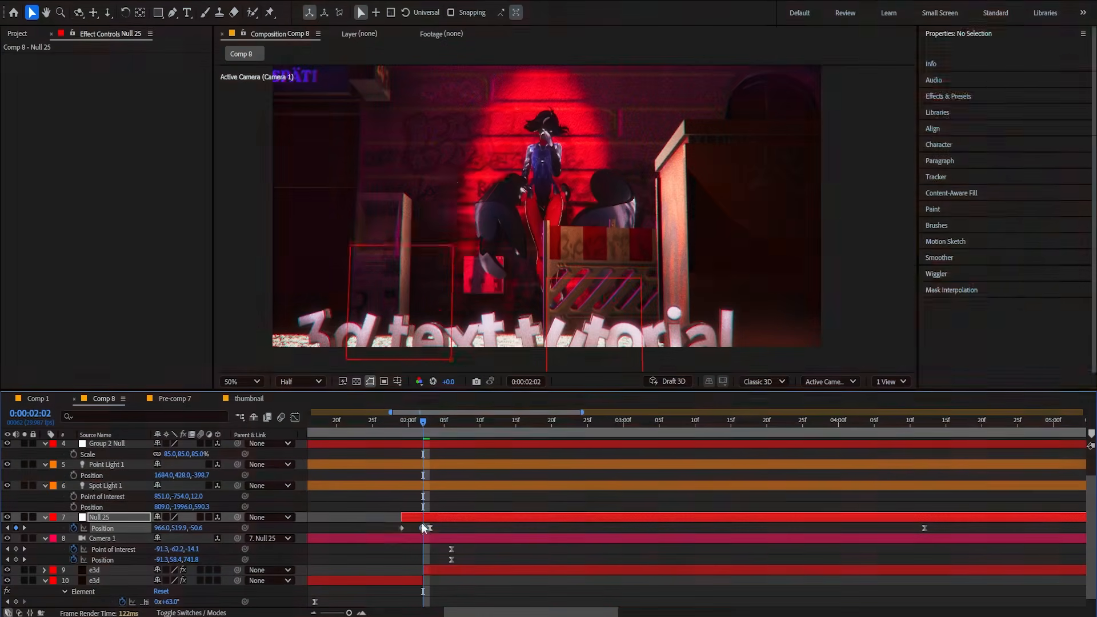
left_click(423, 527)
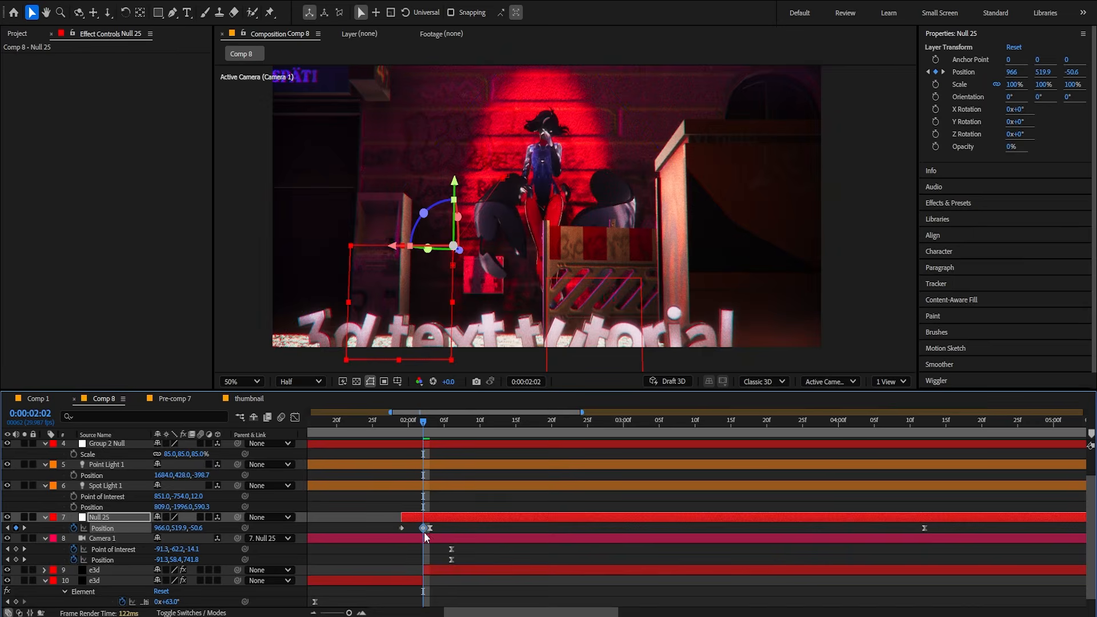
Paste the BCC Halftone adjustment layer above the Group 2 Null and shift it to start at about 0:00:02:00, spanning the cut.
scroll(423, 489, "up", 2)
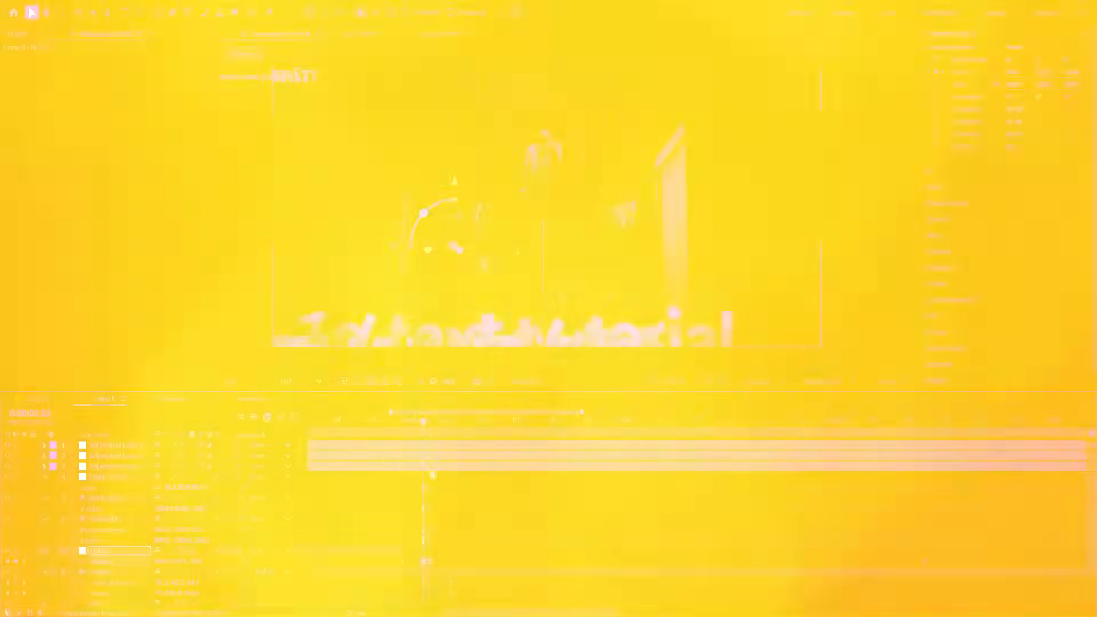
left_click(444, 474)
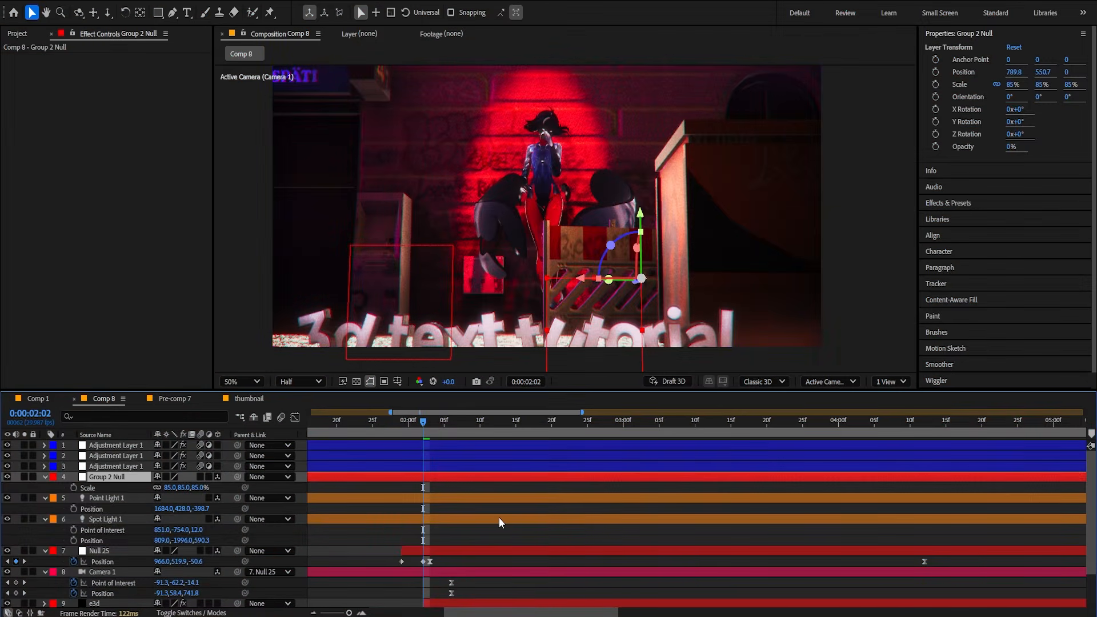
key("ctrl+v")
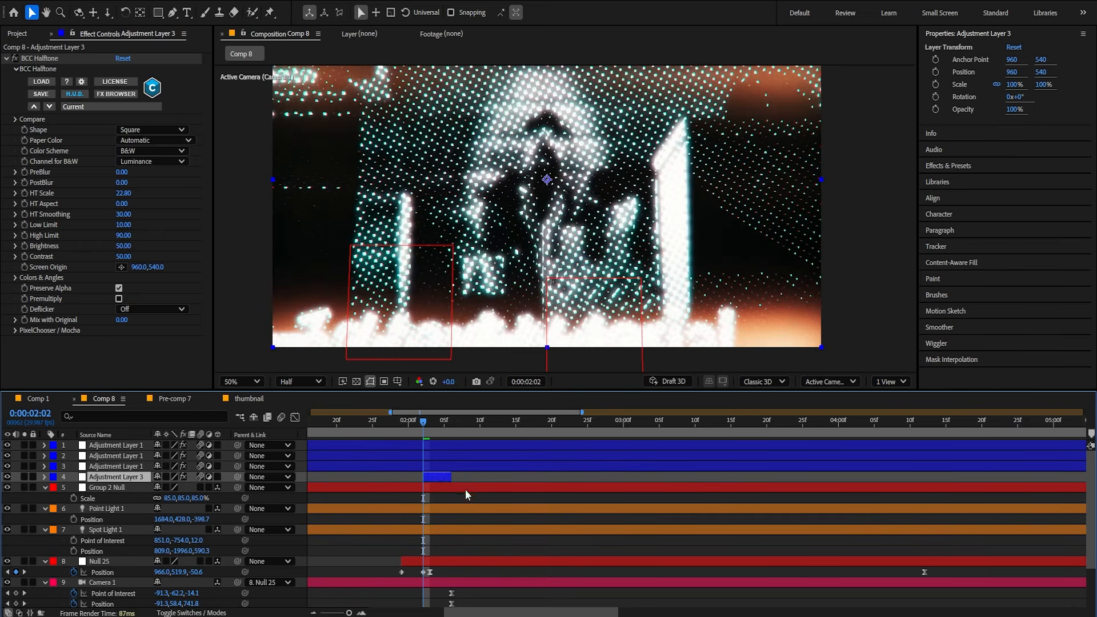
left_click_drag(441, 479, 426, 481)
Add a new adjustment layer above the Group 2 Null, split it at 0:00:02:02 and delete the earlier part.
left_click(417, 489)
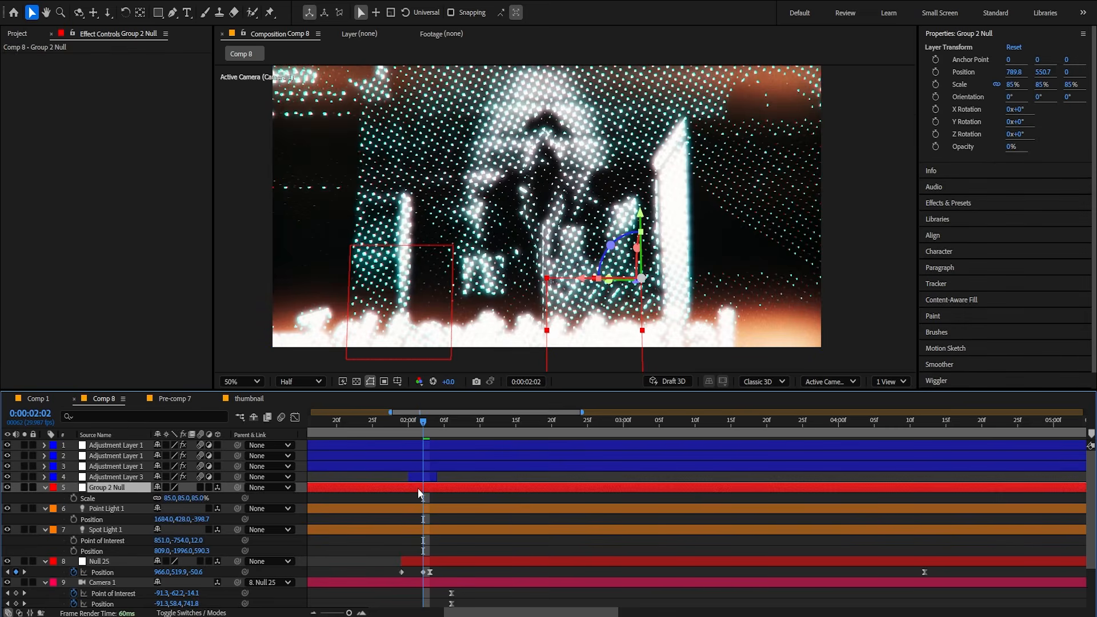
key("ctrl+alt+y")
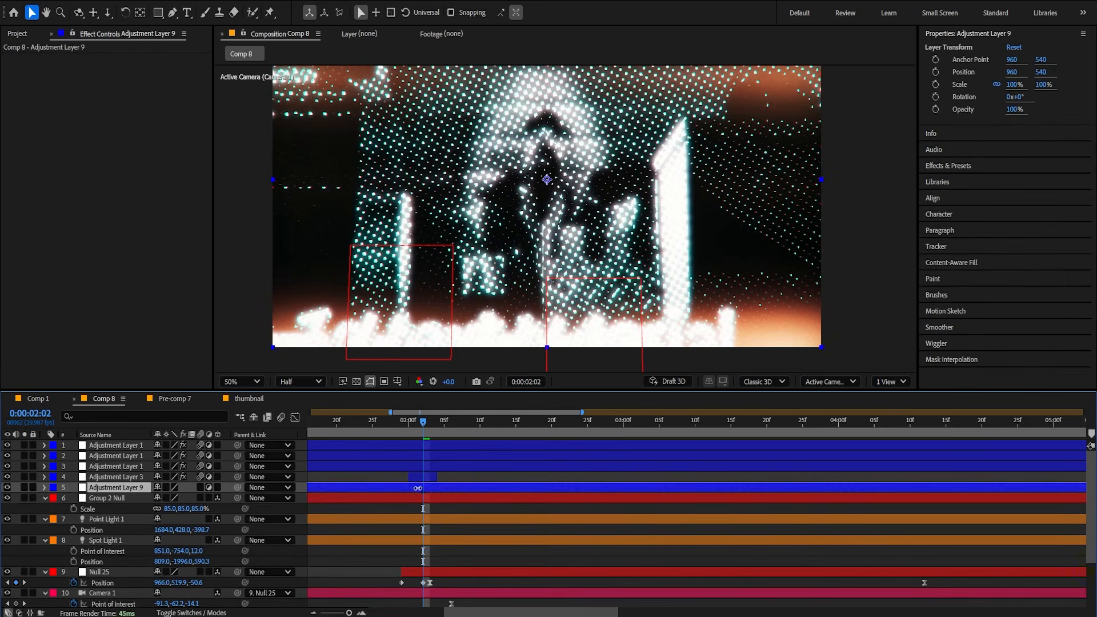
key("ctrl+shift+d")
left_click(419, 496)
key("Delete")
left_click(440, 489)
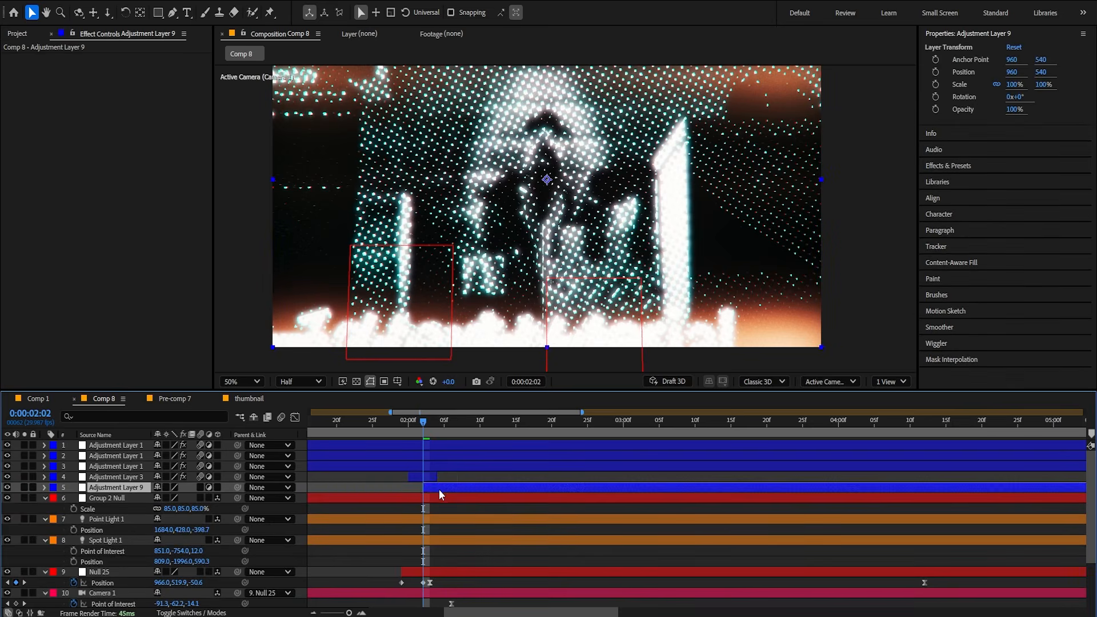
Apply S_Blur to the new adjustment layer, keyframe its Blur Amount at 50 at 0:00:02:02, and reveal the keyframe.
key("ctrl+space")
type("s")
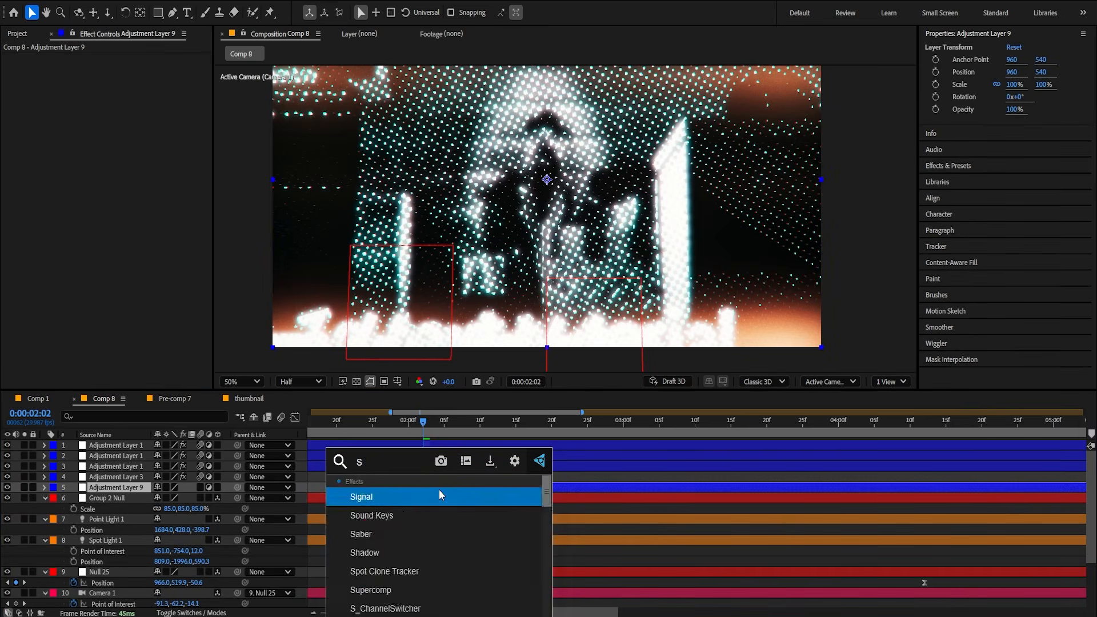
type("_blur")
key("Return")
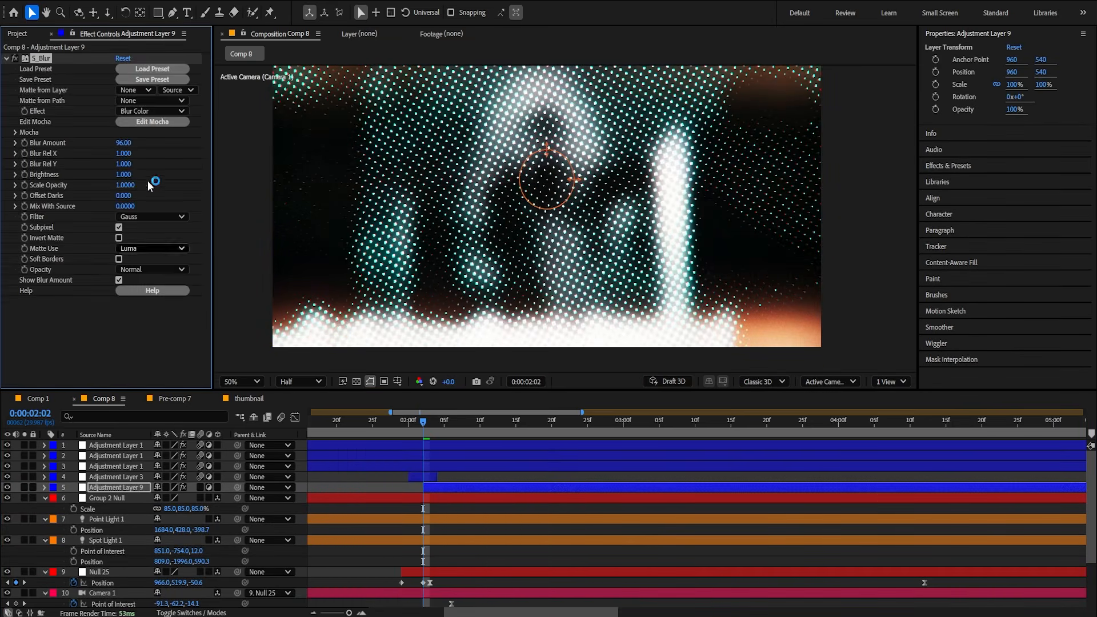
left_click(123, 142)
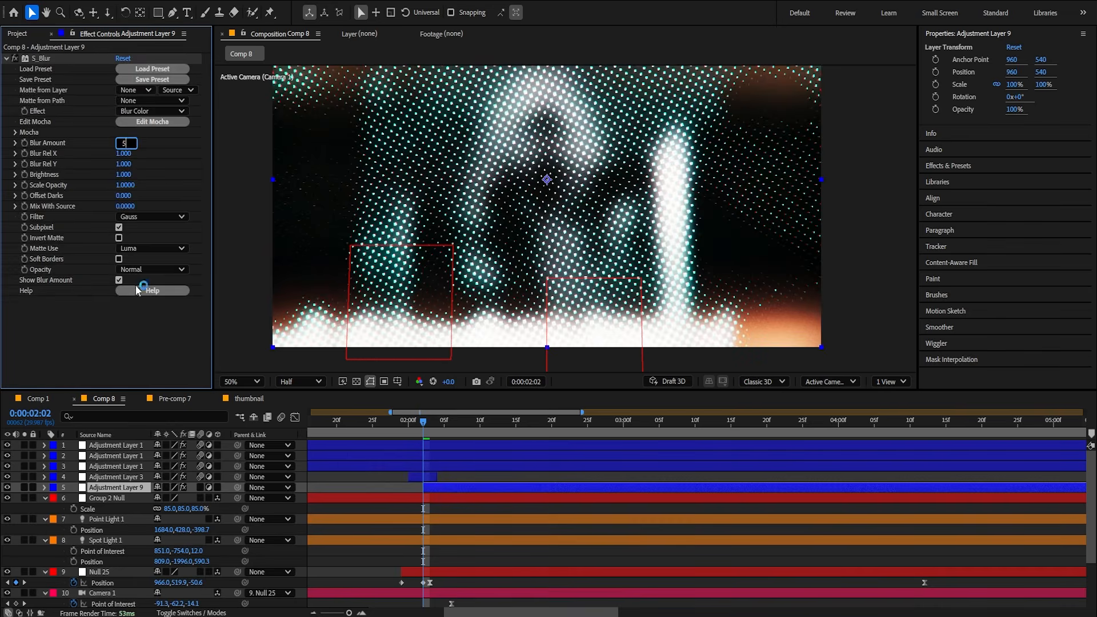
type("50")
key("Return")
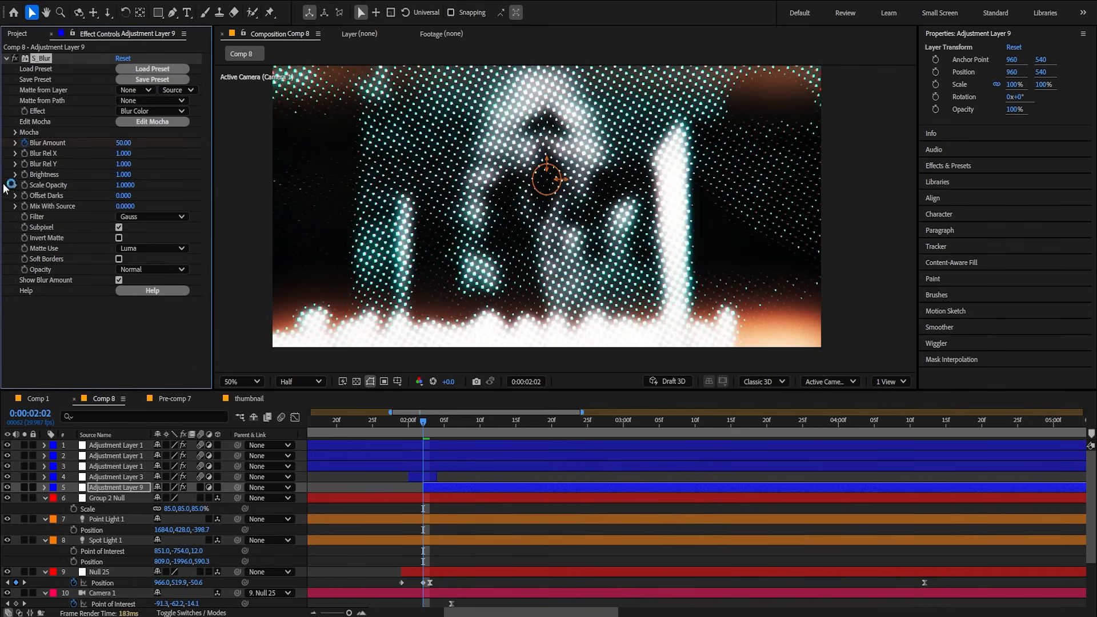
key("u")
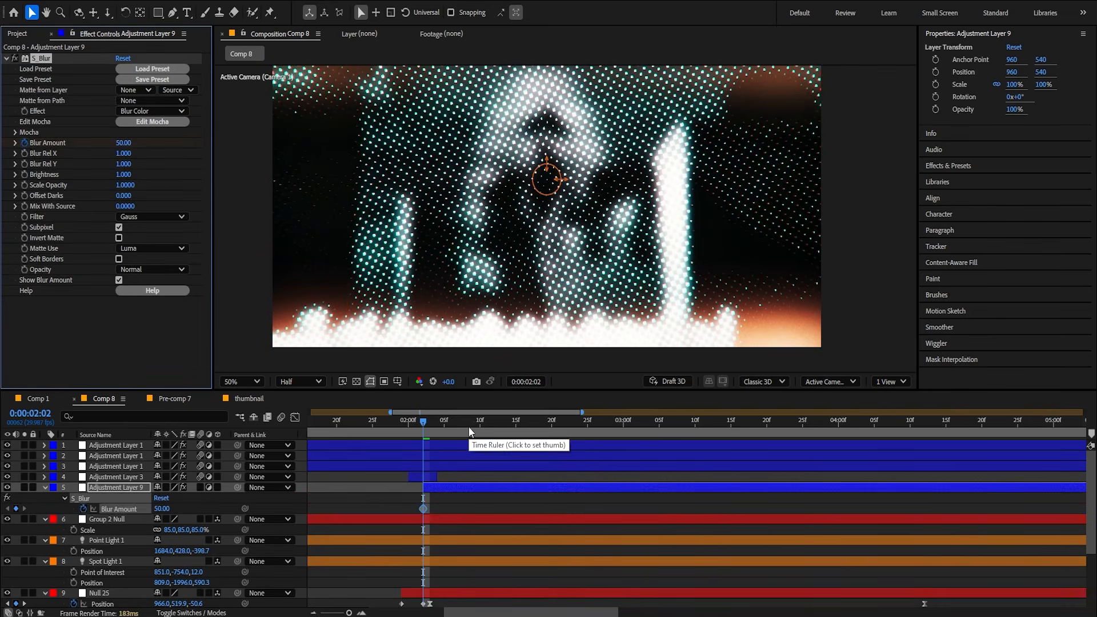
Keyframe the S_Blur Blur Amount at 0 at 0:00:02:21 and trim the end of Adjustment Layer 9 to that time.
left_click_drag(469, 427, 559, 428)
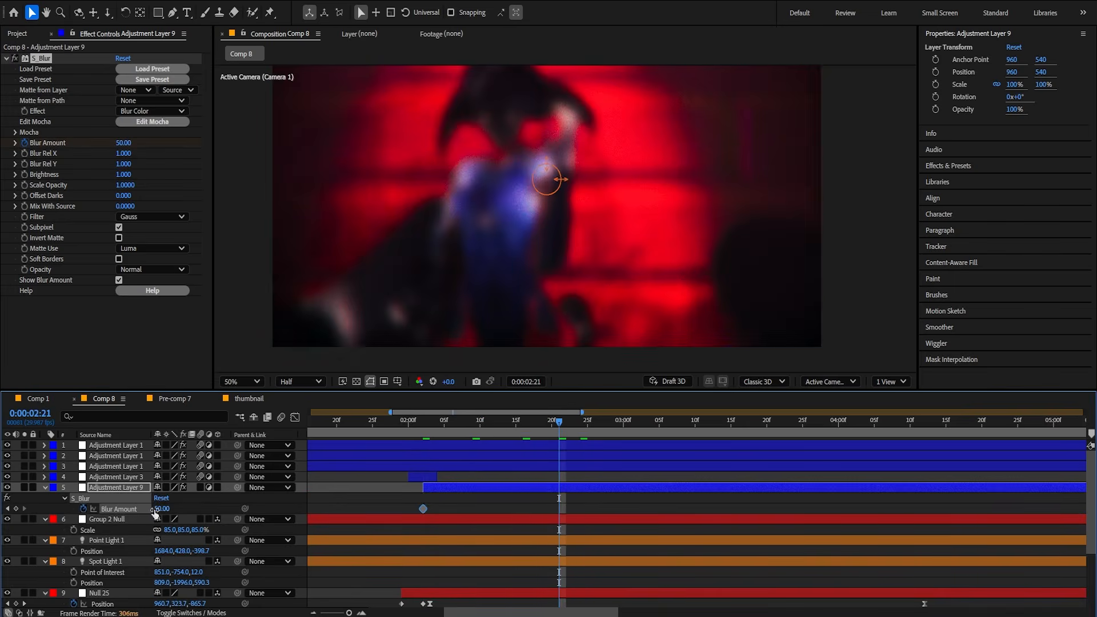
key("F2")
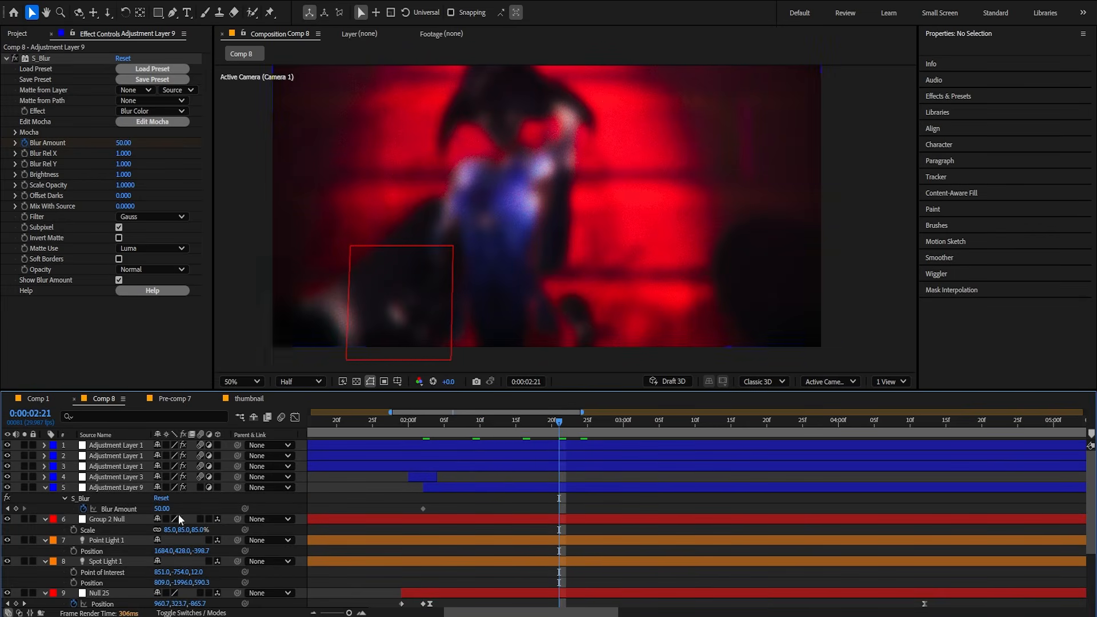
left_click(162, 509)
type("0")
key("Return")
left_click(569, 489)
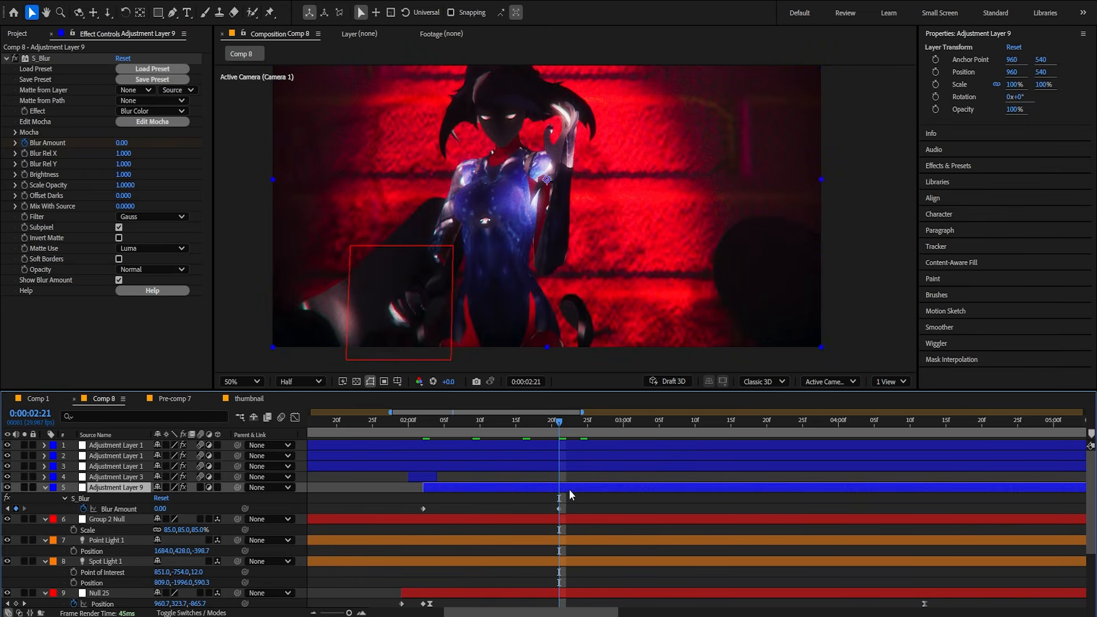
key("alt+bracketright")
key("F2")
Go to 0:00:00:24, reveal Camera 1's camera options and turn on its Depth of Field.
left_click_drag(471, 423, 524, 430)
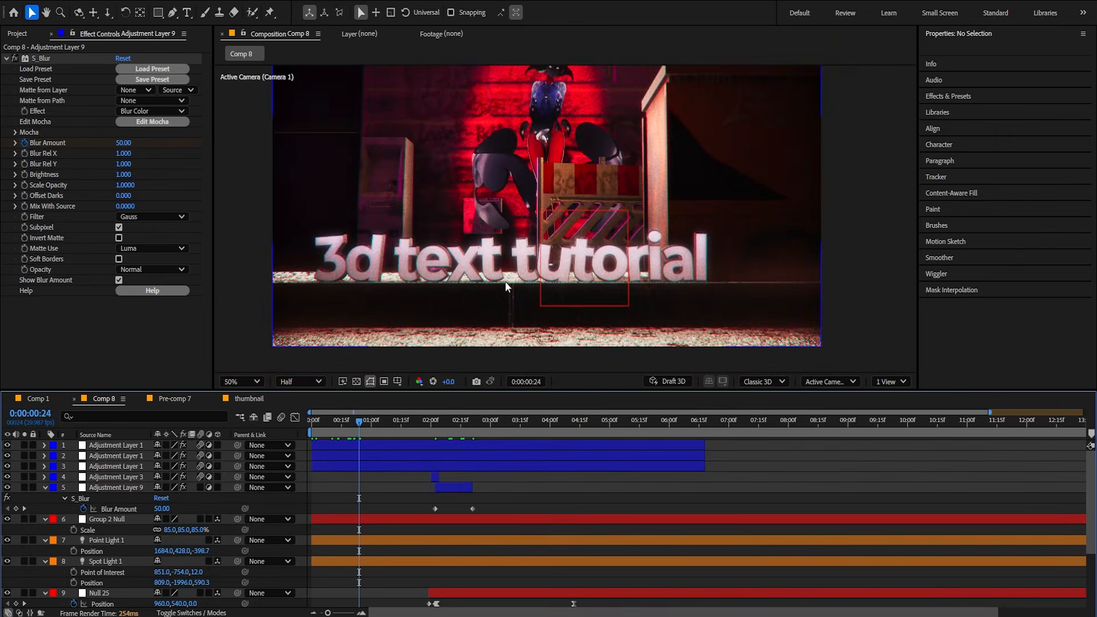
scroll(95, 510, "down", 3)
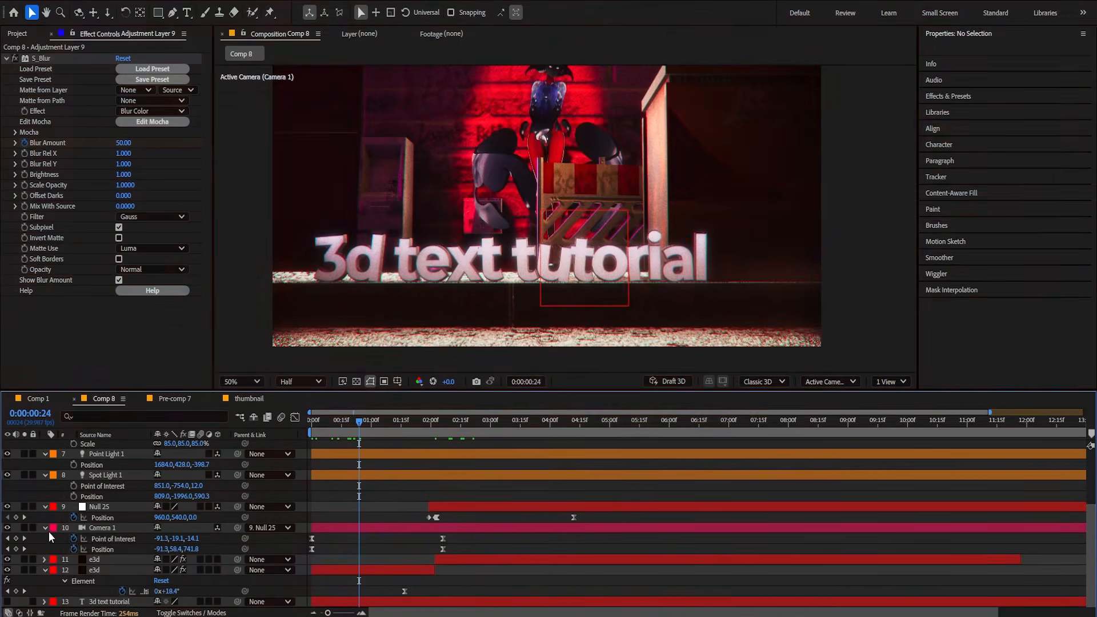
scroll(44, 529, "up", 1)
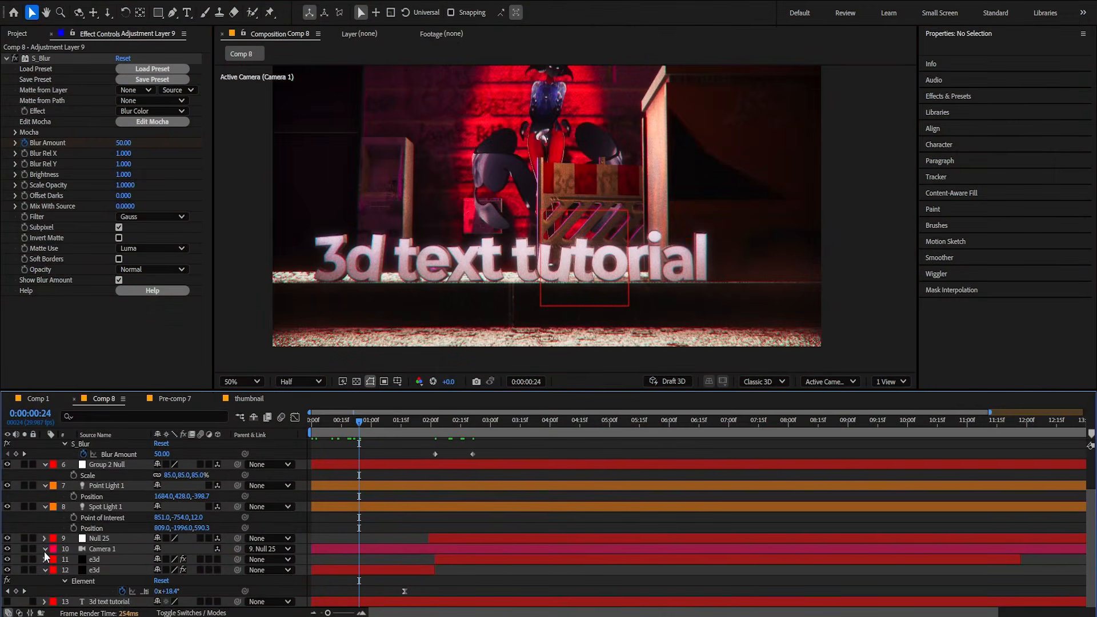
left_click(44, 550)
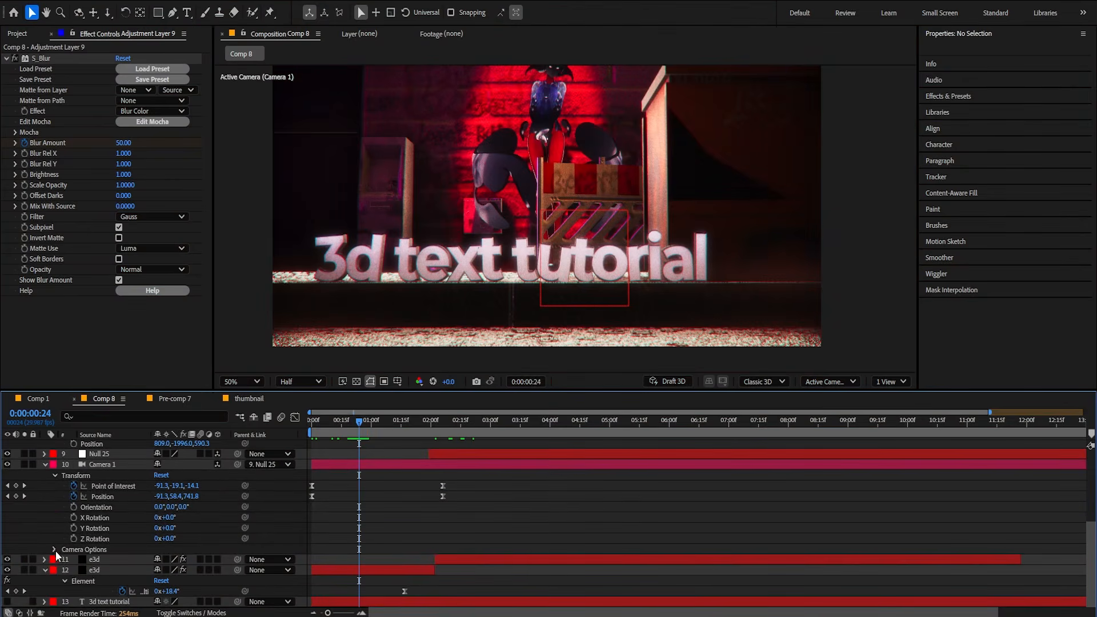
left_click(54, 550)
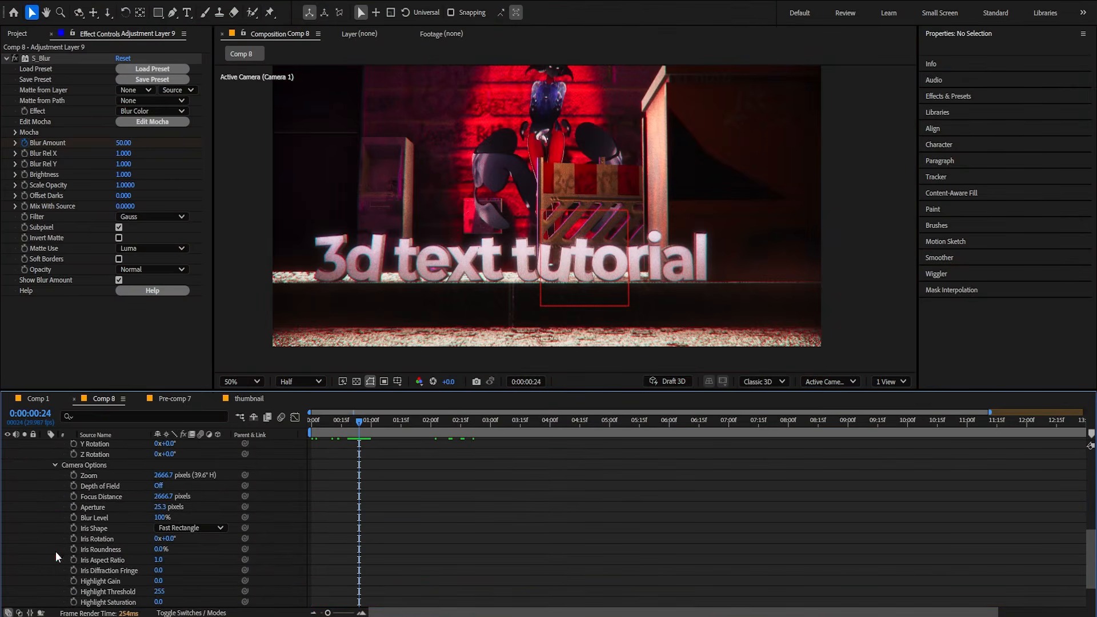
left_click(158, 485)
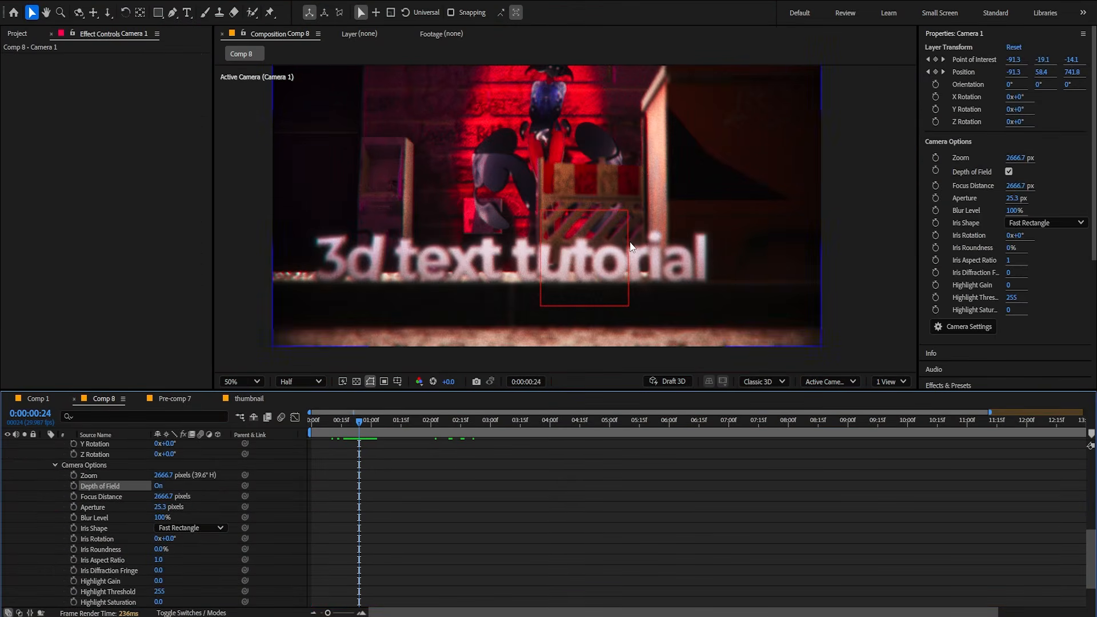
Display the composition in two views with a custom view alongside, and lower Camera 1's Focus Distance to 2149.7 pixels.
left_click(886, 383)
left_click(894, 416)
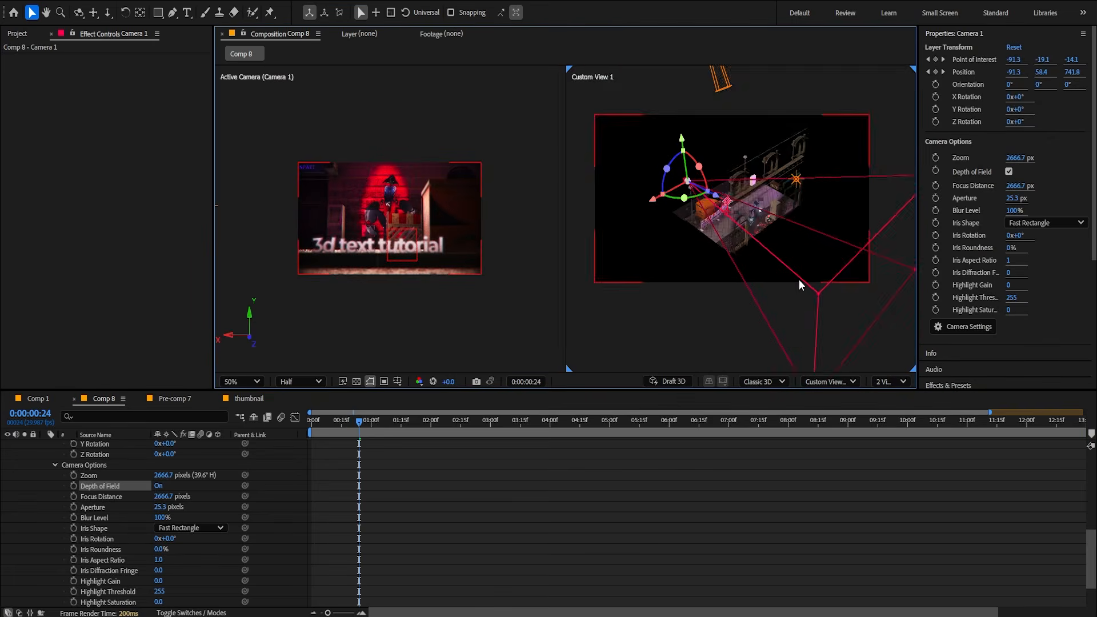
scroll(799, 268, "down", 2)
left_click_drag(159, 502, 107, 512)
Lower Camera 1's Focus Distance to 965.7 pixels, checking the focal plane against the scene in the custom view.
scroll(682, 213, "up", 3)
left_click_drag(682, 212, 473, 159)
scroll(697, 282, "down", 1)
left_click_drag(760, 225, 699, 195)
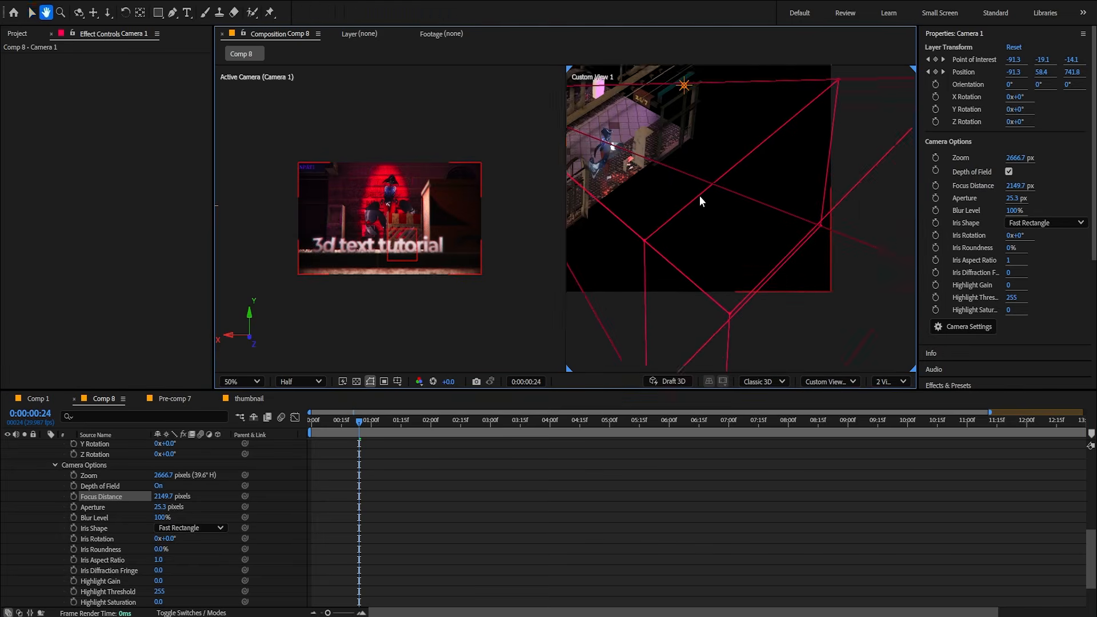
scroll(689, 243, "down", 2)
scroll(693, 264, "up", 2)
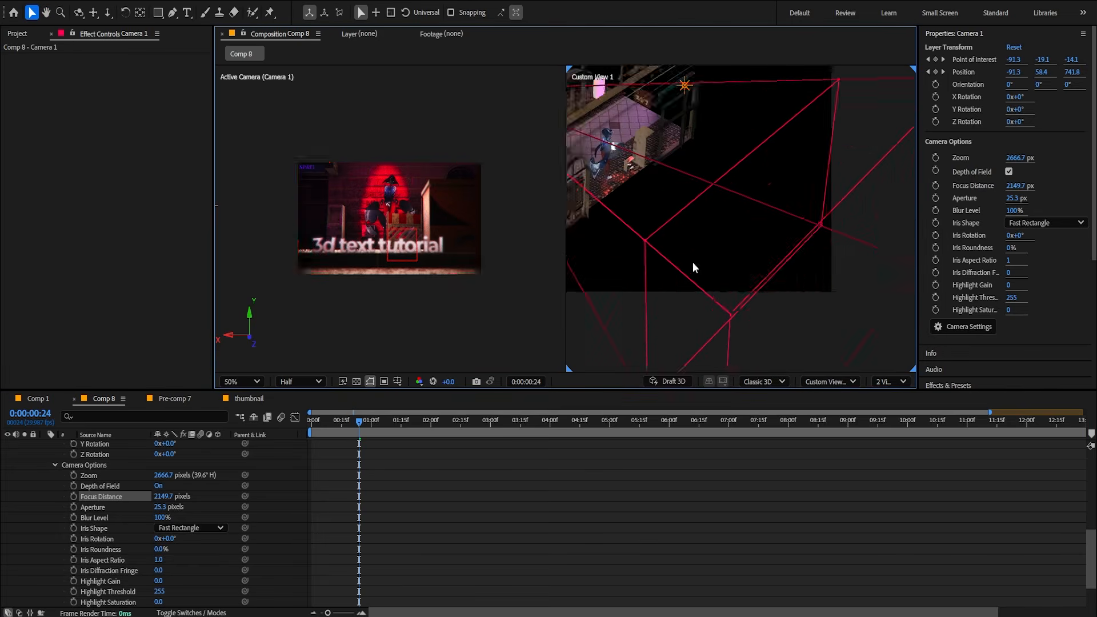
left_click_drag(676, 248, 702, 223)
scroll(661, 265, "down", 2)
scroll(675, 247, "up", 2)
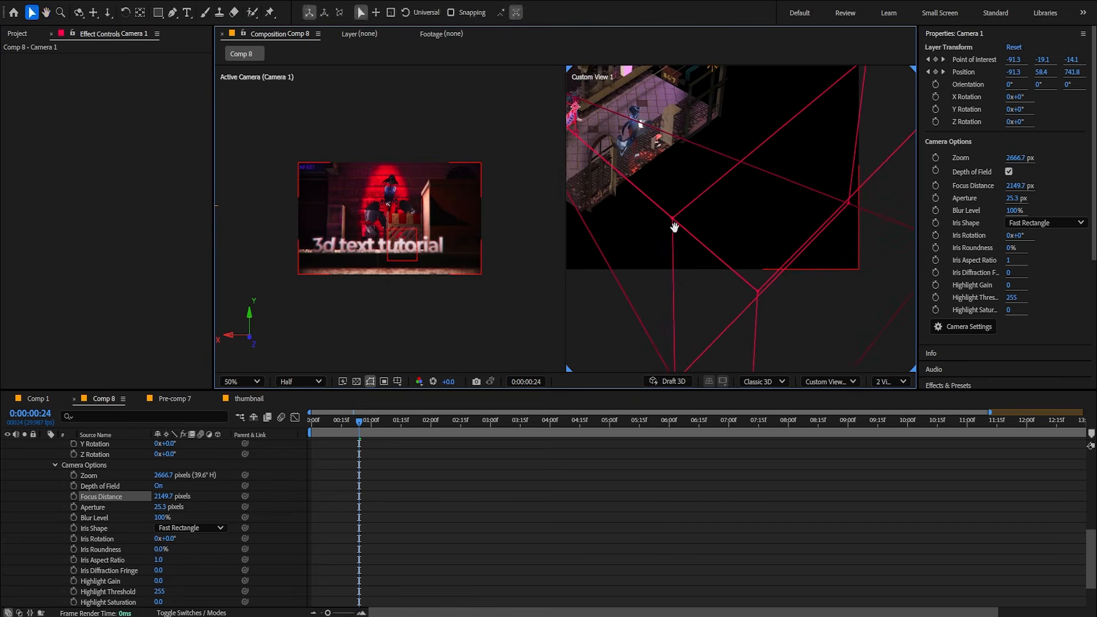
scroll(722, 266, "up", 2)
scroll(694, 256, "up", 2)
scroll(703, 251, "down", 4)
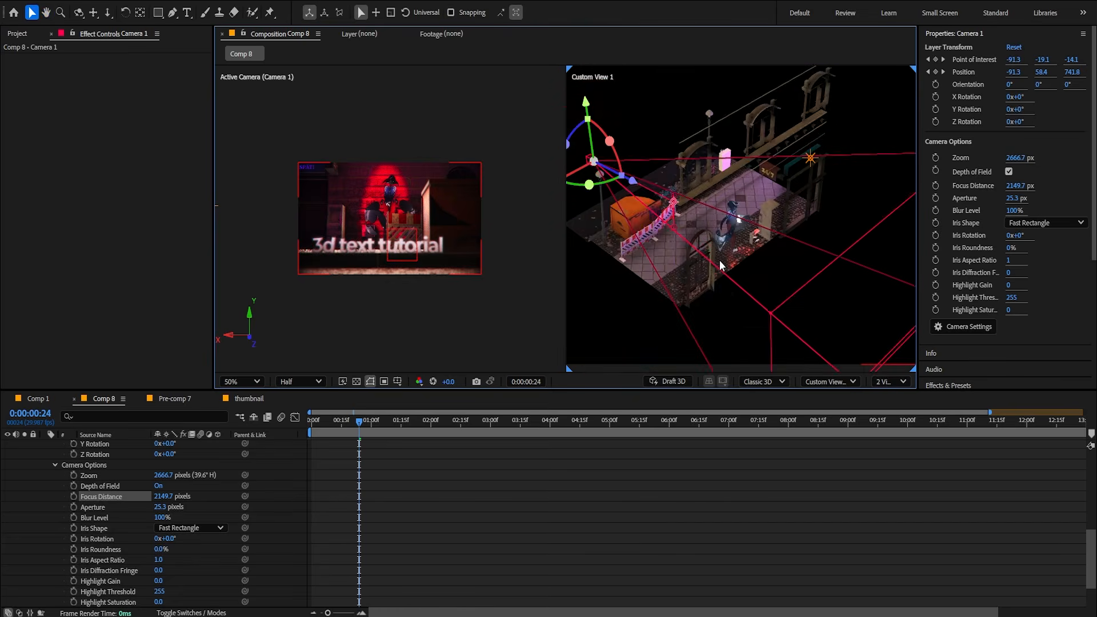
scroll(715, 239, "up", 4)
scroll(704, 201, "down", 1)
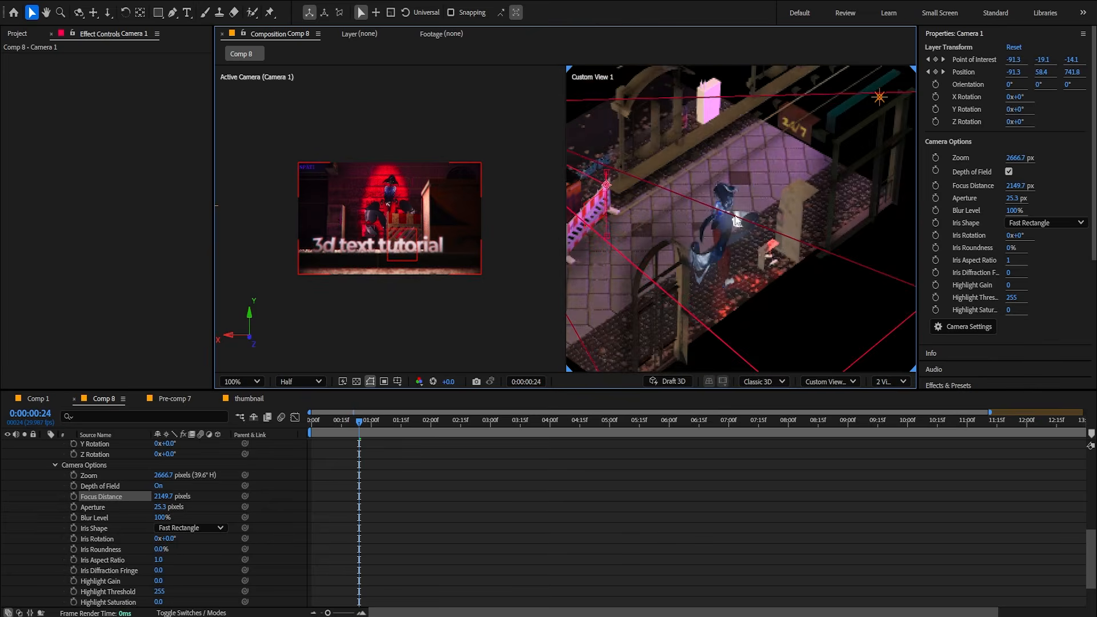
scroll(737, 258, "down", 2)
scroll(738, 259, "up", 2)
left_click_drag(677, 186, 718, 221)
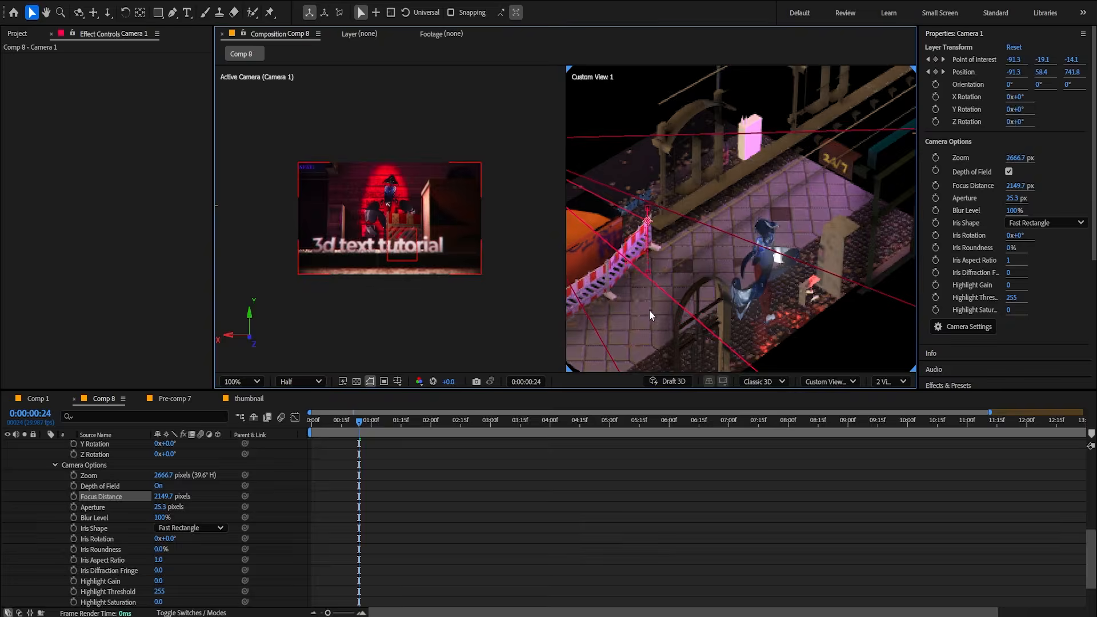
scroll(698, 302, "down", 2)
left_click_drag(181, 497, 7, 504)
Bring the focal plane near the 3D text with a 619.7 pixel Focus Distance and raise the camera's Aperture to 51.3 pixels.
scroll(407, 300, "up", 2)
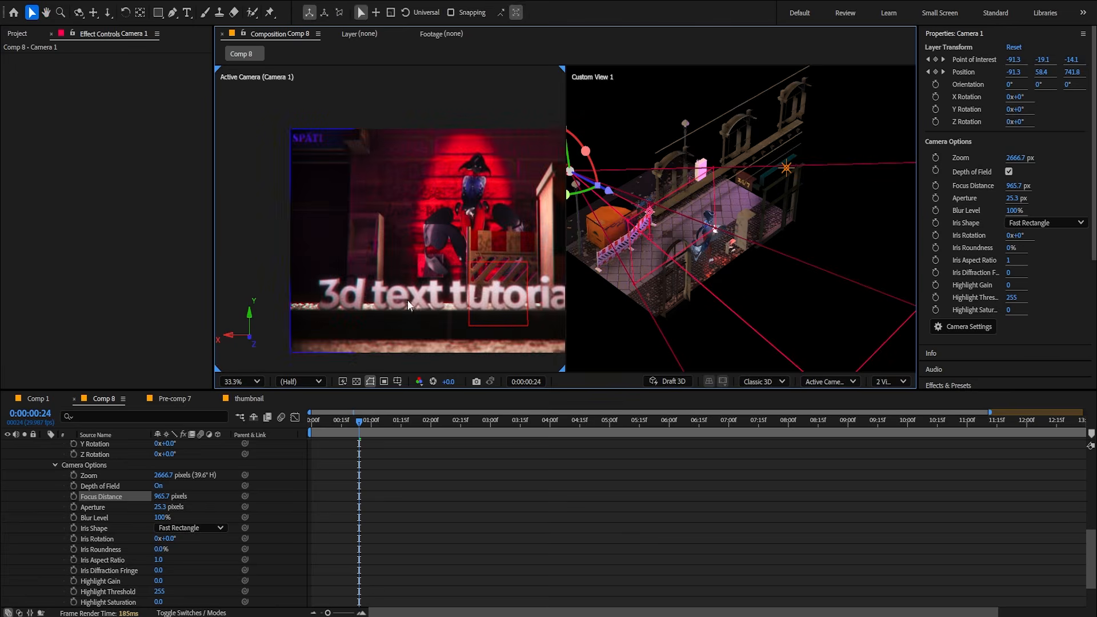
scroll(619, 243, "up", 2)
left_click_drag(620, 242, 844, 301)
key("v")
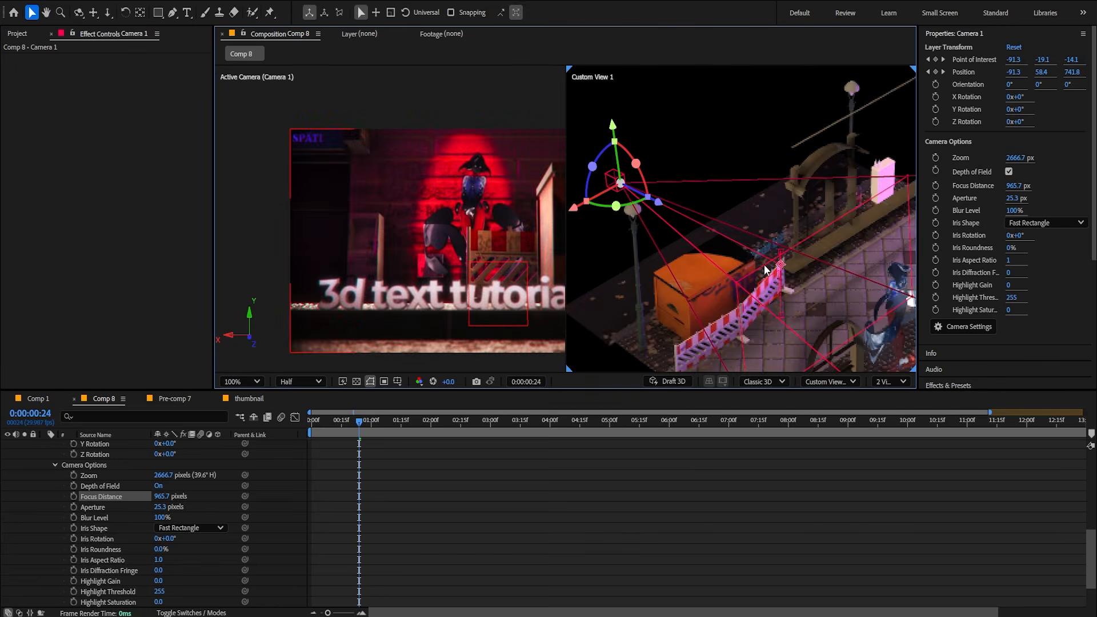
key("1")
mouse_move(768, 270)
left_mouse_down()
mouse_move(811, 295)
mouse_move(760, 280)
left_mouse_up()
key("v")
left_click_drag(162, 497, 122, 502)
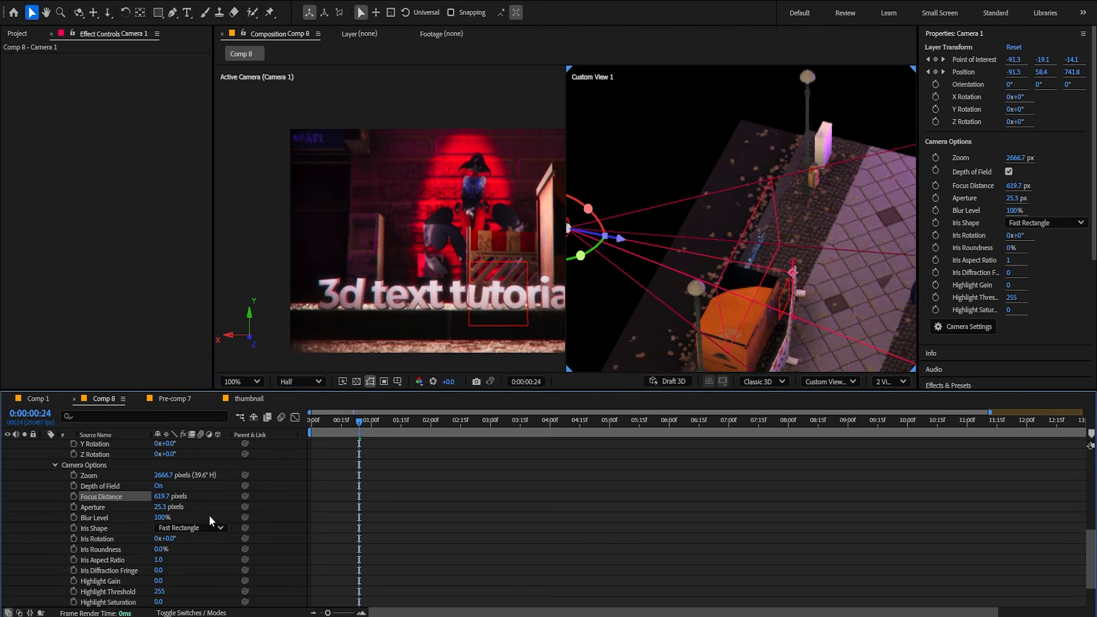
left_click_drag(159, 508, 173, 509)
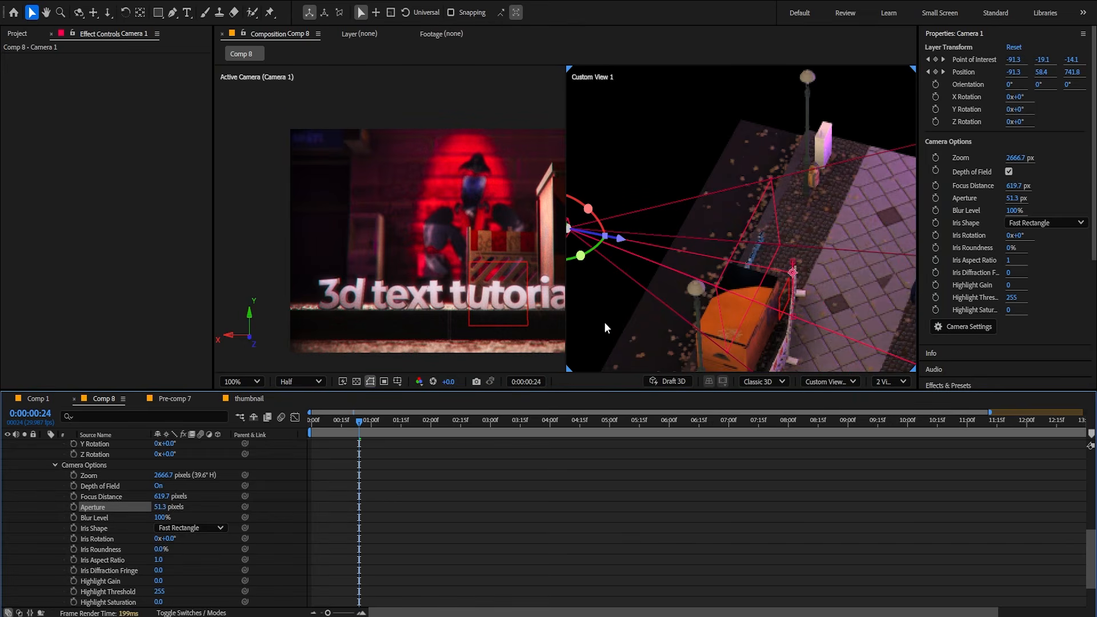
Inspect the text's focus in both views and lower Camera 1's Focus Distance to 508.7 pixels.
left_click_drag(499, 249, 444, 241)
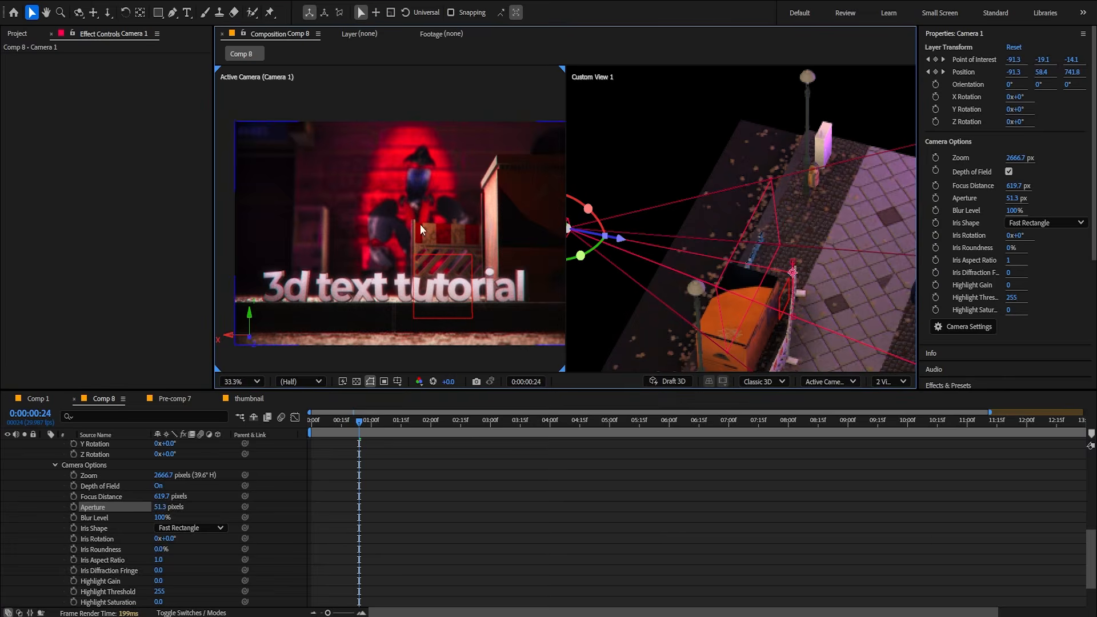
scroll(420, 224, "up", 1)
scroll(432, 172, "down", 2)
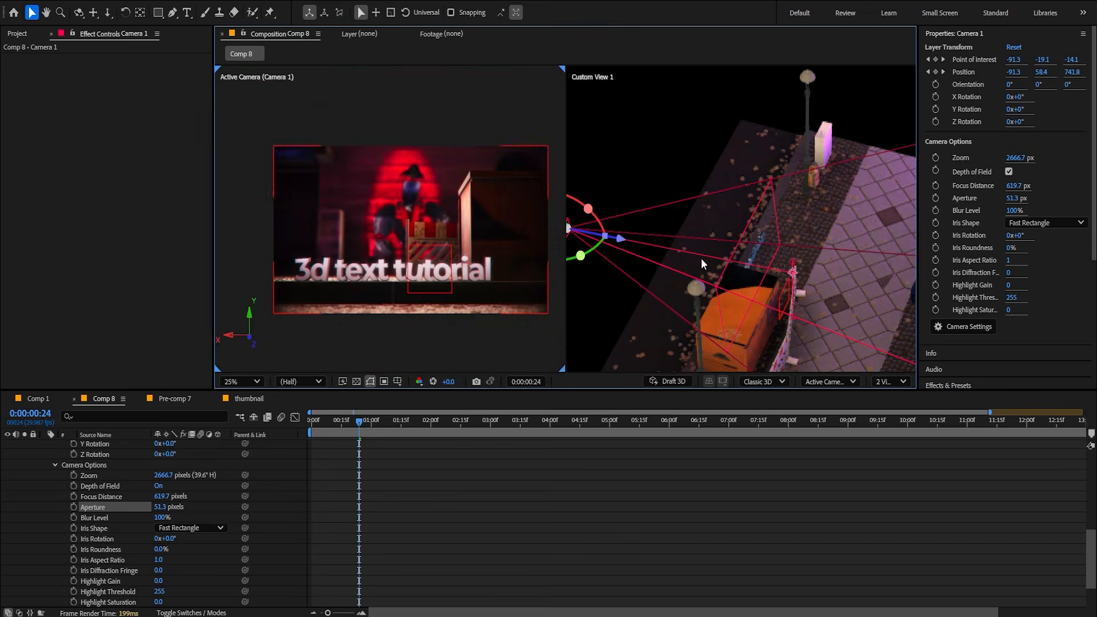
scroll(754, 293, "up", 5)
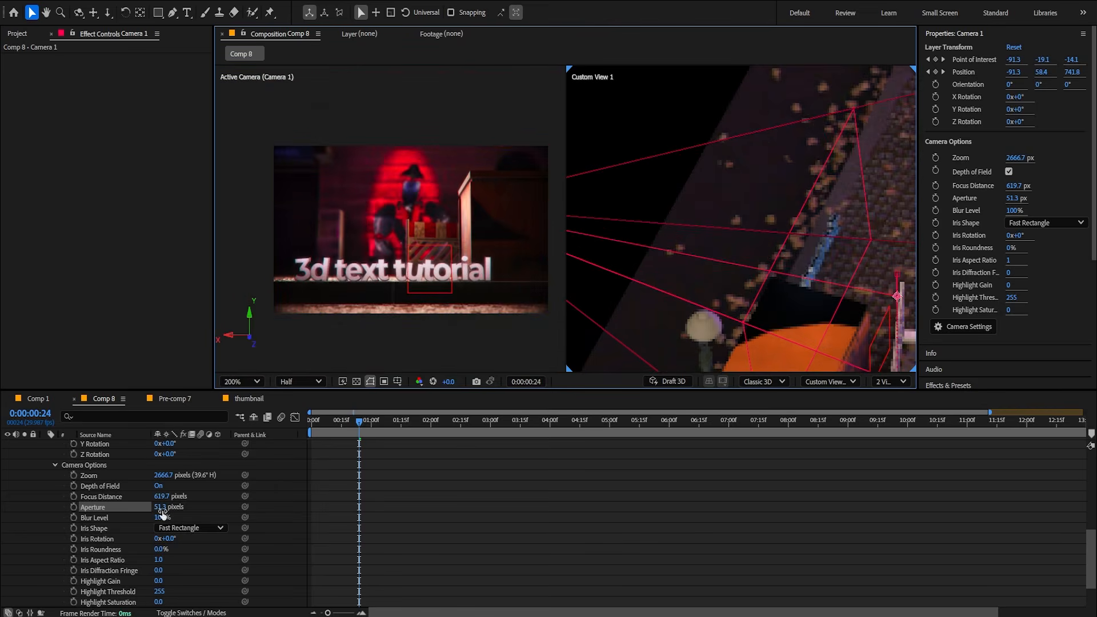
left_click_drag(161, 497, 121, 522)
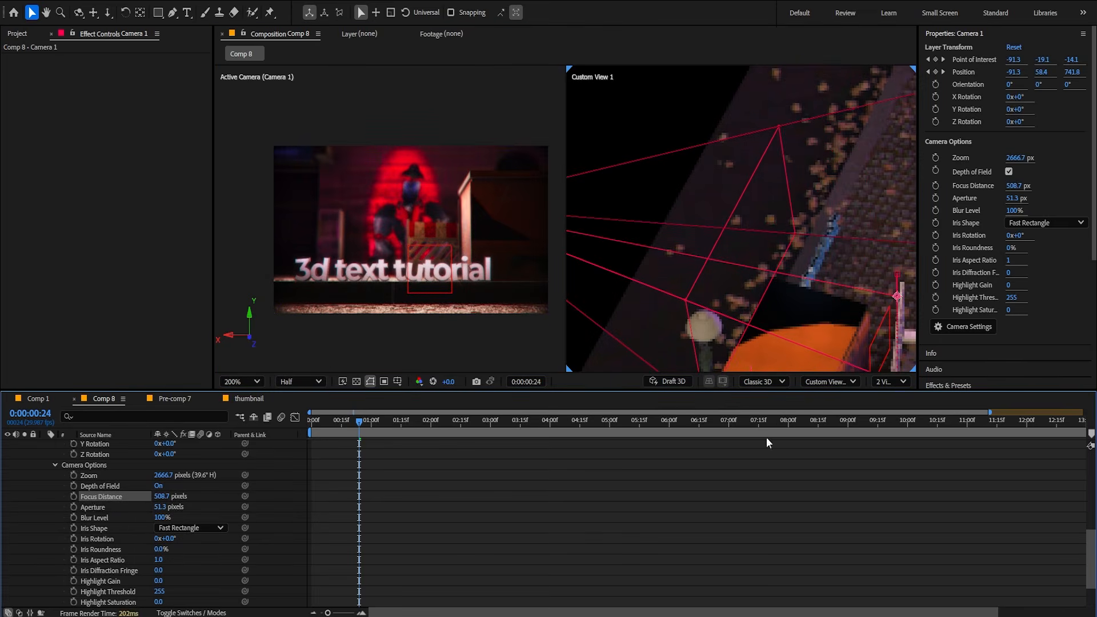
Start keyframing the camera's Focus Distance at 508.7 pixels and raise it past 1000 pixels at 0:00:00:00 to defocus the opening.
left_click(74, 497)
left_click_drag(326, 426, 310, 426)
left_click_drag(165, 497, 331, 497)
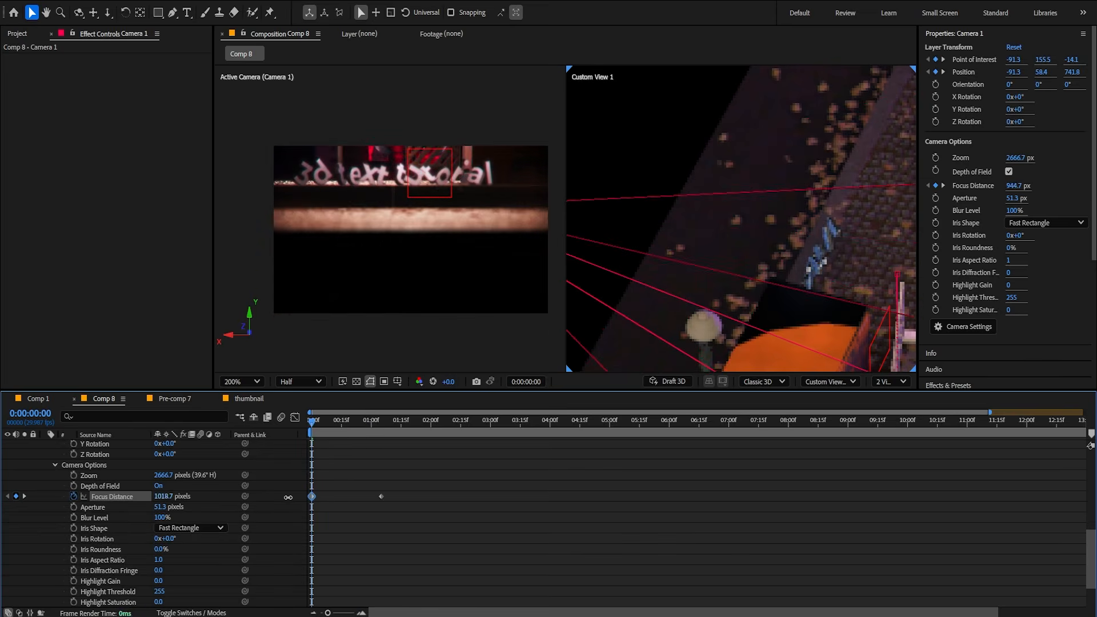
Add a keyframe holding Camera 1's Focus Distance at 508.7 pixels at 0:00:02:02, by the cut.
left_click_drag(326, 422, 417, 424)
scroll(688, 308, "down", 2)
scroll(688, 308, "up", 1)
scroll(437, 511, "up", 5)
left_click(445, 528)
key("i")
scroll(445, 527, "down", 2)
left_click(448, 475)
left_click(434, 423)
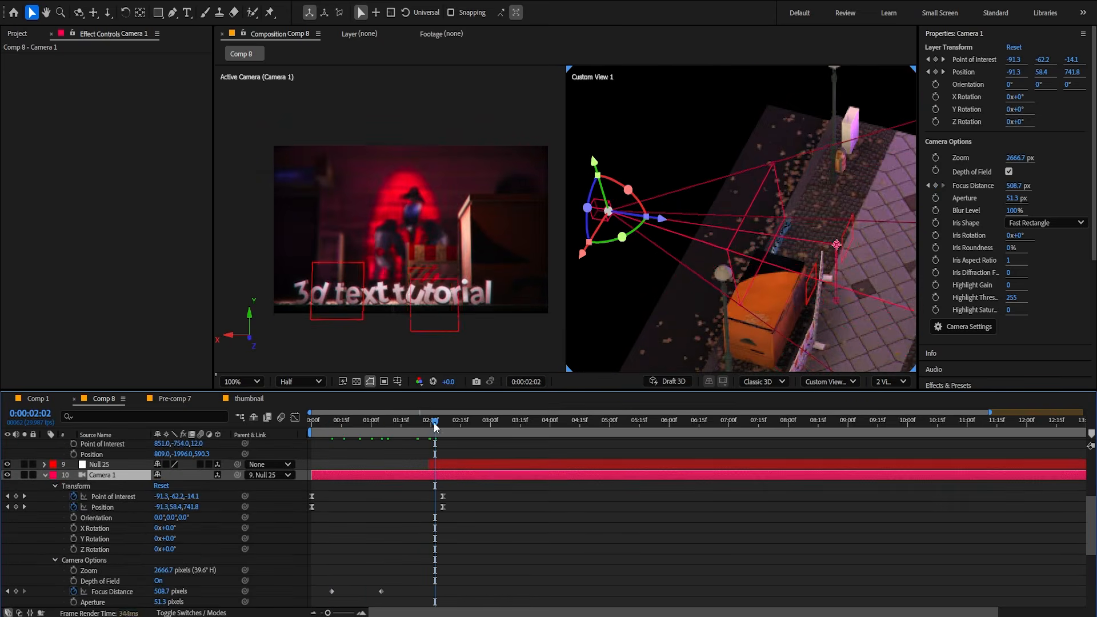
left_click(466, 514)
scroll(500, 540, "down", 3)
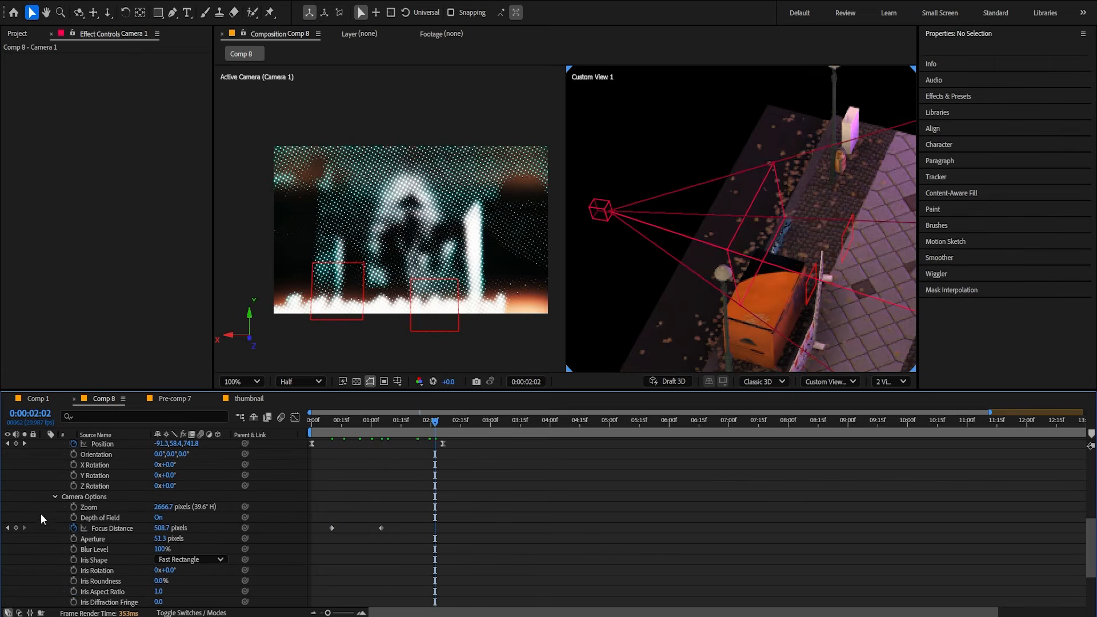
left_click(16, 528)
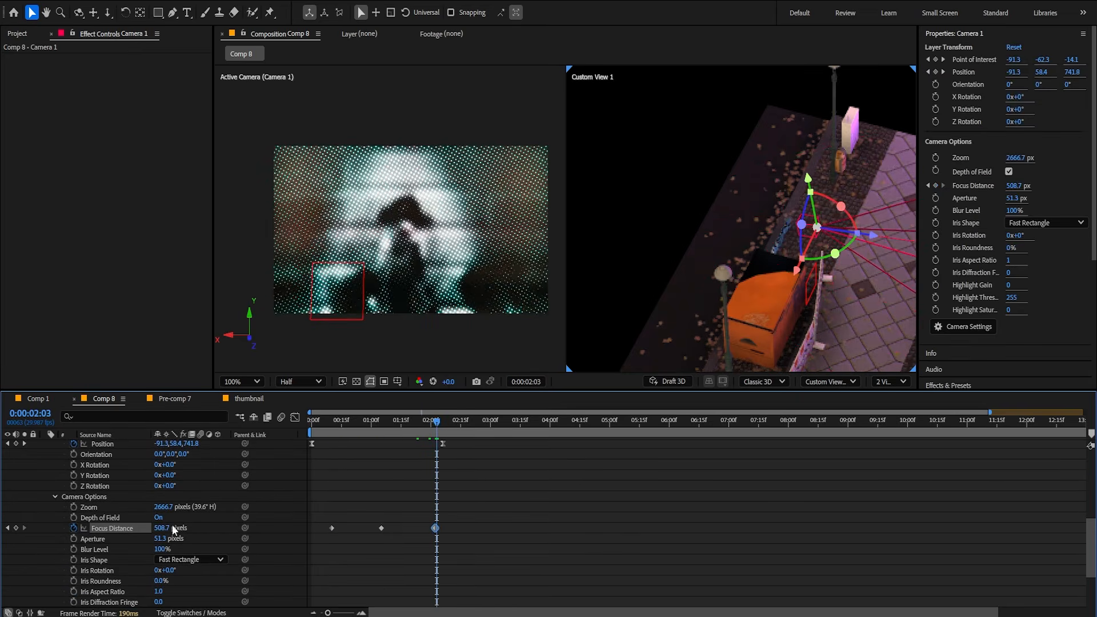
Keyframe the Focus Distance at 350.7 pixels after the cut to focus on the character, and slide that keyframe to about 0:00:02:15.
left_click_drag(758, 275, 495, 274)
left_click_drag(696, 290, 817, 280)
scroll(724, 299, "up", 1)
left_click_drag(724, 283, 776, 290)
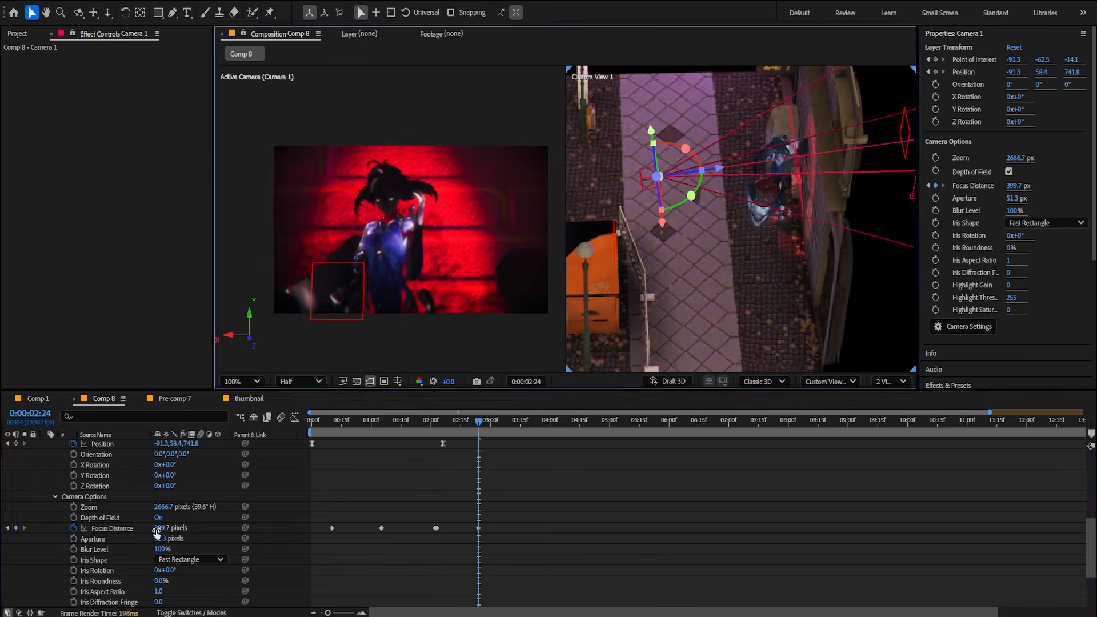
left_click_drag(479, 528, 461, 529)
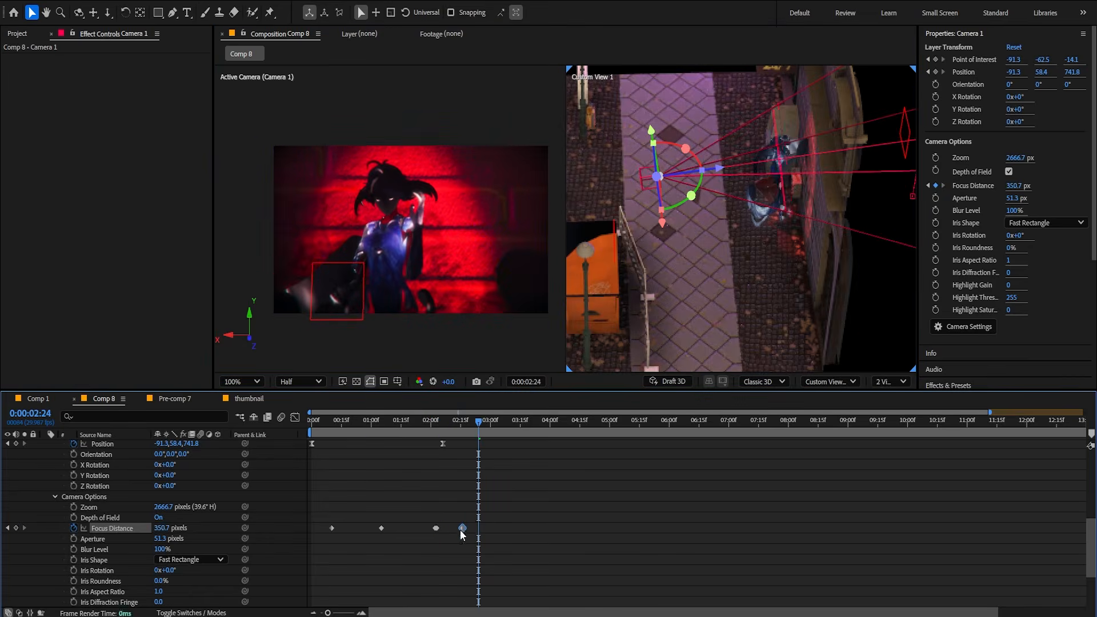
Refocus on the character at 0:00:04:18 with a Focus Distance of about 307.7 pixels, and move the new keyframe to about 0:00:03:03.
left_click_drag(451, 423, 490, 423)
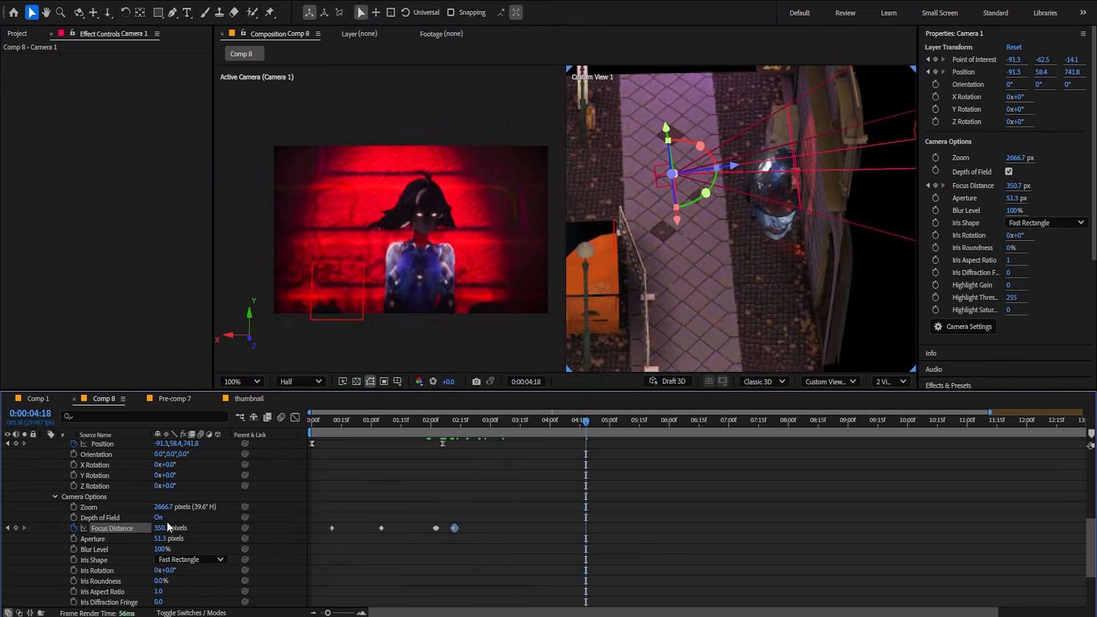
left_click_drag(163, 529, 171, 529)
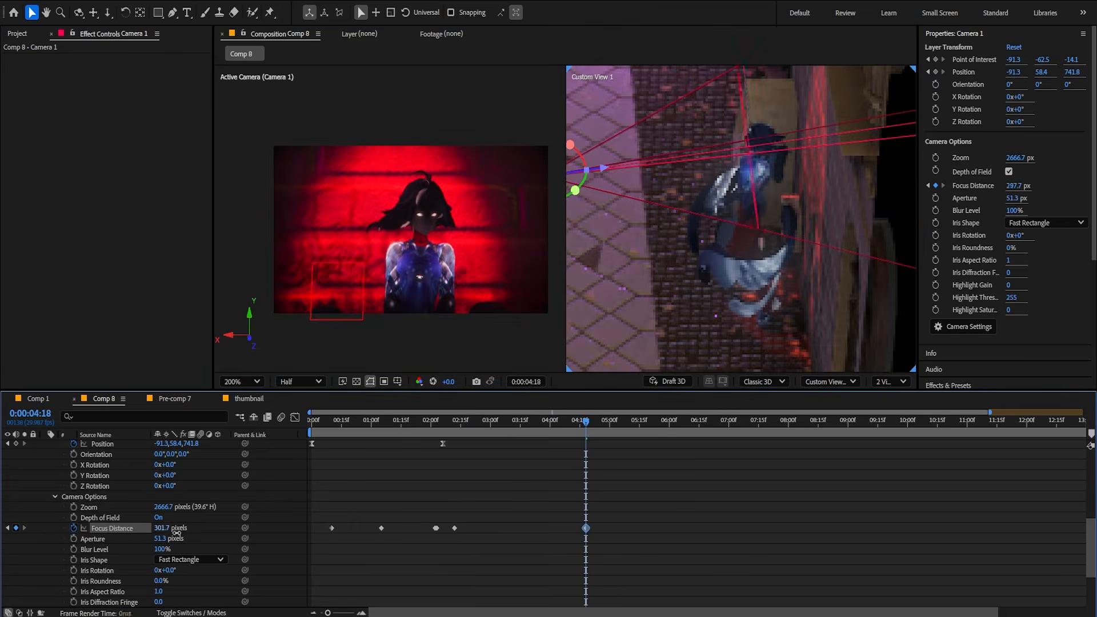
left_click_drag(585, 528, 496, 528)
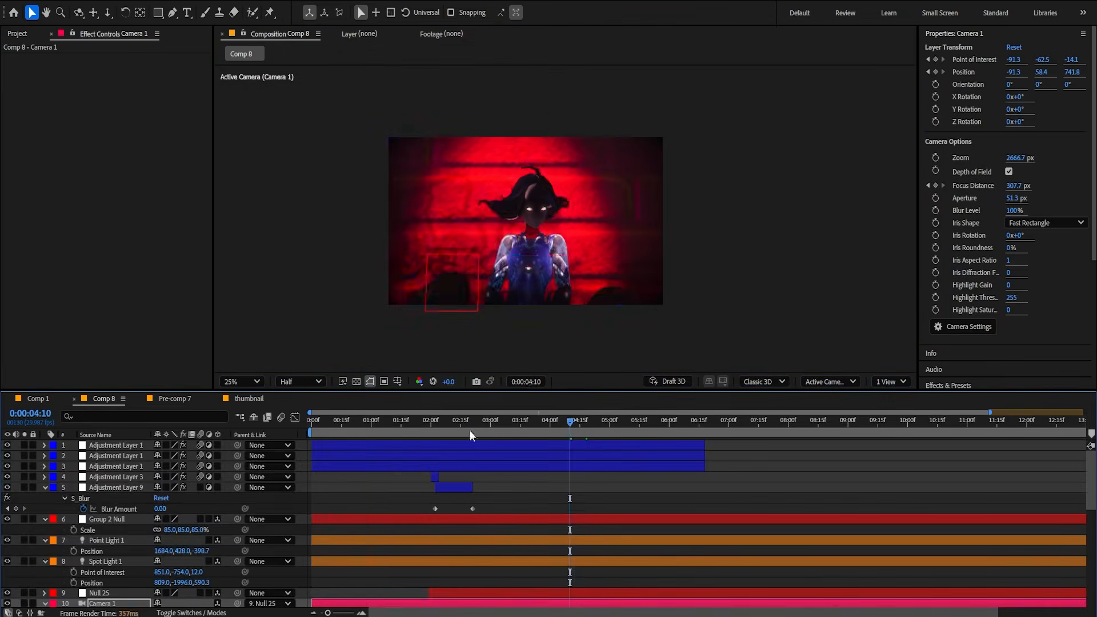
Create a black 1920 x 1080 solid named particular and place it beneath the adjustment layers, directly above Group 2 Null.
left_click_drag(470, 431, 383, 429)
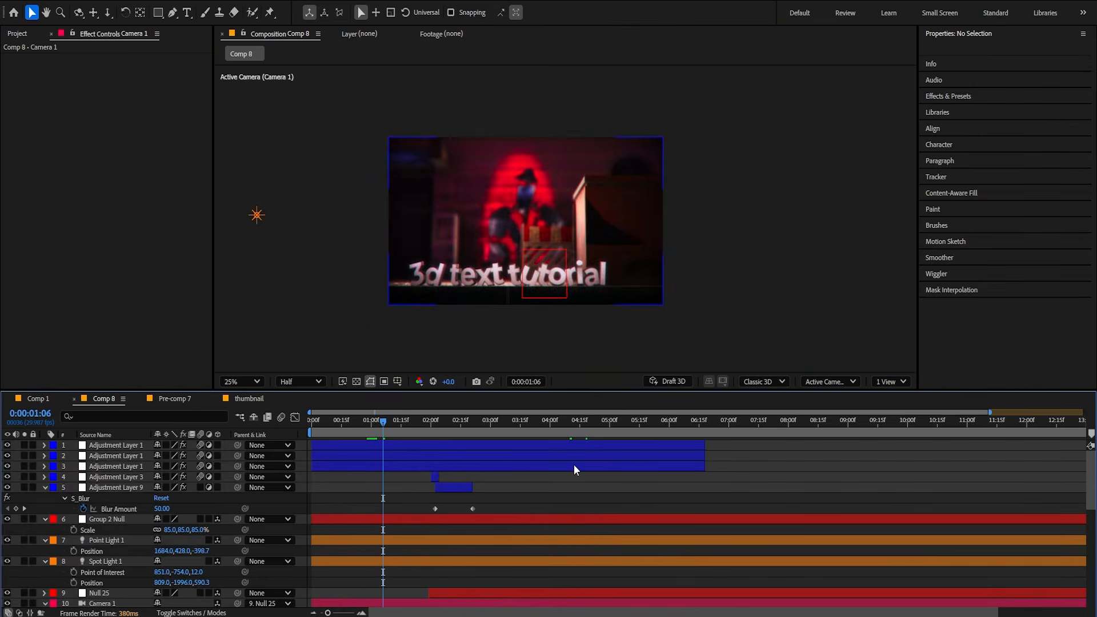
key("ctrl+y")
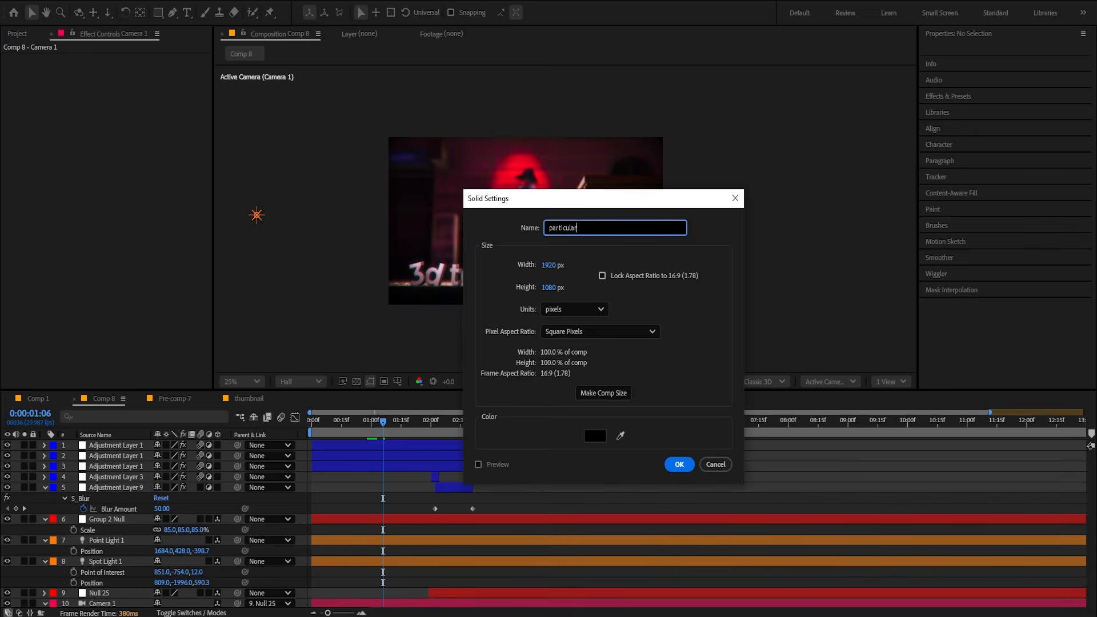
key("Return")
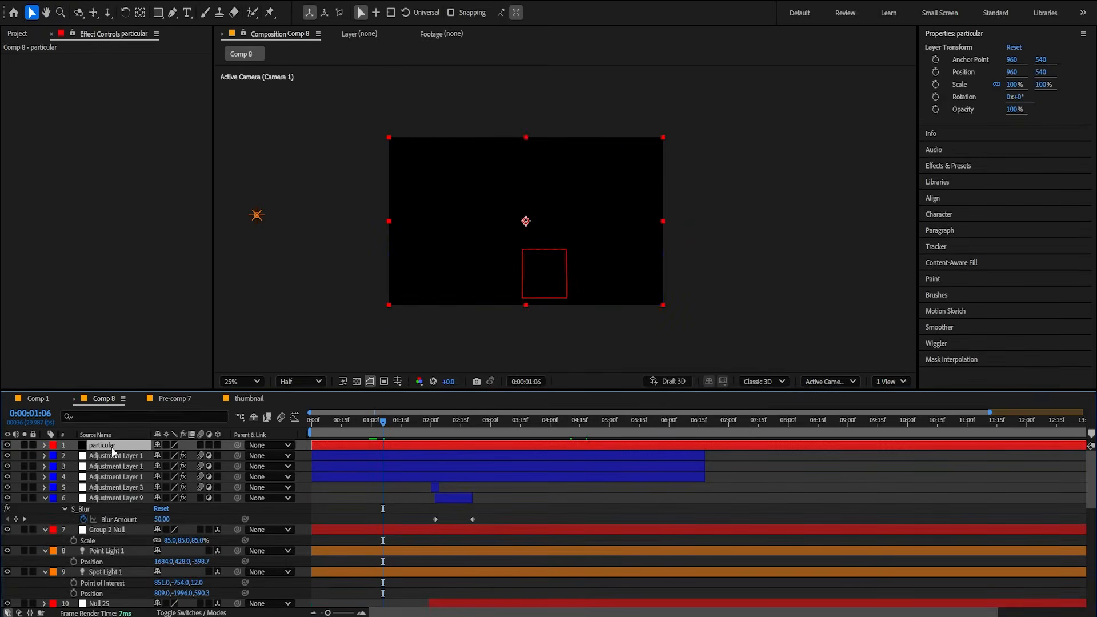
left_click_drag(112, 451, 113, 522)
Add the Particular effect to the particular solid and load the Autumn Leaves 2 preset in its Designer.
key("ctrl+space")
type("par")
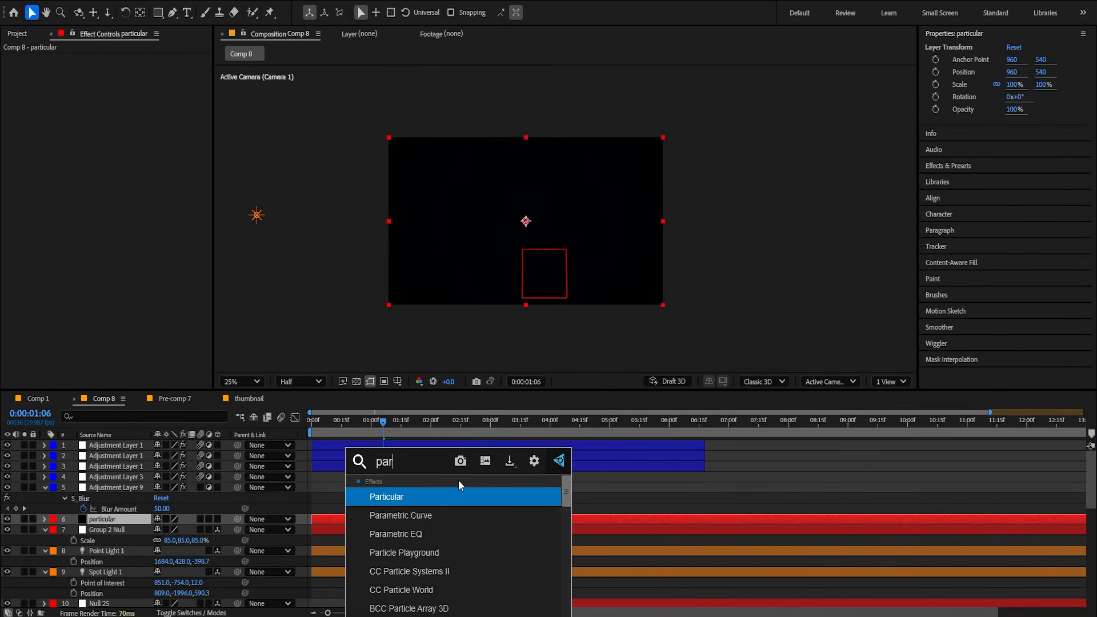
type("t")
key("Return")
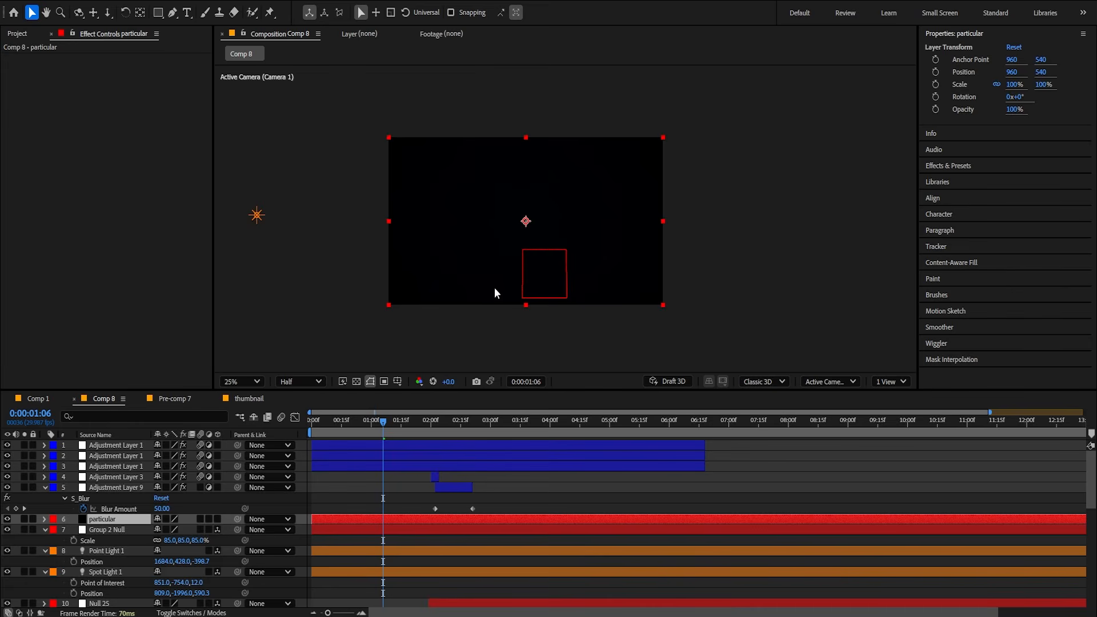
left_click(55, 106)
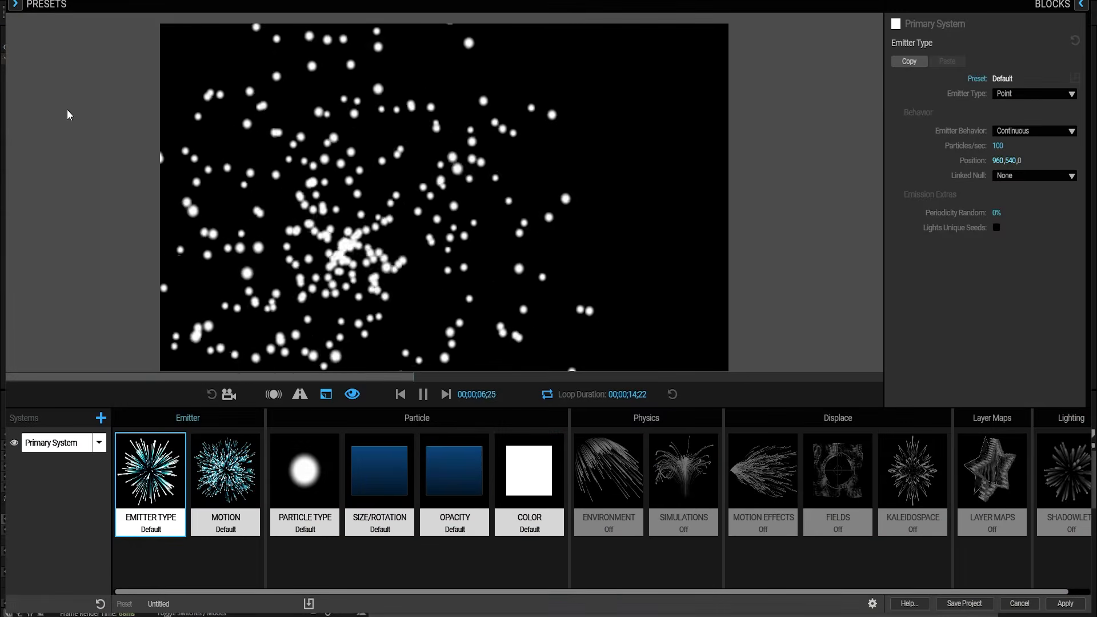
left_click(15, 5)
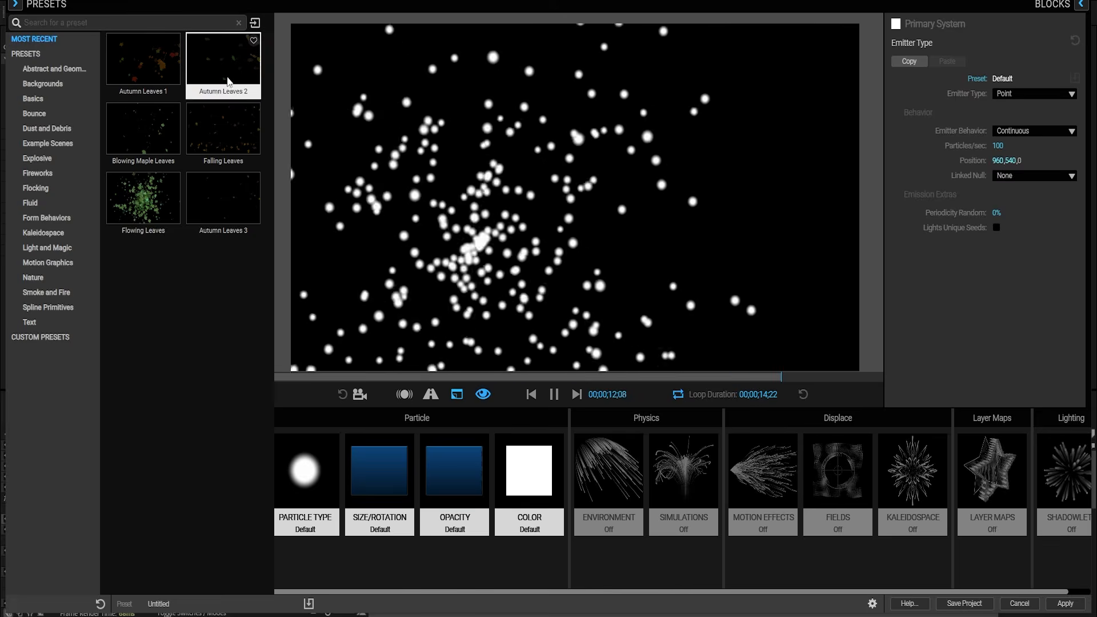
left_click(212, 65)
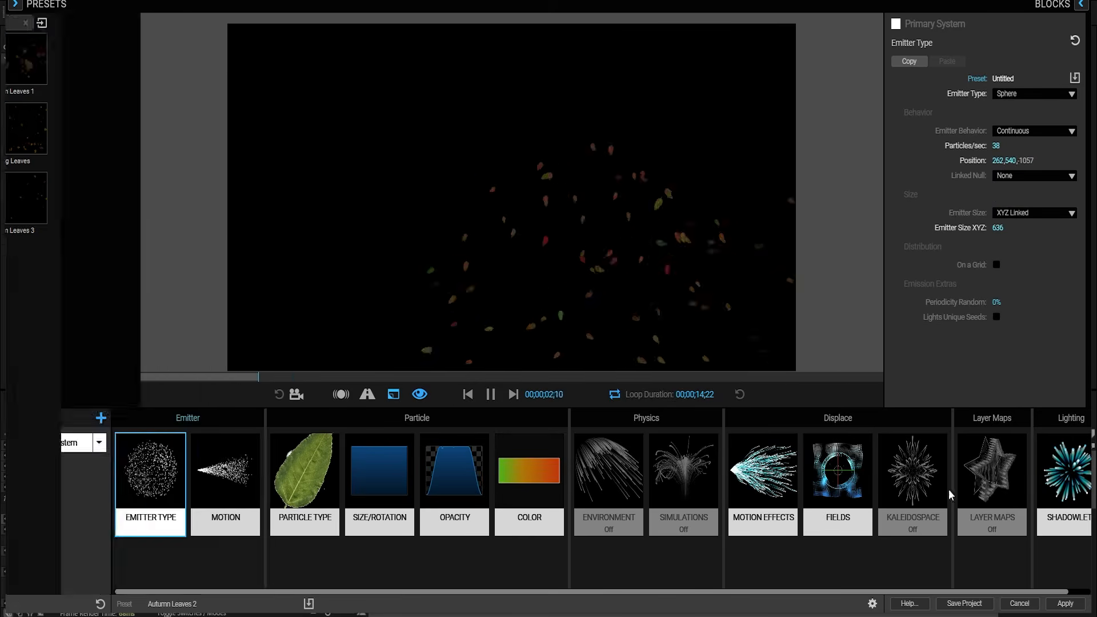
left_click(1072, 605)
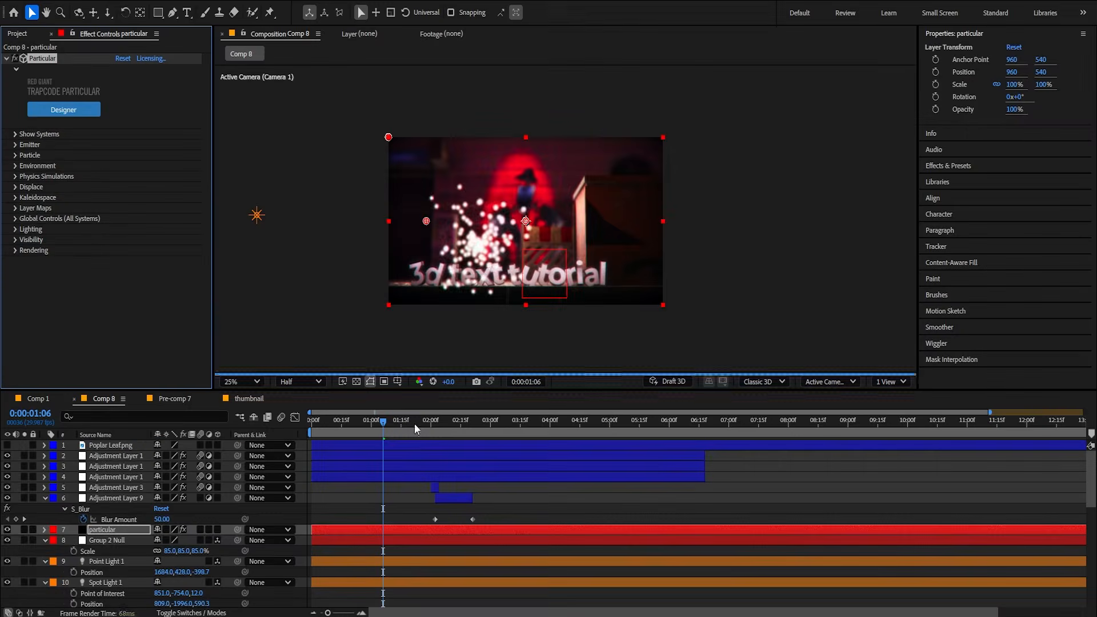
Expand the effect's Particle and Emitter settings and raise Particles/sec to 150.
left_click(15, 158)
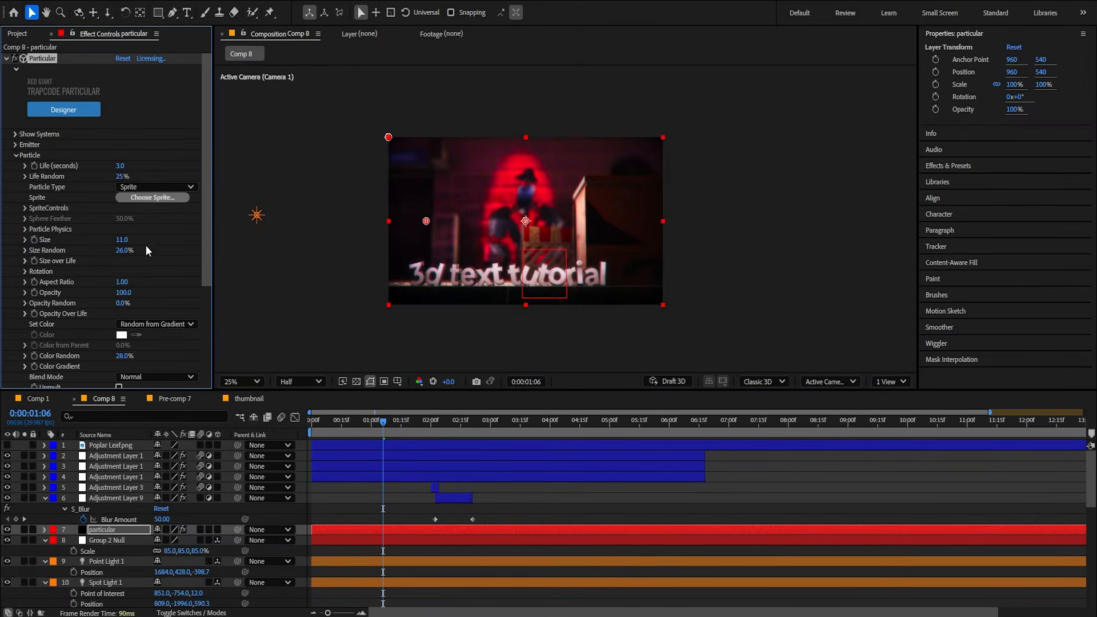
left_click(16, 145)
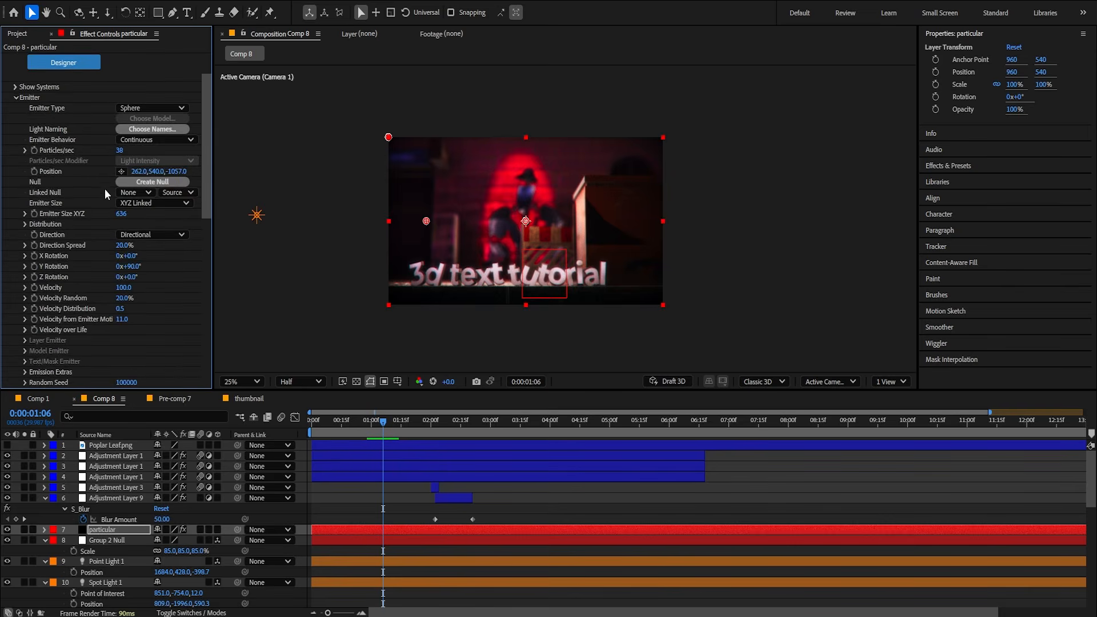
scroll(105, 194, "up", 2)
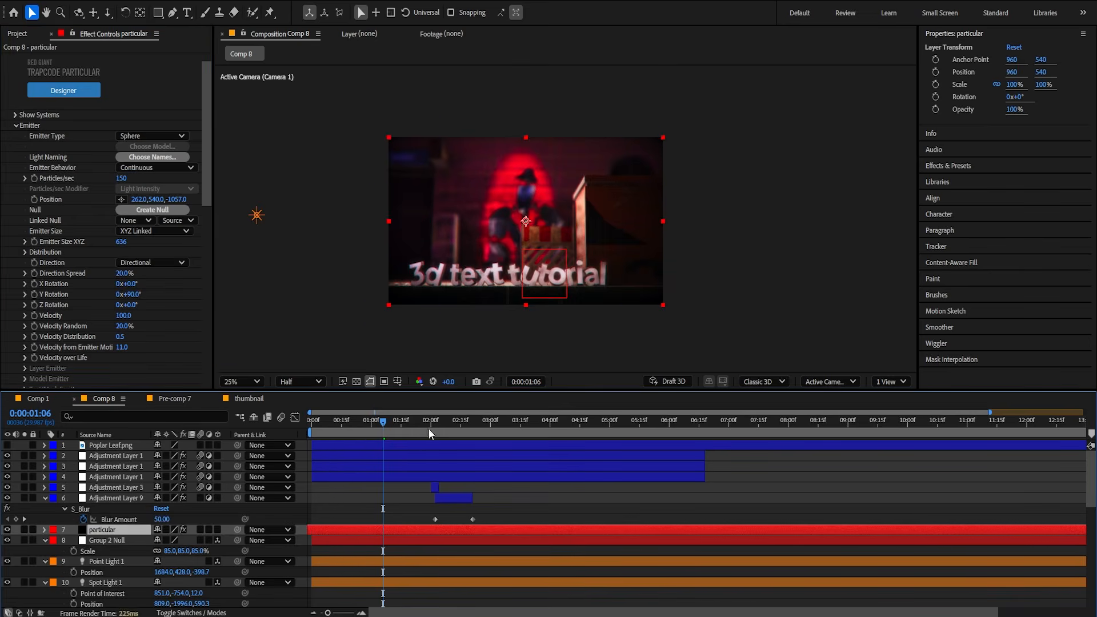
Shift the particular layer to start before the composition's beginning, and set the preview resolution to Full for checking at 0:00:01:17.
left_click_drag(434, 421, 392, 423)
left_click(10, 529)
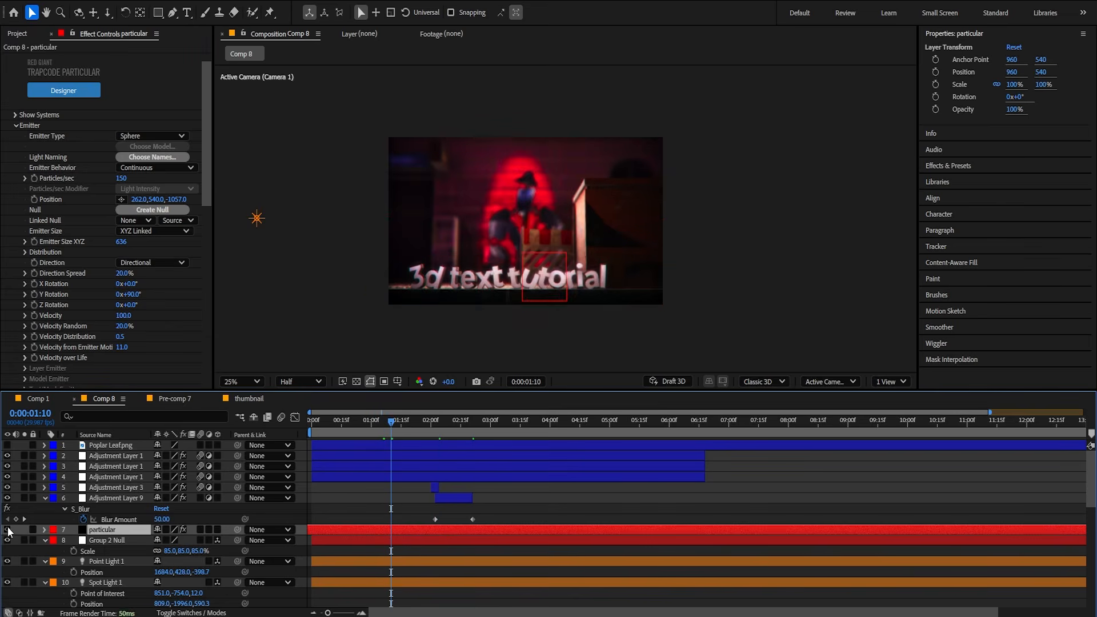
left_click(10, 528)
left_click(9, 528)
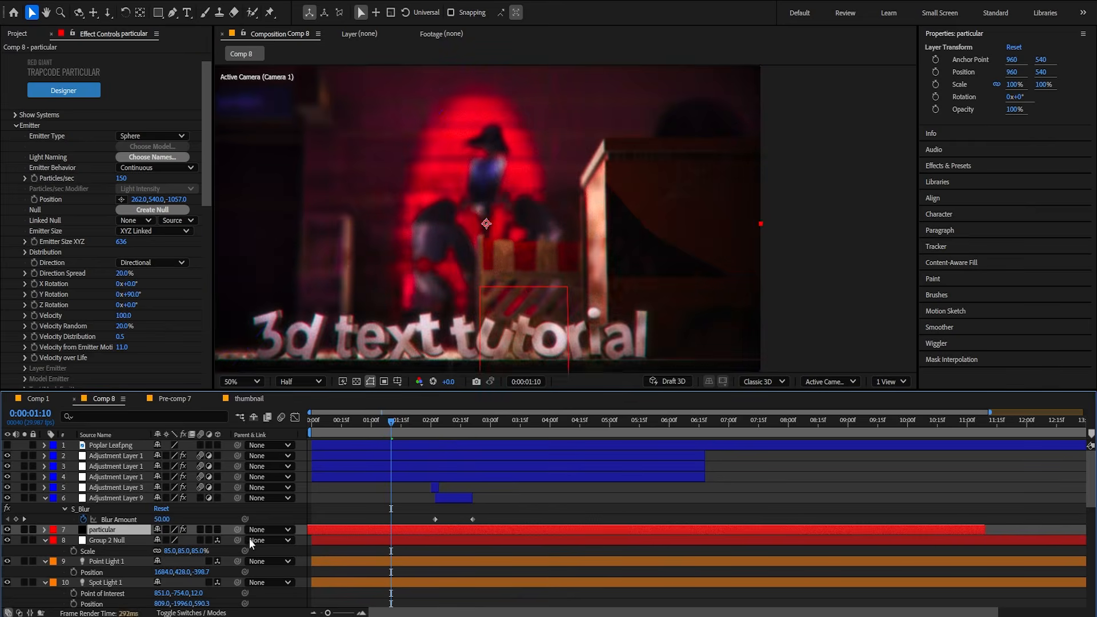
left_click(301, 382)
left_click(298, 406)
left_click(405, 421)
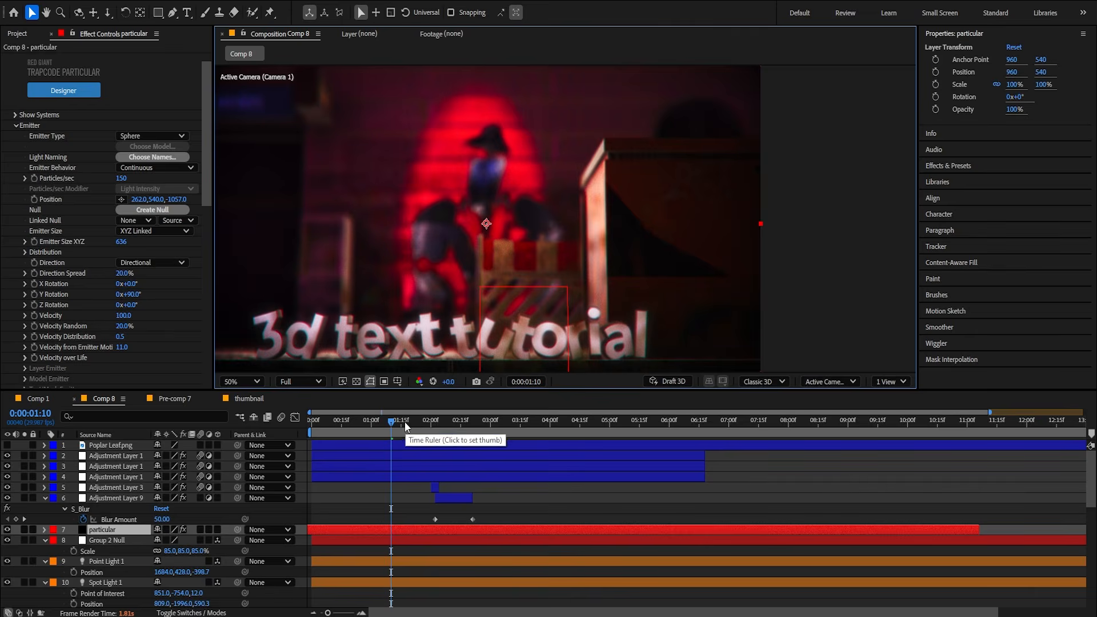
Switch the Emitter Size to XYZ Individual and enlarge Emitter Size Z to 1042.
left_click(140, 232)
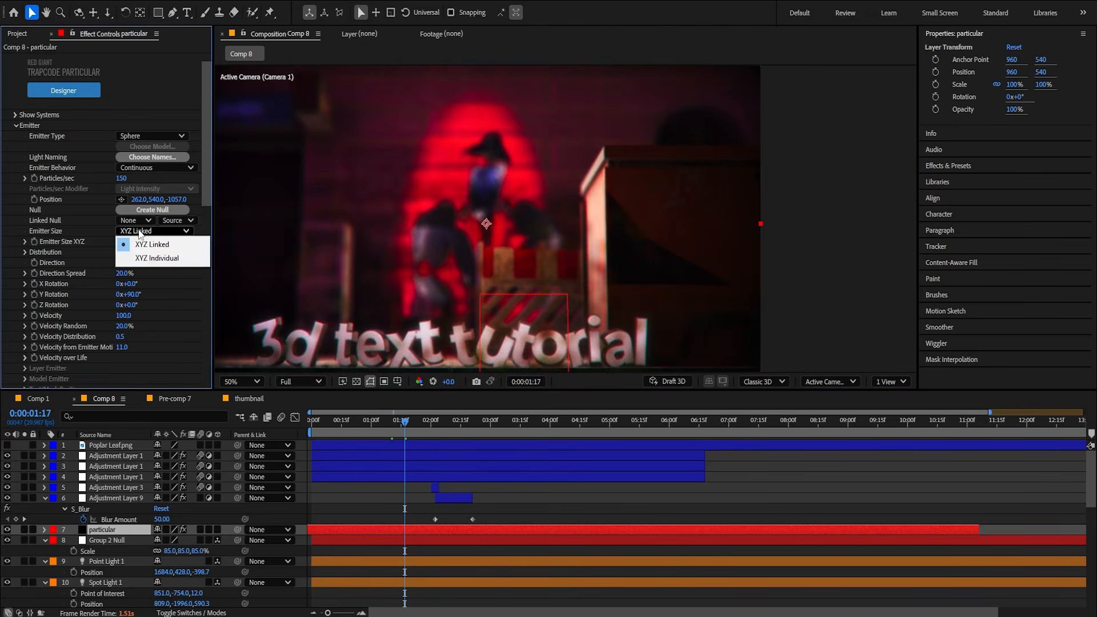
left_click(160, 258)
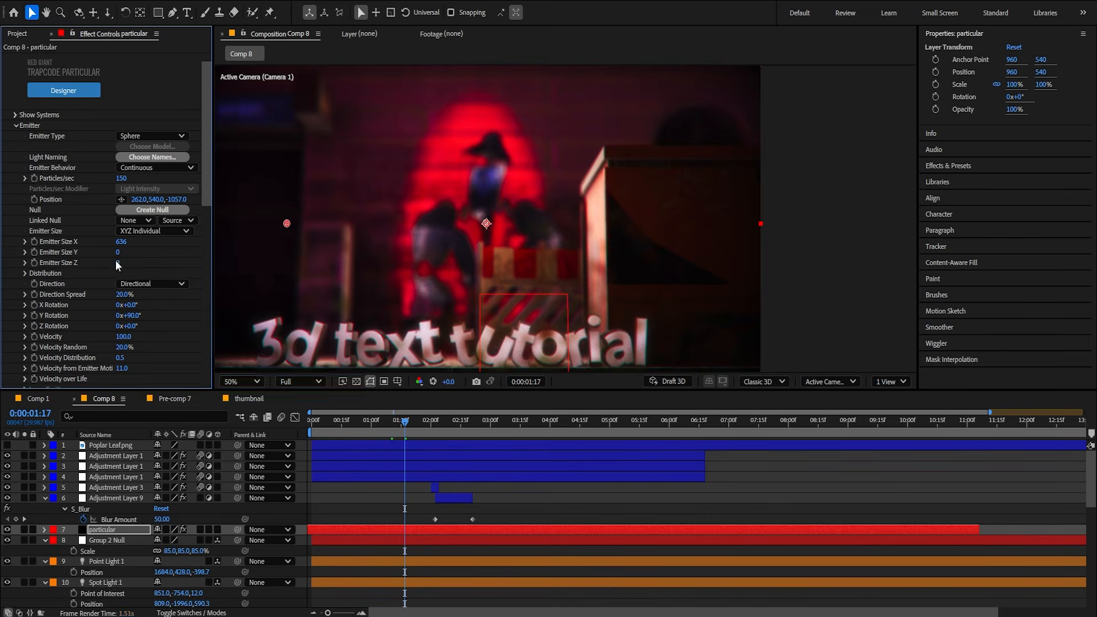
scroll(160, 540, "down", 3)
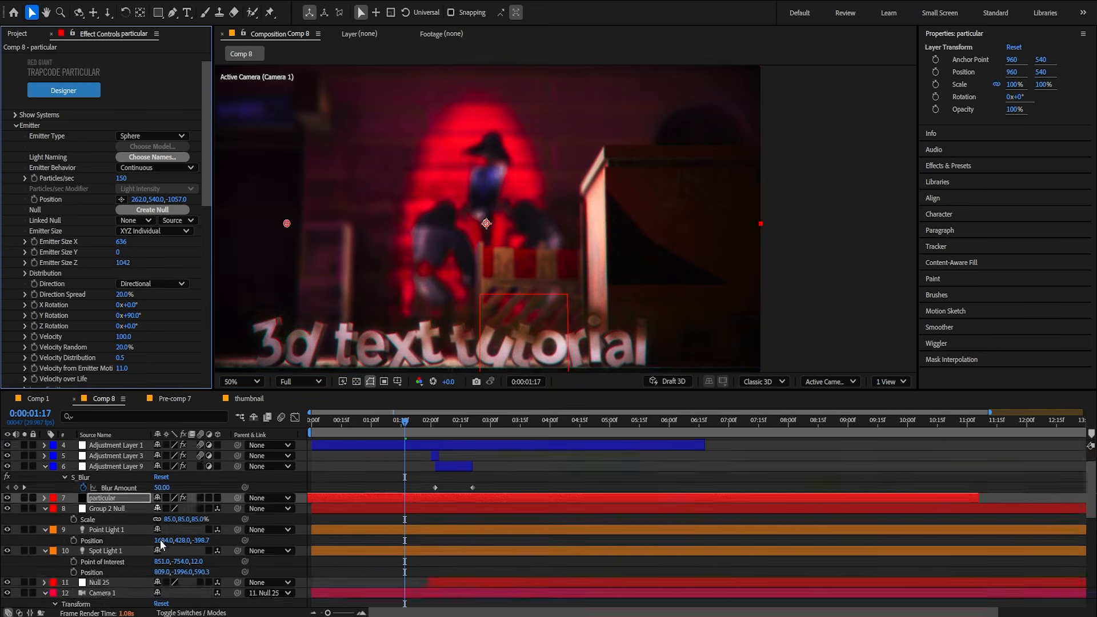
Reduce Camera 1's Aperture to 34.3 pixels to soften the depth-of-field blur.
left_click(91, 528)
scroll(82, 515, "down", 5)
left_click_drag(157, 499, 147, 499)
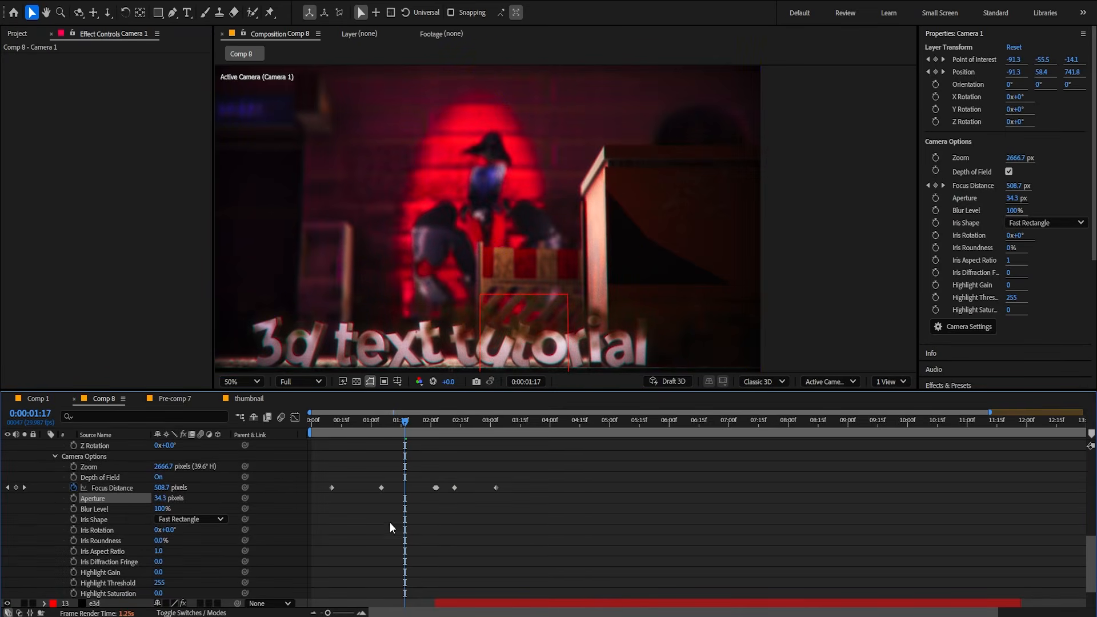
Raise the camera's Focus Distance keyframe at 0:00:01:05 to 728.7 pixels.
left_click(439, 536)
key("j")
left_click_drag(162, 490, 294, 495)
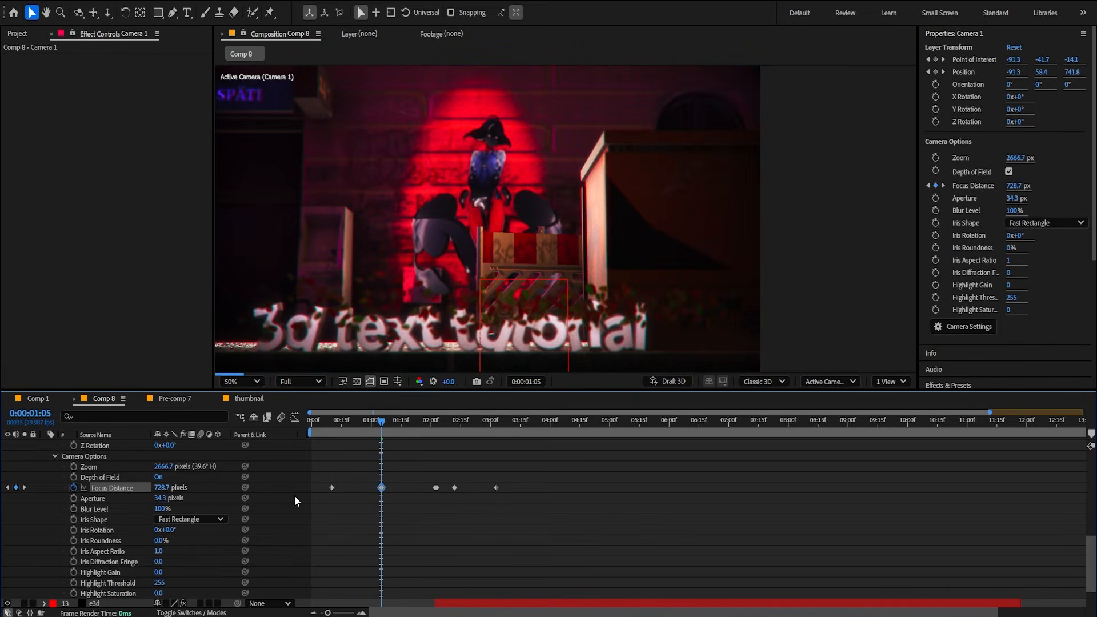
Step through the camera's remaining Focus Distance keyframes to check the focus across the cut, and return to 0:00:01:22.
key("k")
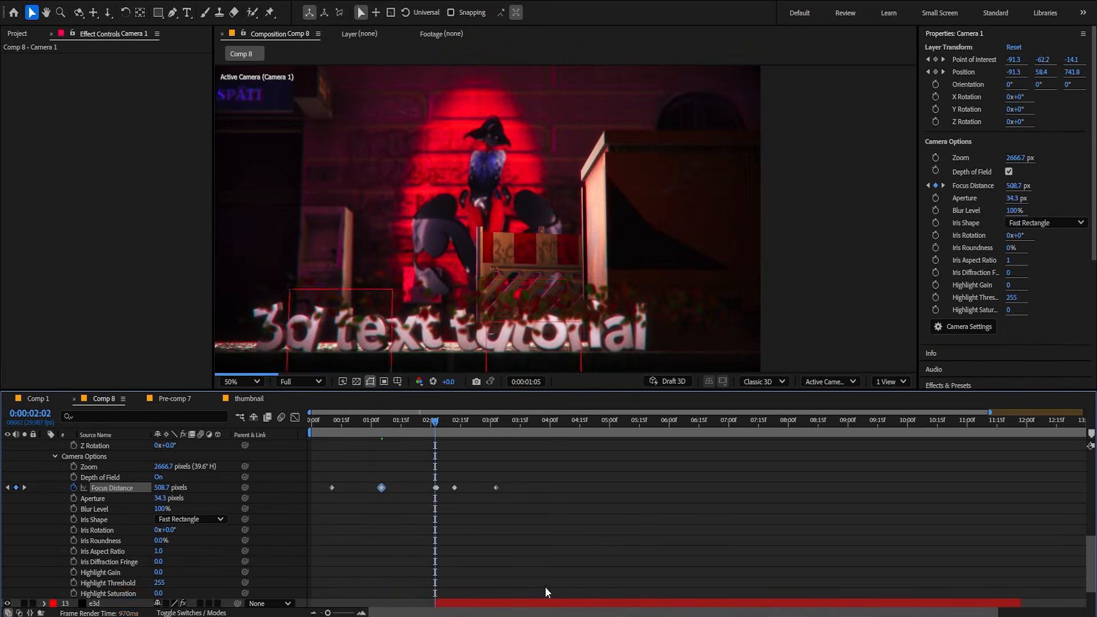
left_click(484, 541)
key("k")
key("k")
scroll(425, 343, "down", 2)
scroll(426, 474, "up", 8)
key("shift+Page_Up")
key("shift+Page_Up")
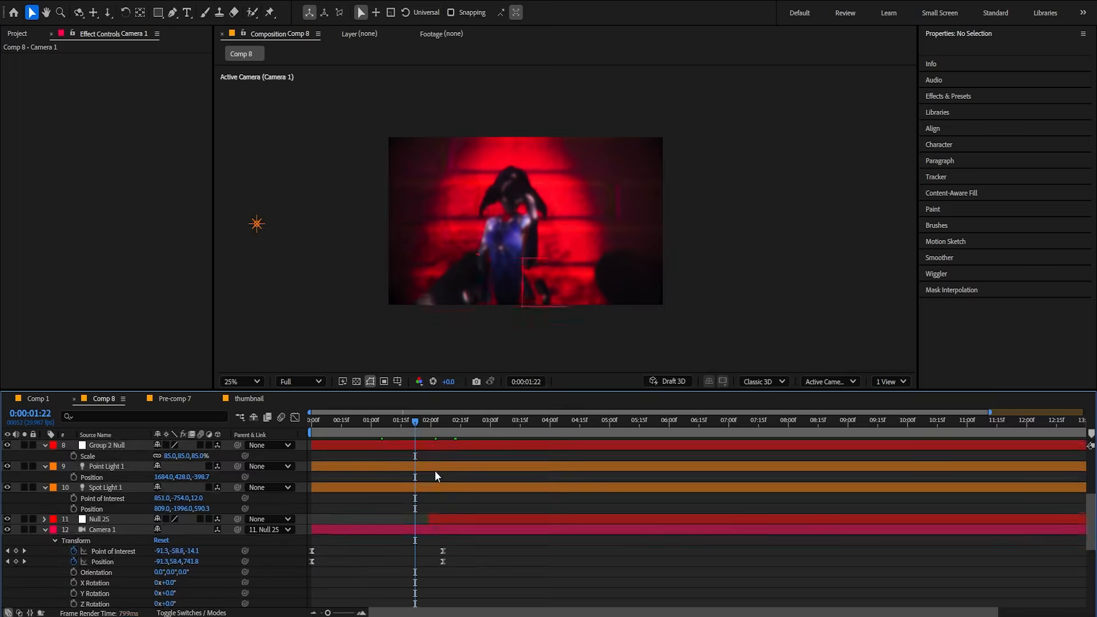
Enlarge the Particular emitter to X 983, Y 740 and Z 1319 to spread the leaves.
left_click(447, 527)
scroll(53, 264, "down", 4)
scroll(54, 268, "down", 1)
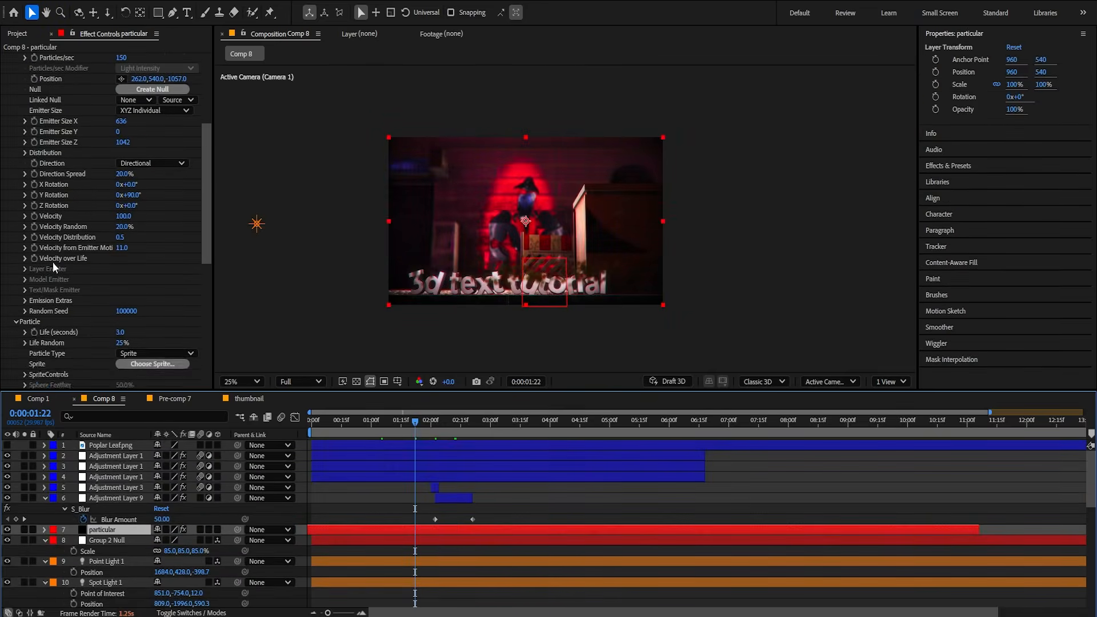
scroll(53, 266, "up", 1)
left_click_drag(118, 160, 364, 183)
left_click_drag(120, 171, 309, 195)
left_click_drag(120, 160, 345, 179)
Move the emitter up to a Y position of 368 and set the particle Size to 25.
scroll(400, 223, "up", 2)
scroll(105, 216, "up", 2)
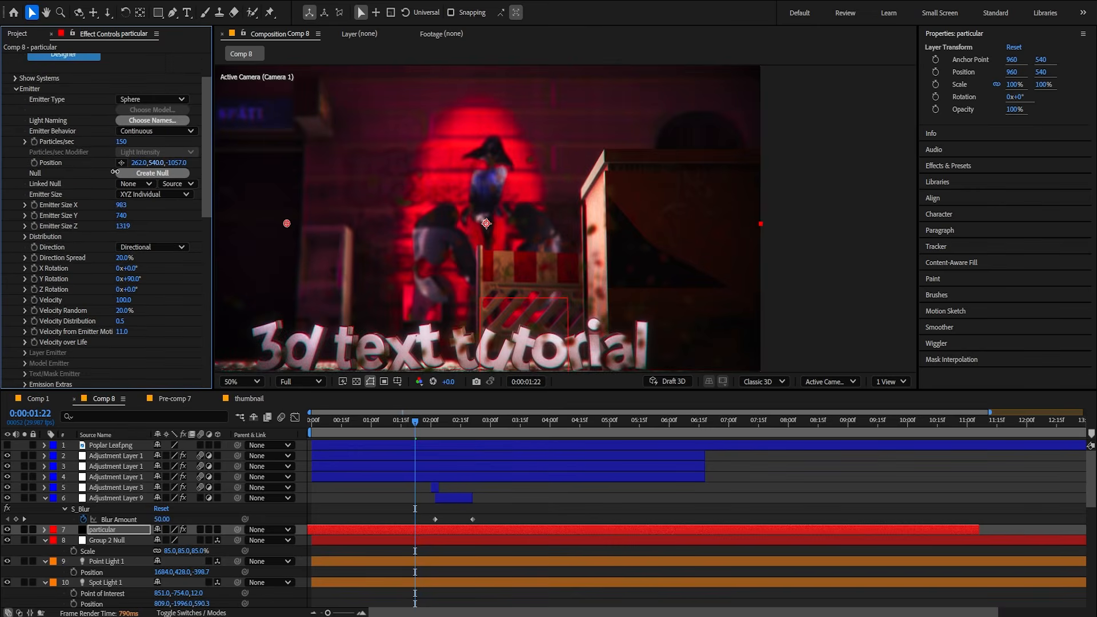
left_click_drag(115, 171, 53, 171)
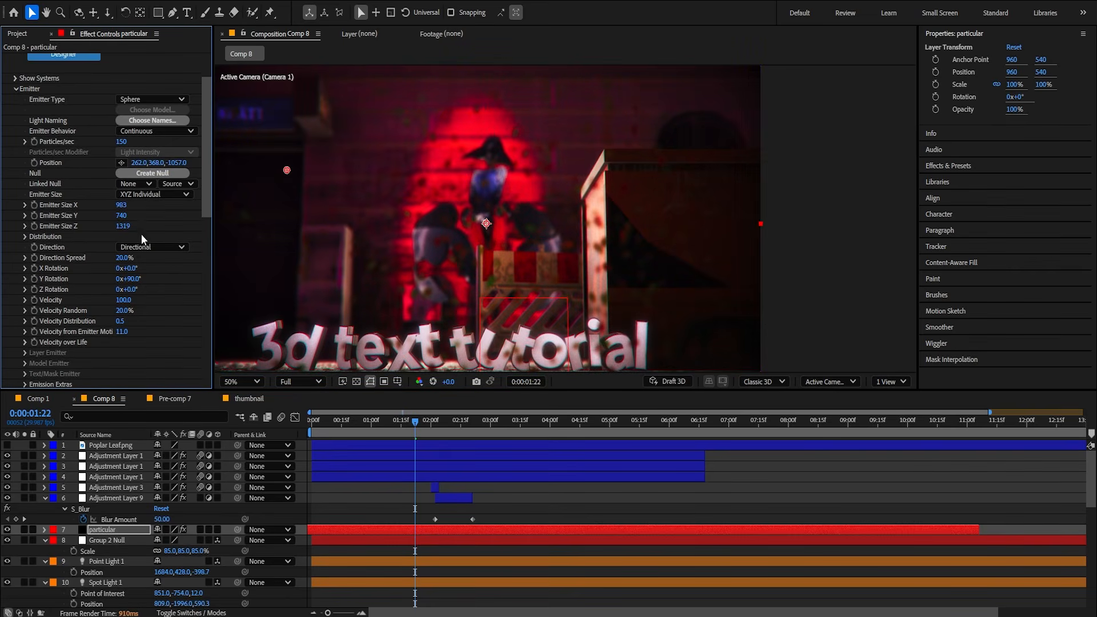
scroll(159, 274, "down", 5)
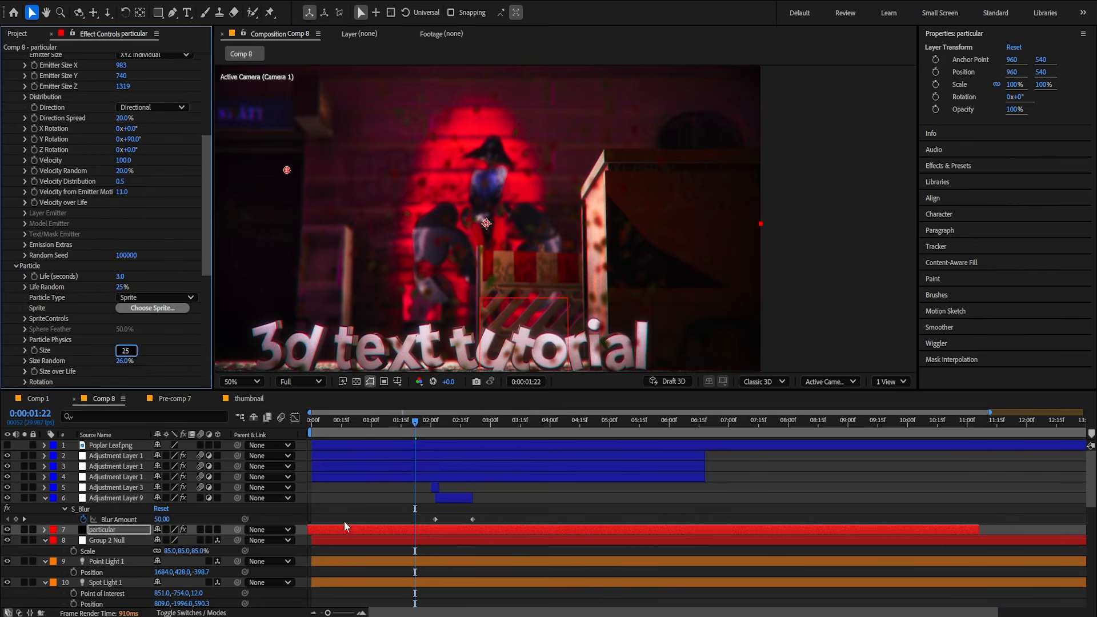
left_click(335, 505)
Reduce Particles/sec to 40 and stretch Emitter Size Y to 2446.
scroll(124, 349, "up", 7)
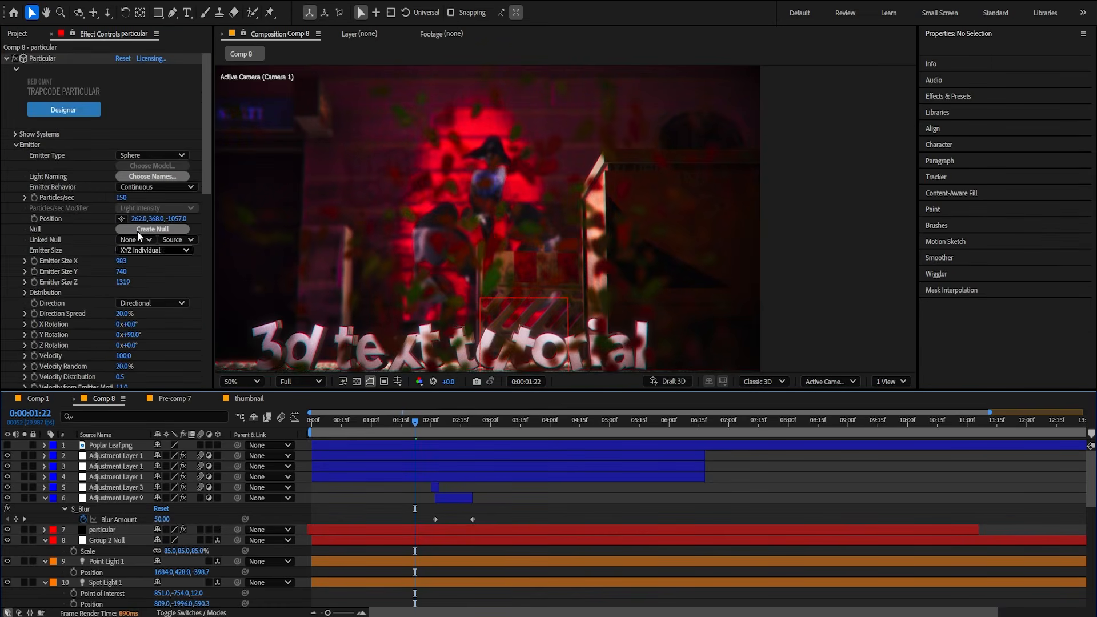
left_click(122, 198)
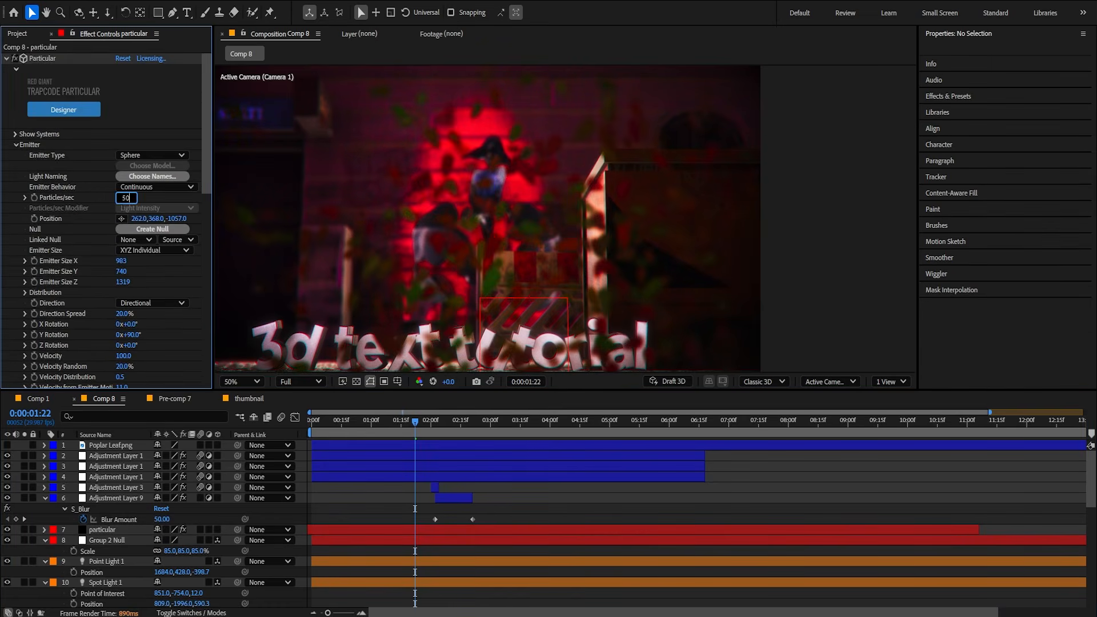
key("Return")
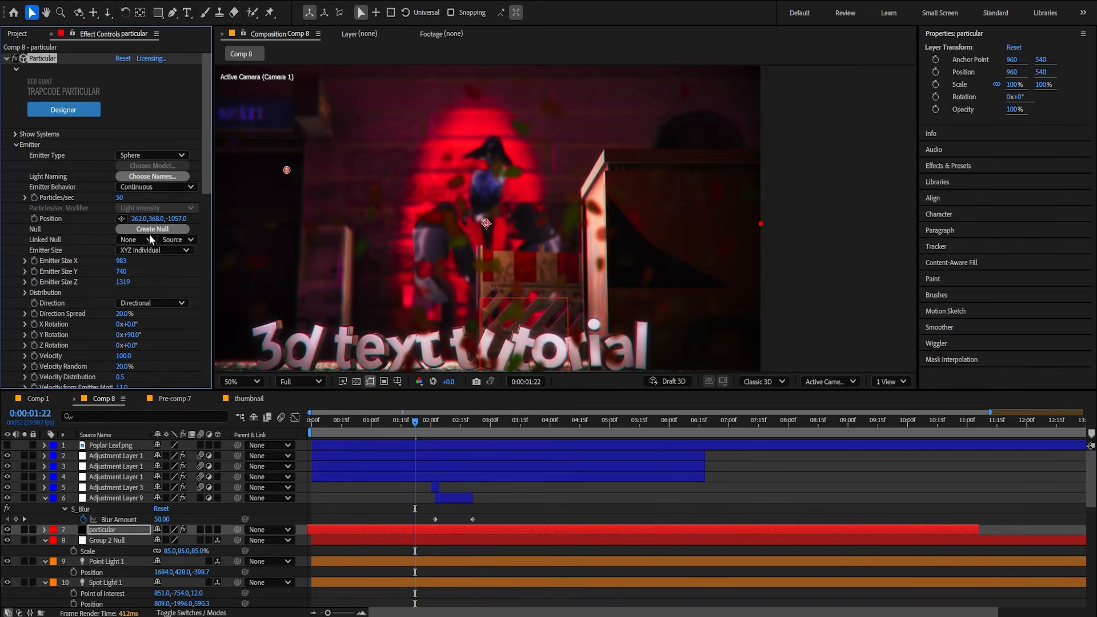
left_click_drag(121, 272, 1083, 285)
type("4")
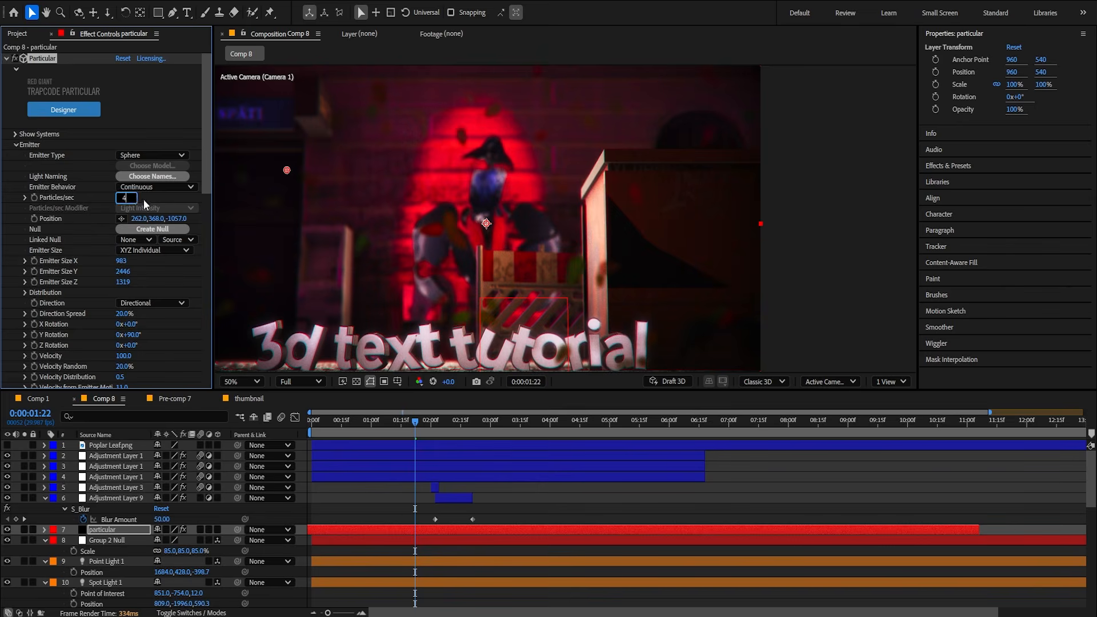
type("0")
key("Return")
Copy the camera's 0:00:01:05 Focus Distance keyframe and paste it one frame before the keyframe at 0:00:02:02.
scroll(351, 505, "down", 8)
left_click(430, 514)
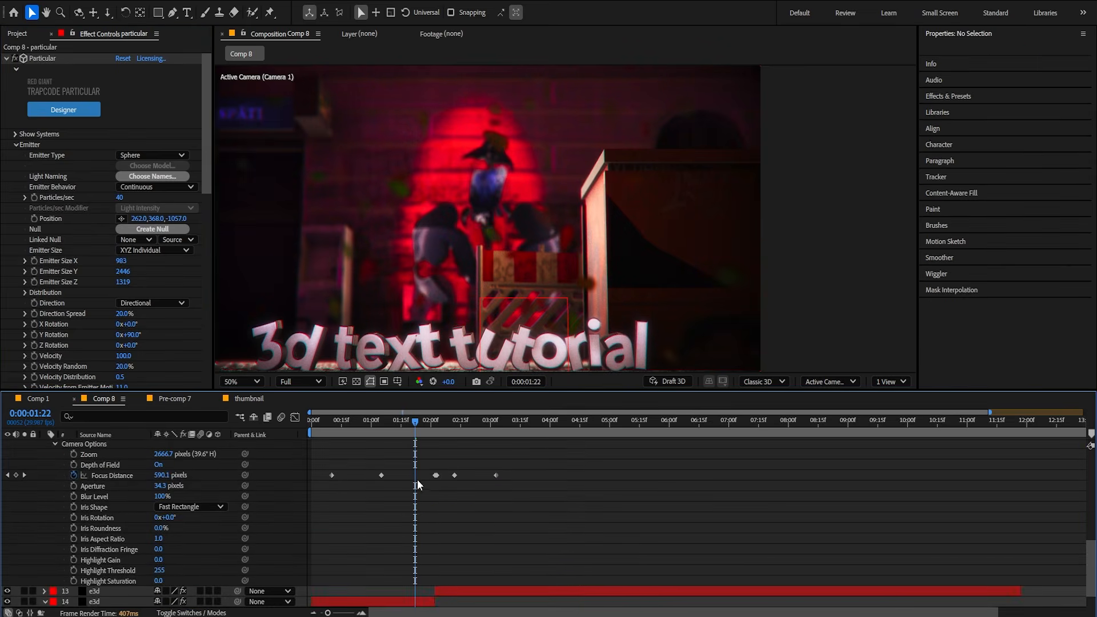
key("k")
key("j")
key("k")
left_click(380, 475)
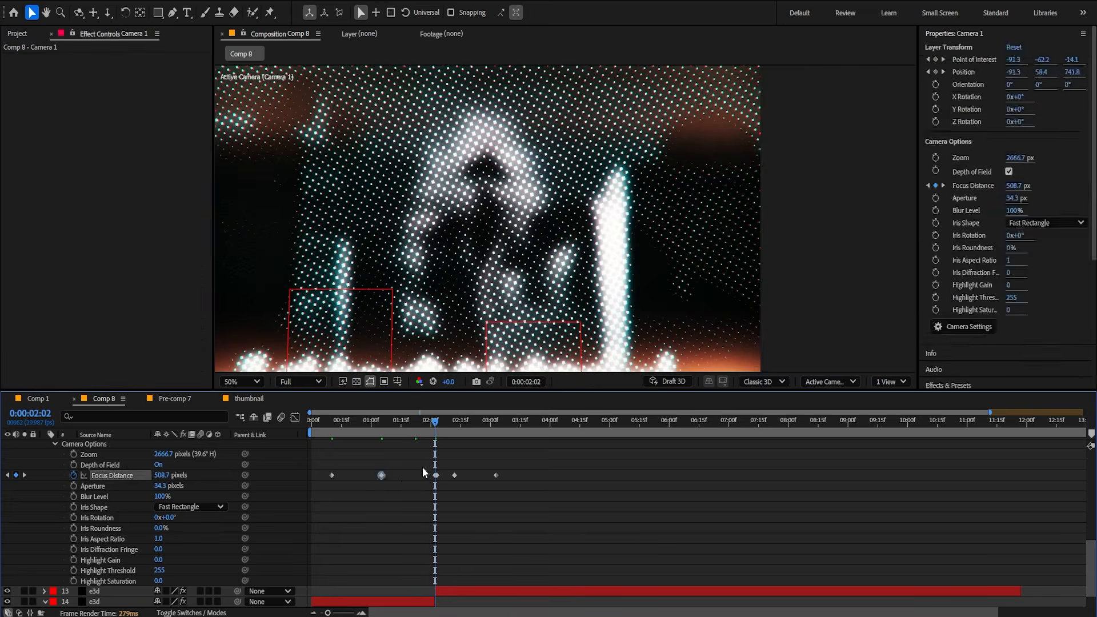
key("Page_Up")
key("ctrl+v")
left_click(423, 468)
Try raising the Focus Distance keyframe at 0:00:01:05 to 909.7 pixels, and undo the change.
left_click(409, 421)
left_click(402, 421)
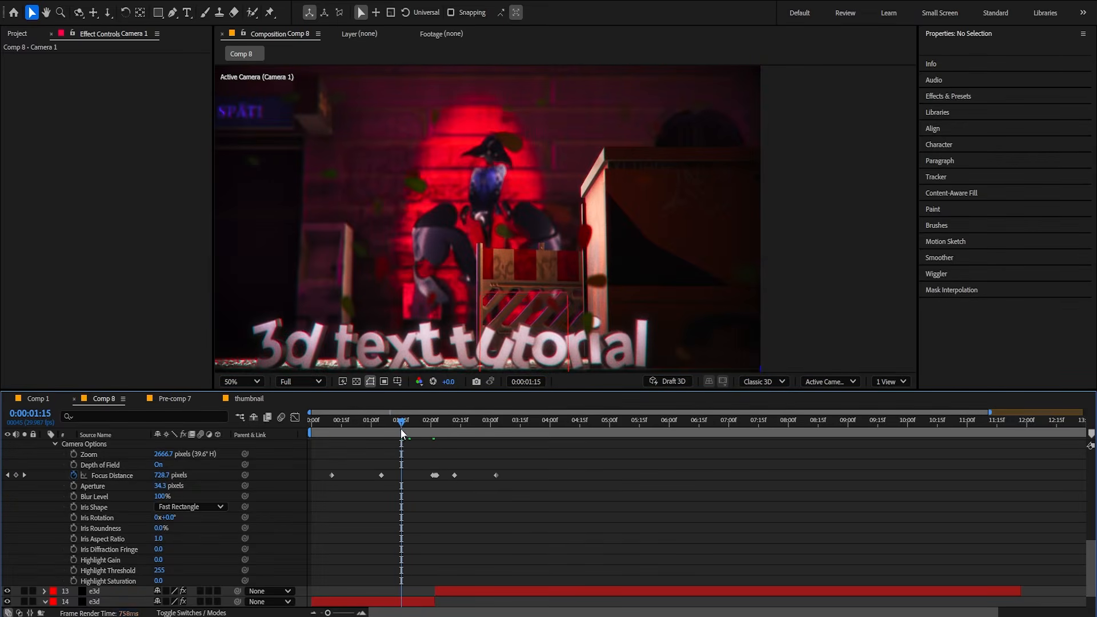
key("j")
left_click_drag(161, 476, 256, 474)
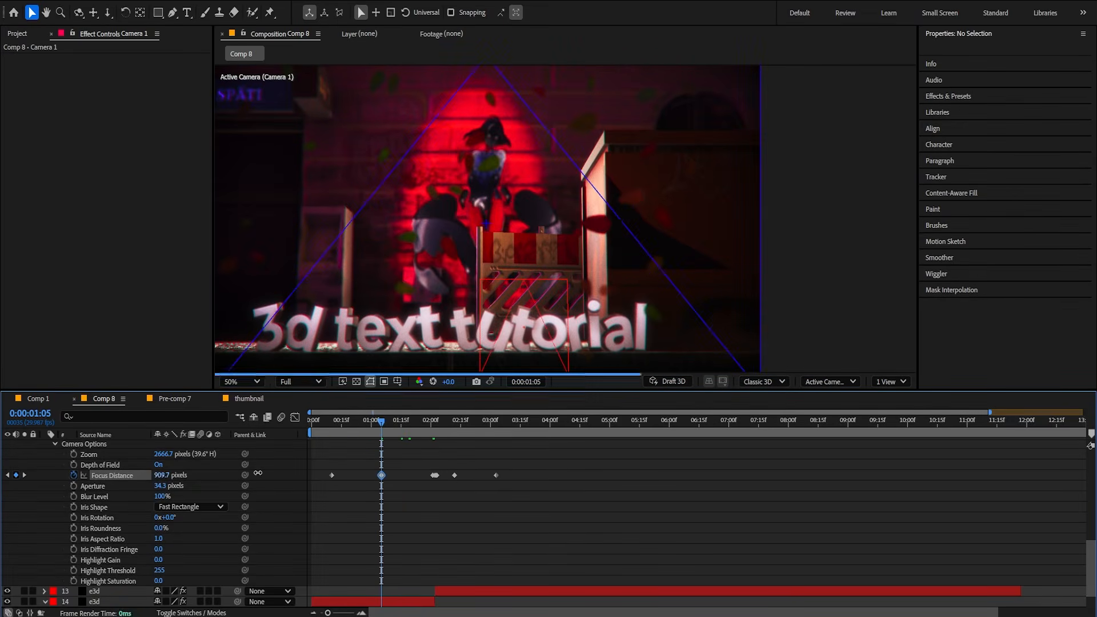
key("ctrl+z")
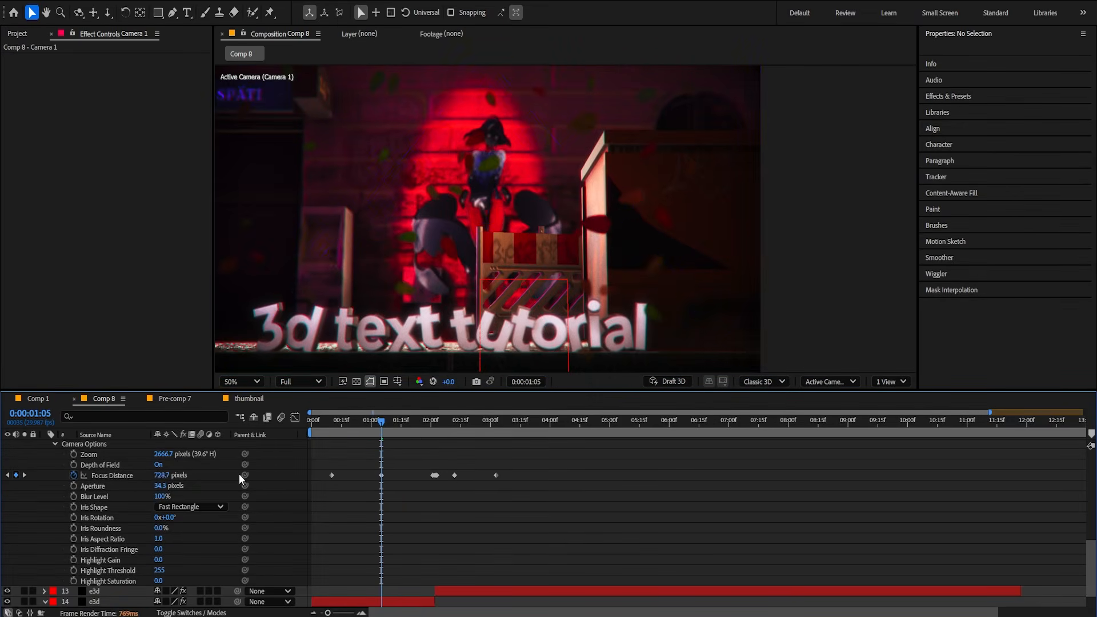
Select the particular layer and set its particle Size Random to 100%.
scroll(234, 480, "up", 5)
scroll(206, 511, "down", 6)
left_click(107, 559)
scroll(107, 521, "up", 9)
left_click(107, 520)
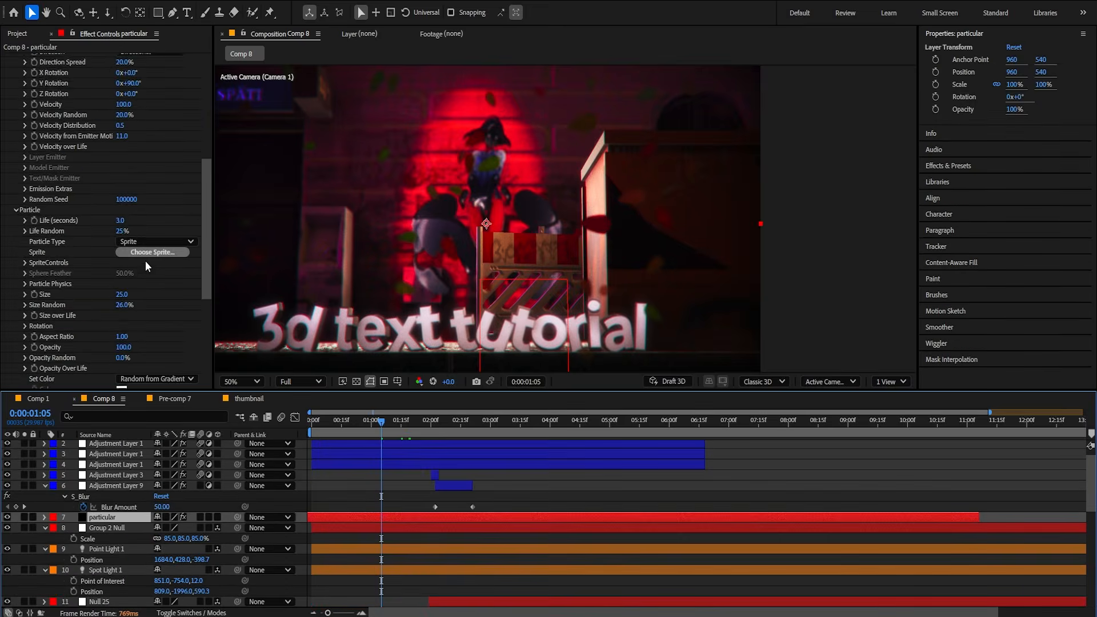
scroll(145, 260, "down", 5)
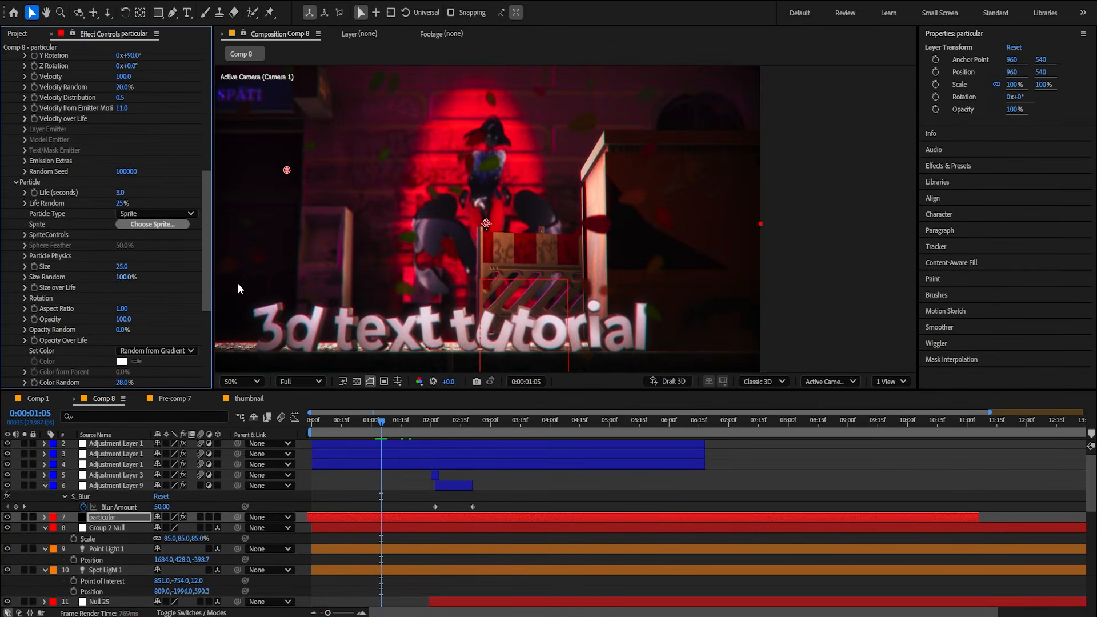
Reduce the emitter's Particles/sec to 20.
scroll(140, 272, "up", 5)
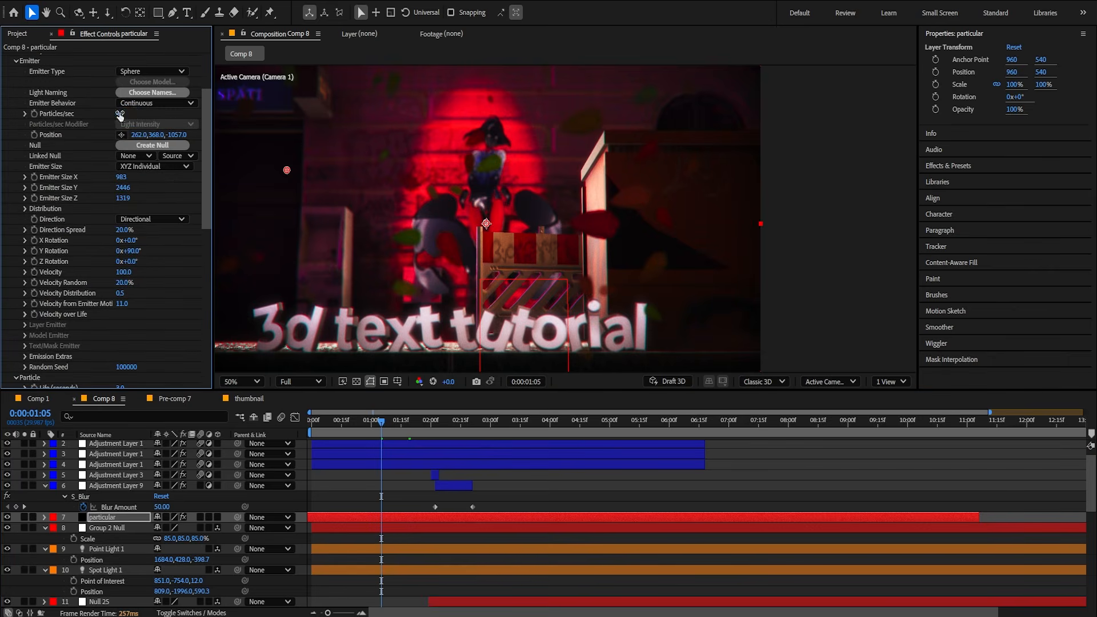
scroll(127, 210, "up", 3)
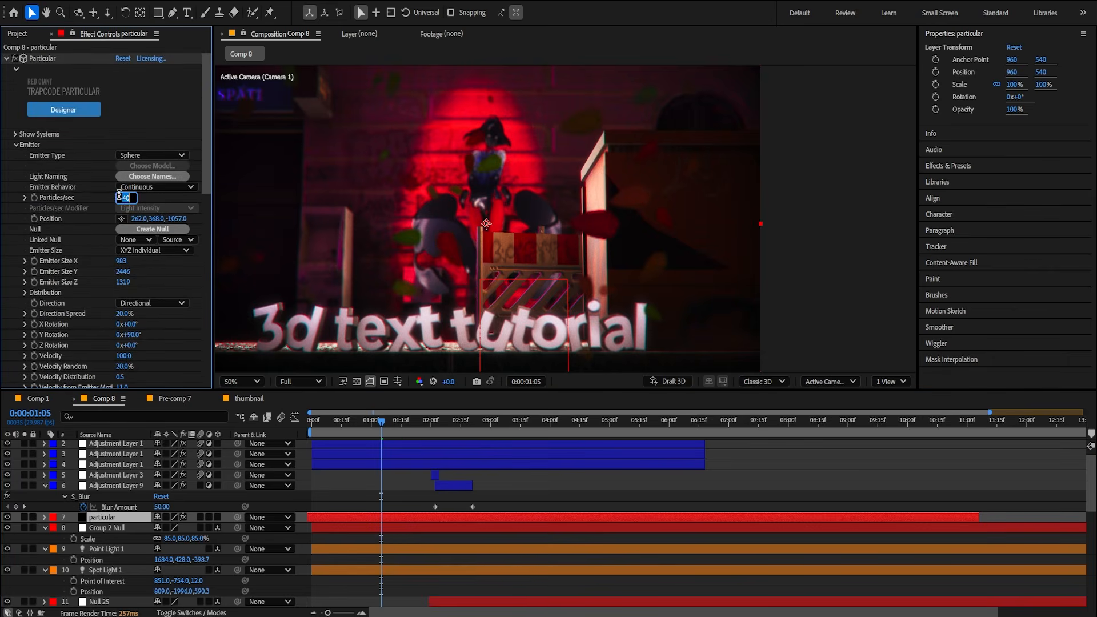
key("Return")
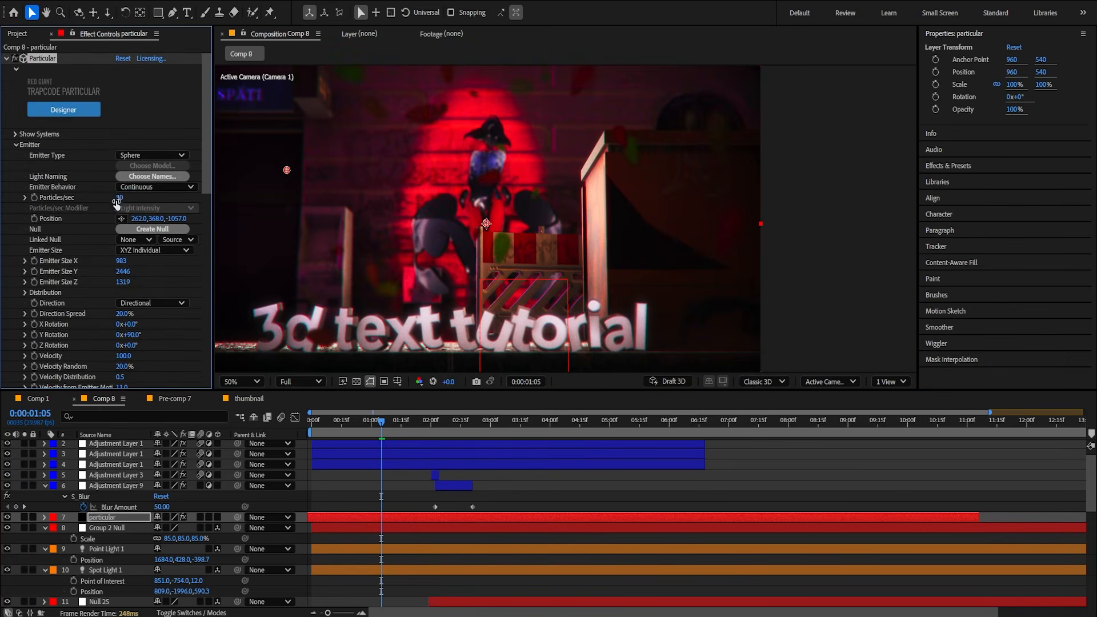
left_click(118, 199)
type("20")
key("Return")
Check the leaves, transition and character framing at several frames between 0:00:01:25 and 0:00:04:21.
scroll(545, 249, "down", 2)
left_click(404, 421)
left_click(422, 424)
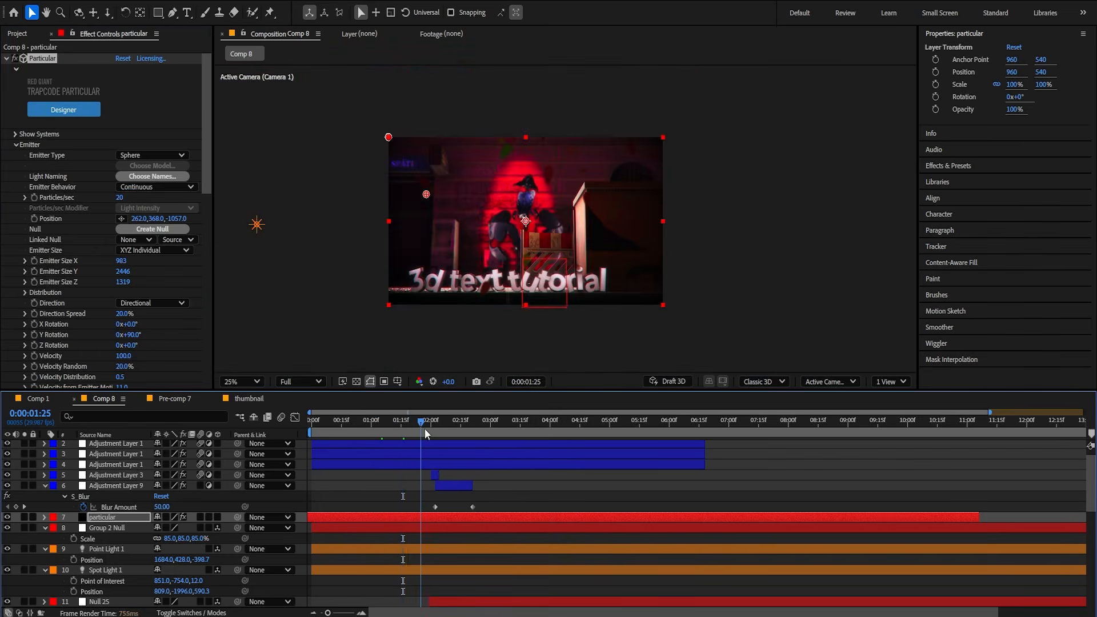
left_click(436, 423)
scroll(145, 471, "up", 1)
scroll(453, 421, "right", 1)
scroll(455, 423, "left", 1)
scroll(460, 425, "down", 3)
left_click(465, 427)
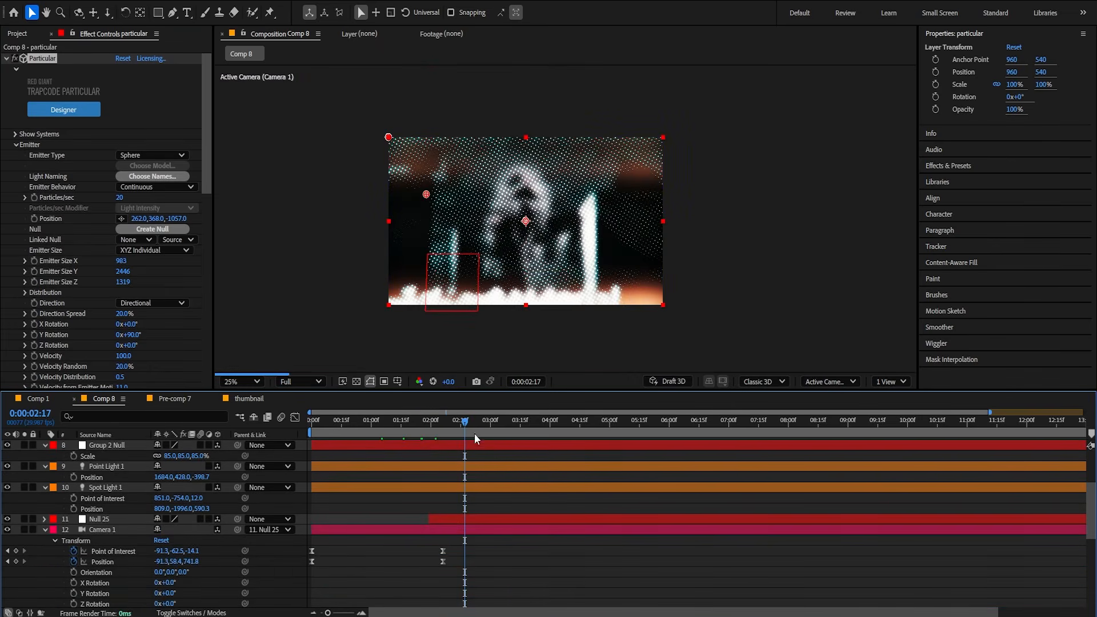
left_click(485, 425)
left_click(504, 424)
left_click(551, 424)
left_click(581, 424)
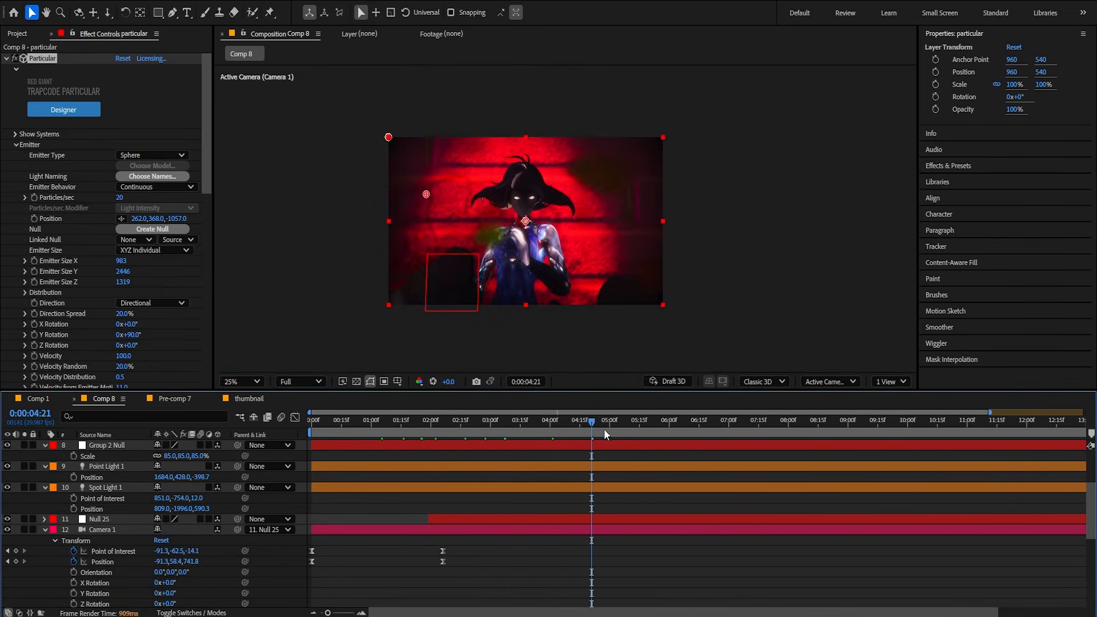
Reveal Null 25's Position keyframes and end the work area at 0:00:04:28, just before its last keyframe.
scroll(580, 469, "down", 2)
left_click(512, 476)
key("u")
left_click(628, 486)
left_click(606, 424)
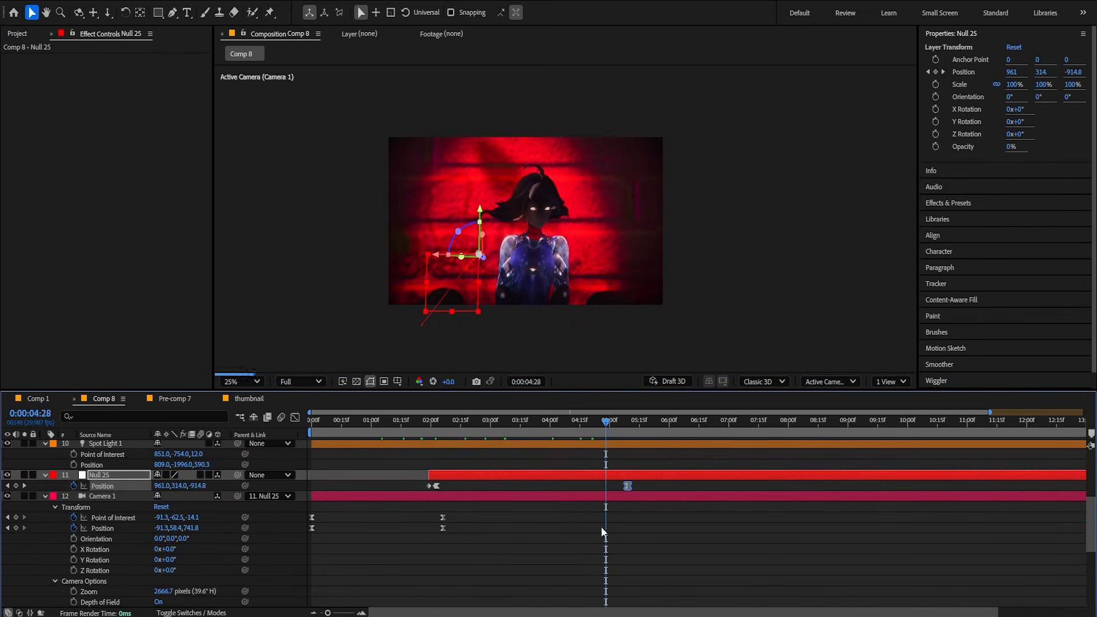
left_click(601, 526)
key("n")
Enable motion blur for all layers in Comp 8 and clear the selection.
scroll(222, 481, "up", 4)
key("ctrl+a")
left_click(200, 446)
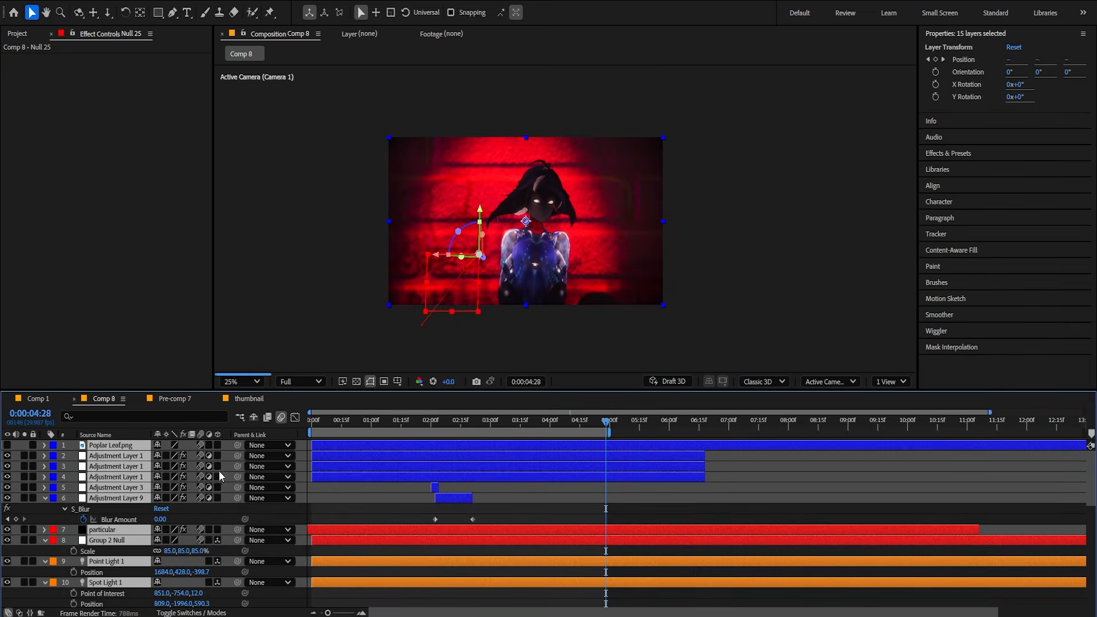
left_click(365, 493)
Save the project and preview the composition from its first frame.
key("Home")
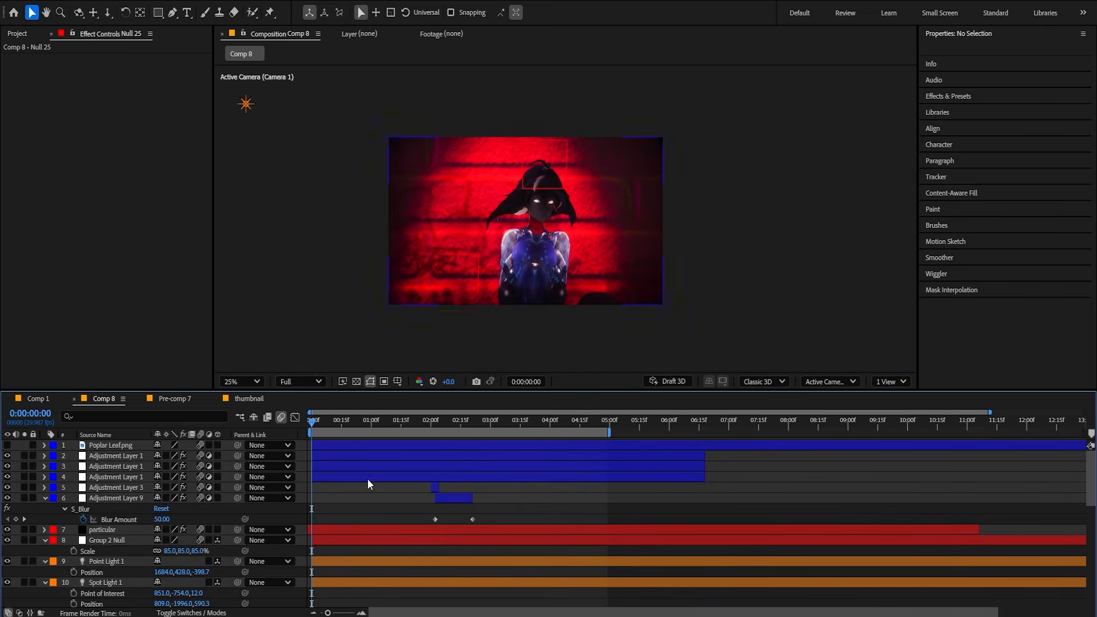
key("ctrl+s")
key("space")
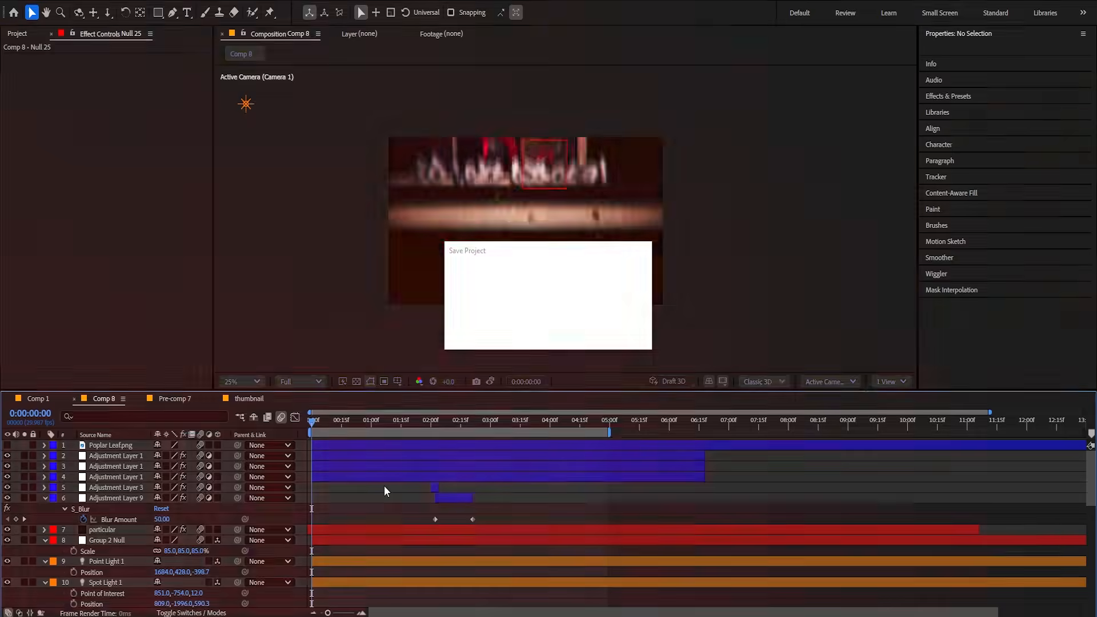